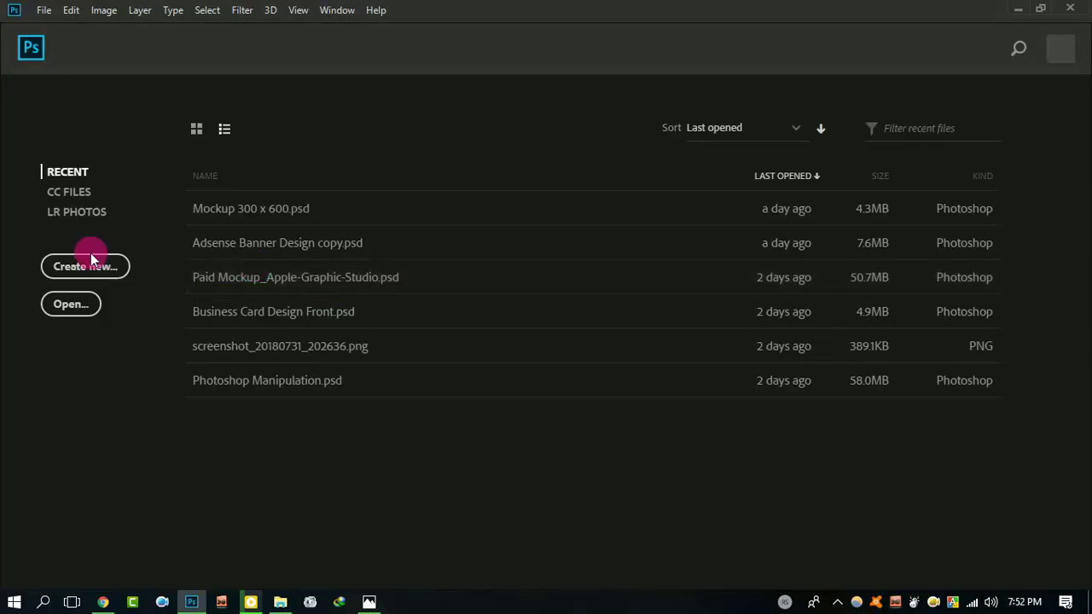
Step: Create a new A4 print document (210 × 297 mm, 300 ppi) named 'Trifold Brochure Design'
left_click(85, 266)
type("Trifold Brochure Design")
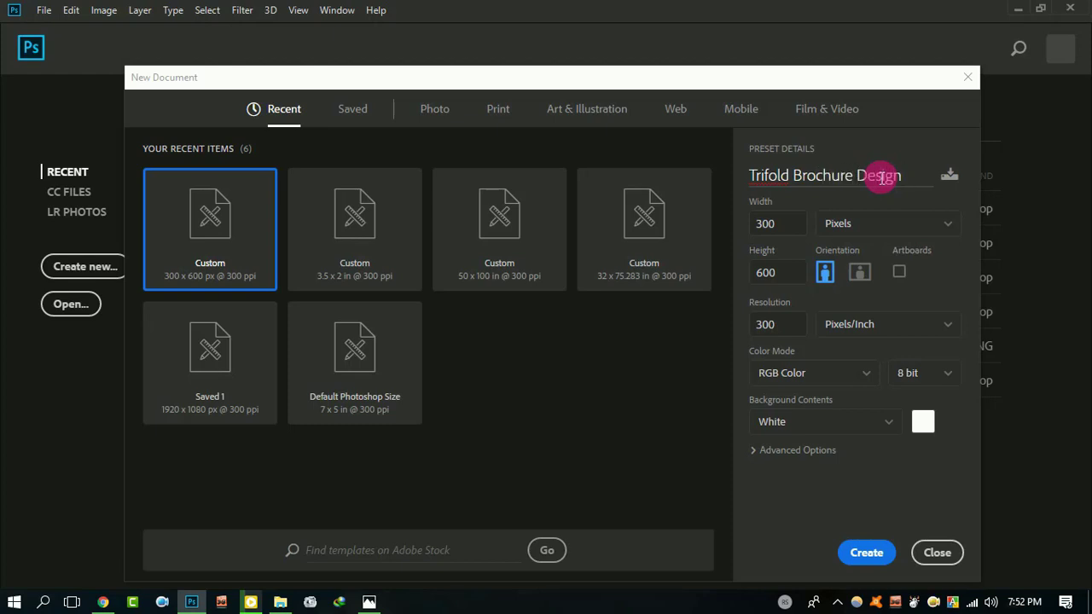
left_click(499, 115)
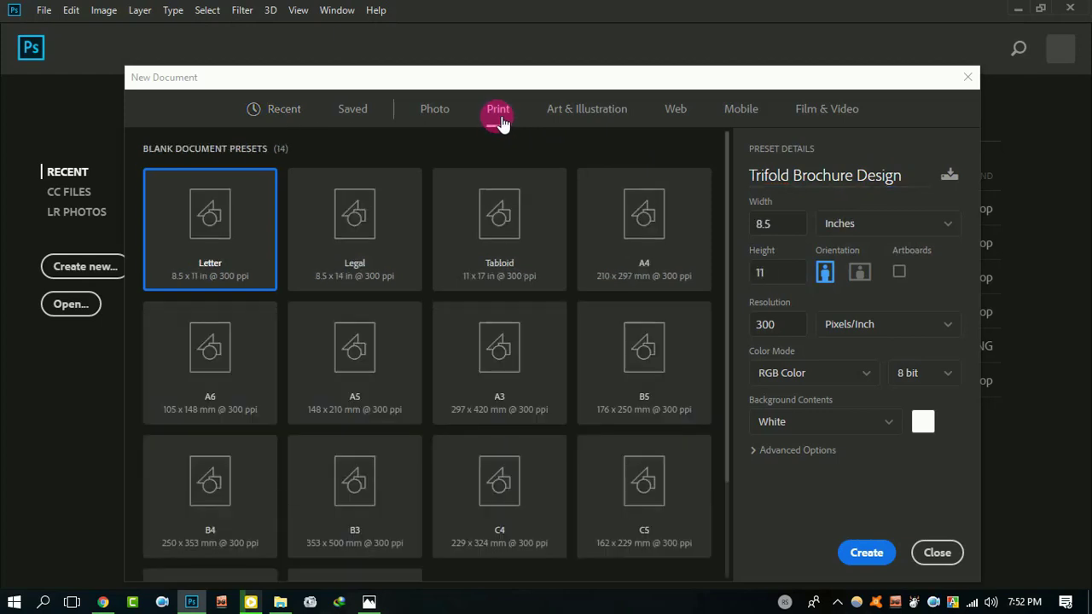
left_click(651, 223)
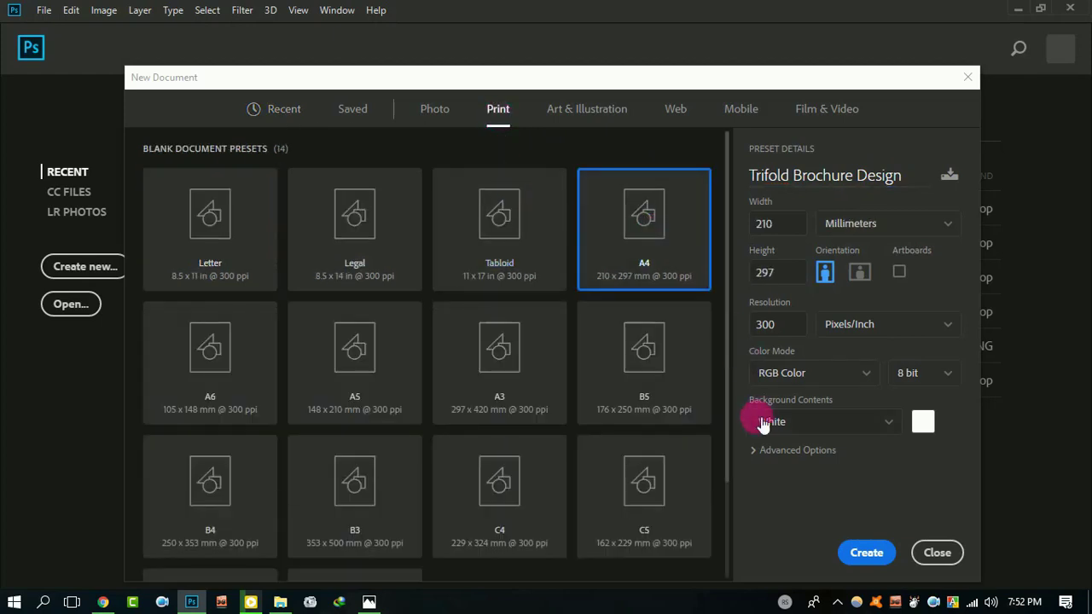
left_click(868, 552)
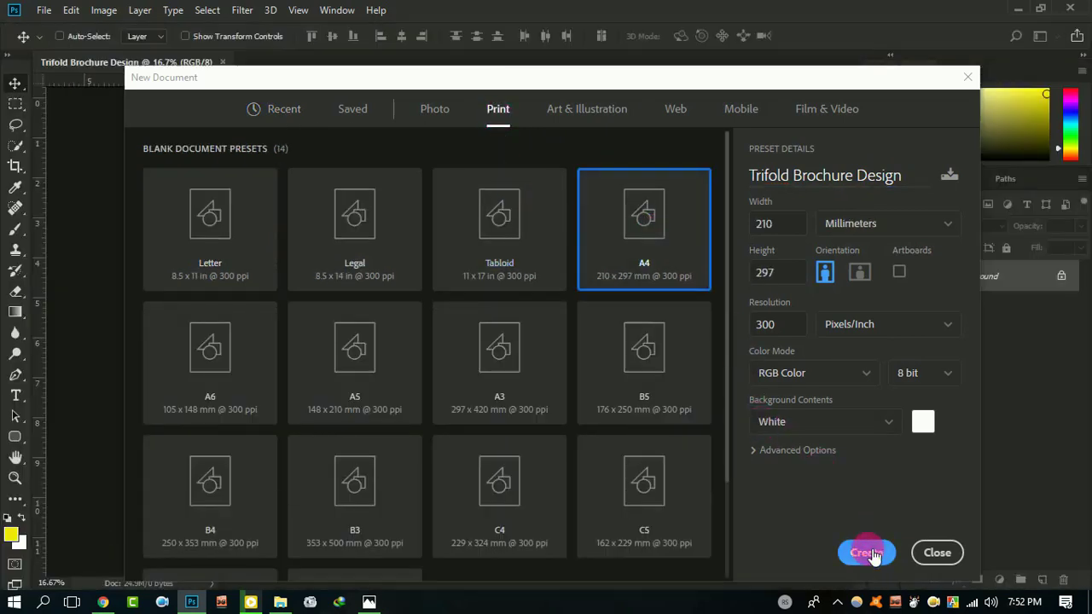
Step: Rotate the canvas 90° clockwise so the page is landscape
left_click(104, 10)
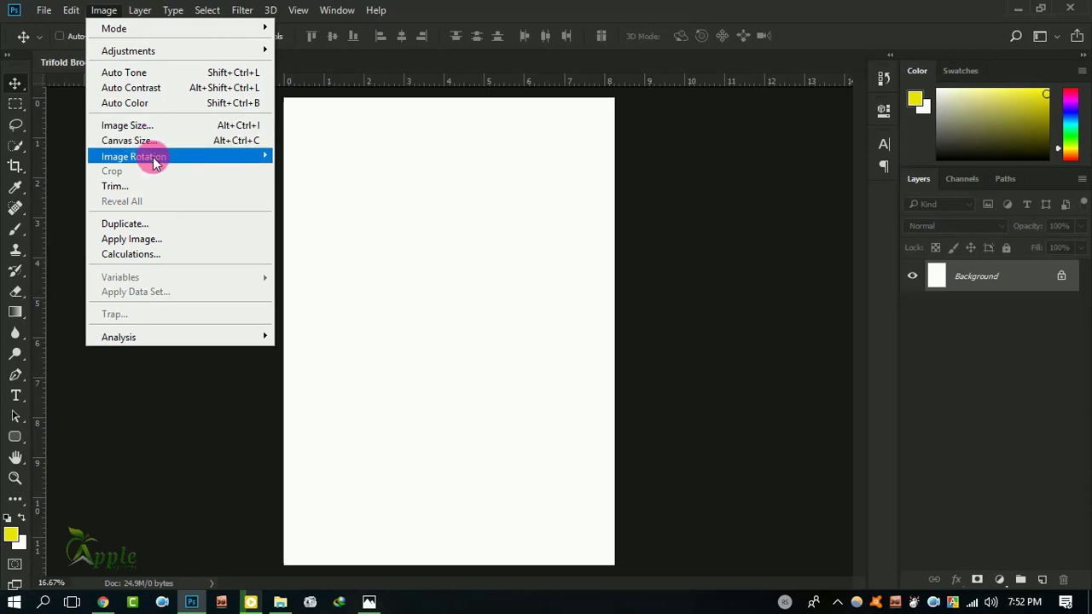
mouse_move(134, 157)
left_click(310, 173)
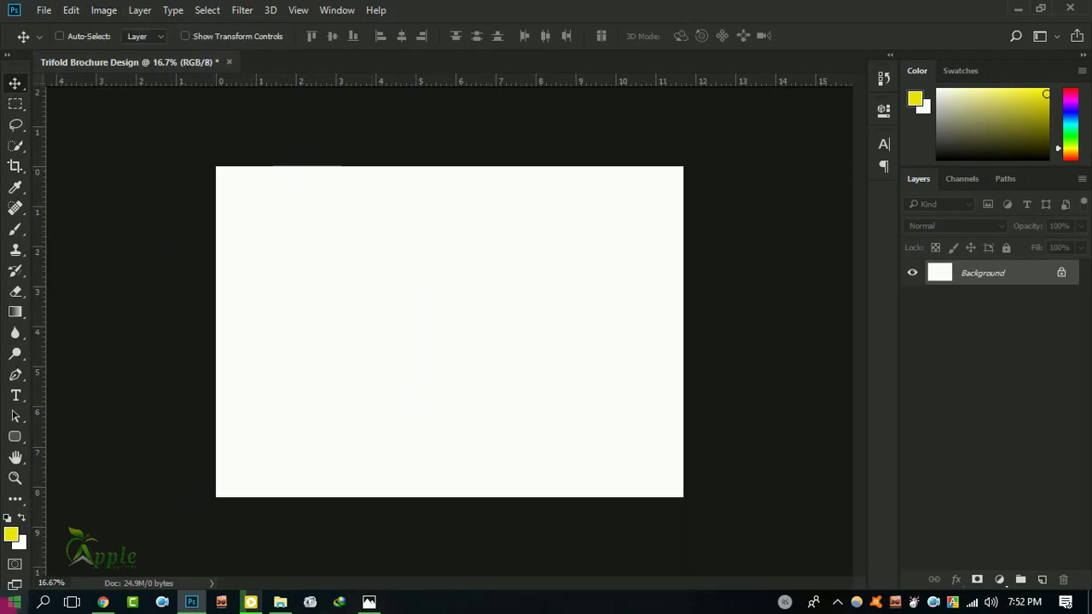
Step: Launch Windows Calculator and move it aside beside the page
key("super")
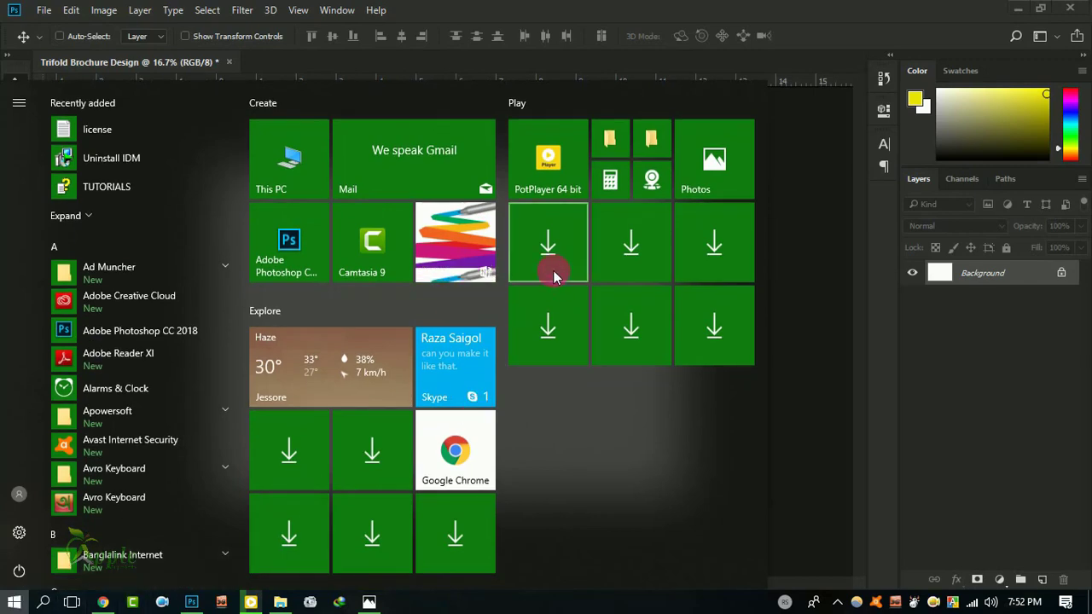
left_click(610, 178)
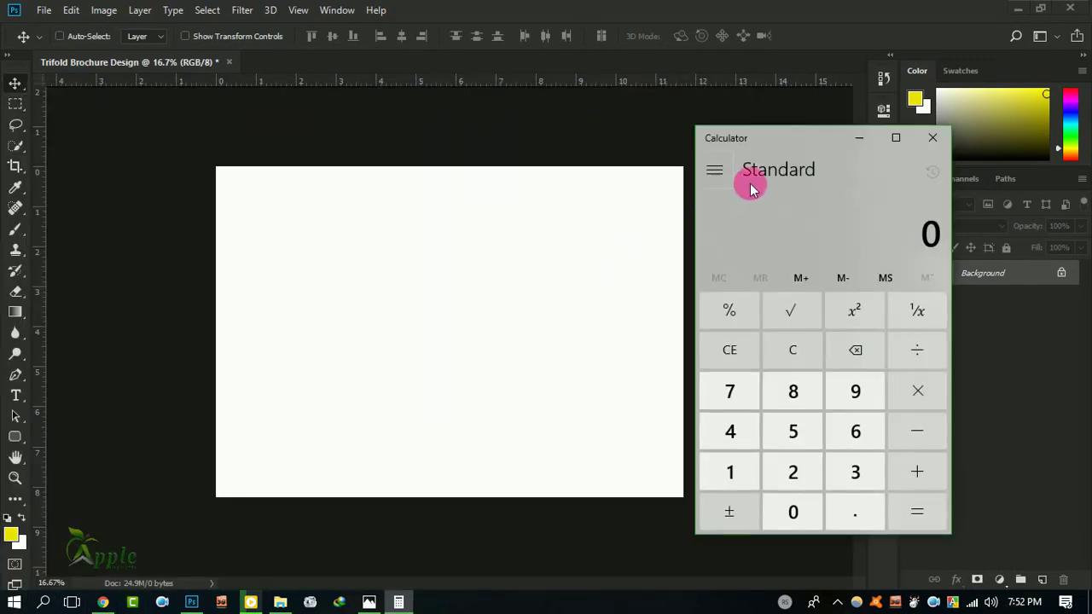
left_click_drag(814, 135, 883, 130)
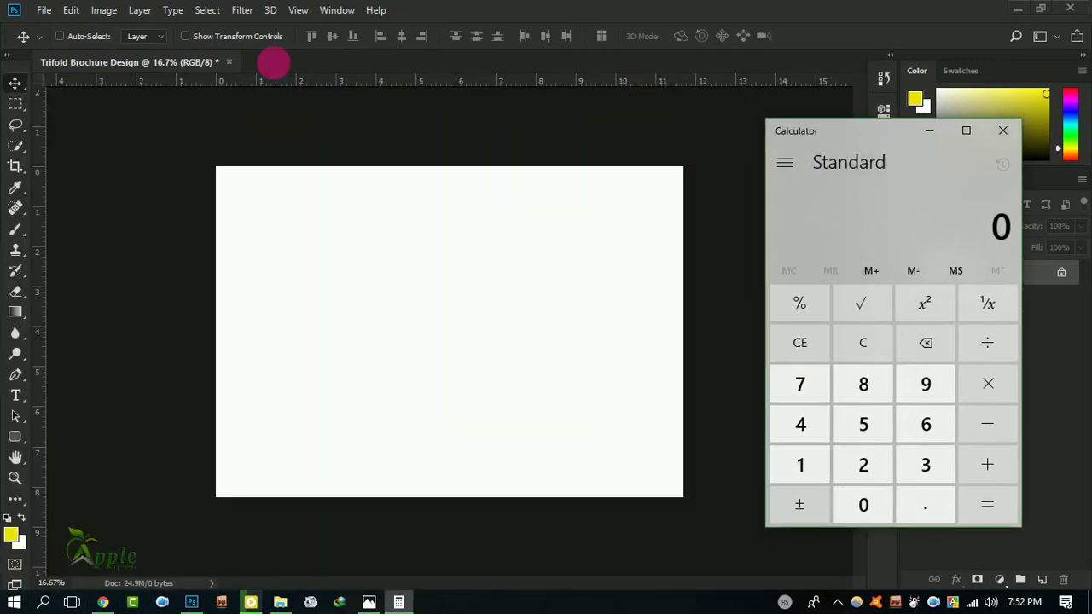
Step: Show the page size in inches (11.693 × 8.267) in the Image Size dialog
left_click(103, 10)
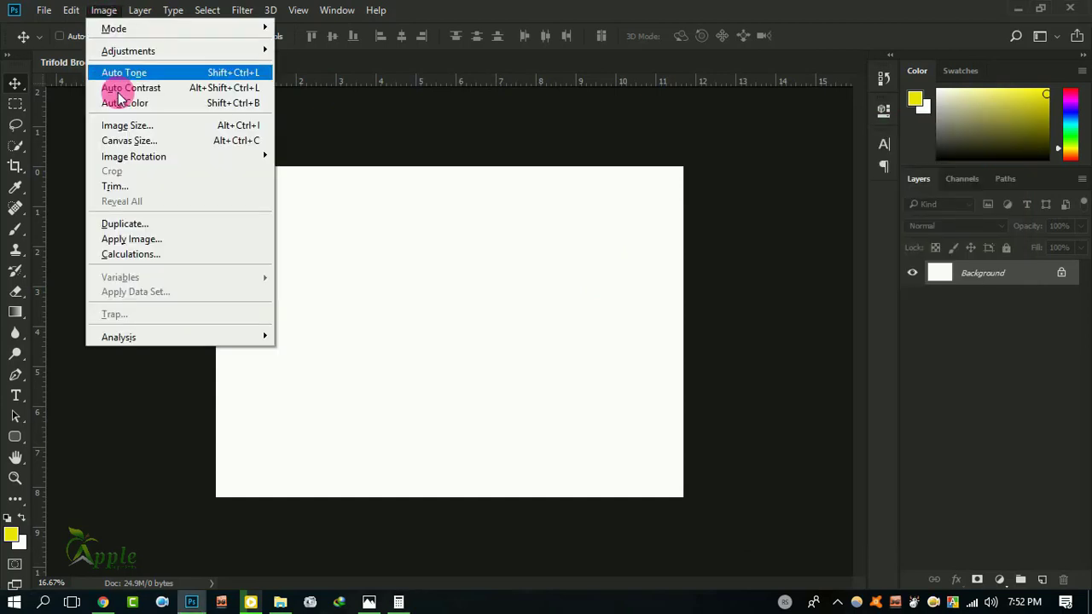
left_click(146, 126)
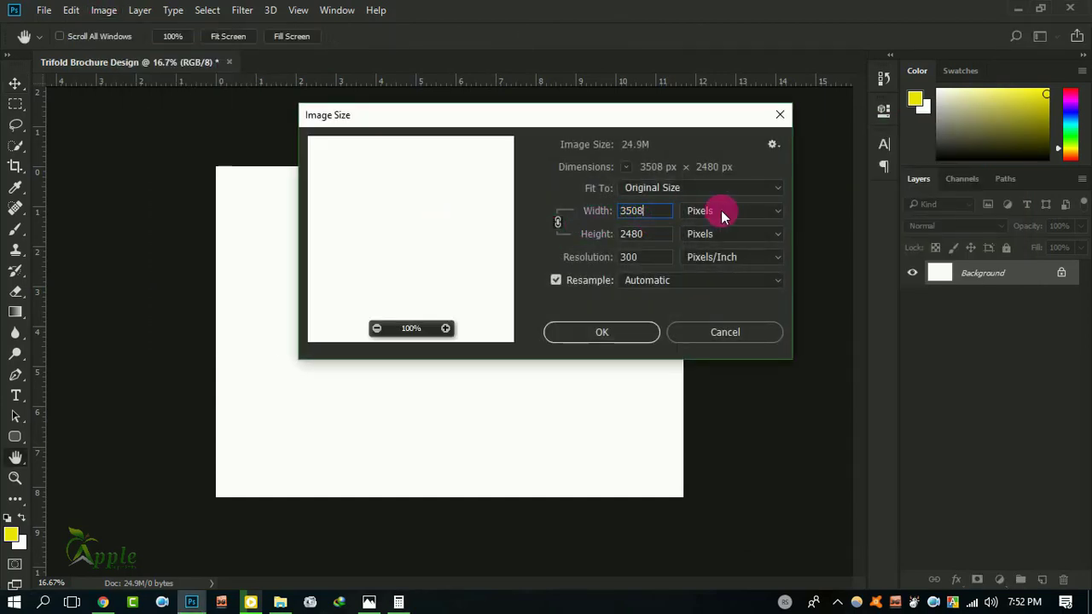
left_click(722, 212)
left_click(714, 248)
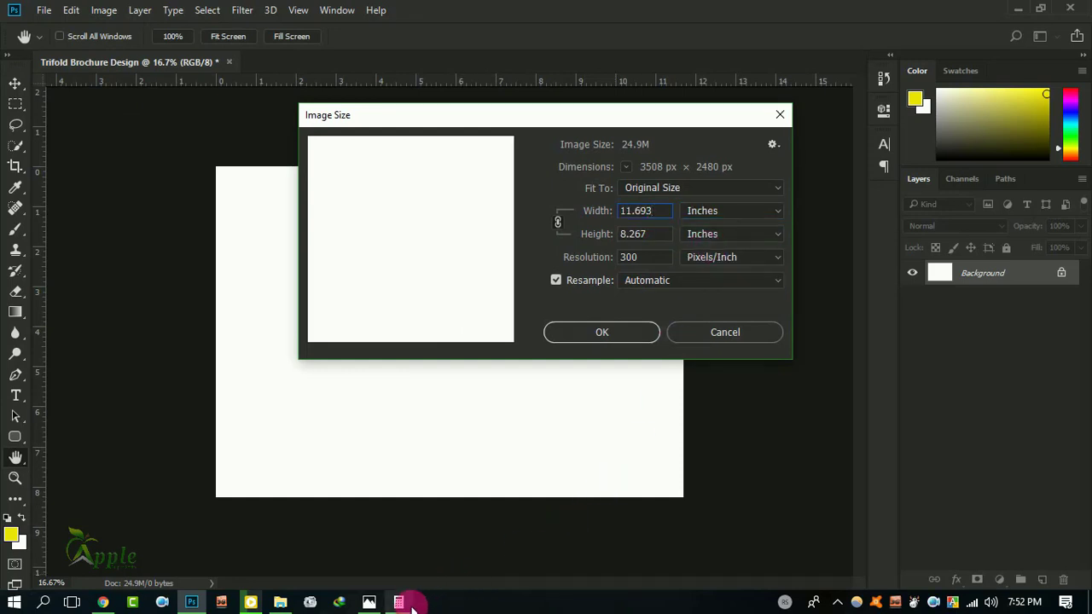
left_click(398, 602)
Step: Compute 11.693 ÷ 3 = 3.8977 in Calculator, then cancel Image Size unchanged
double_click(806, 465)
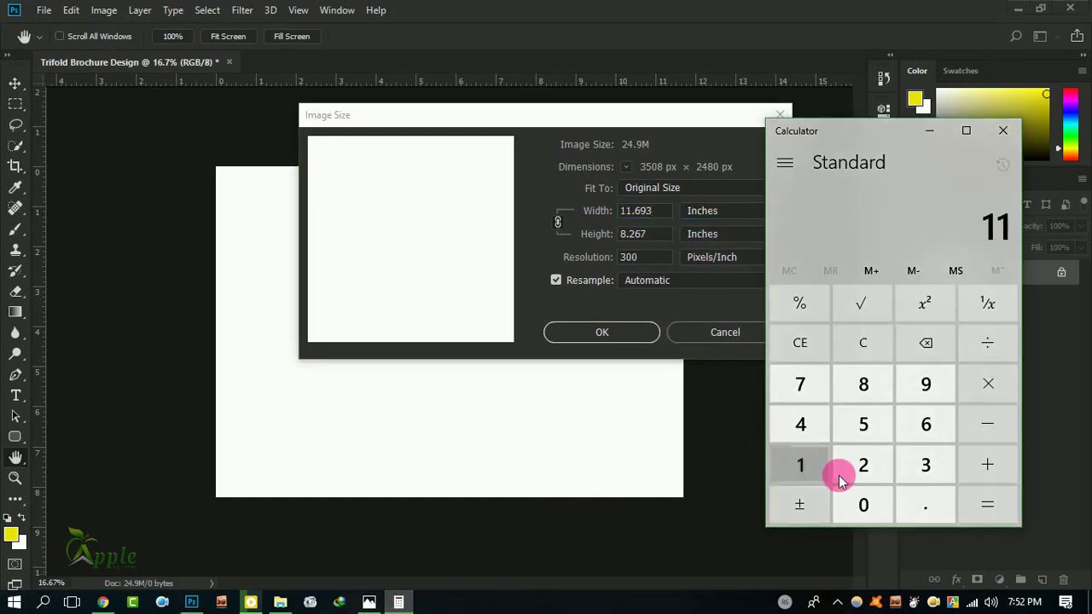
left_click(919, 503)
left_click(931, 425)
left_click(928, 382)
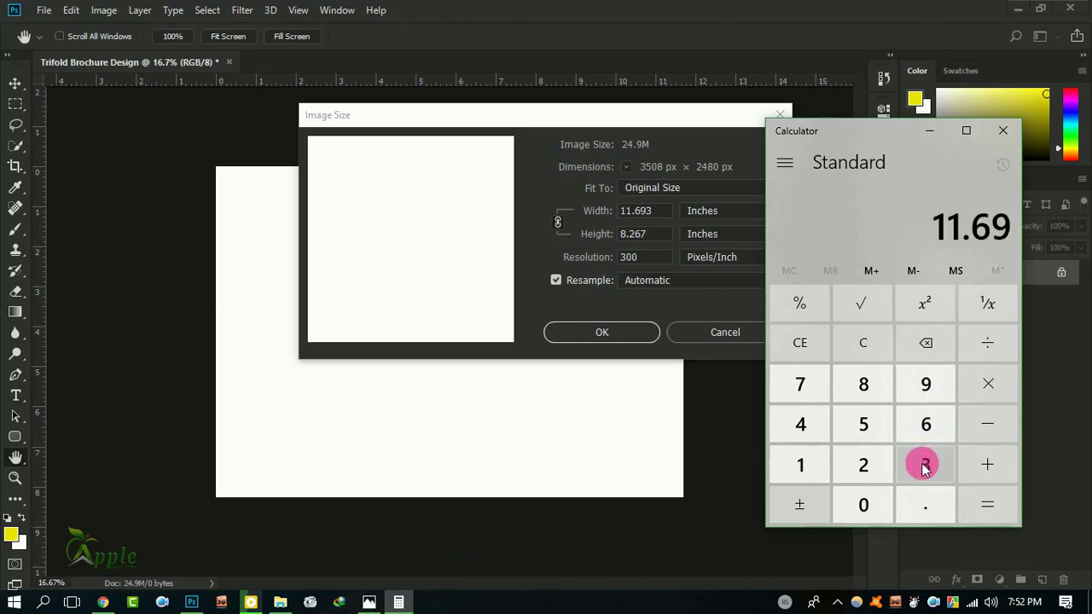
left_click(925, 465)
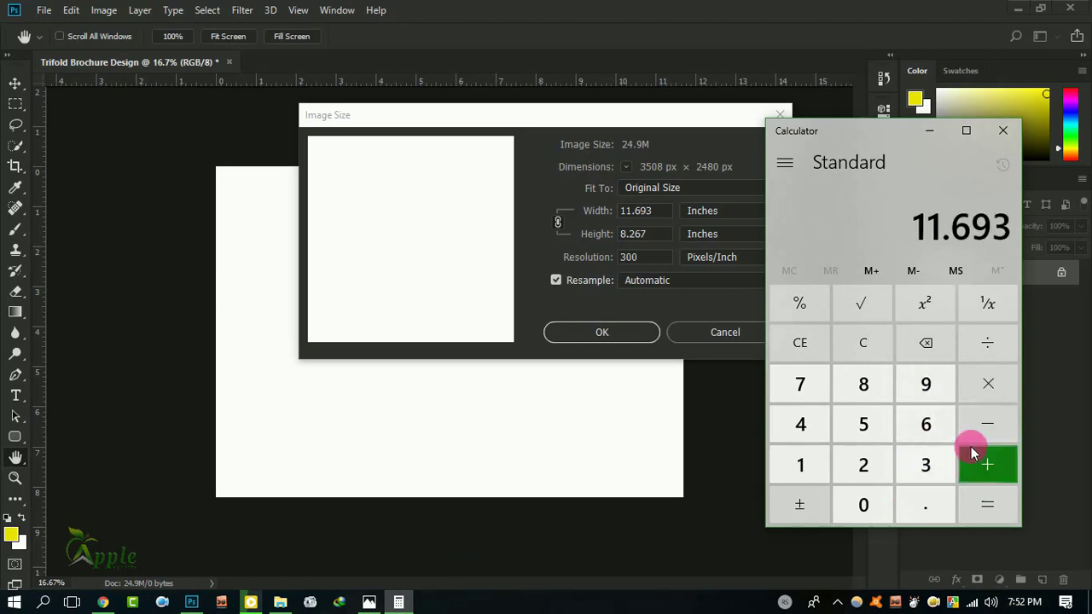
left_click(992, 352)
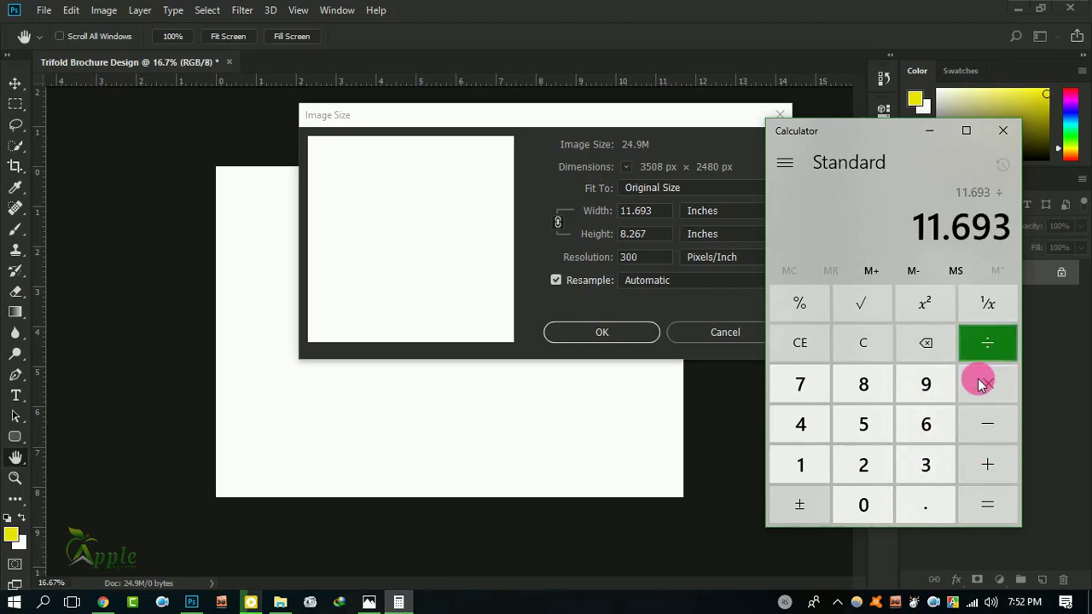
left_click(923, 465)
left_click(981, 511)
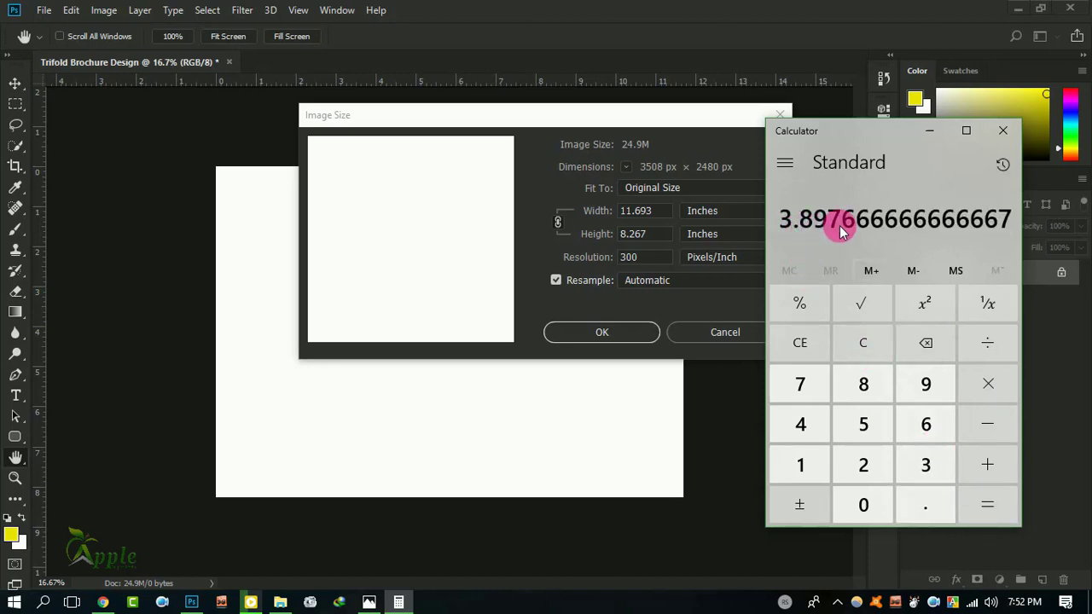
left_click(598, 130)
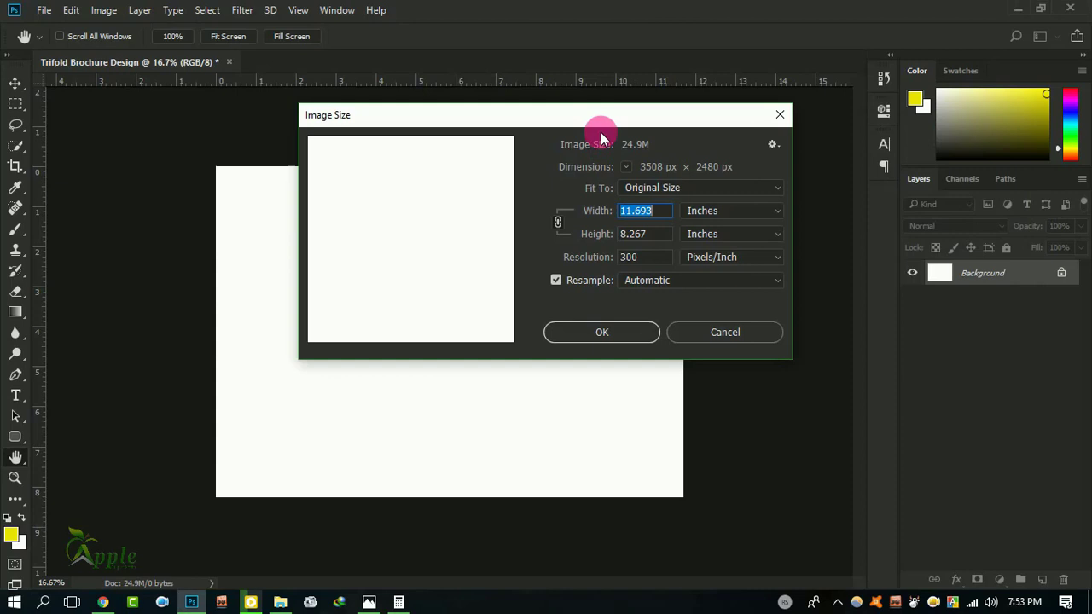
left_click(714, 332)
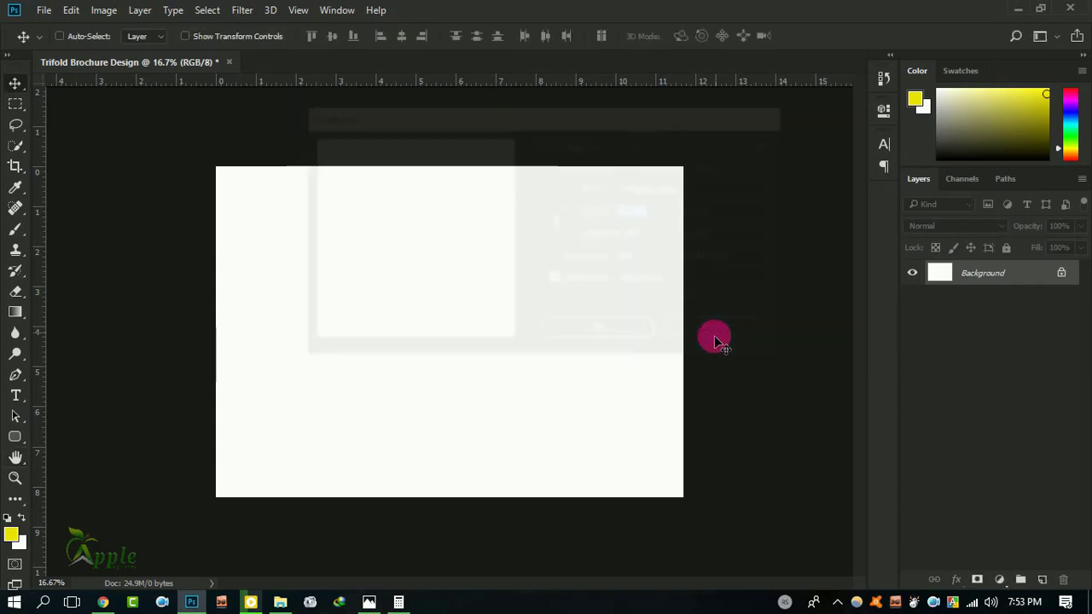
Step: Add a vertical guide at 3.897 in for the first fold
left_click(300, 12)
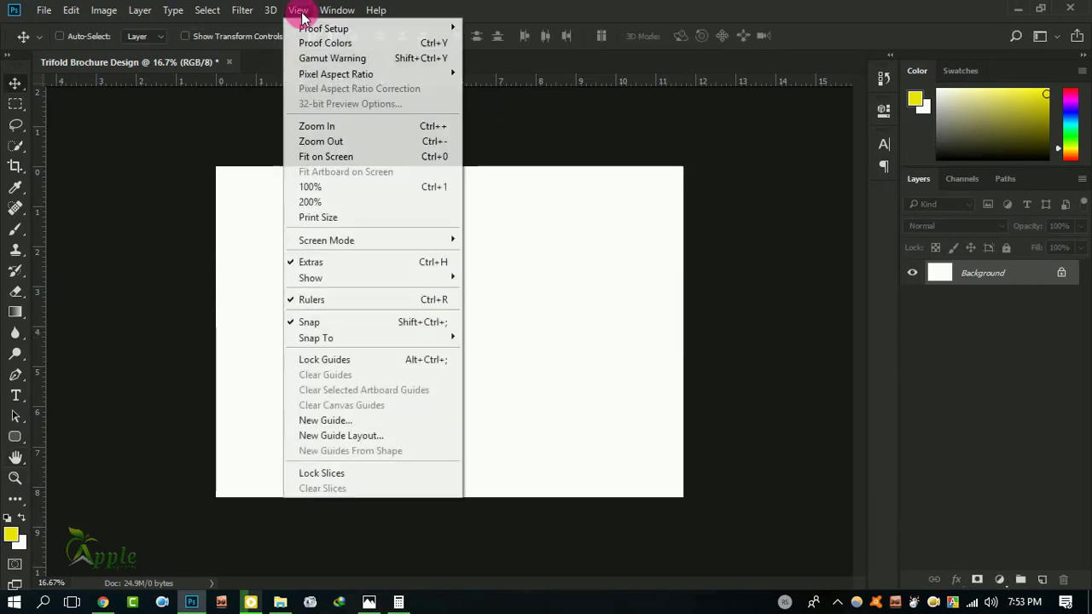
left_click(356, 422)
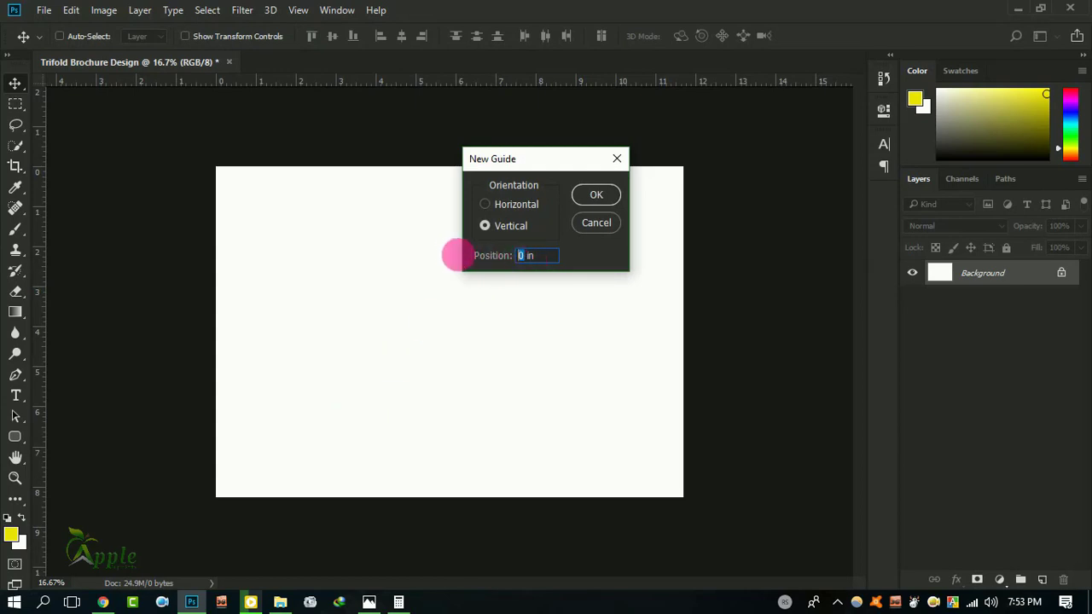
type("3.897")
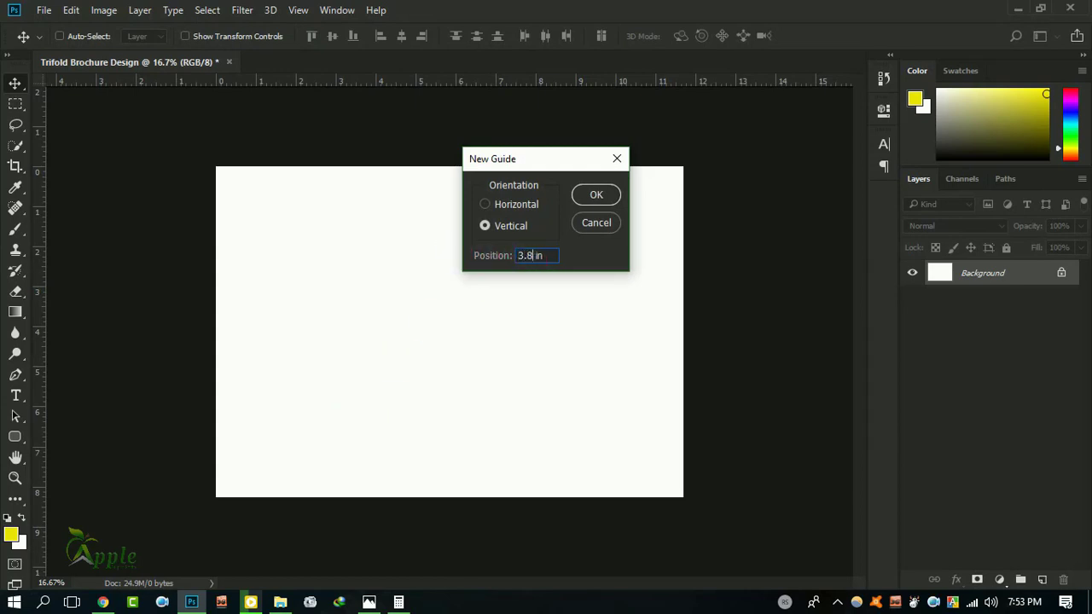
left_click(600, 194)
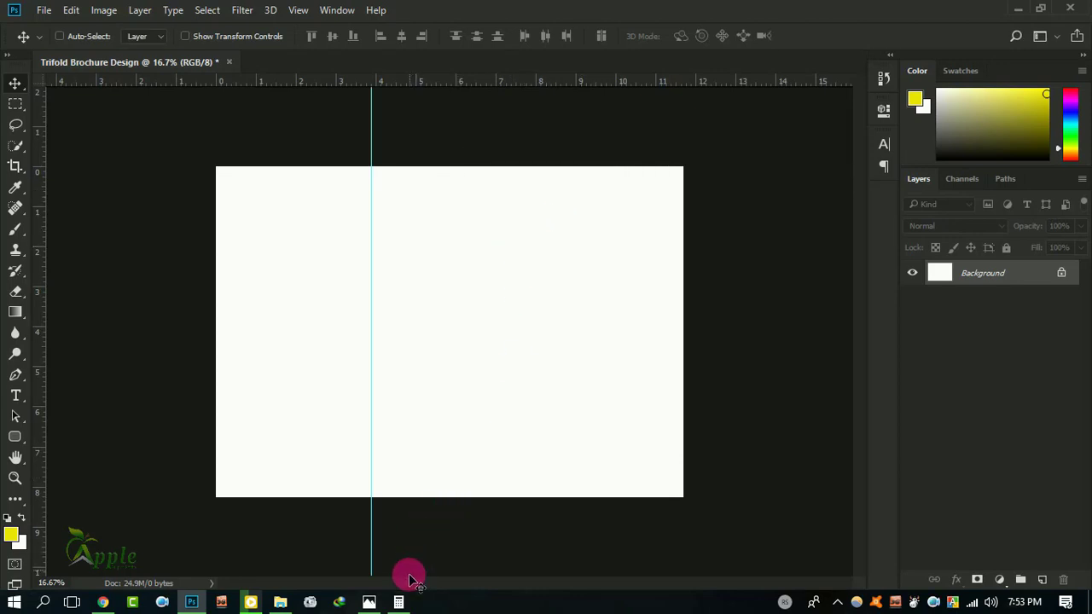
Step: Double the panel width in Calculator: 3.8977 × 2 = 7.7953
left_click(398, 602)
left_click(995, 371)
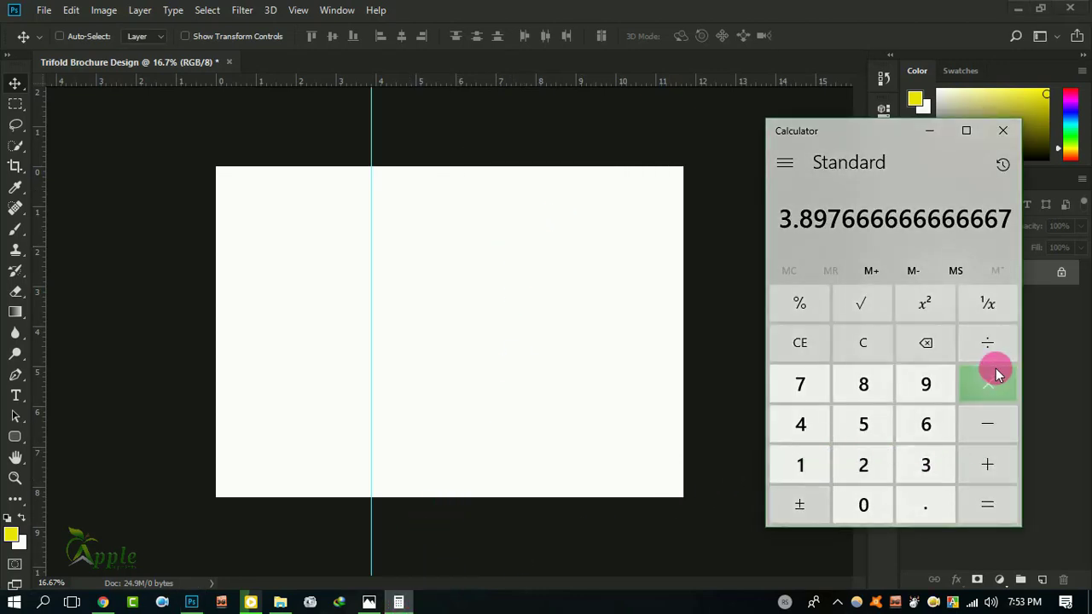
left_click(986, 384)
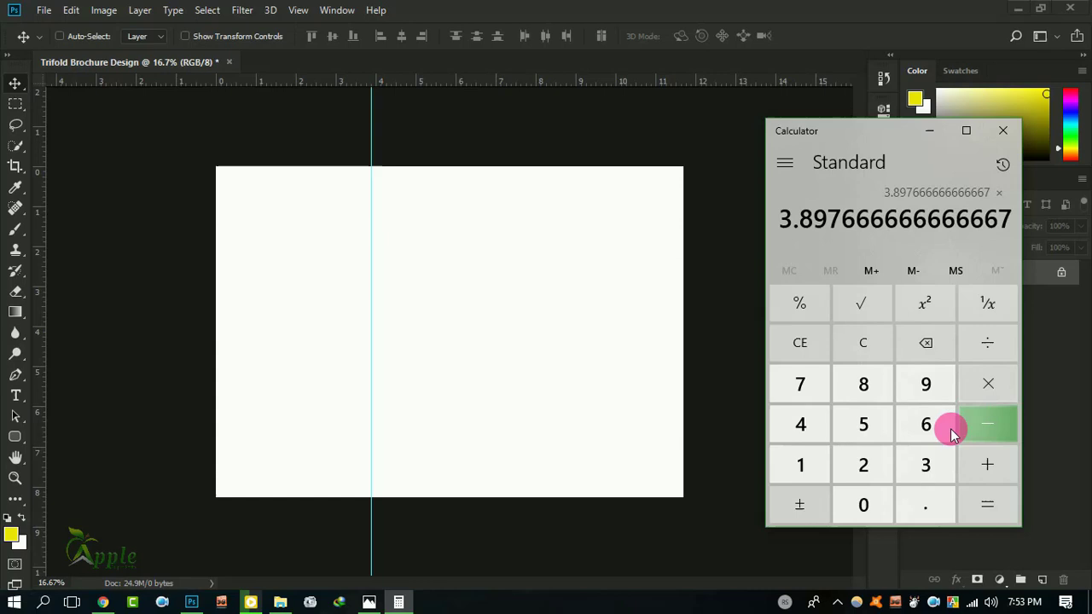
left_click(853, 474)
left_click(982, 509)
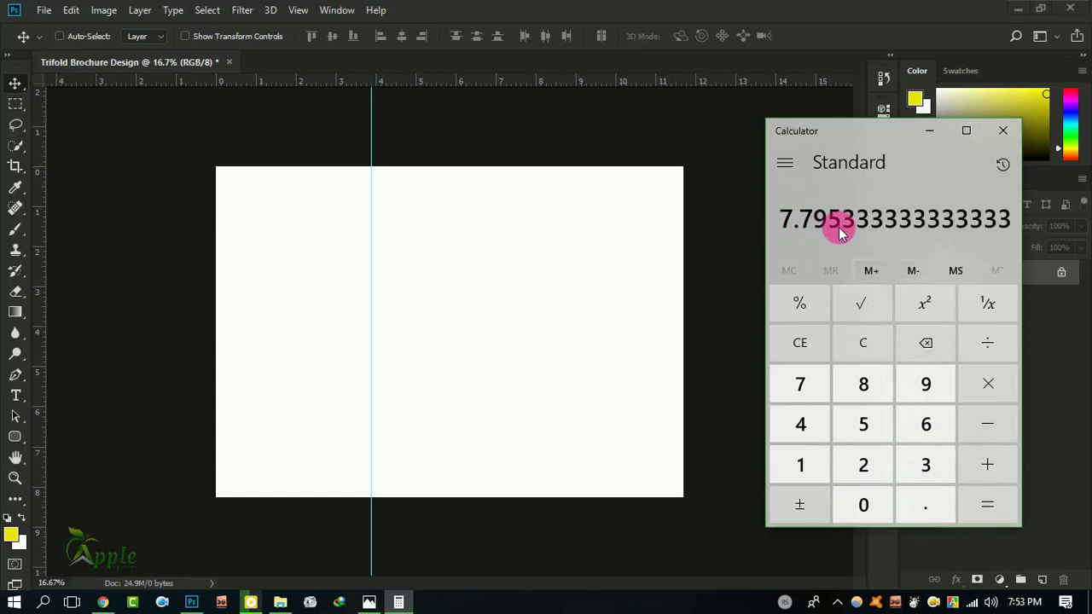
Step: Add a second vertical guide at 7.795 in for the second fold
left_click(300, 11)
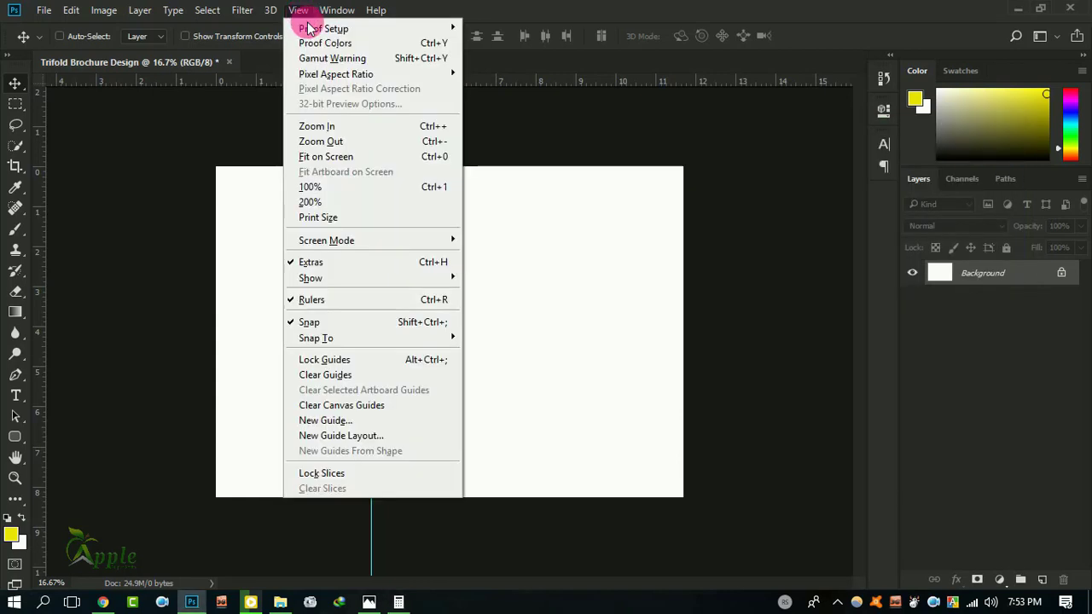
left_click(362, 422)
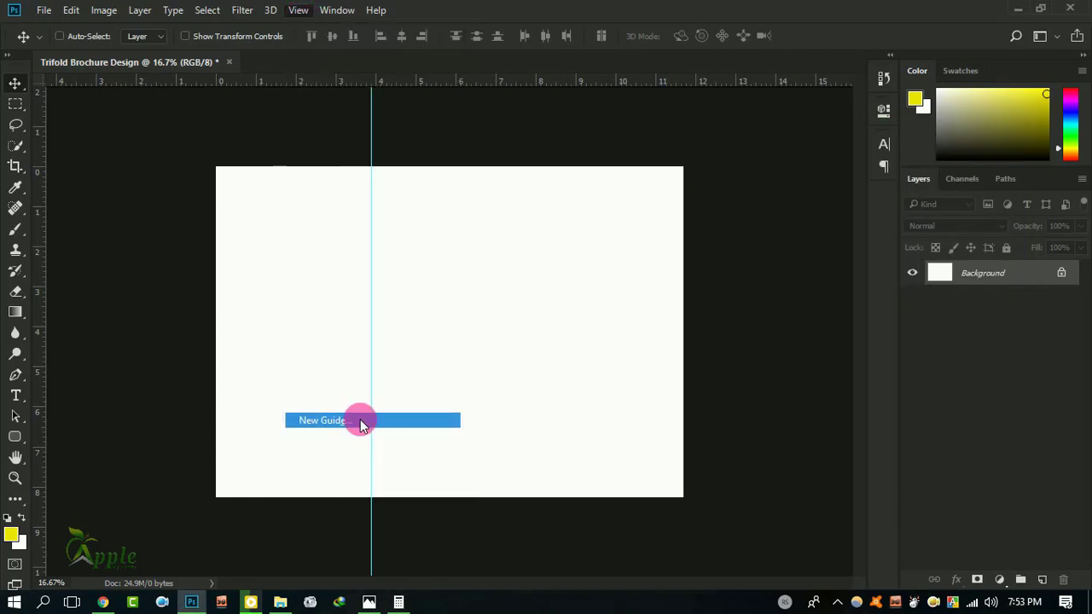
left_click_drag(531, 262, 488, 262)
type("7.795")
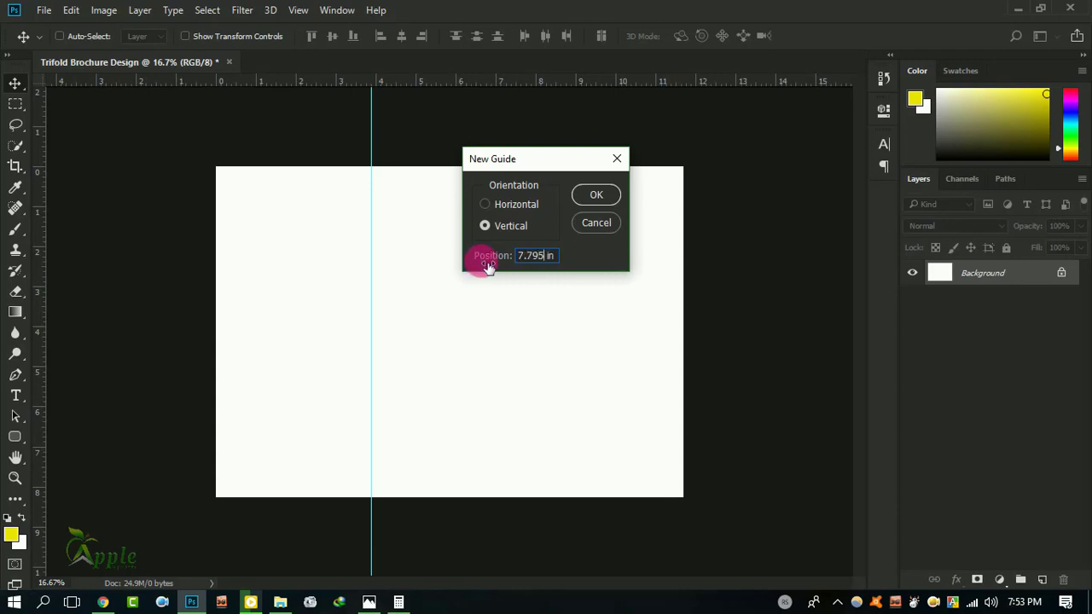
left_click(596, 197)
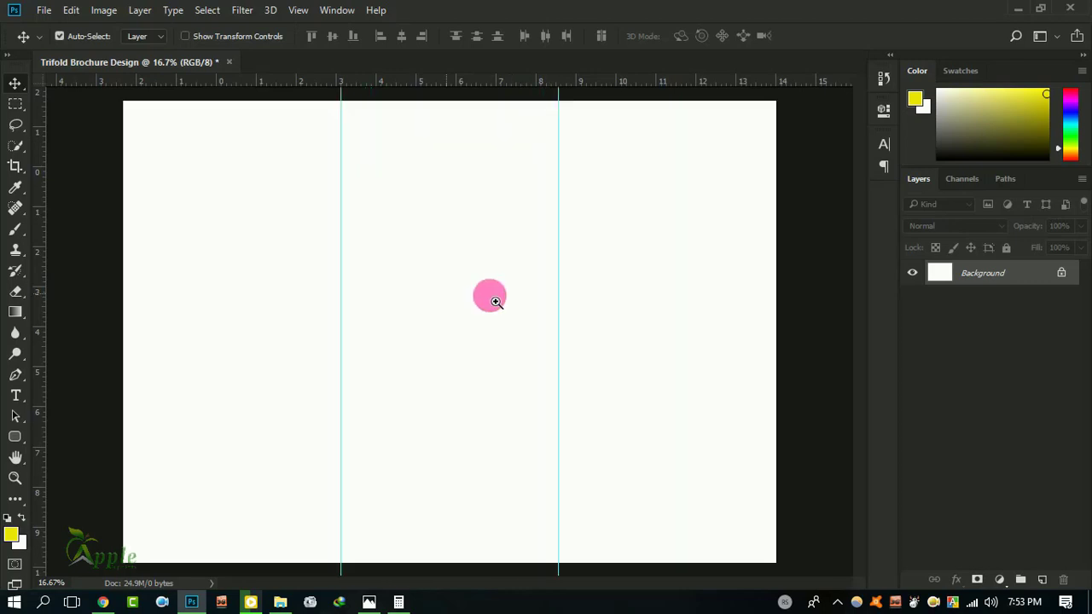
Step: Fit the whole three-panel page in the window
left_click_drag(499, 284, 571, 281)
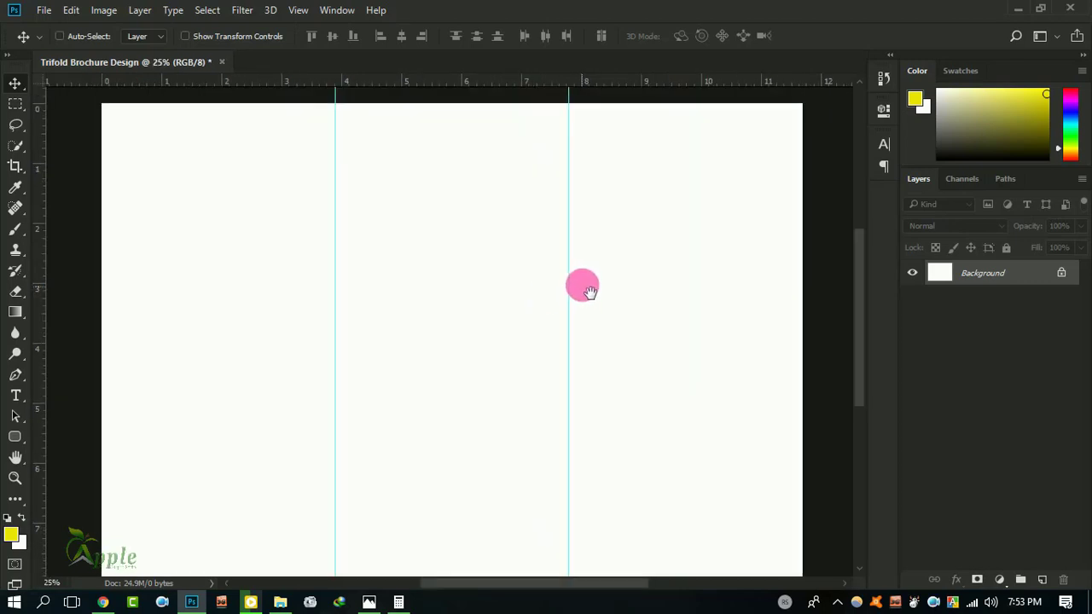
left_click(14, 460)
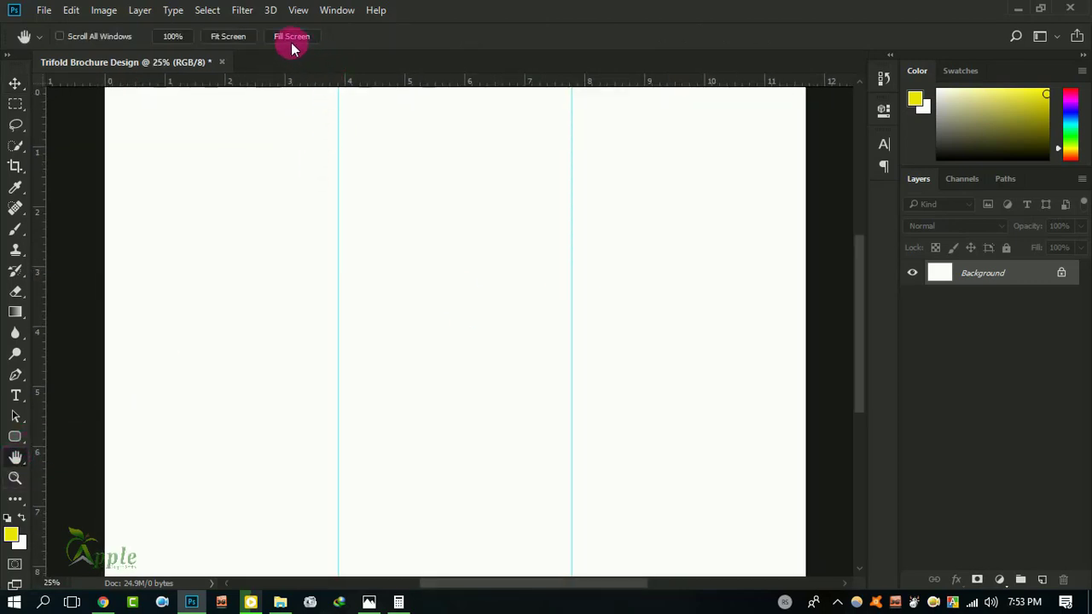
left_click(228, 36)
left_click(14, 83)
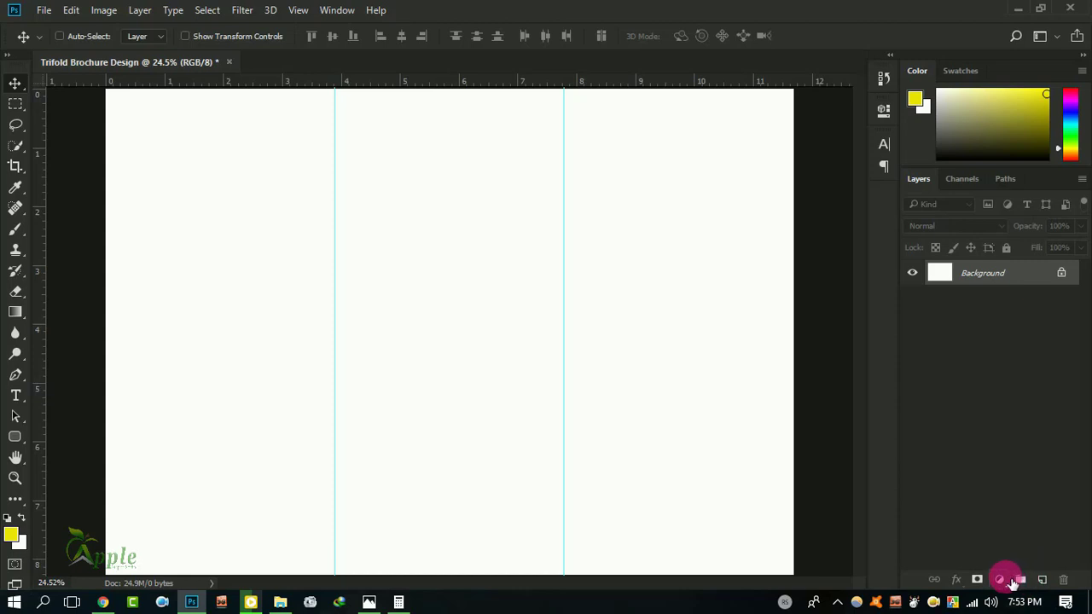
left_click(11, 443)
Step: Draw a rectangle over the right-hand panel filled with near-black #10100f
left_click(48, 440)
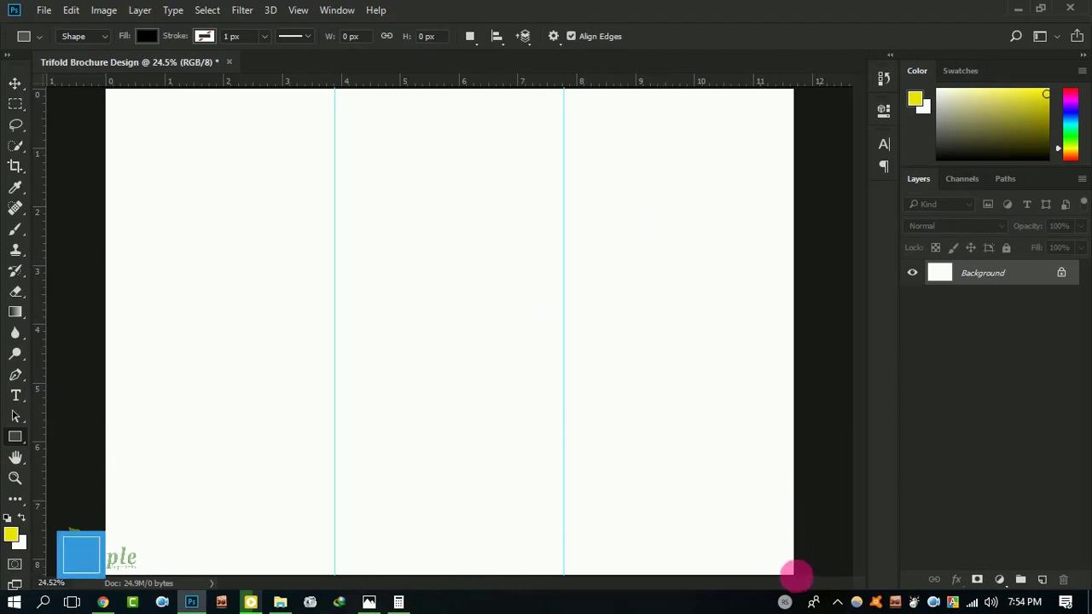
mouse_move(798, 582)
left_mouse_down()
mouse_move(590, 224)
mouse_move(565, 89)
left_mouse_up()
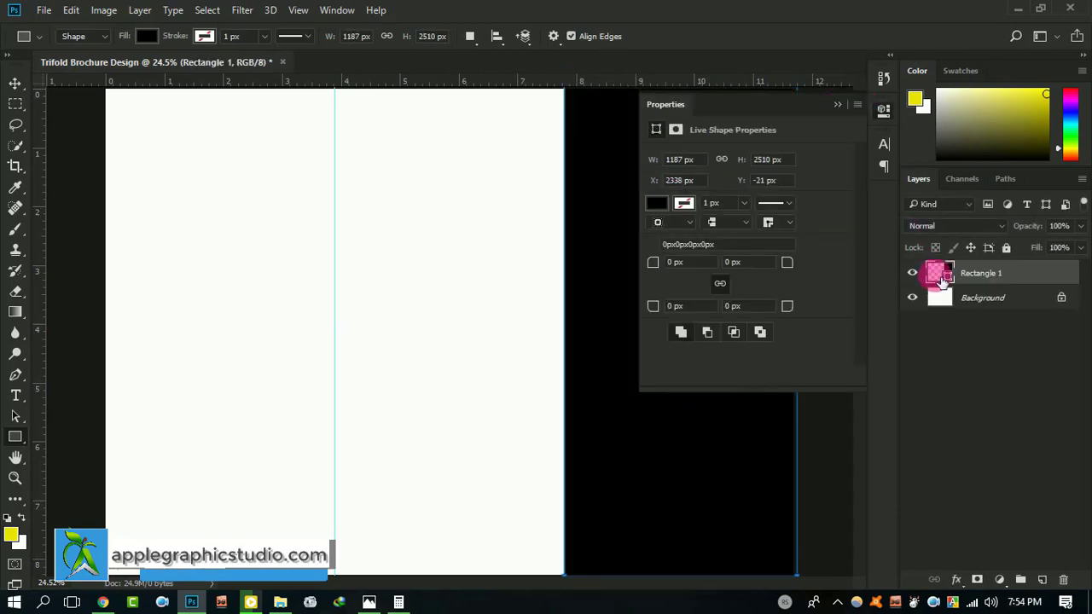
double_click(946, 275)
left_click_drag(880, 379, 880, 392)
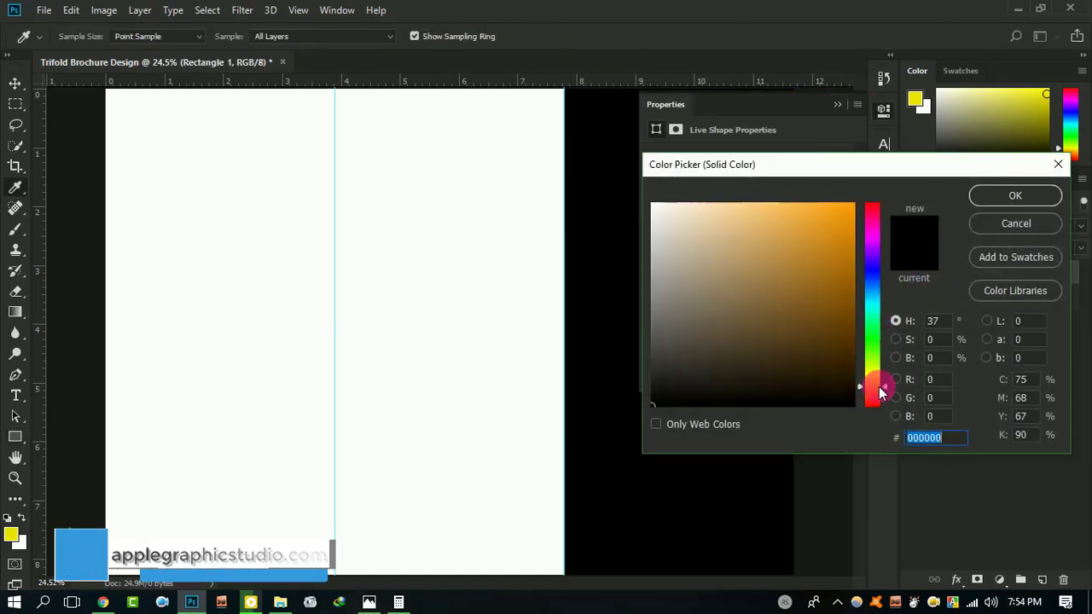
left_click(662, 396)
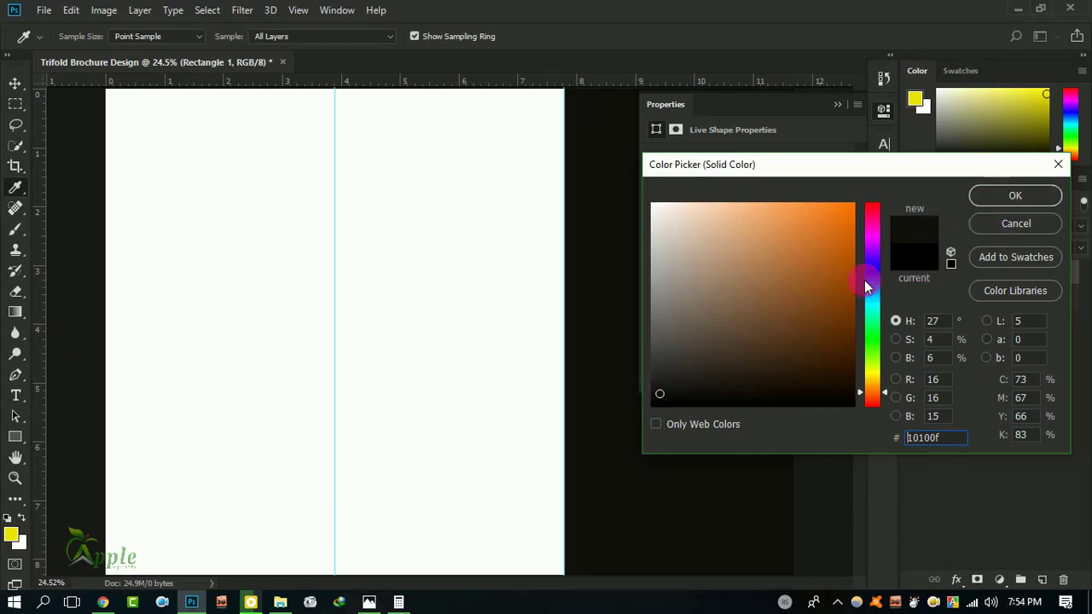
left_click(1015, 195)
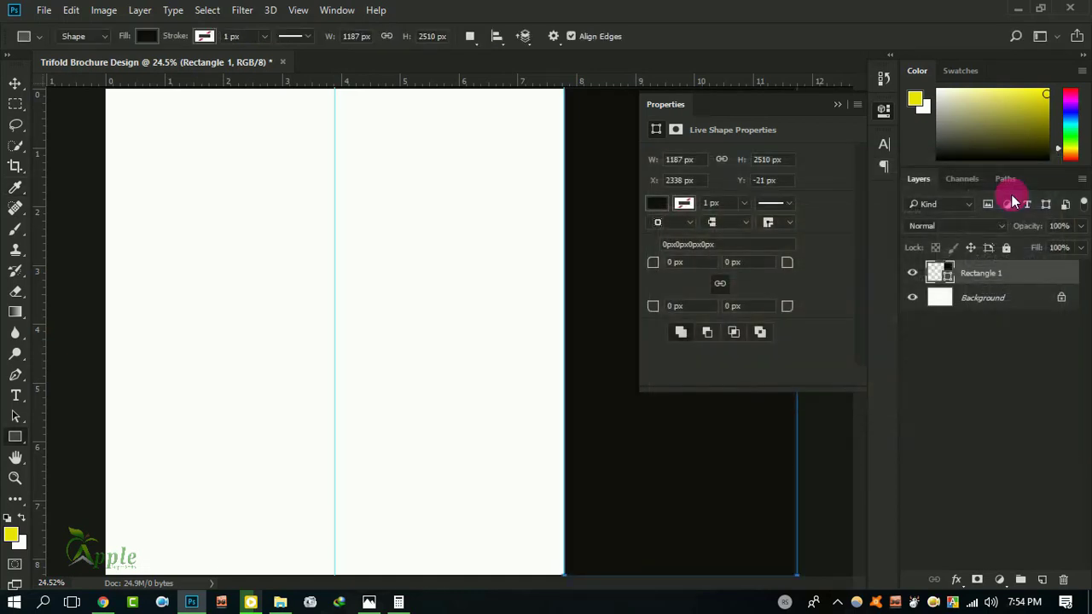
left_click(836, 105)
left_click(15, 83)
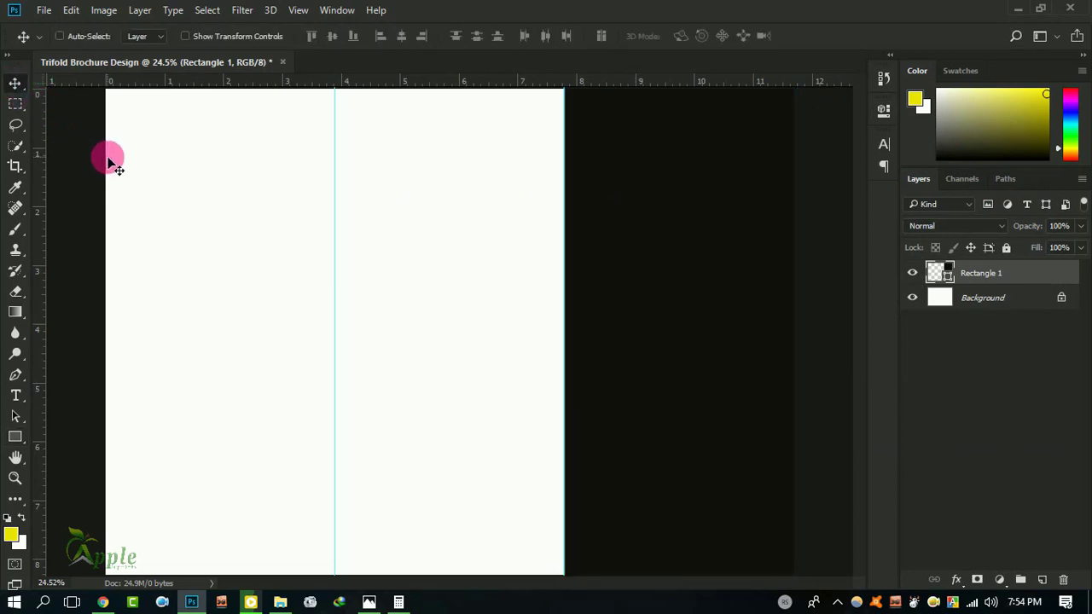
key("ctrl+minus")
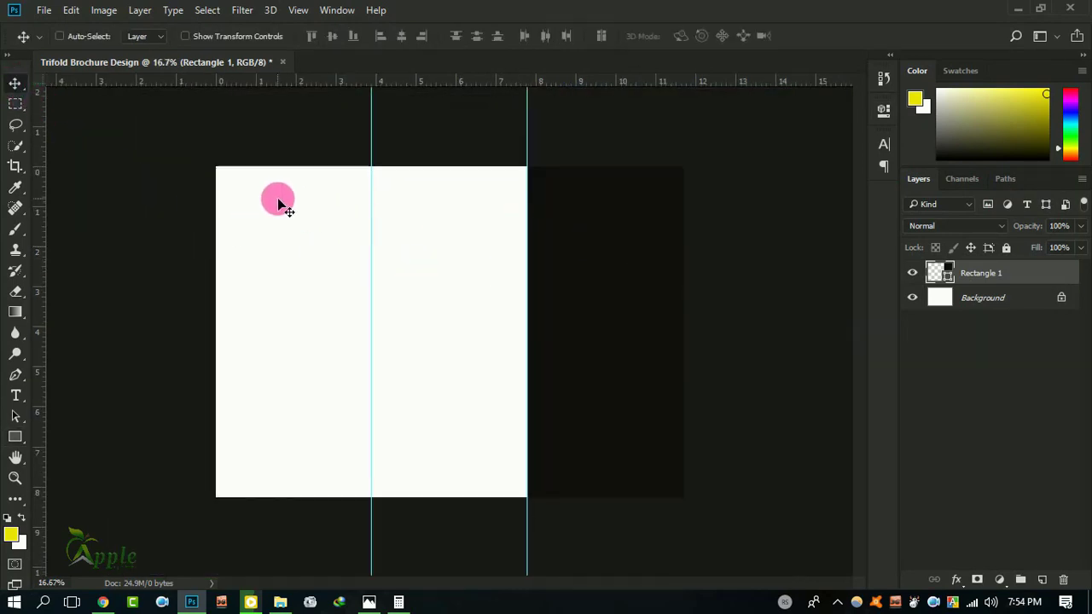
Step: Draw a rounded downward-pointing triangle custom shape across the first fold on the white panels
left_click_drag(13, 437, 57, 508)
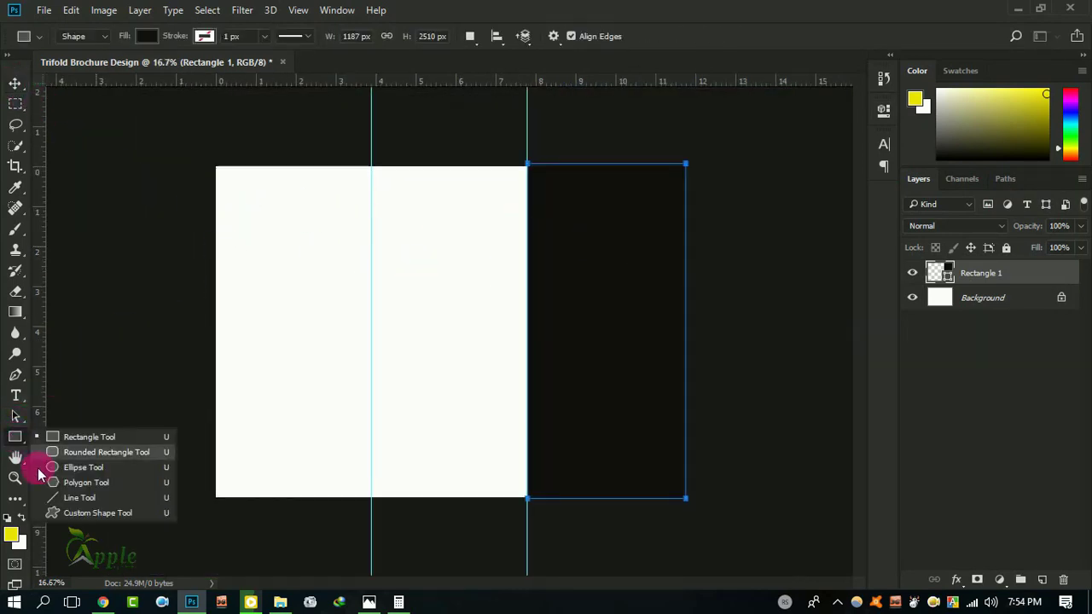
left_click(56, 512)
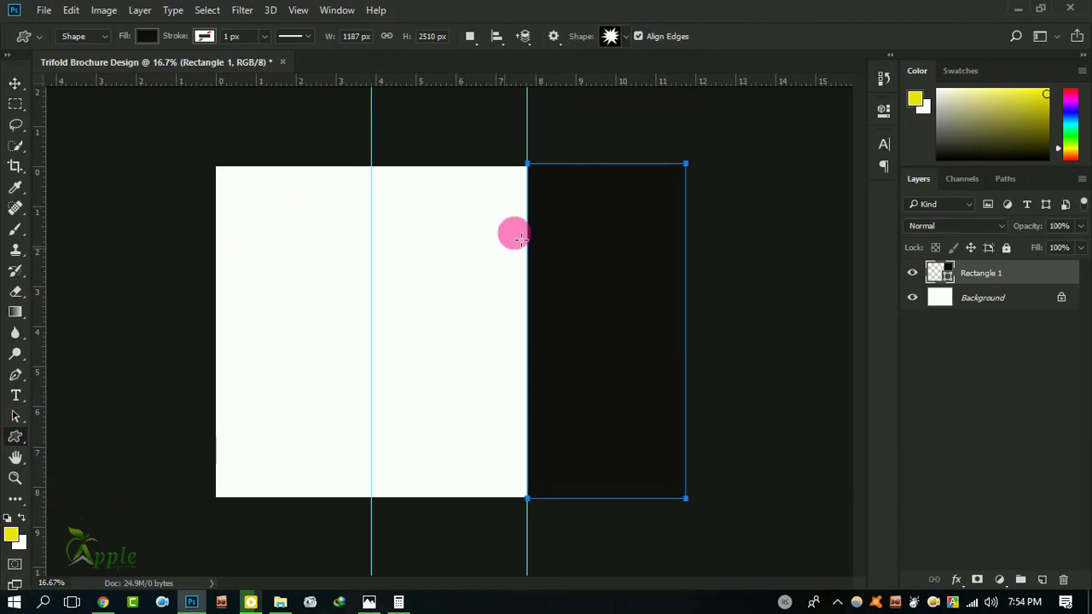
left_click(620, 37)
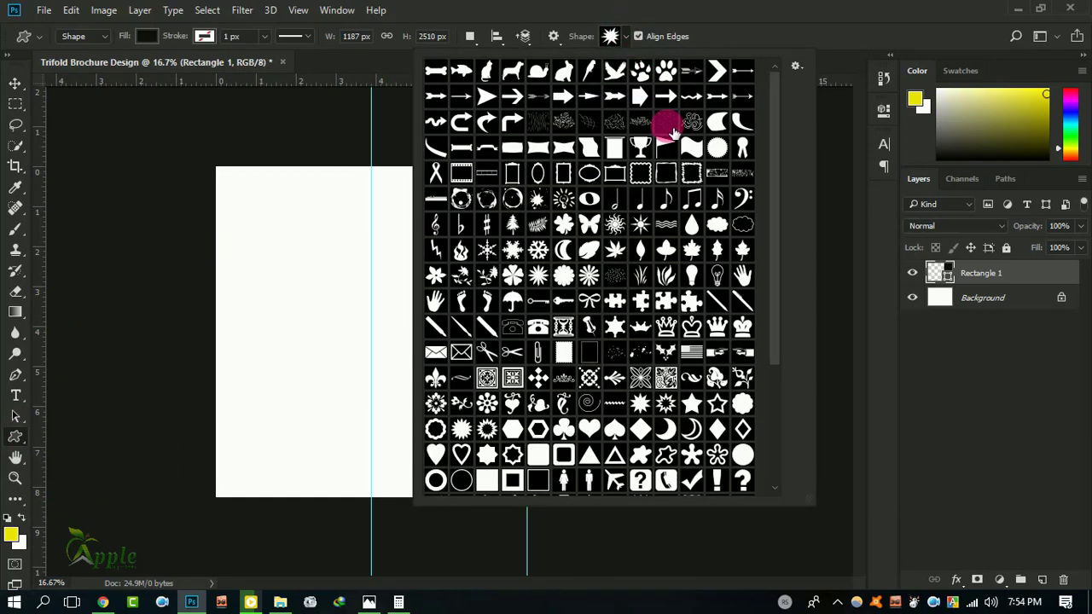
scroll(687, 247, "down", 5)
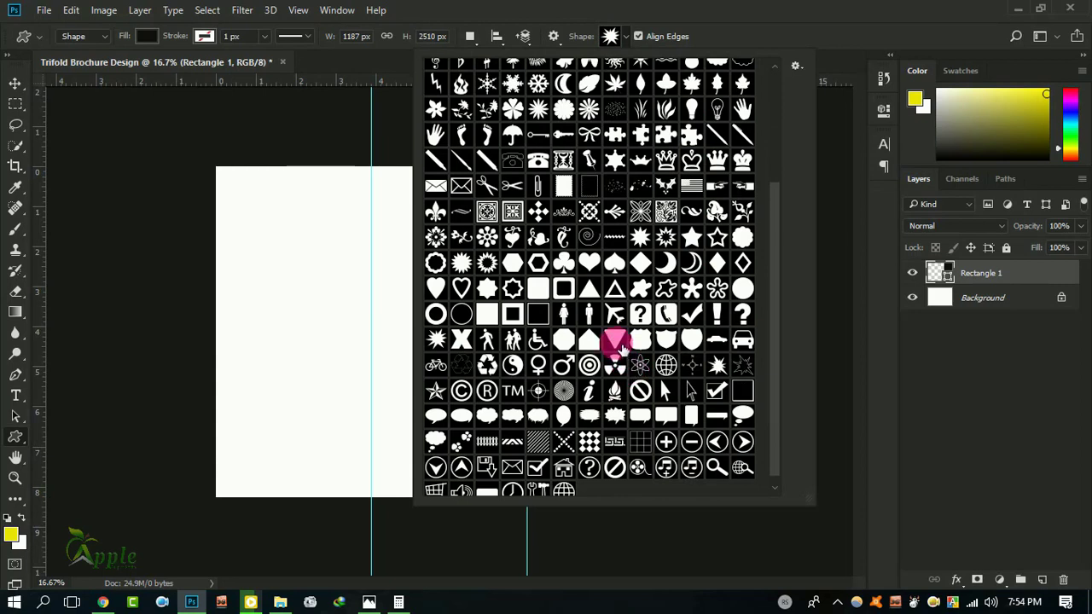
left_click(616, 341)
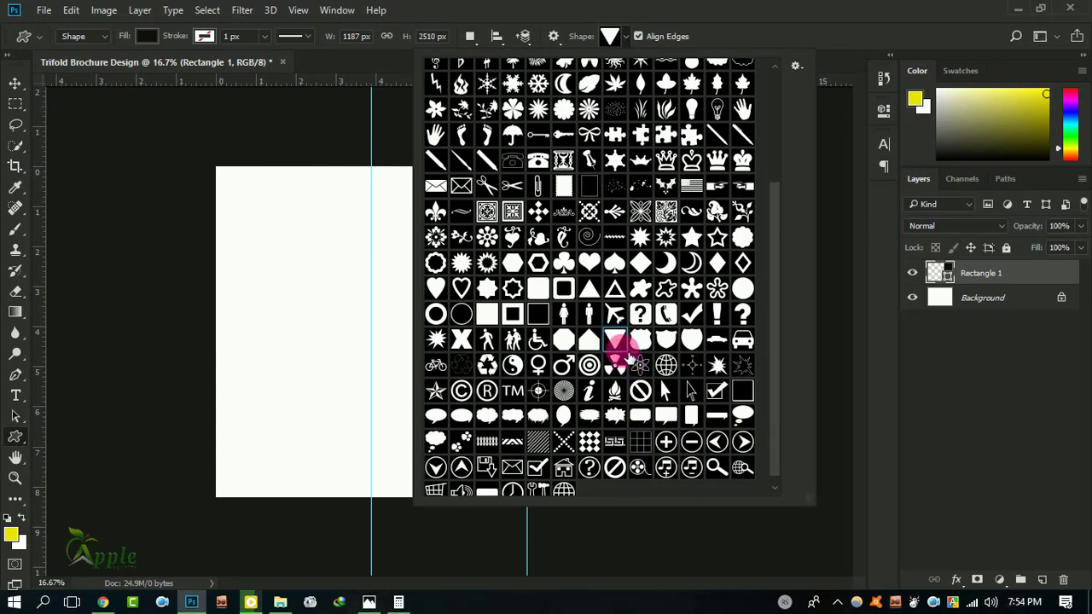
left_click(613, 341)
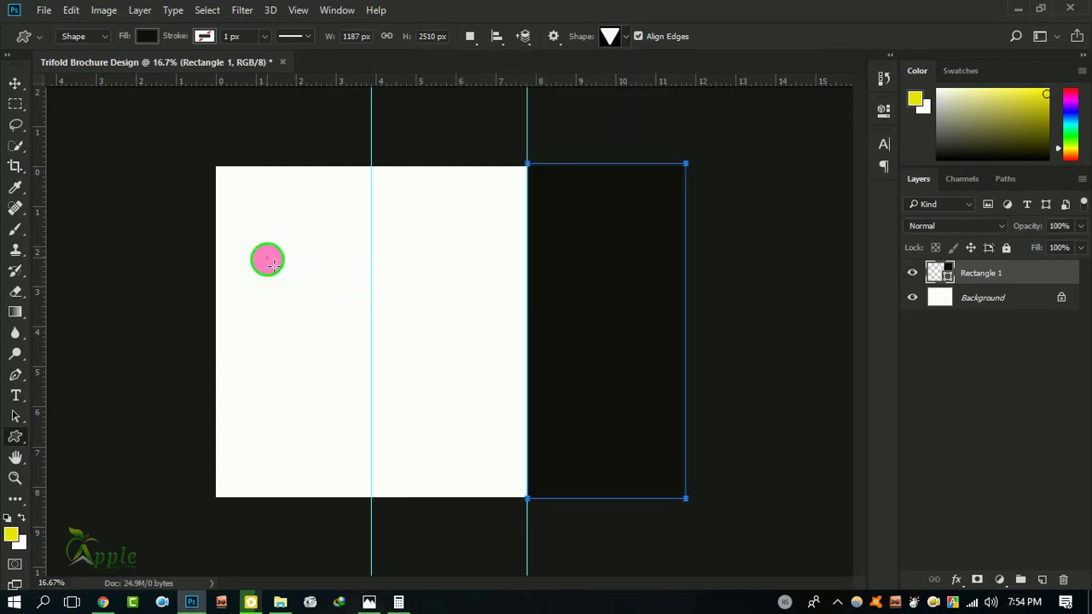
mouse_move(270, 264)
left_mouse_down()
mouse_move(385, 355)
mouse_move(366, 338)
left_mouse_up()
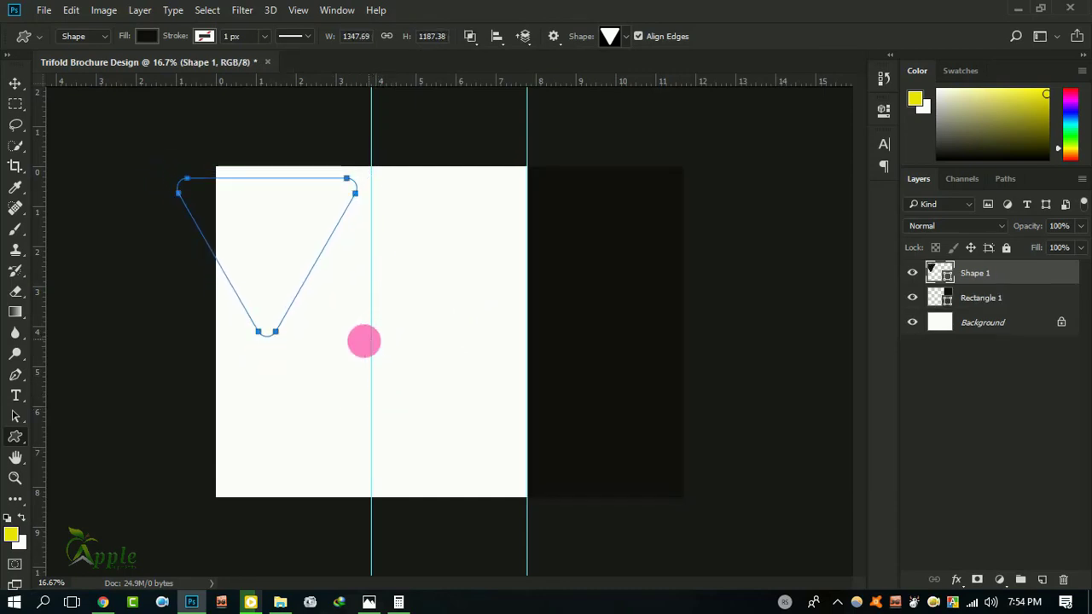
left_click(17, 86)
Step: Move the triangle toward the page middle and recolour it orange #e35601
left_click_drag(261, 219, 331, 335)
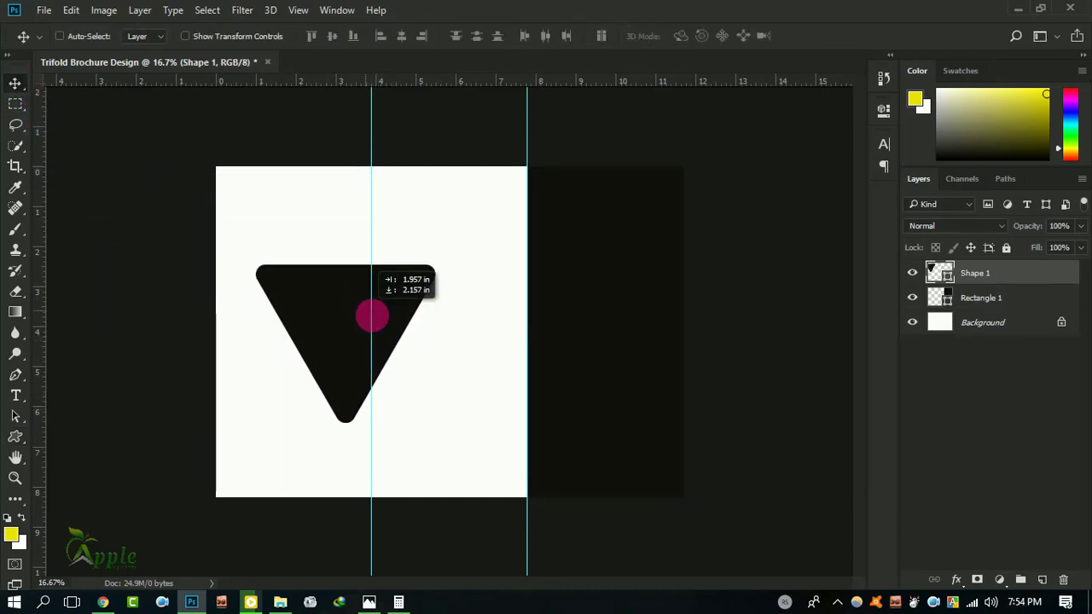
double_click(938, 273)
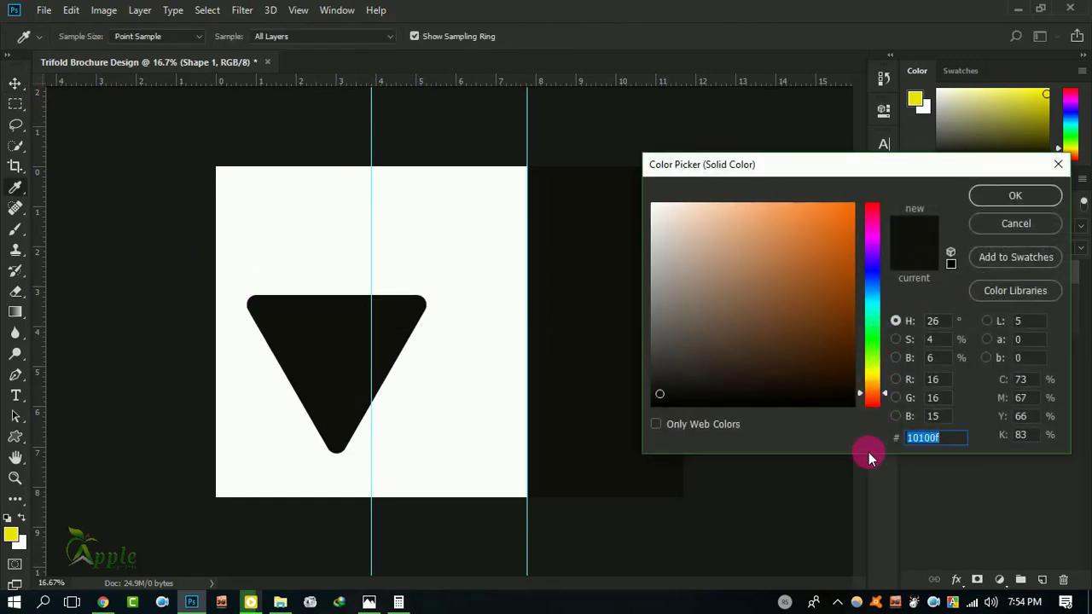
left_click(884, 397)
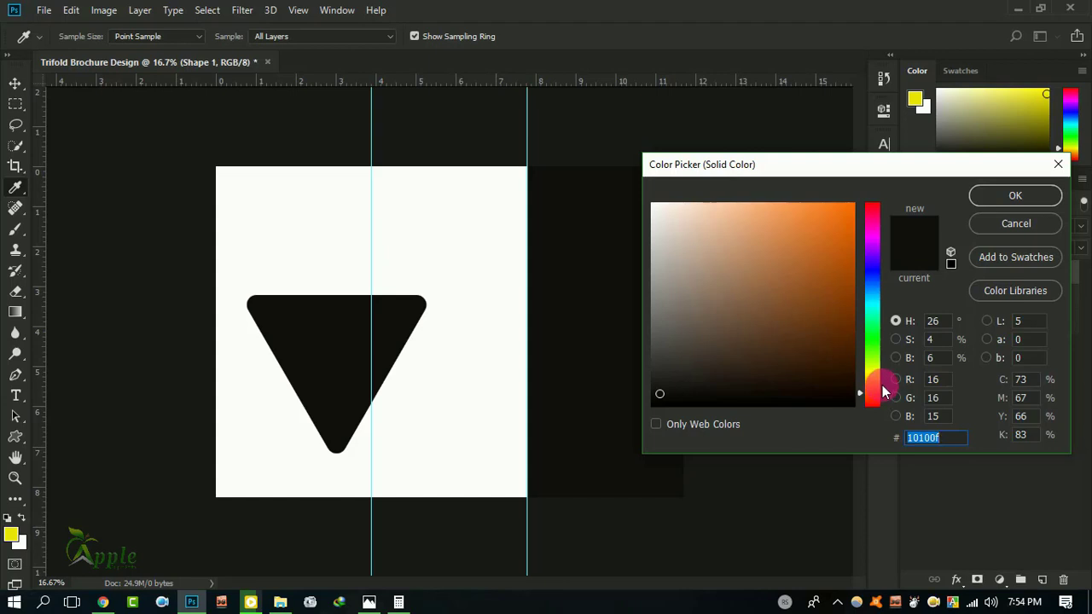
left_click(856, 223)
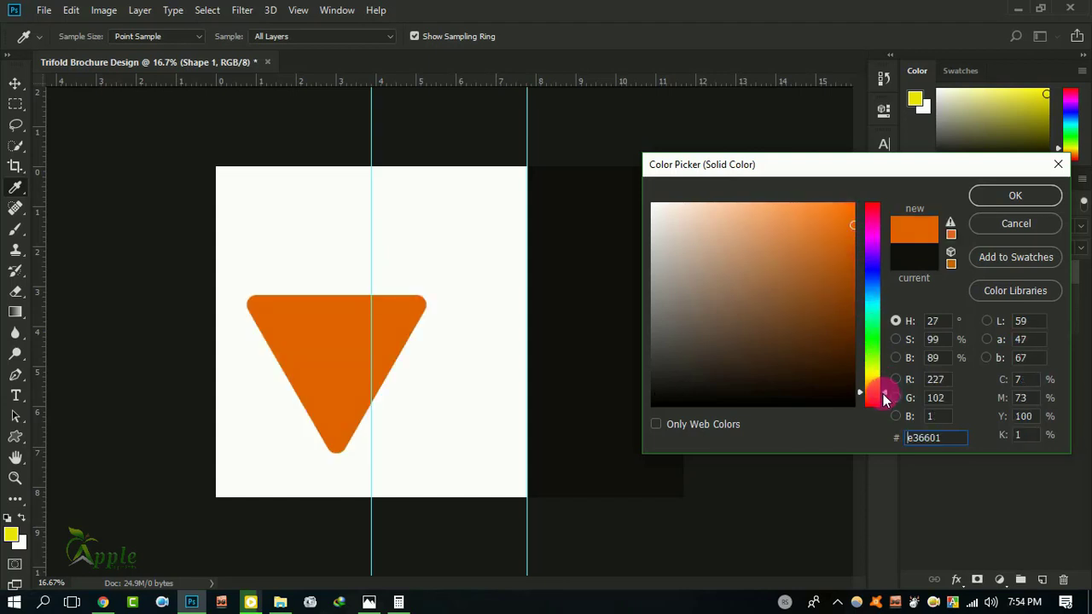
left_click(1006, 195)
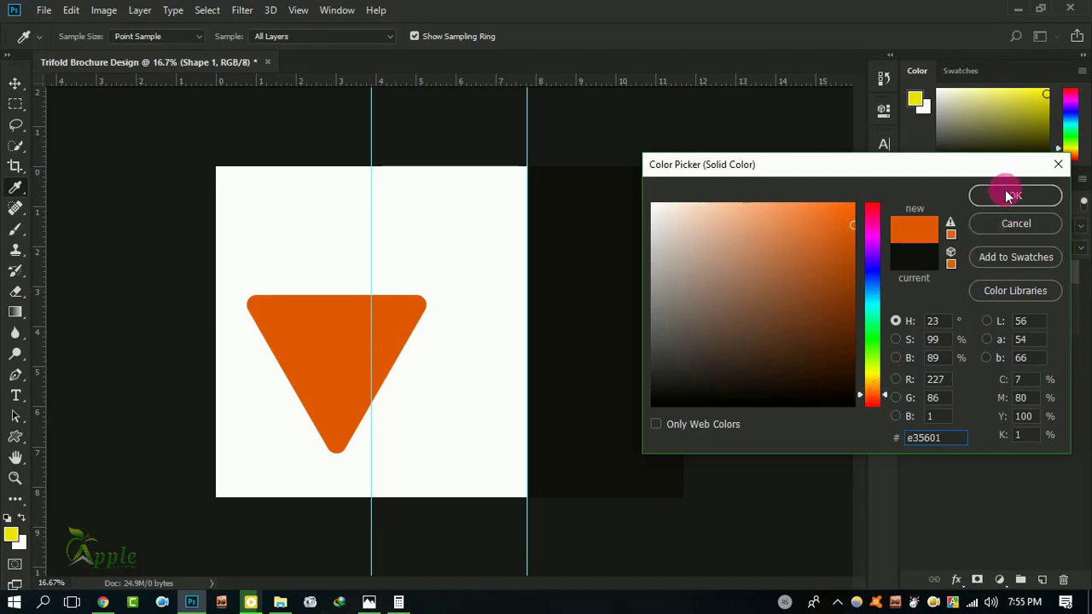
left_click(71, 10)
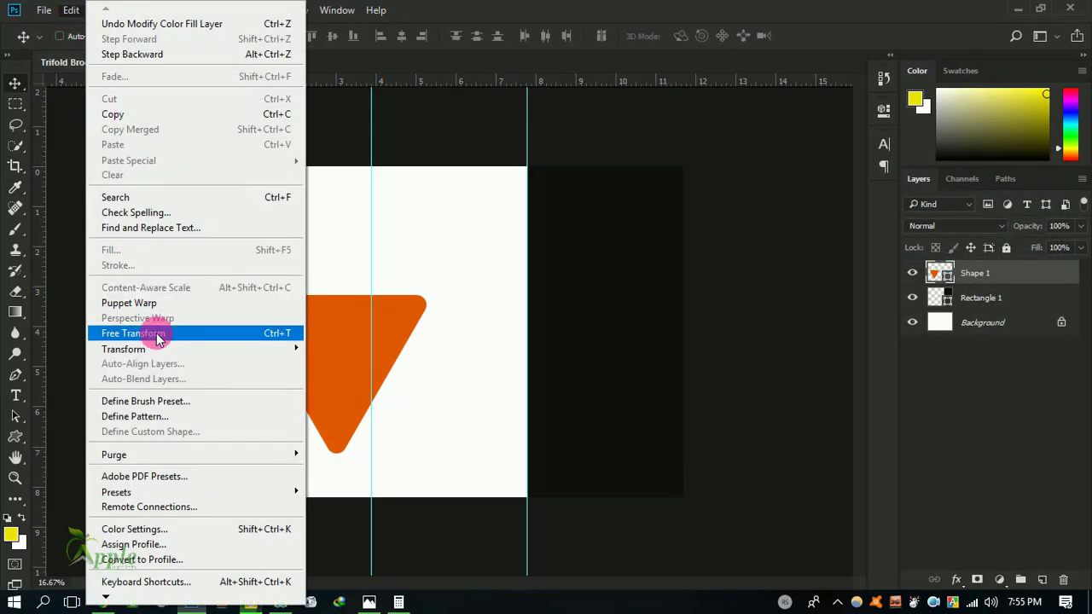
Step: Rotate the triangle 90° counter-clockwise, shrink it to about 69%, and shift it left
left_click(156, 333)
right_click(333, 366)
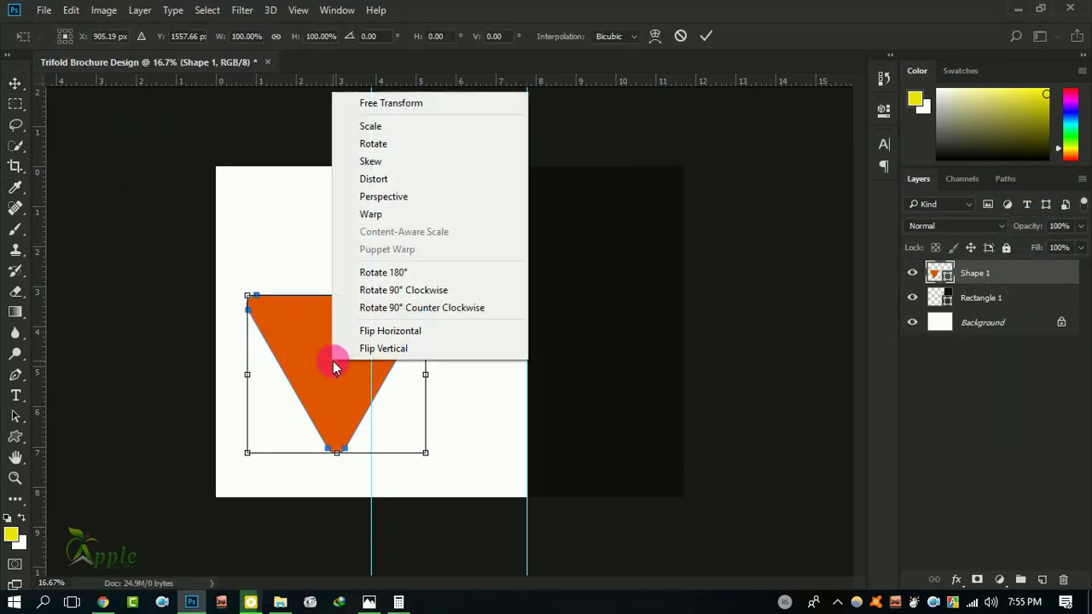
left_click(444, 308)
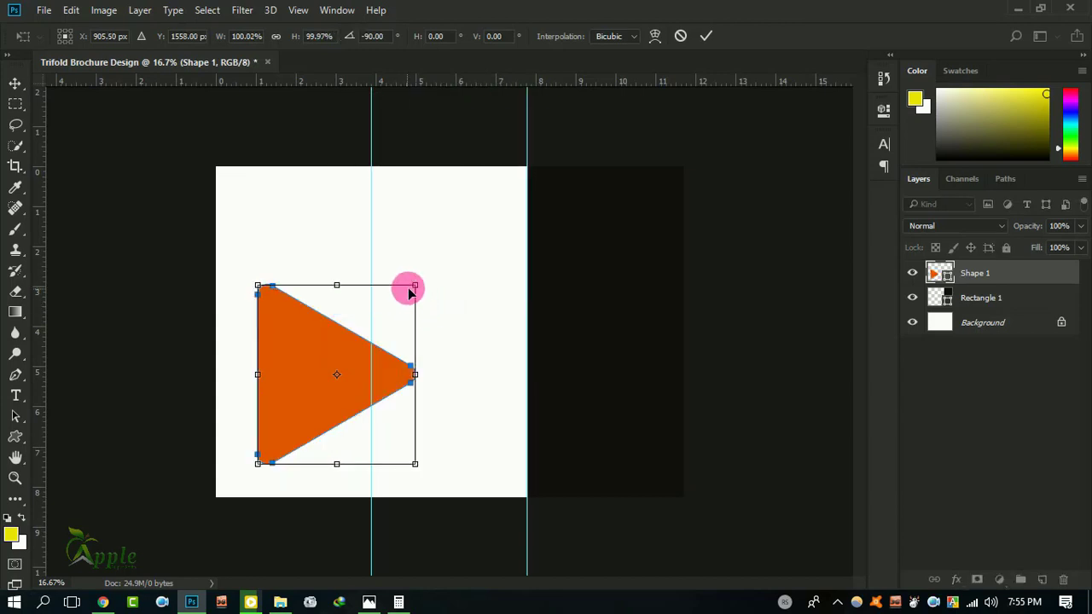
left_click_drag(418, 289, 389, 312)
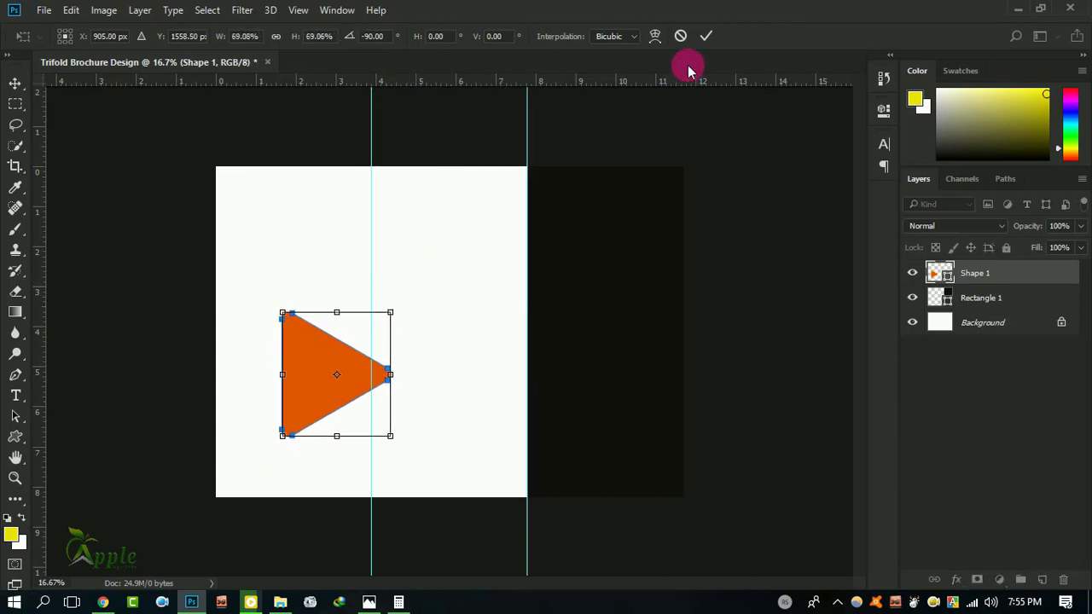
left_click(705, 37)
left_click_drag(340, 375, 295, 393)
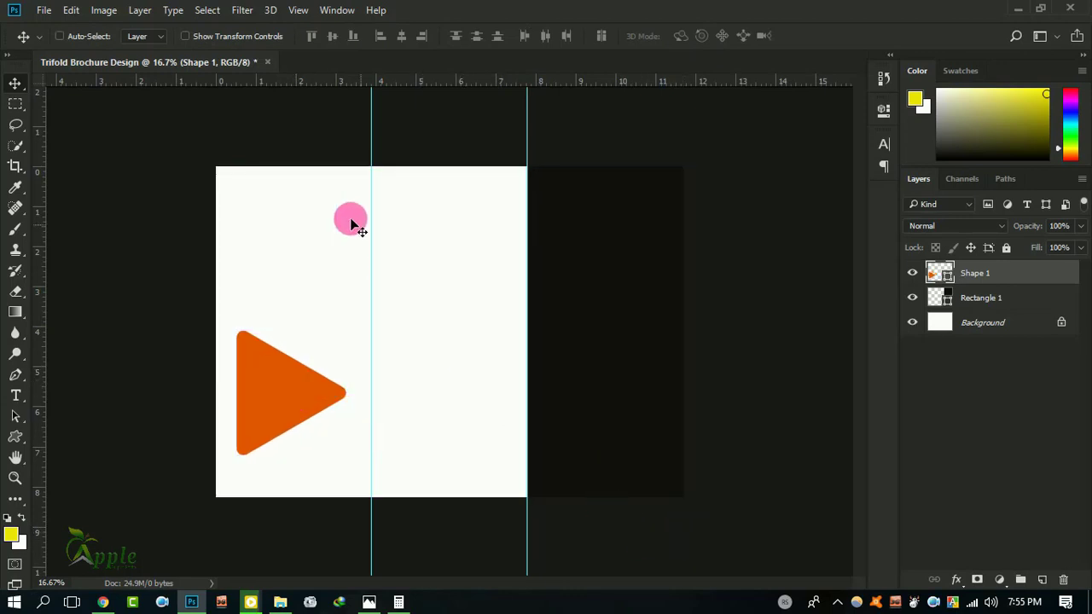
Step: Enlarge the triangle slightly with a second Free Transform
left_click(71, 10)
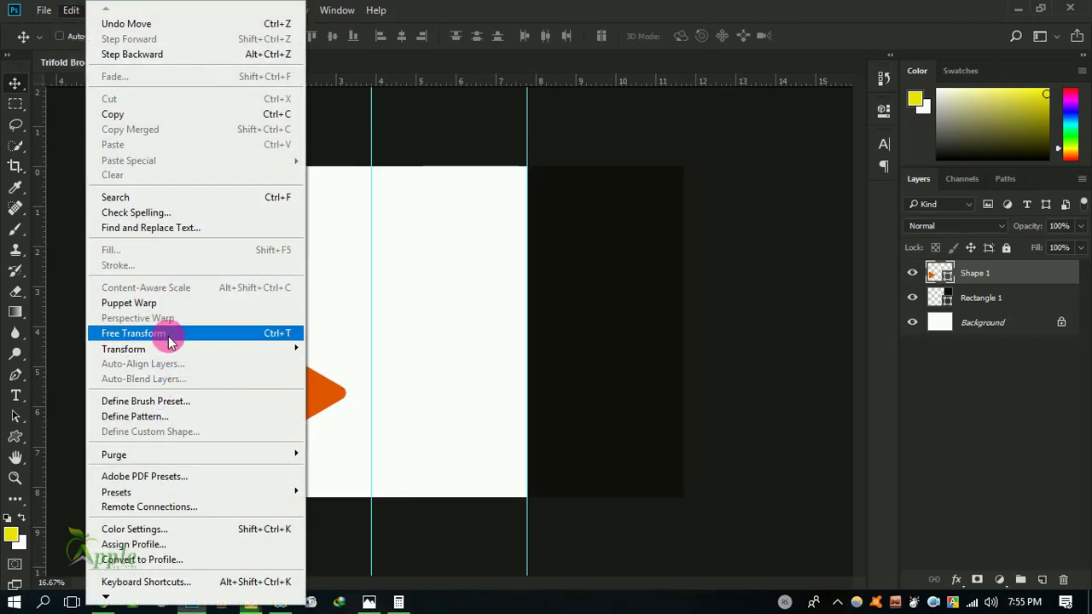
left_click(171, 333)
left_click_drag(344, 454, 354, 466)
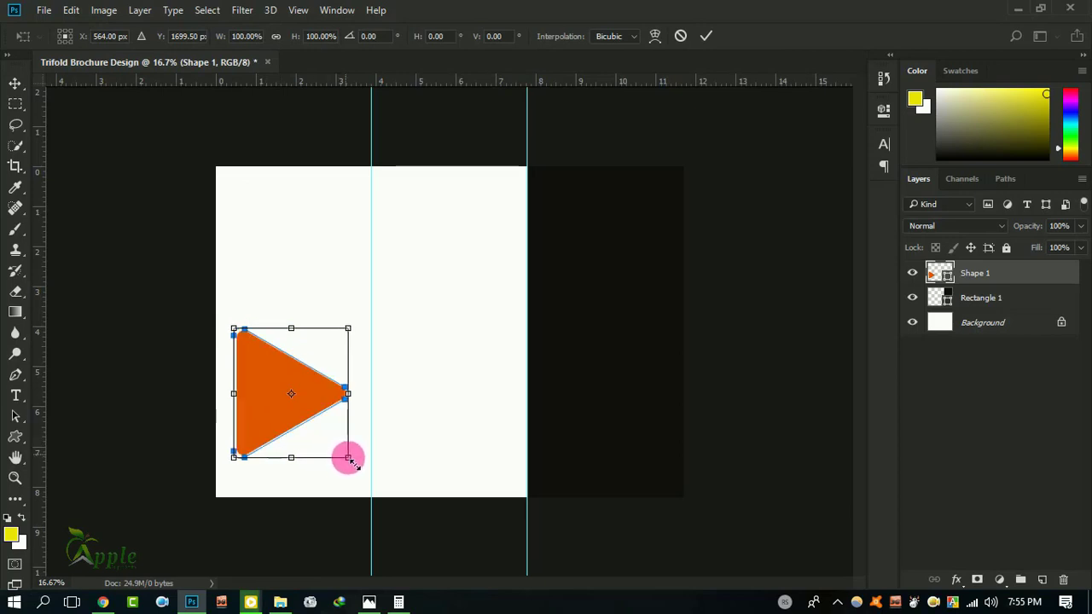
left_click(705, 36)
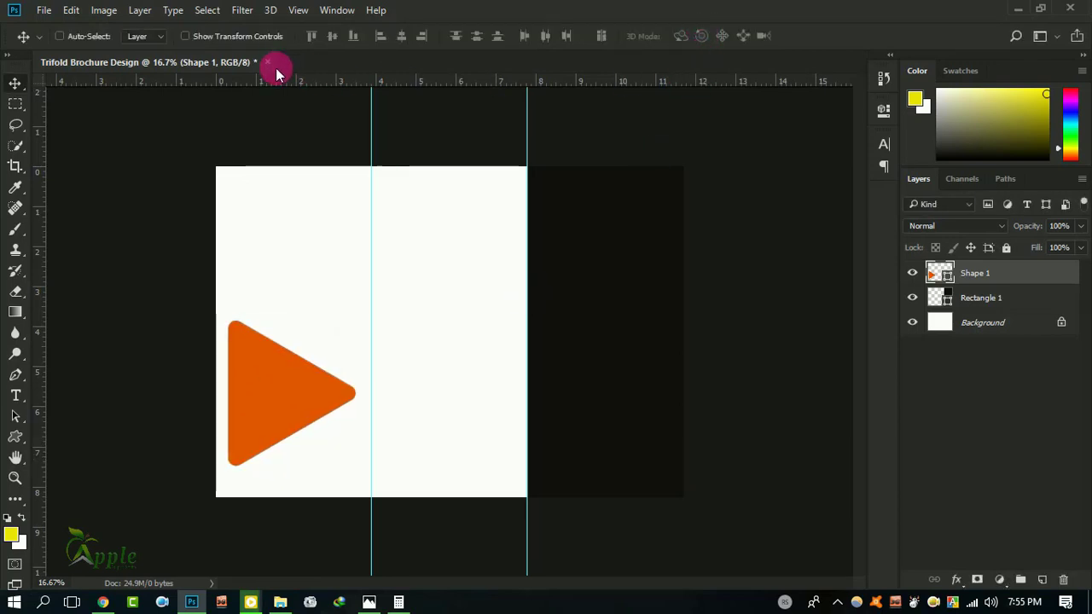
Step: Nudge the orange triangle up, duplicate it, and recolour the copy yellow #e3c001
key("shift+Up")
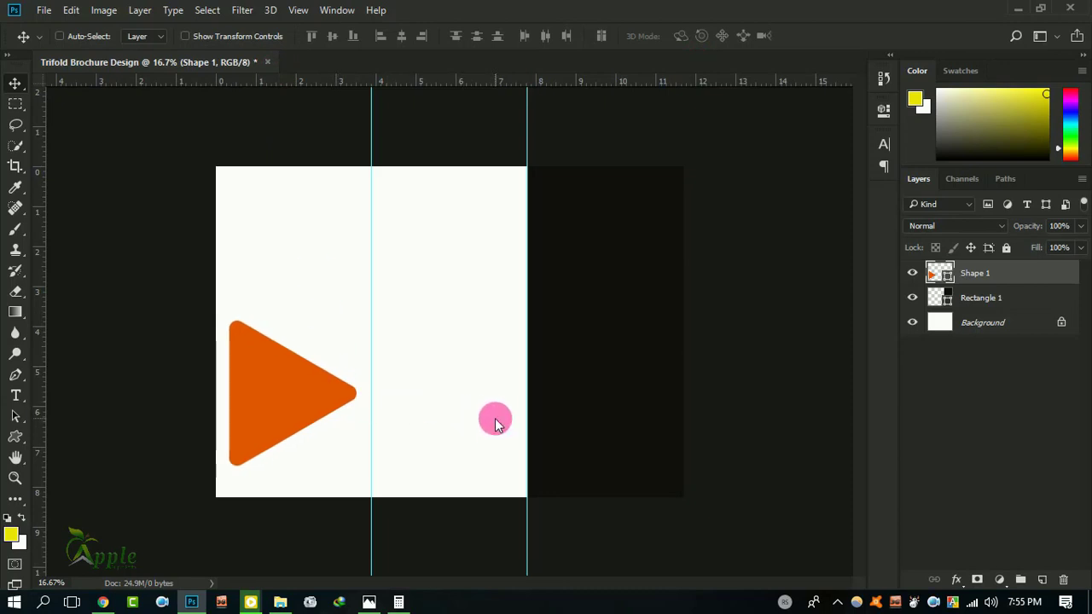
key("shift+Up")
key("shift+Up")
key("shift+Up")
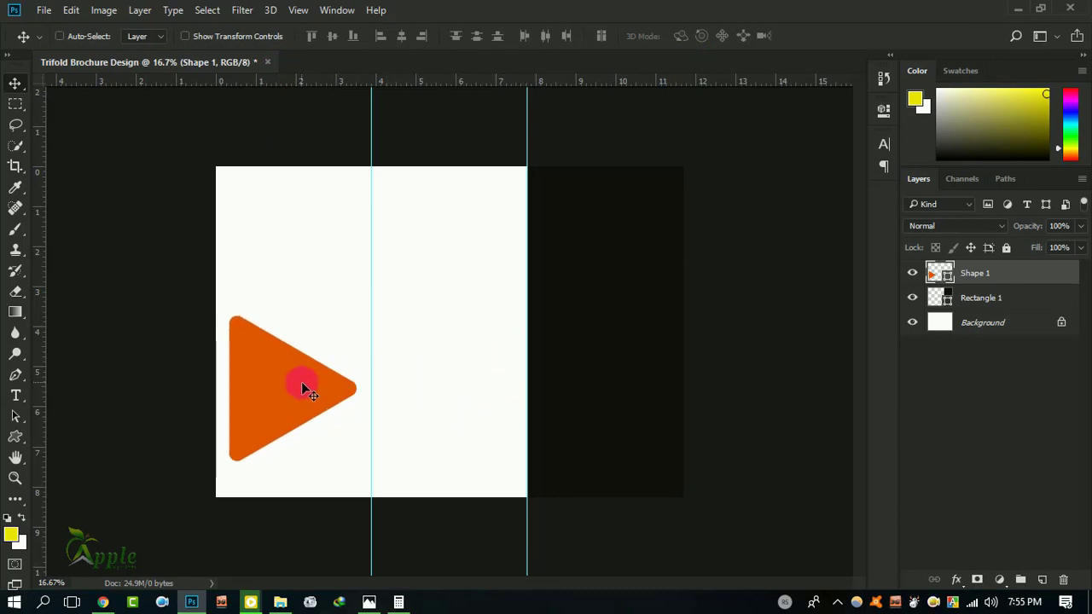
left_click_drag(1037, 273, 1041, 579)
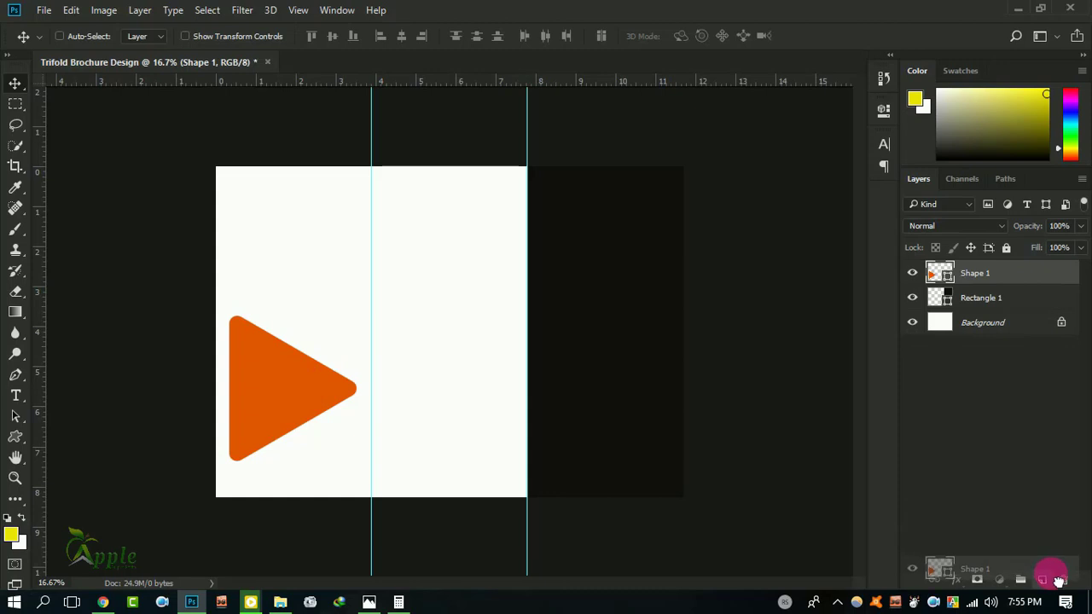
left_click(913, 273)
double_click(940, 274)
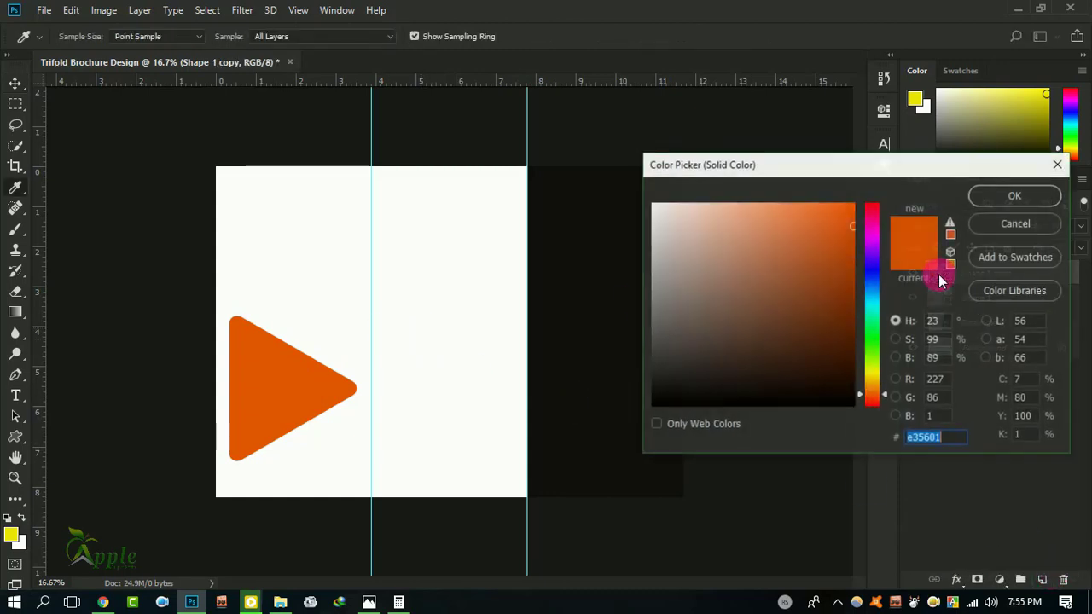
left_click_drag(882, 388, 881, 384)
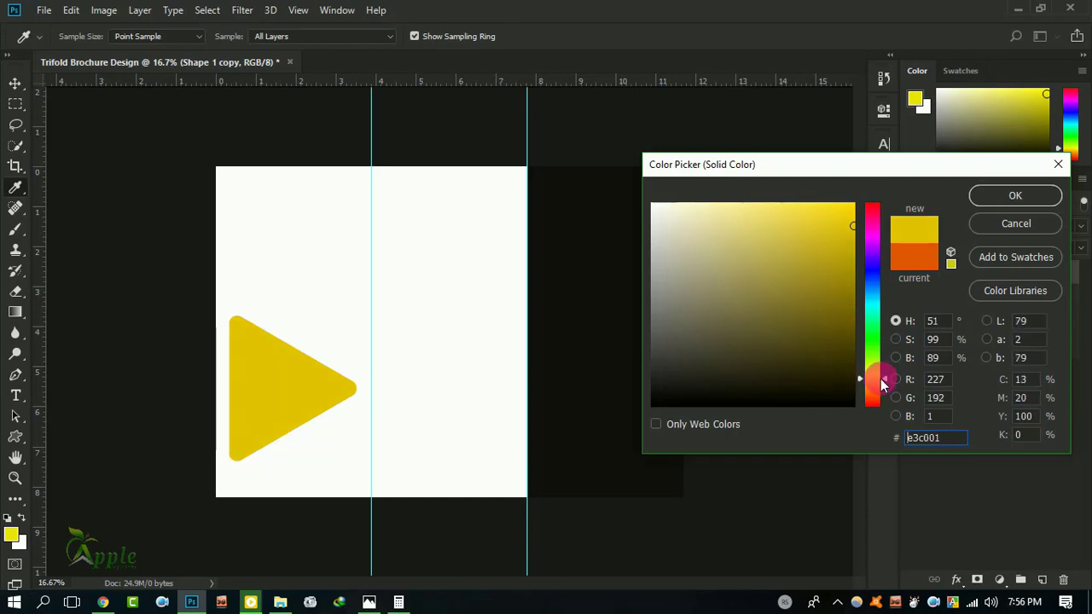
left_click(983, 193)
Step: Scale the yellow triangle down to about two-thirds and move it up and right
key("v")
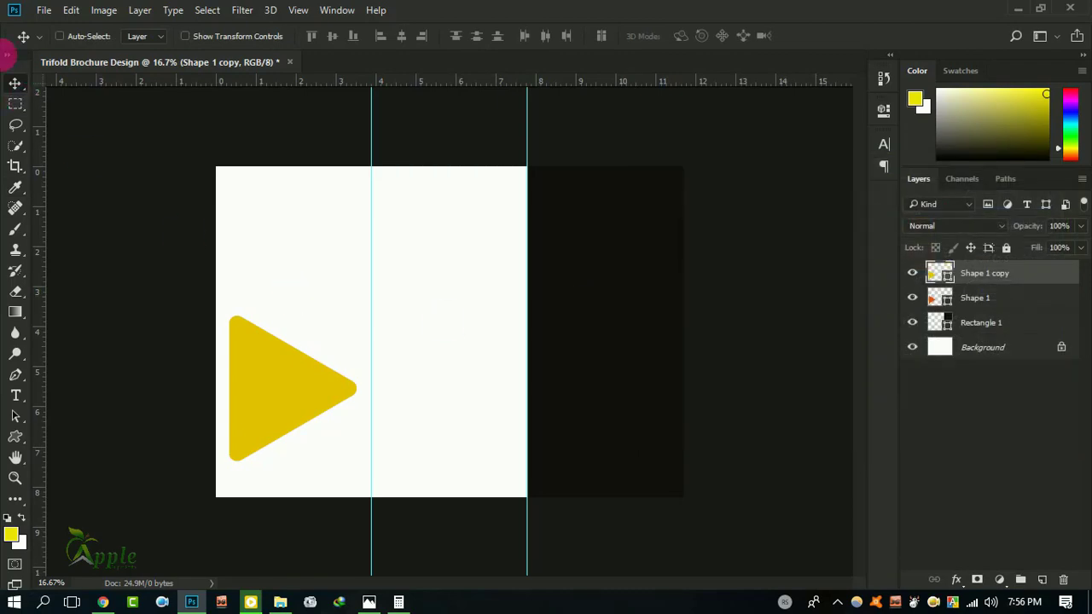
left_click(69, 9)
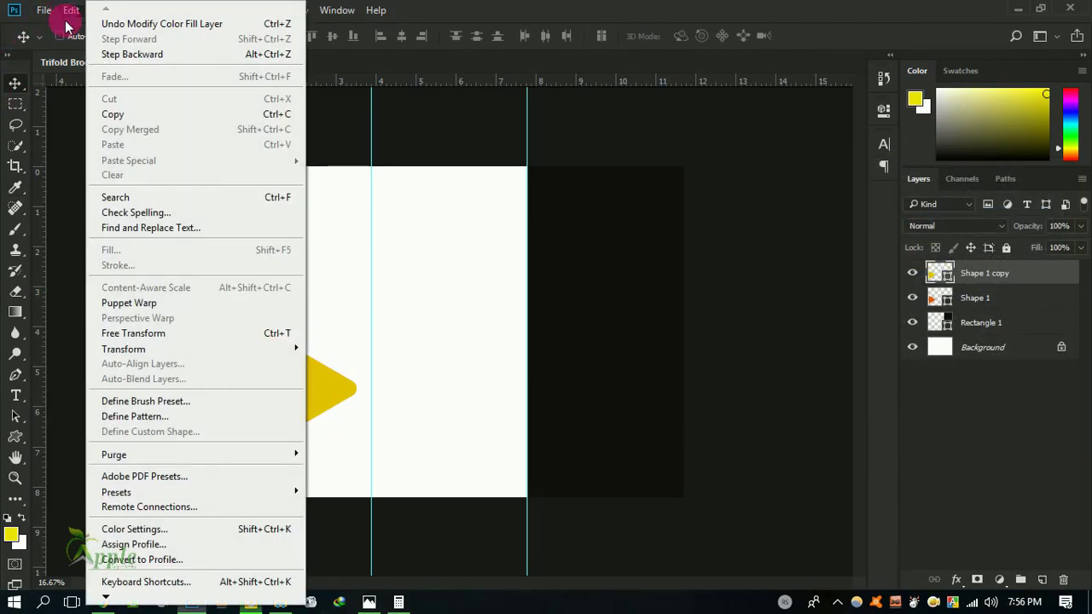
left_click(115, 333)
mouse_move(237, 317)
left_mouse_down()
mouse_move(288, 354)
mouse_move(280, 373)
left_mouse_up()
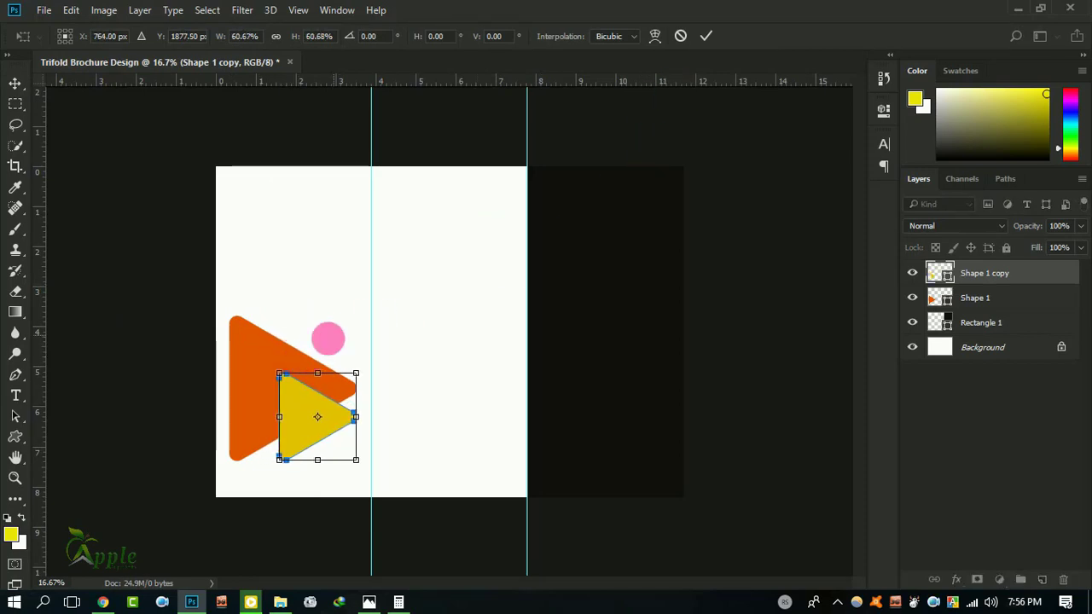
left_click_drag(280, 375, 290, 384)
left_click(706, 35)
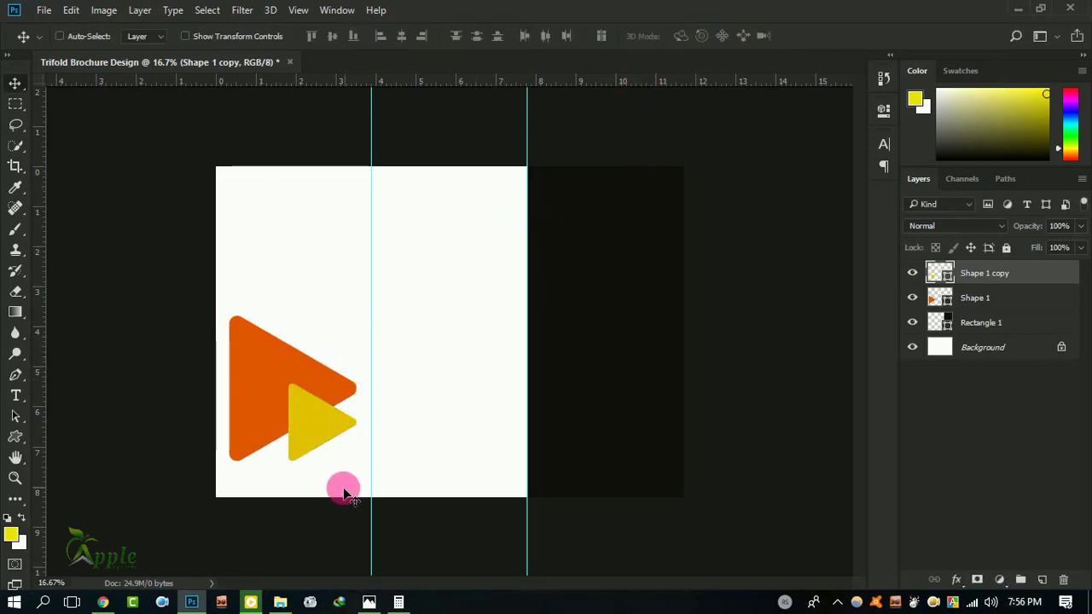
left_click_drag(322, 439, 337, 418)
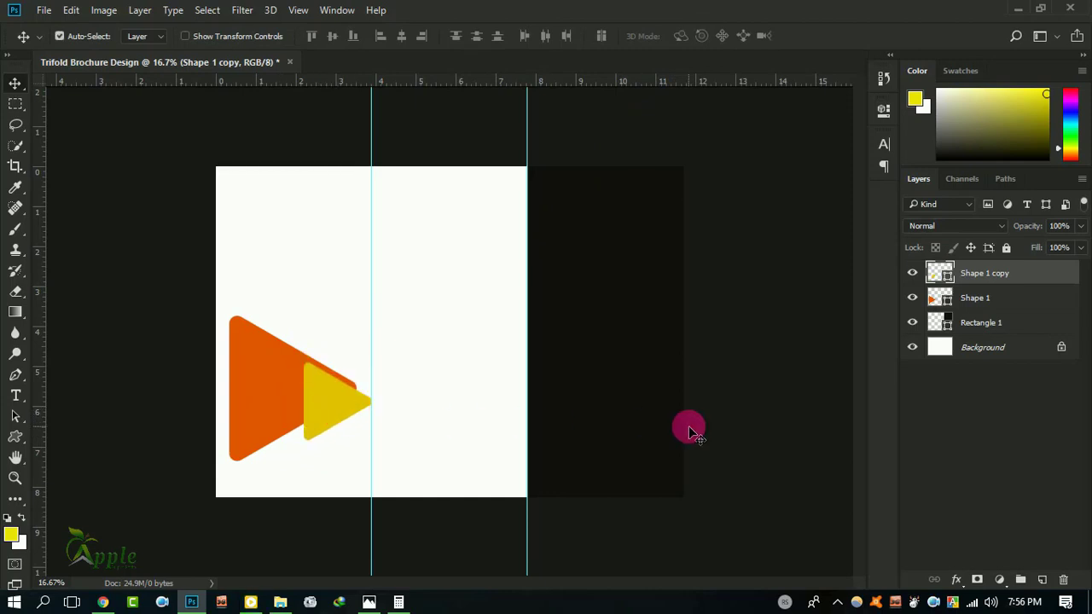
left_click(319, 393)
Step: Enlarge the yellow triangle to about 140 percent, overlapping the orange one's right side
left_click(72, 10)
left_click(176, 331)
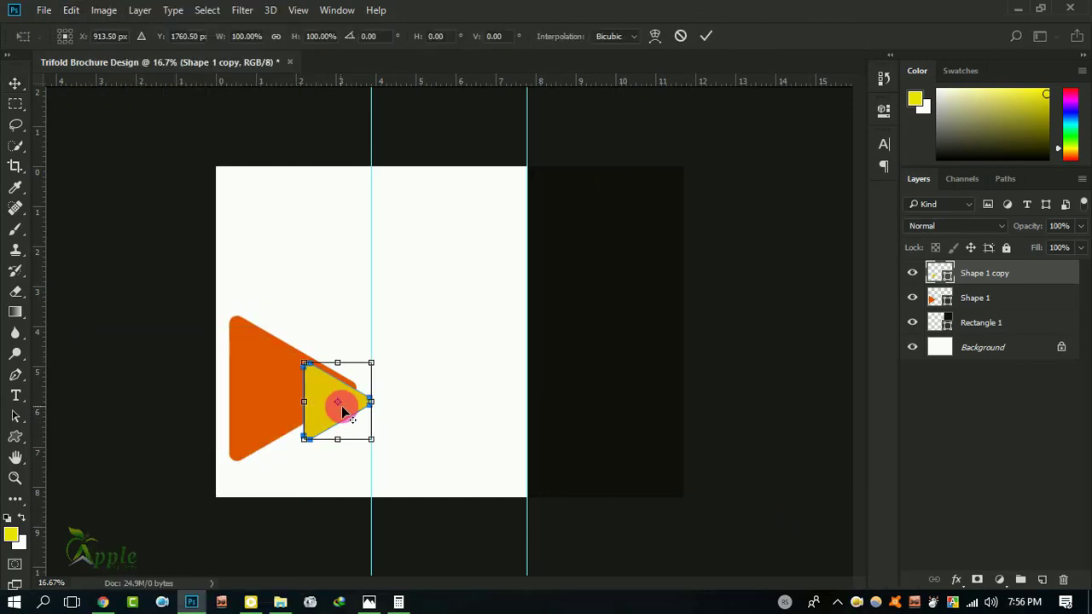
left_click_drag(371, 433, 400, 466)
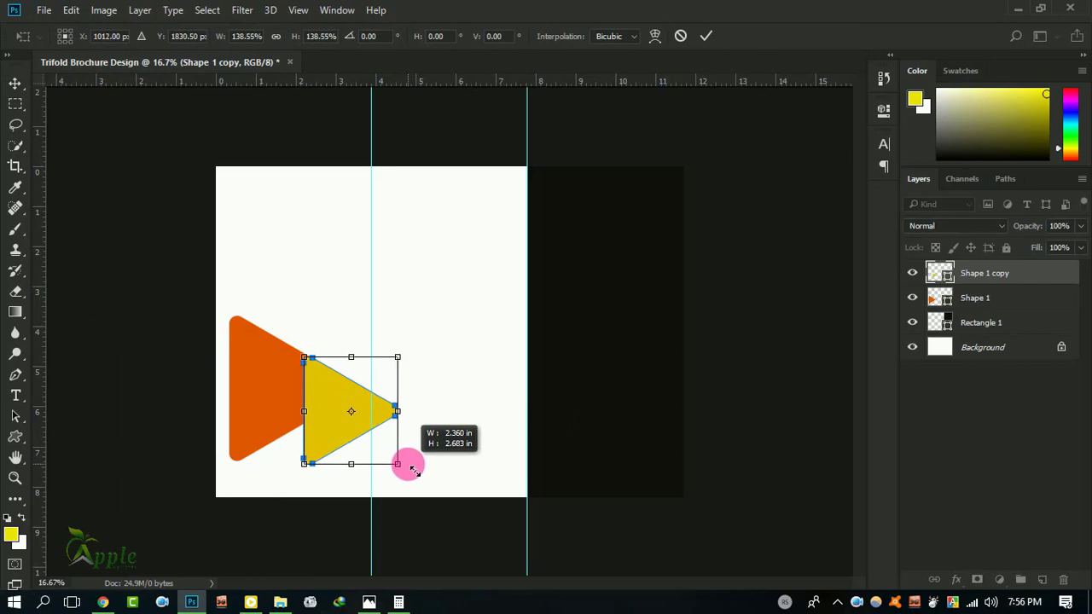
key("Return")
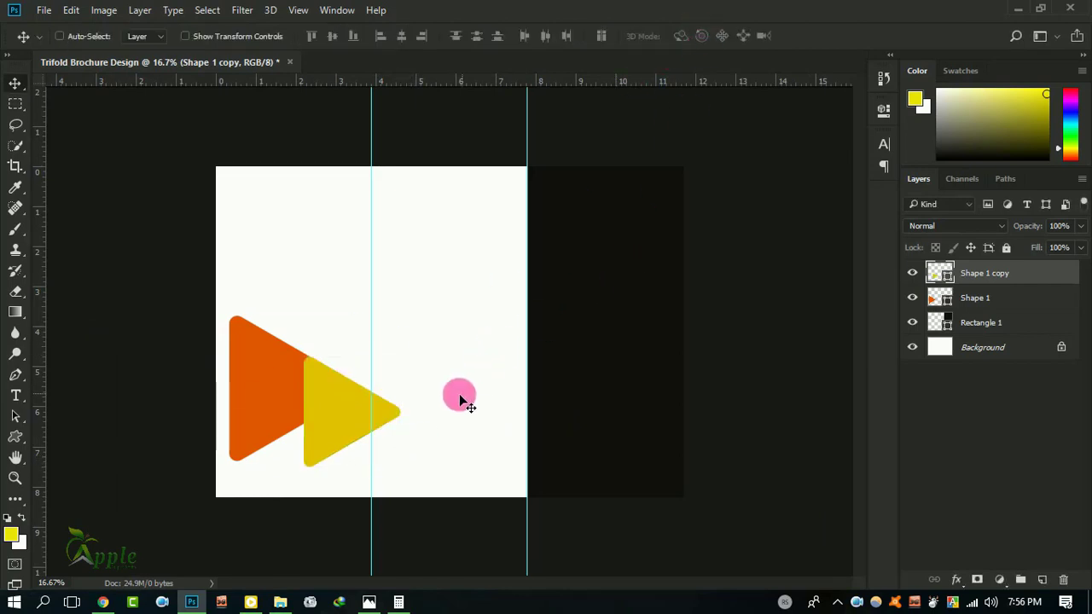
key("ctrl+plus")
left_click_drag(363, 385, 559, 360)
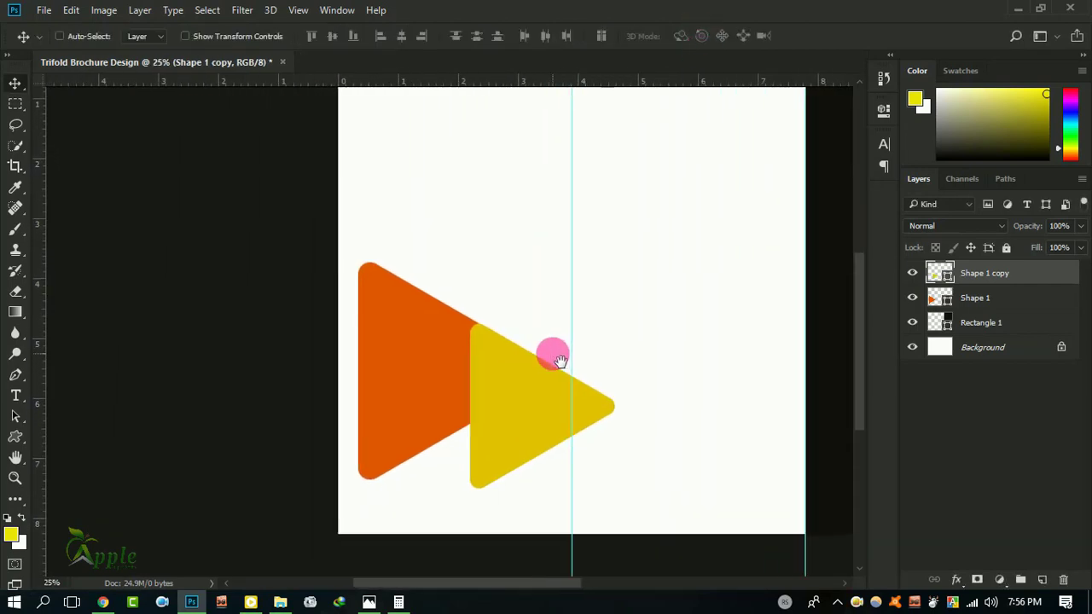
Step: Recolour the triangle deeper golden yellow #e2af00 and Alt-drag a duplicate upward
double_click(939, 273)
left_click_drag(855, 252, 861, 228)
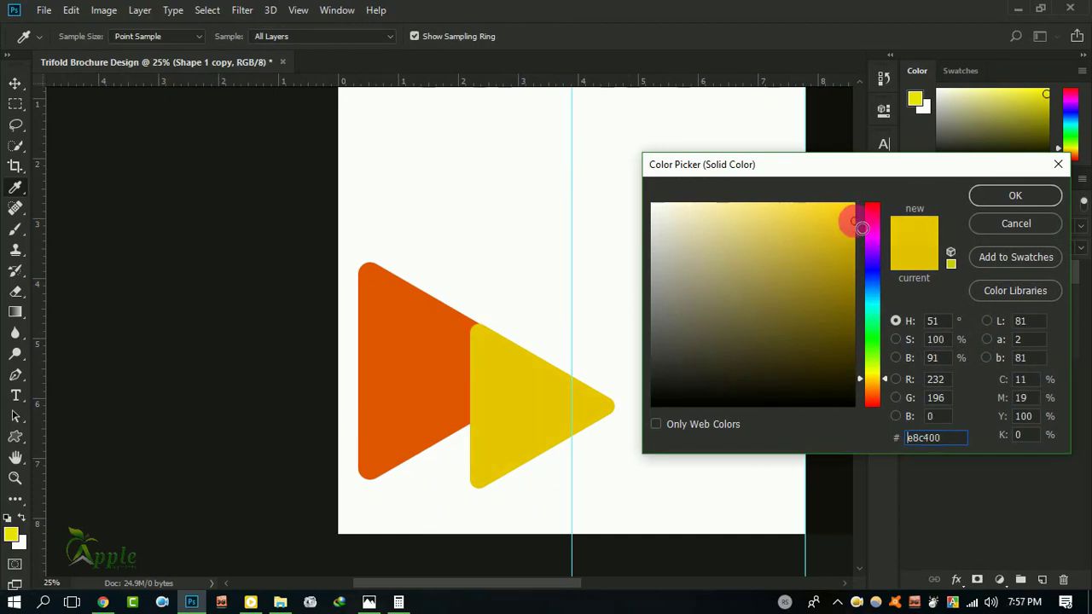
left_click_drag(883, 379, 883, 382)
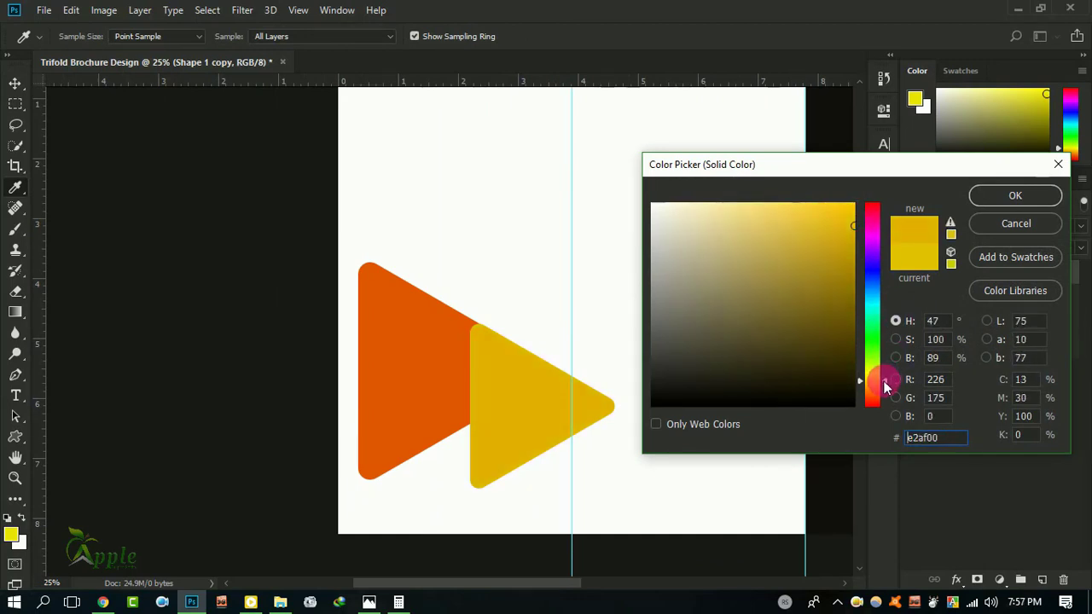
left_click(1015, 196)
left_click_drag(665, 360, 576, 368)
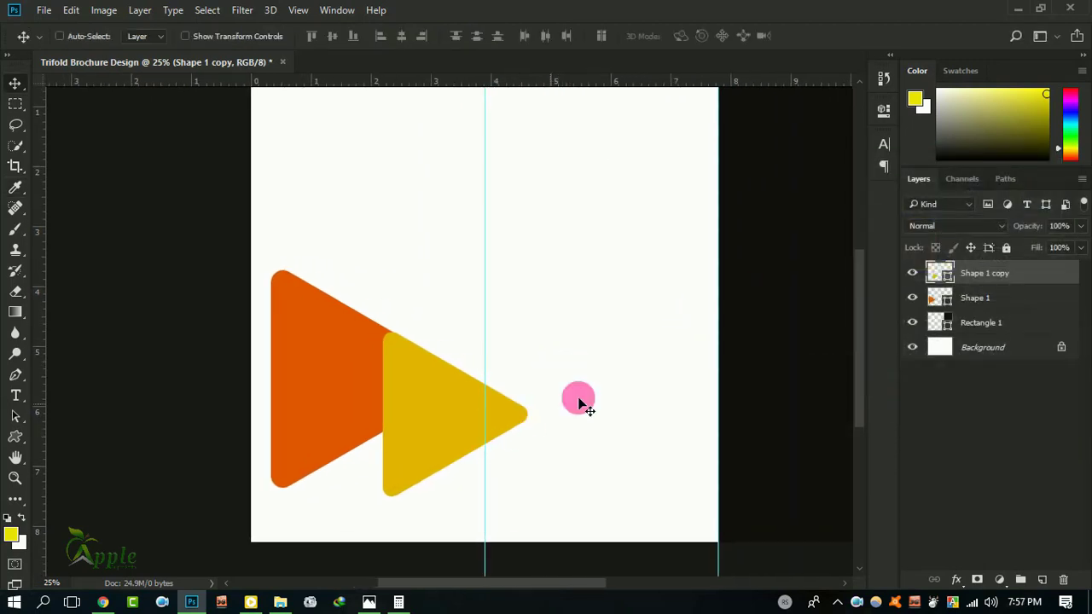
left_click_drag(415, 385, 415, 316)
Step: Flip the duplicate horizontally and set its fill back to orange #e35601
left_click(75, 11)
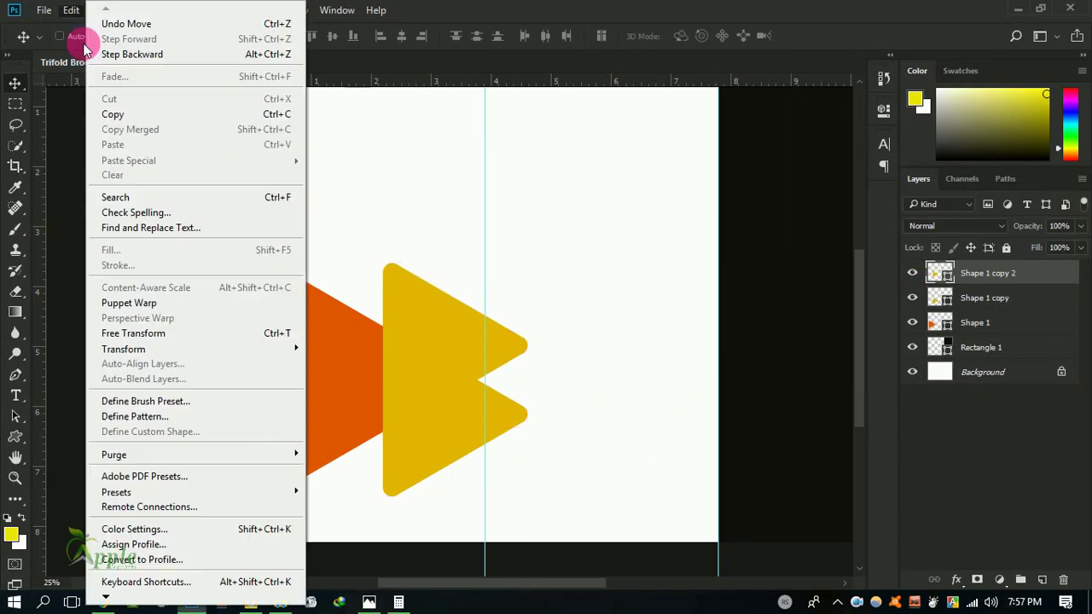
left_click(190, 334)
right_click(434, 358)
left_click(514, 328)
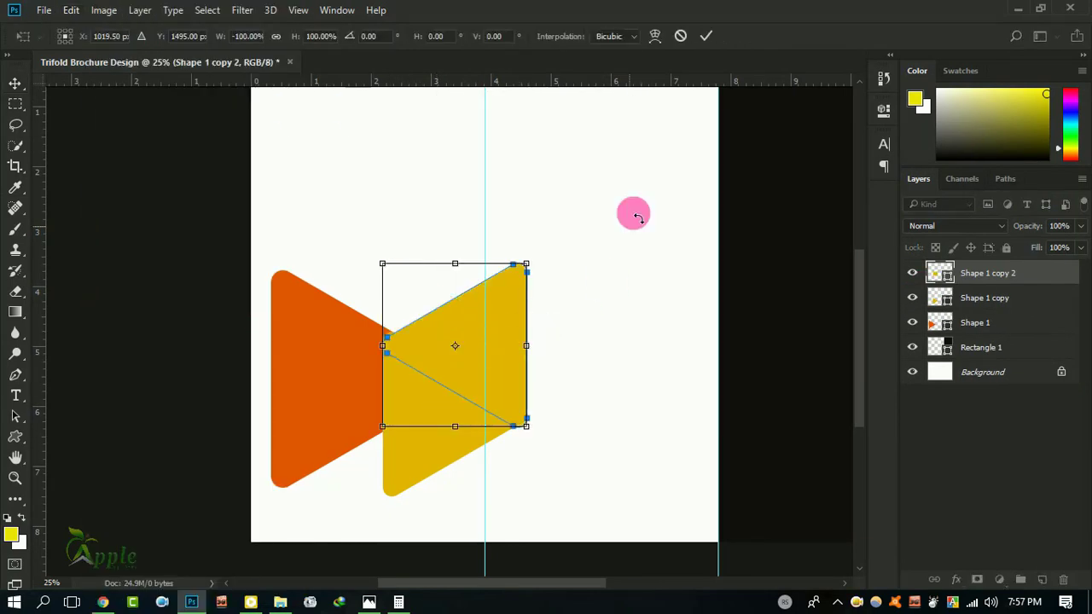
left_click(706, 36)
double_click(939, 273)
left_click(914, 290)
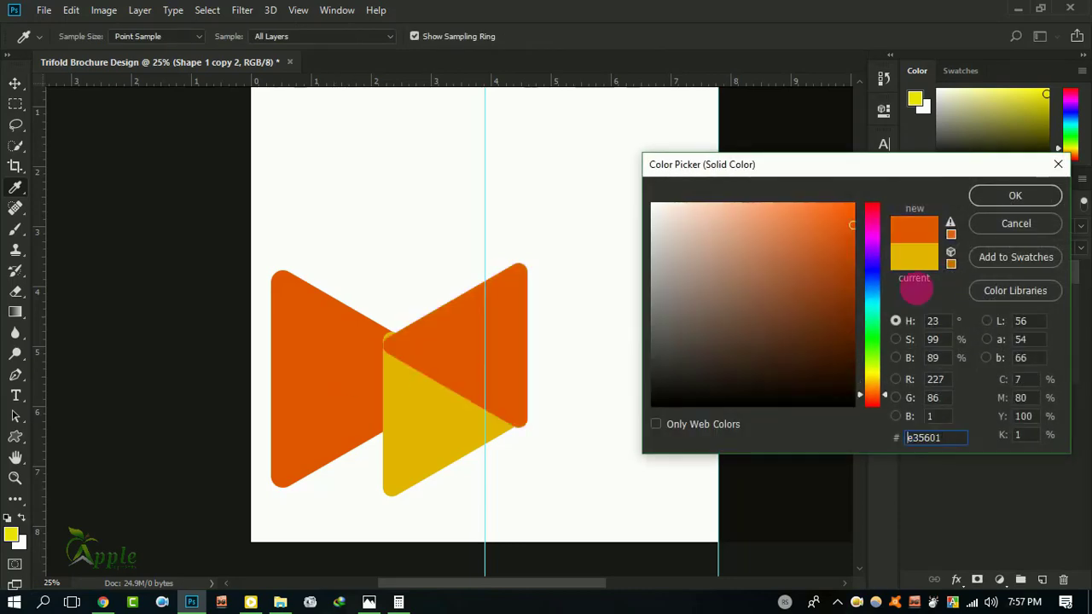
left_click(1015, 195)
Step: Shrink the flipped orange triangle to two-thirds, move it up, and layer it below Shape 1
left_click_drag(446, 358, 449, 344)
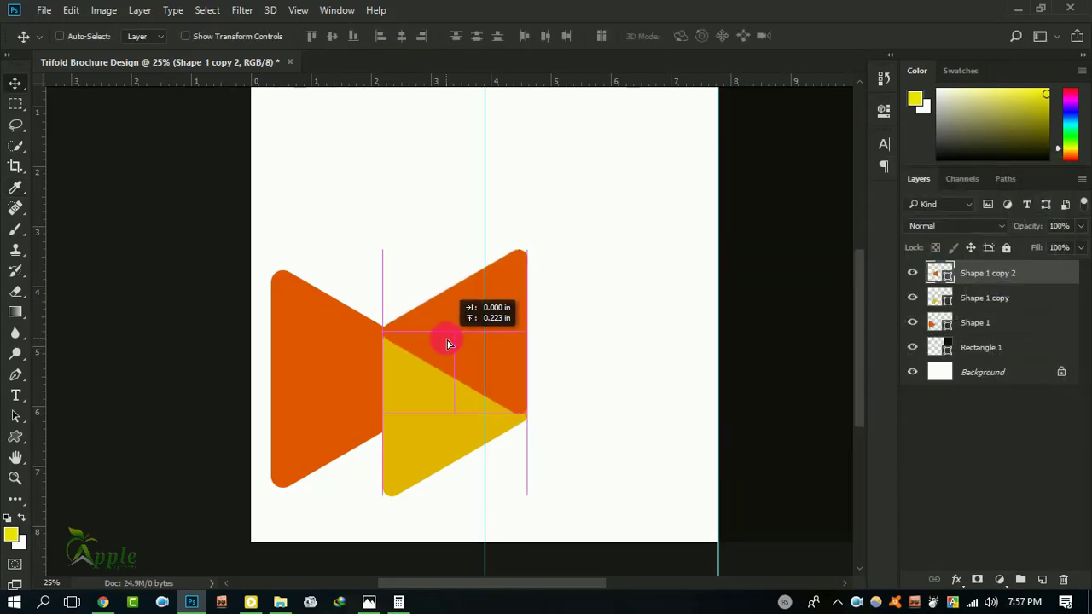
left_click(71, 10)
left_click(151, 329)
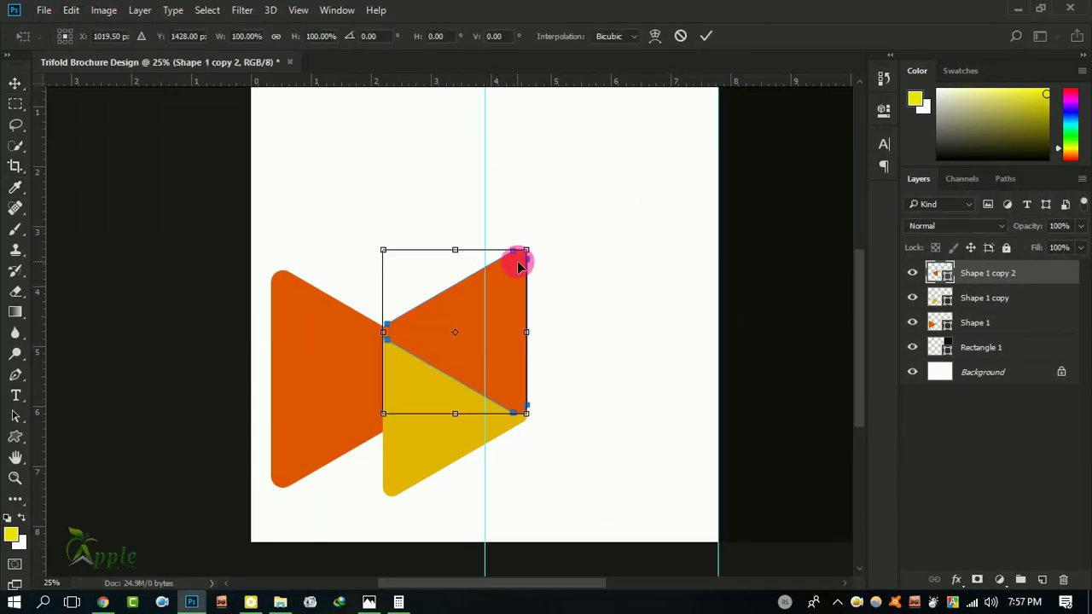
left_click_drag(520, 256, 477, 305)
left_click_drag(433, 369, 448, 341)
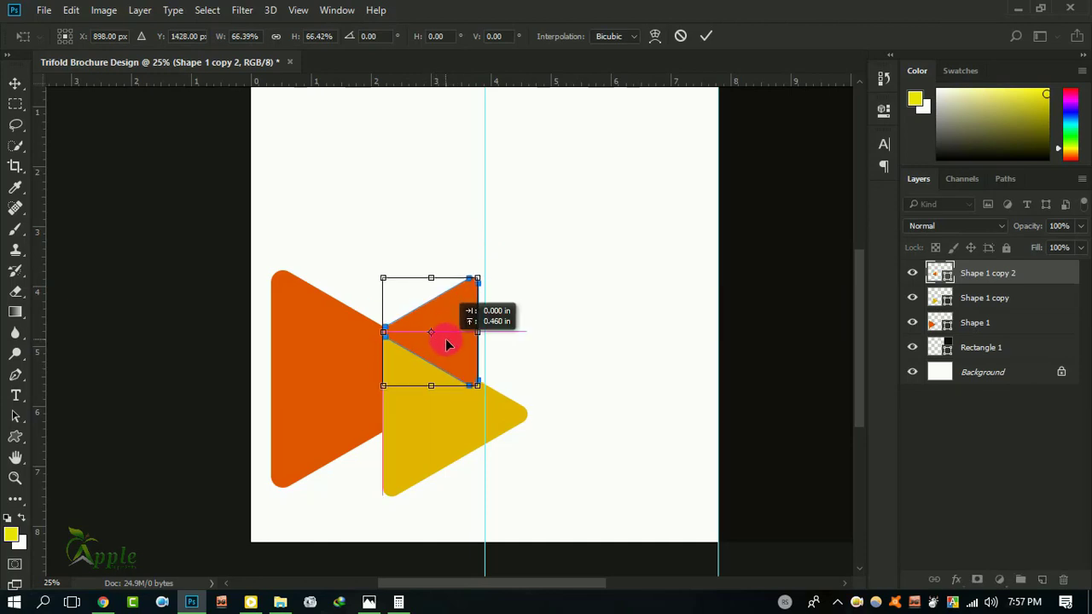
left_click(706, 35)
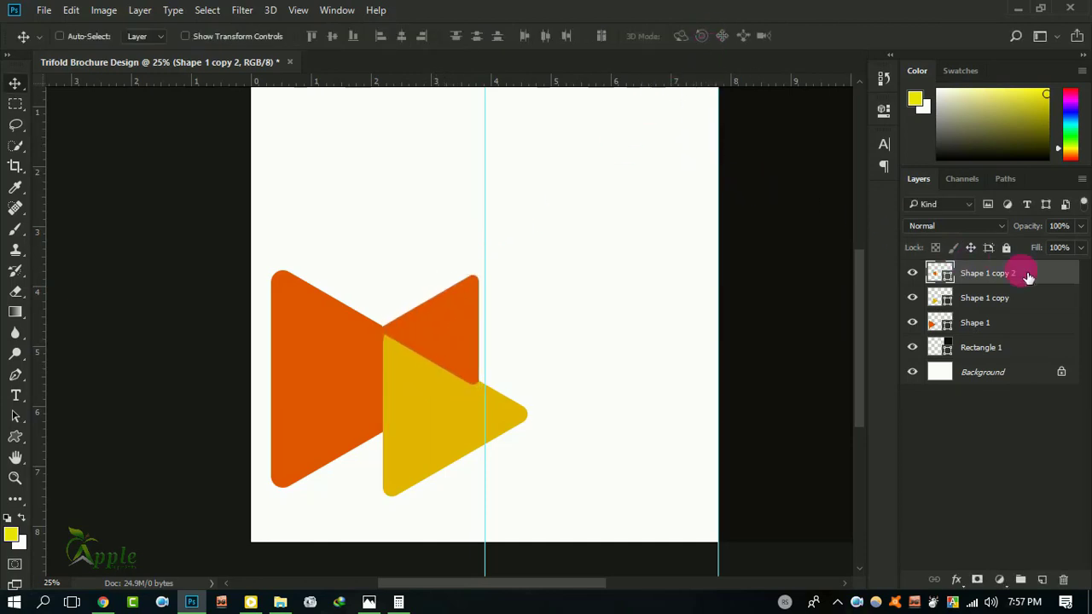
left_click_drag(1028, 276, 1006, 335)
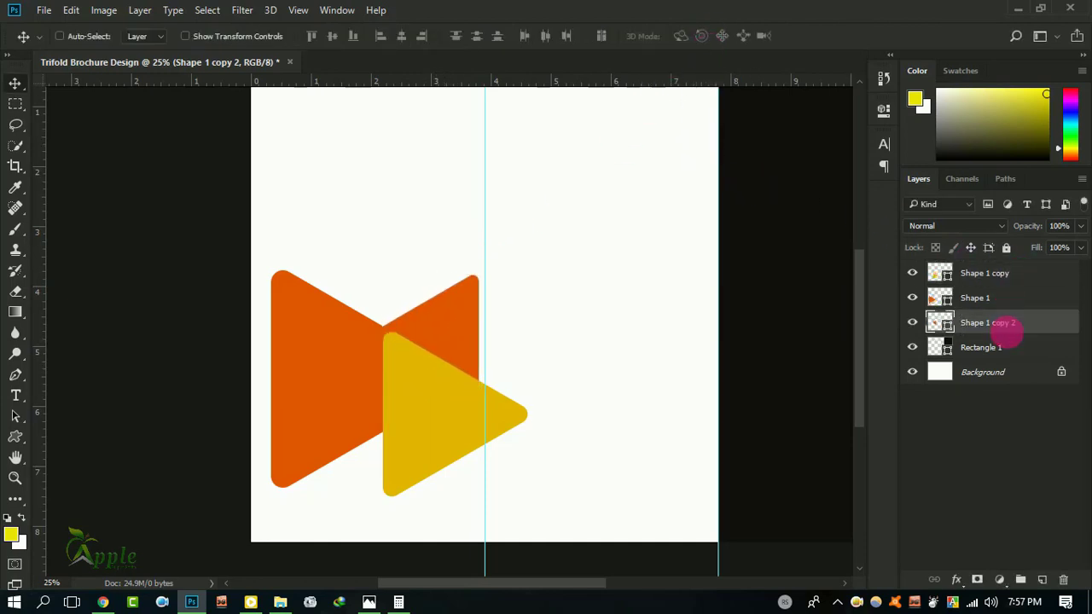
Step: Recolour the first large orange triangle dark grey
left_click(941, 298)
double_click(941, 298)
left_click_drag(678, 307, 659, 355)
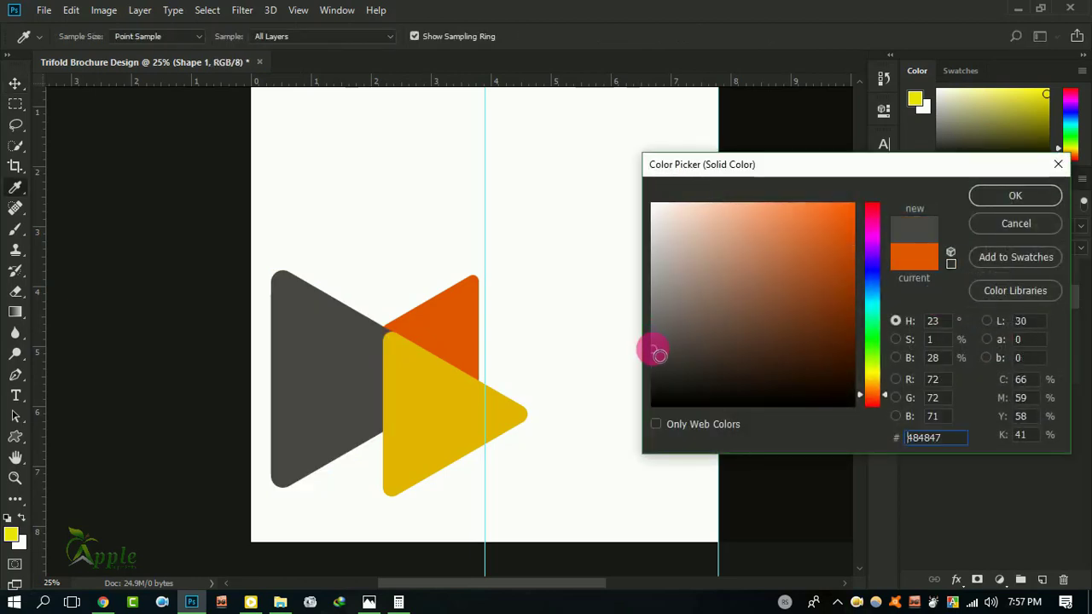
left_click(1015, 195)
key("ctrl+minus")
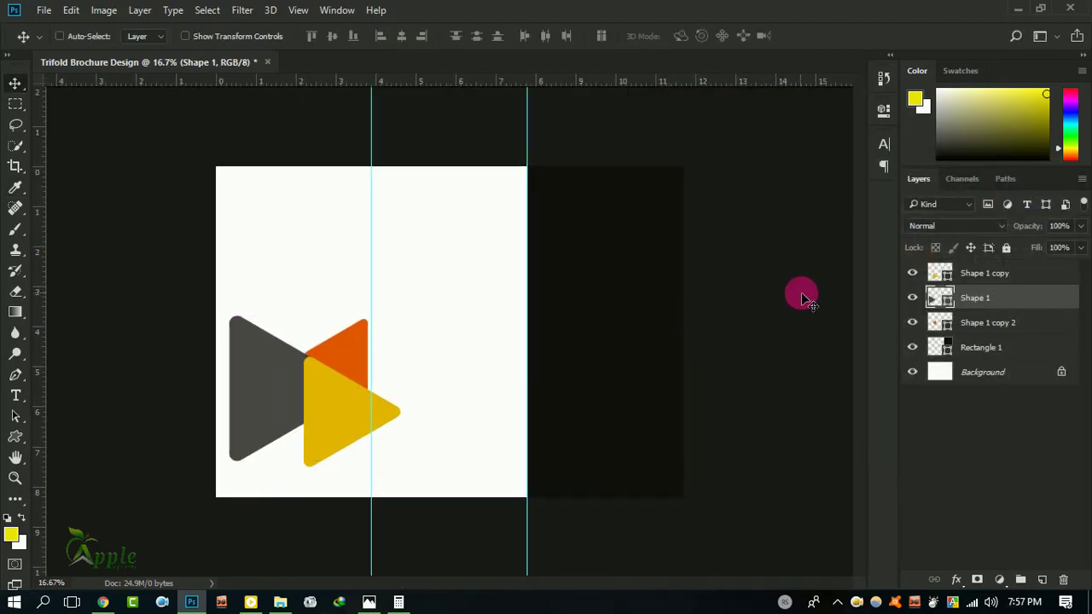
Step: Duplicate the golden triangle up-left and shrink the copy into a small accent
left_click(972, 272)
left_click_drag(332, 404, 284, 291)
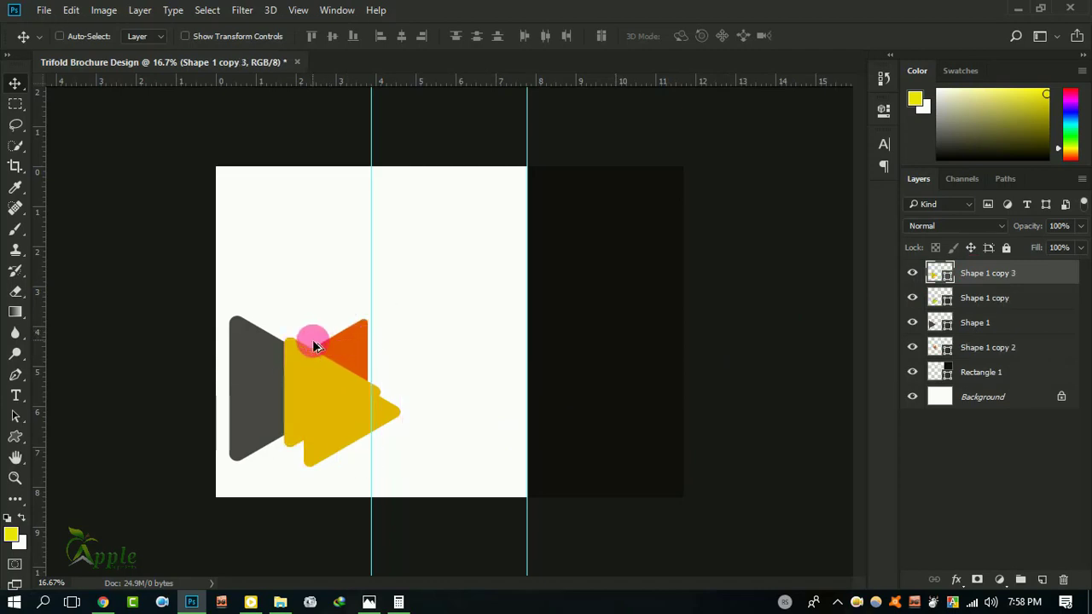
left_click(70, 10)
left_click(133, 331)
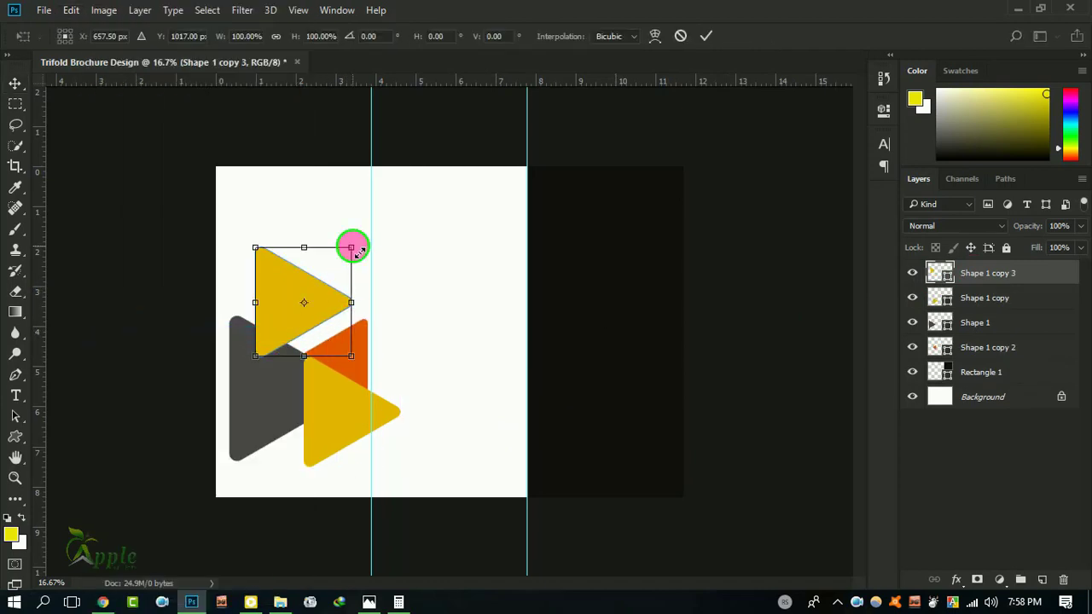
mouse_move(350, 246)
left_mouse_down()
mouse_move(332, 294)
mouse_move(320, 298)
left_mouse_up()
left_click(706, 36)
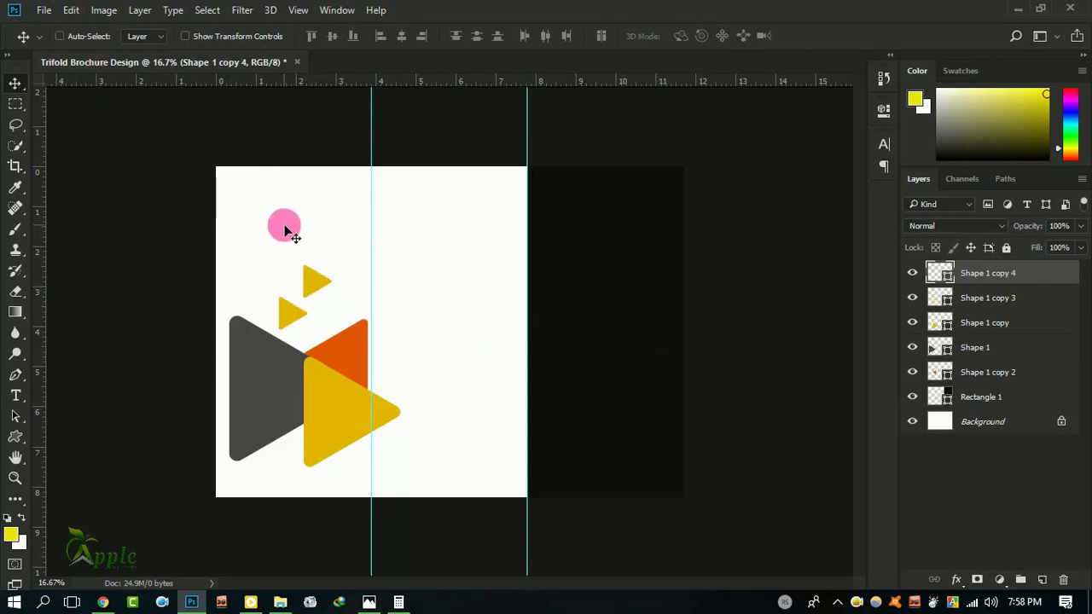
Step: Flip the small Shape 1 copy 3 triangle horizontally
left_click(300, 333, "ctrl")
left_click(77, 10)
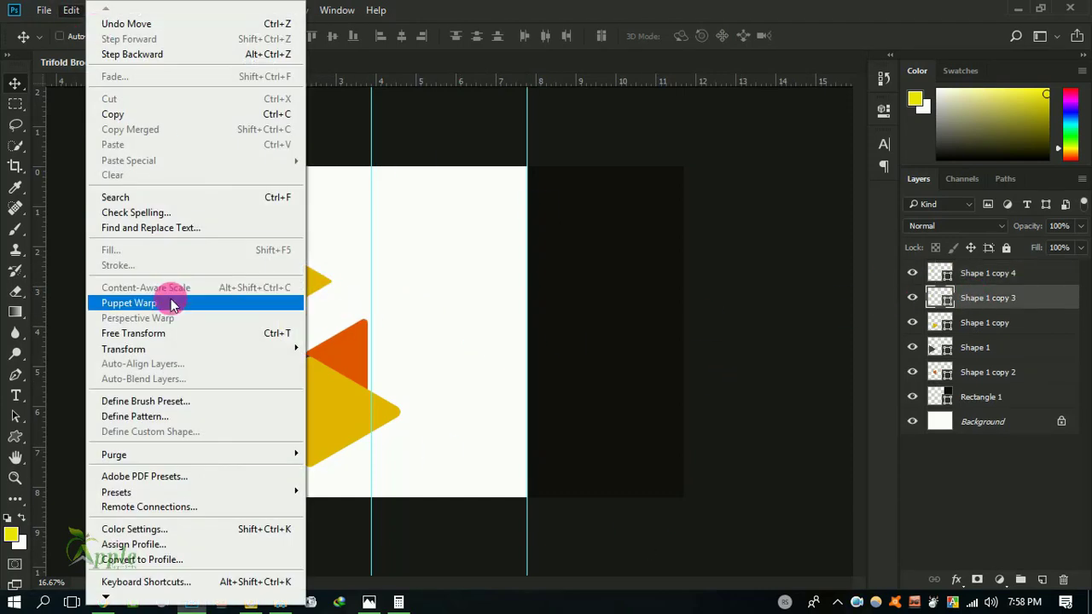
left_click(205, 331)
right_click(290, 322)
left_click(370, 567)
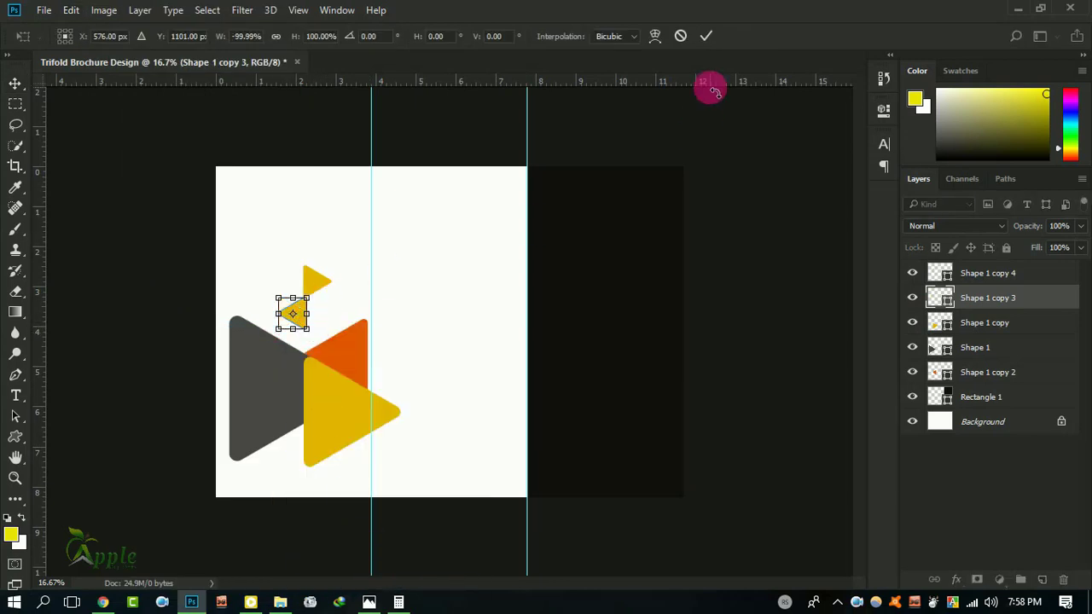
left_click(705, 36)
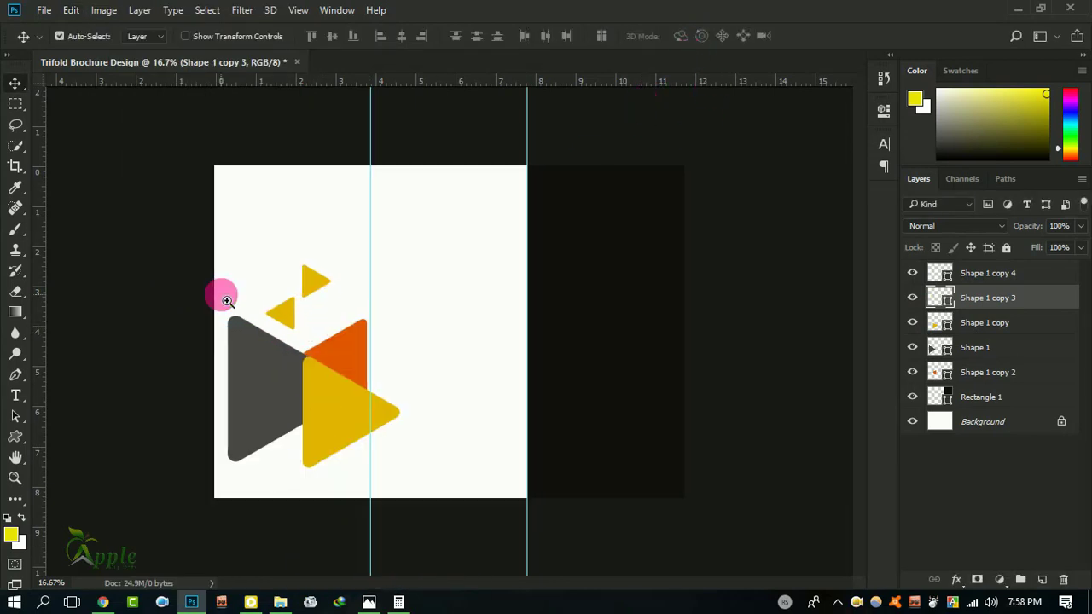
scroll(219, 292, "up", 2)
Step: Shrink both small triangles together and recolour the upper one orange by sampling
left_click(985, 273, "shift")
key("ctrl+t")
left_click_drag(451, 234, 421, 253)
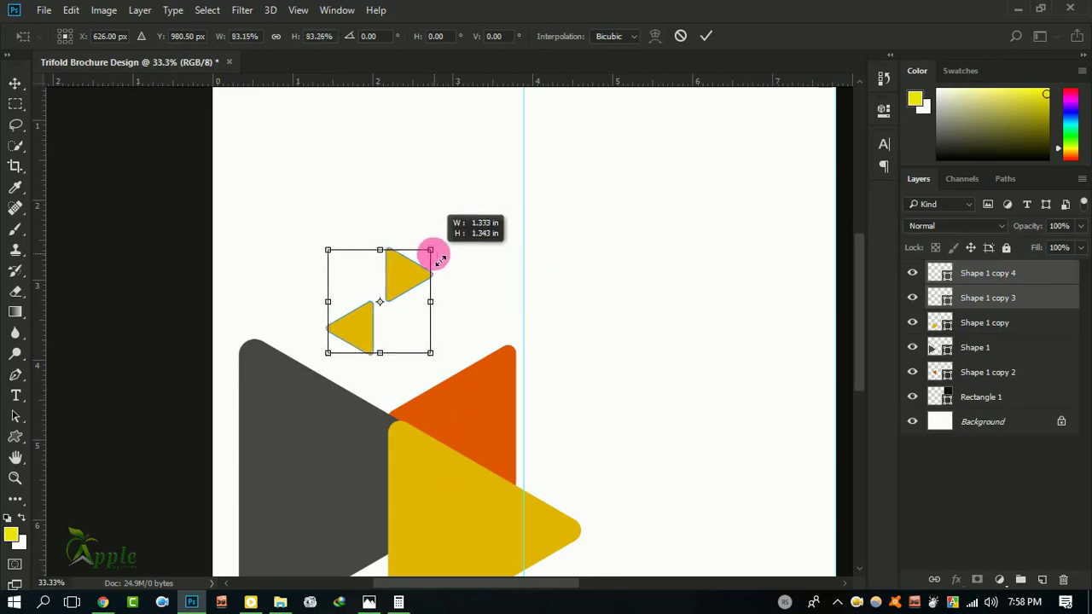
left_click(705, 36)
double_click(939, 273)
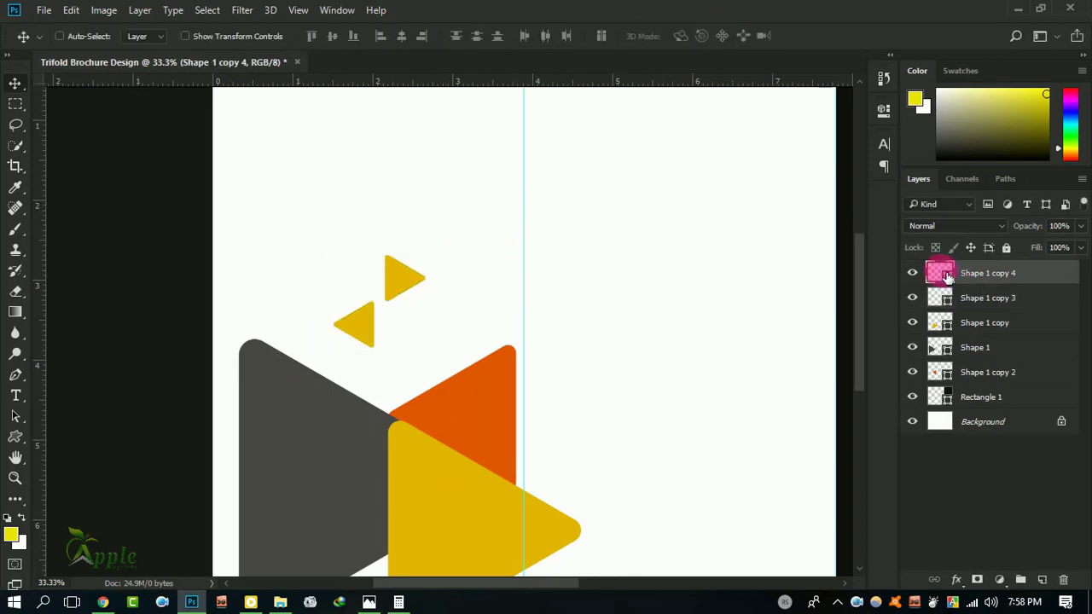
left_click(487, 390)
left_click(1006, 195)
Step: Nudge the small orange triangle slightly right and zoom out to the whole panel
left_click(71, 9)
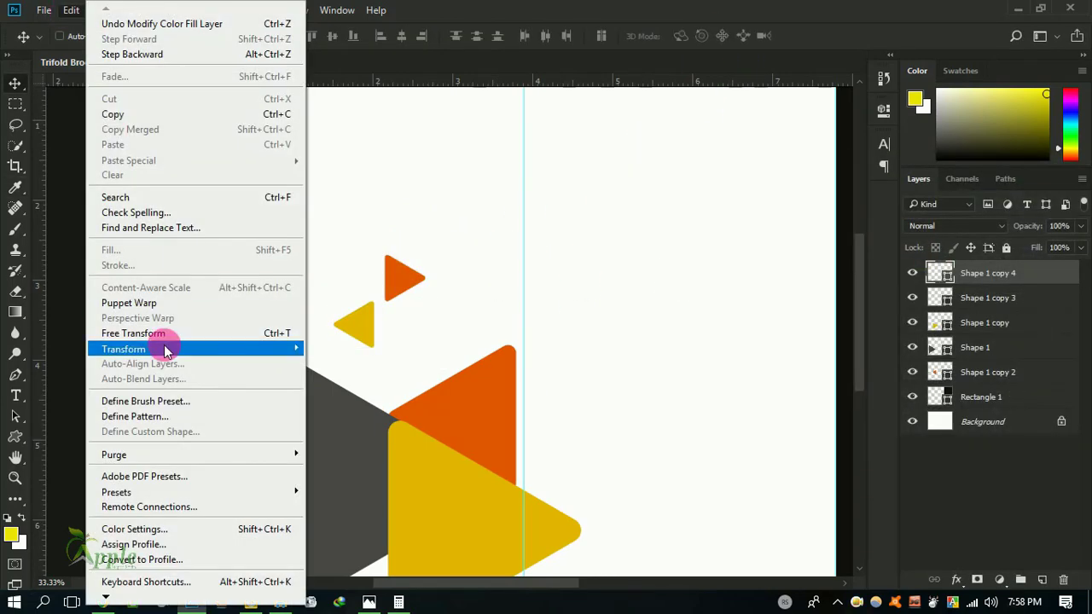
left_click(128, 332)
left_click(704, 36)
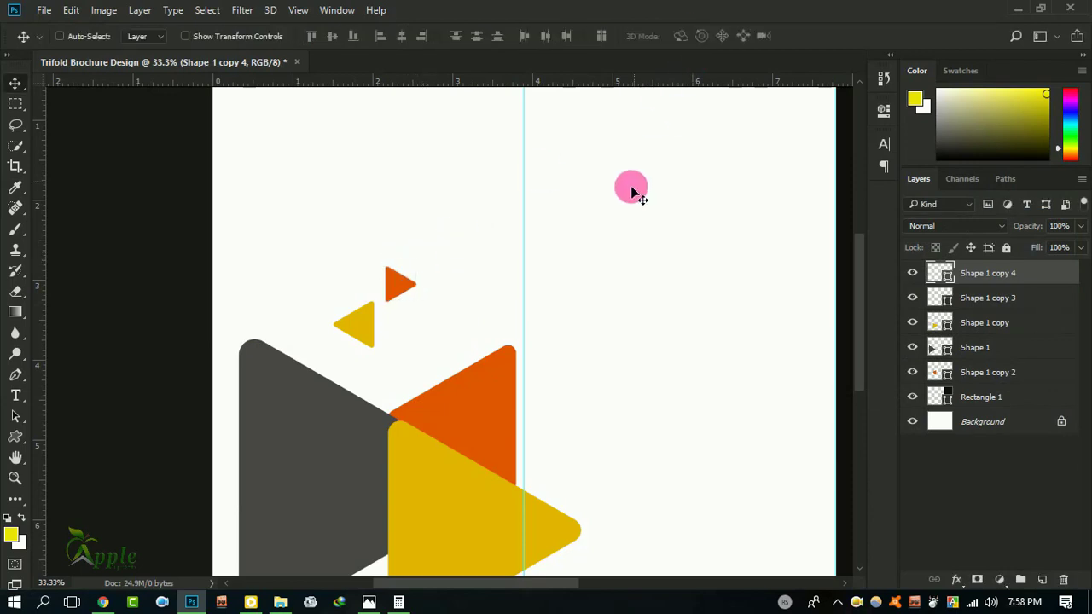
left_click_drag(417, 284, 421, 284)
key("ctrl+minus")
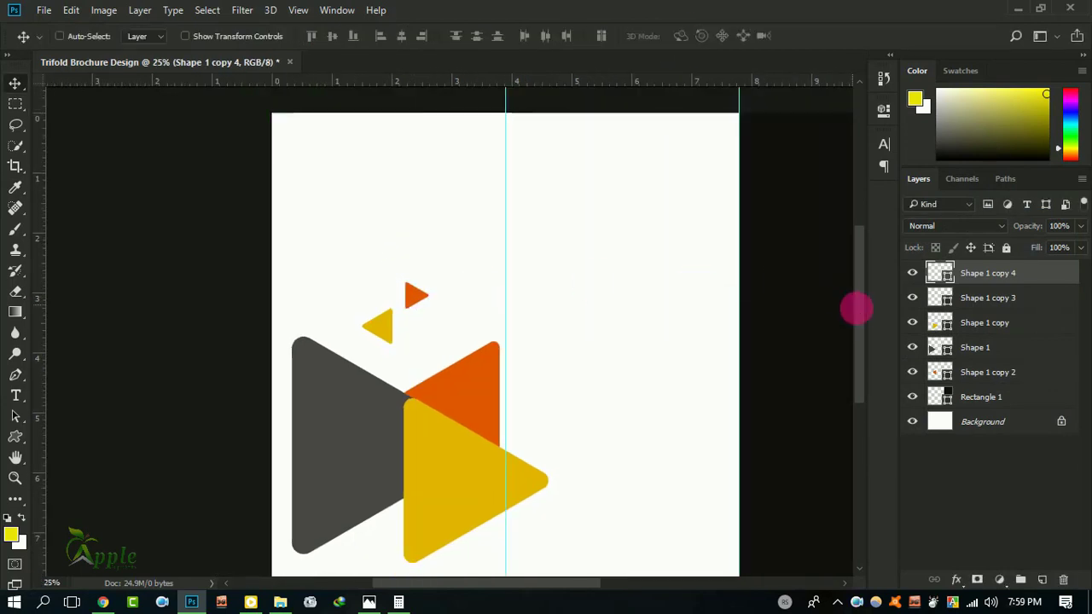
scroll(446, 410, "down", 3)
Step: Duplicate the small yellow triangle below the large triangles and shrink it
left_click(981, 298)
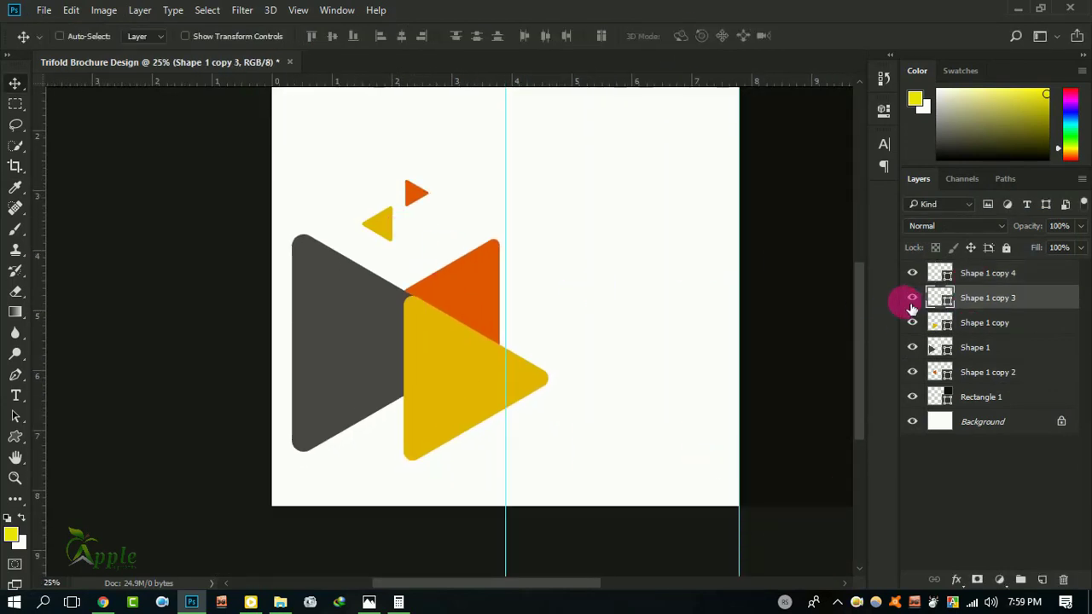
left_click_drag(497, 249, 469, 484)
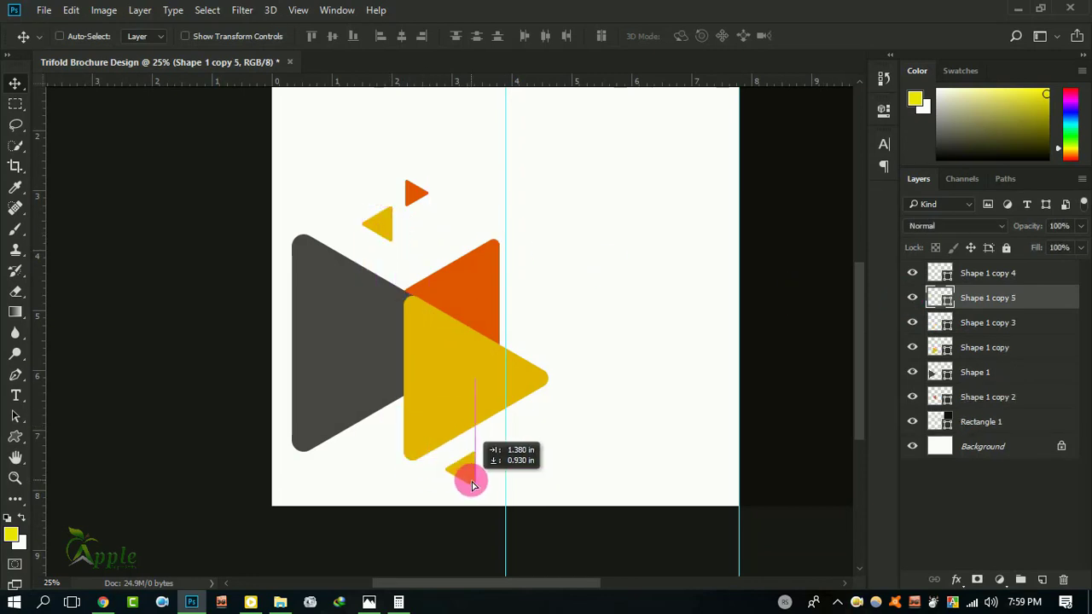
key("ctrl+t")
left_click(464, 462, "ctrl")
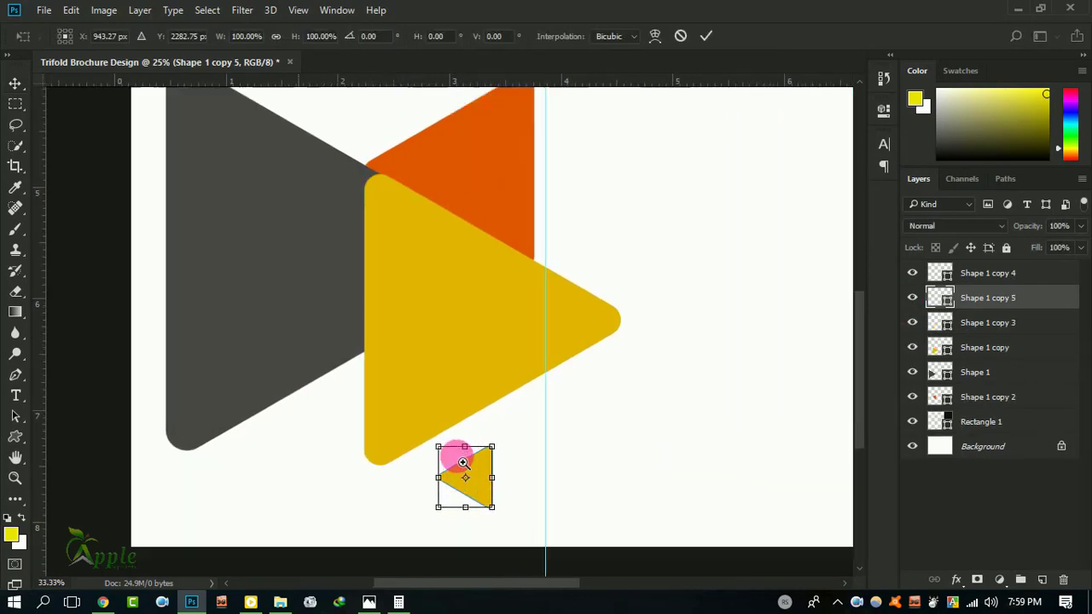
left_click_drag(431, 443, 446, 456)
left_click(702, 38)
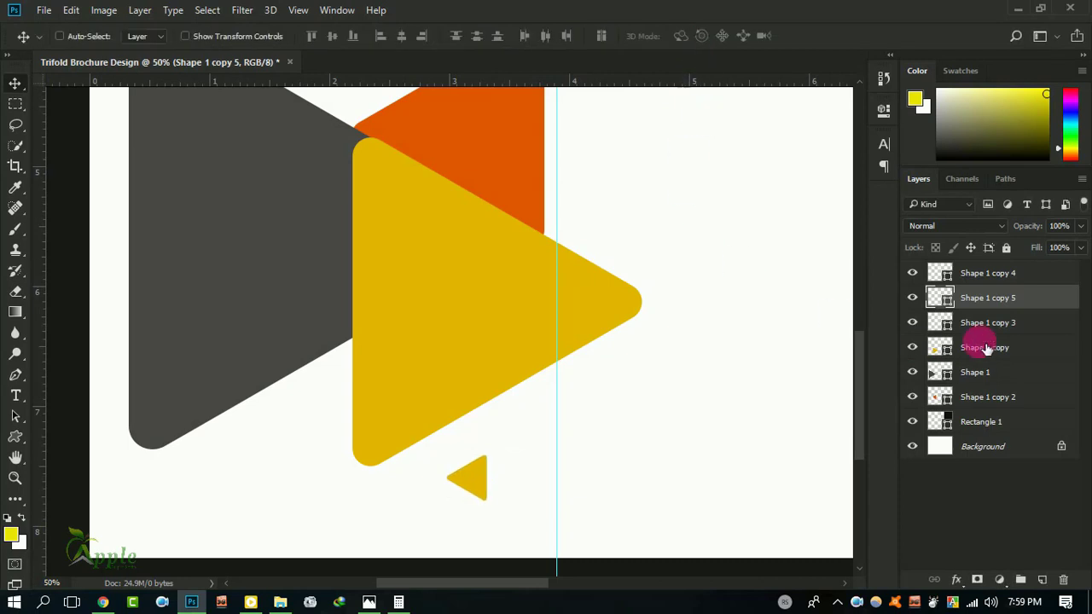
Step: Duplicate it again, flip it horizontally, move it down-left, and shrink it to half
left_click_drag(981, 298, 1043, 579)
left_click(71, 10)
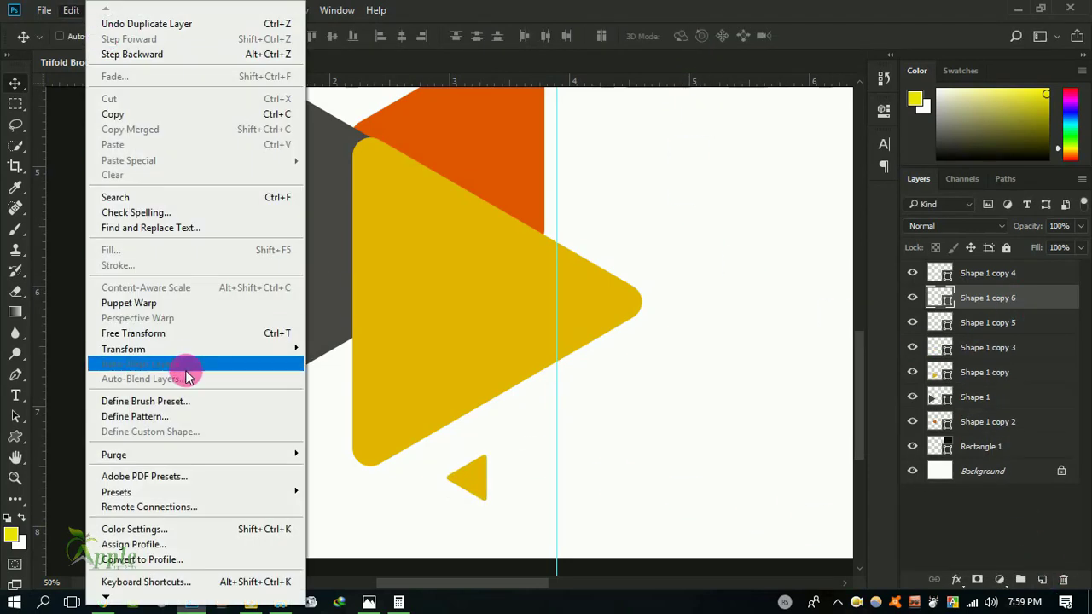
left_click(201, 335)
right_click(470, 487)
left_click(500, 453)
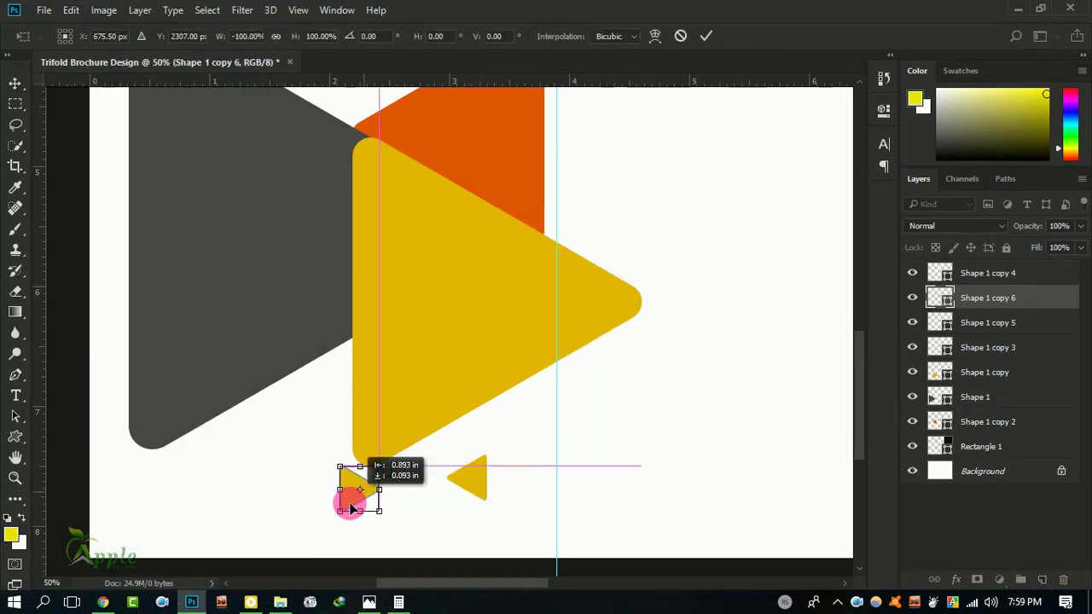
left_click_drag(479, 493, 383, 523)
left_click_drag(431, 493, 420, 518)
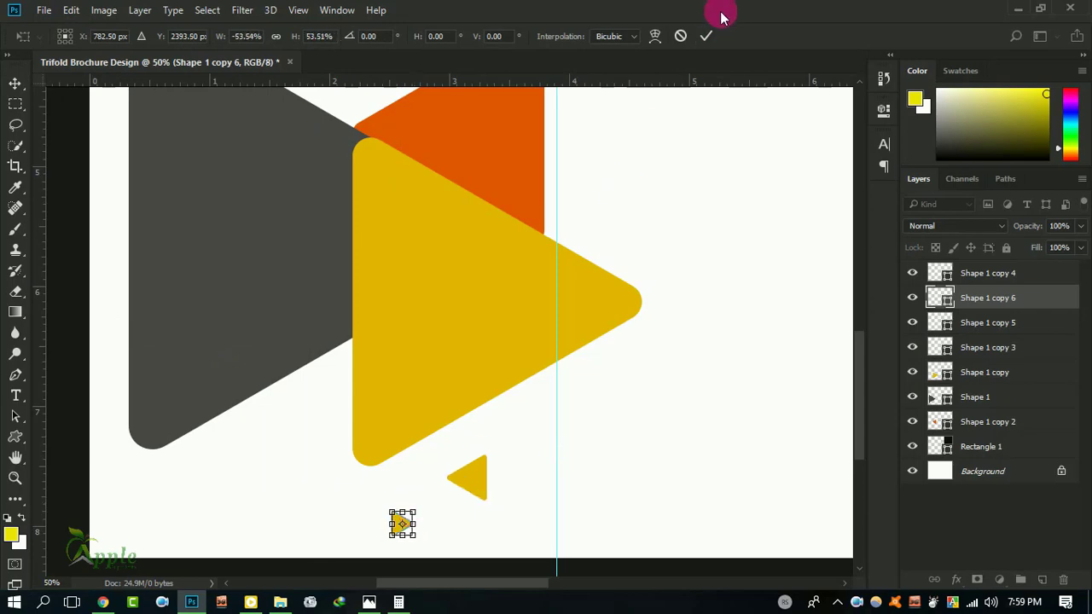
left_click(706, 36)
Step: Recolour the tiny copy orange and flip it to point left
double_click(939, 298)
left_click(518, 154)
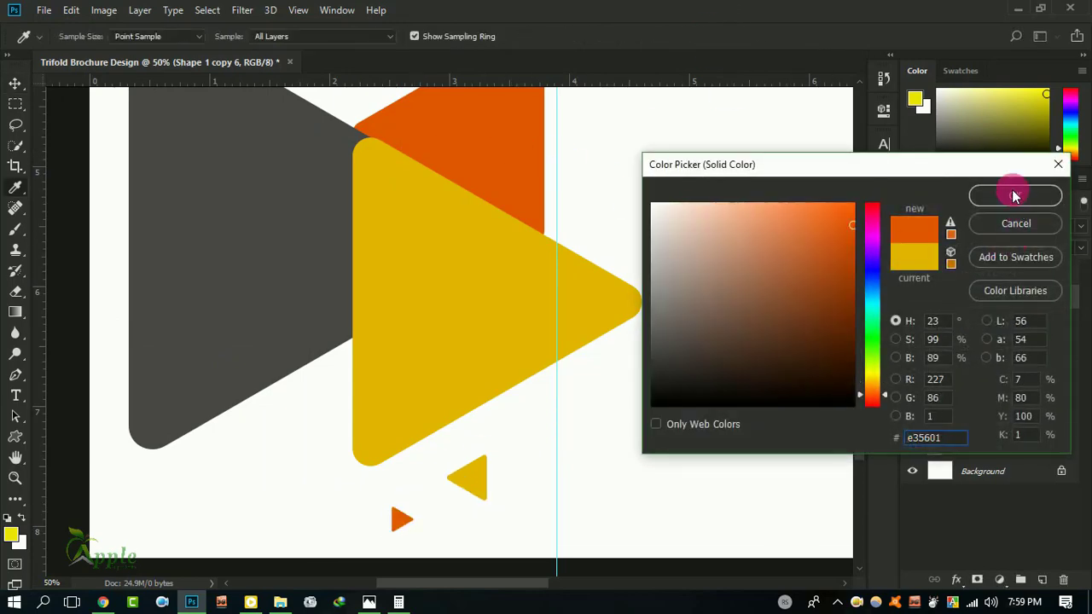
left_click(1015, 195)
left_click(71, 11)
left_click(333, 385)
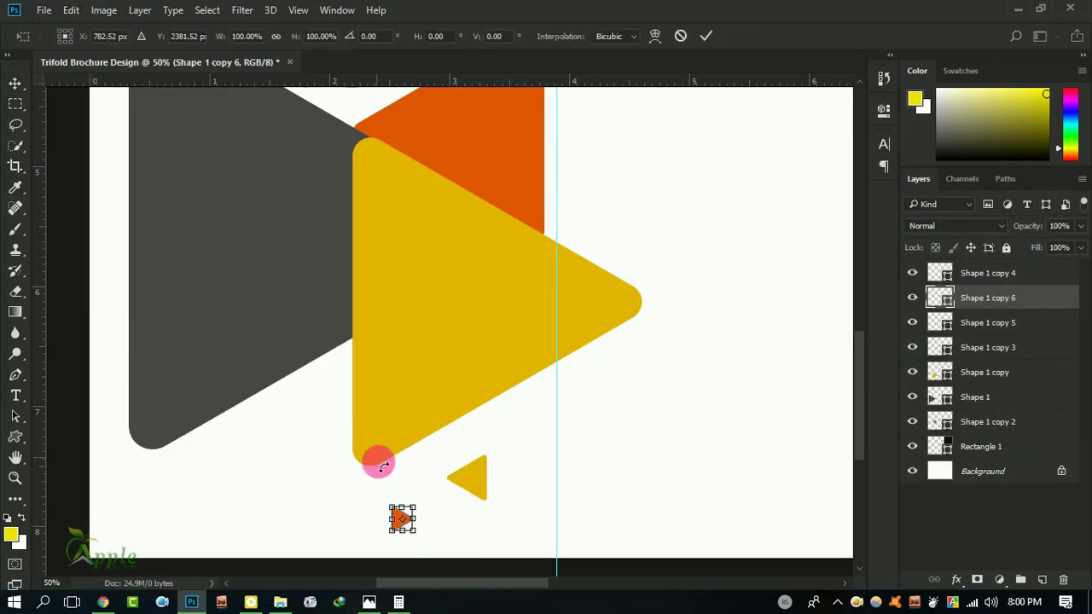
right_click(406, 522)
left_click(484, 487)
left_click(706, 36)
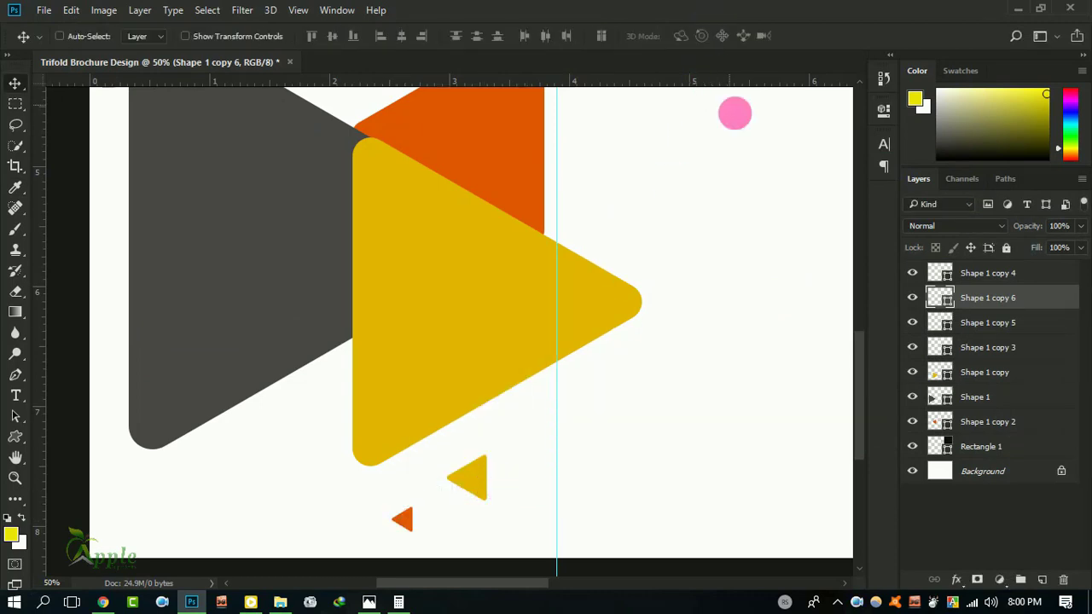
Step: Shrink the small yellow and tiny orange triangles together
left_click(992, 326, "ctrl")
left_click(71, 10)
left_click(137, 332)
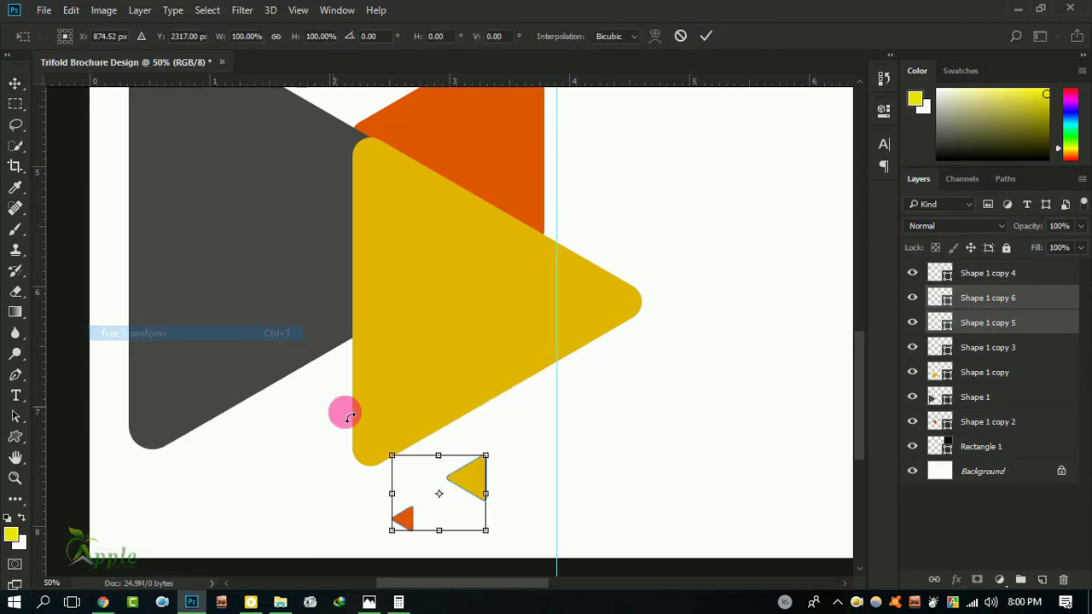
left_click_drag(392, 458, 404, 466)
left_click(706, 36)
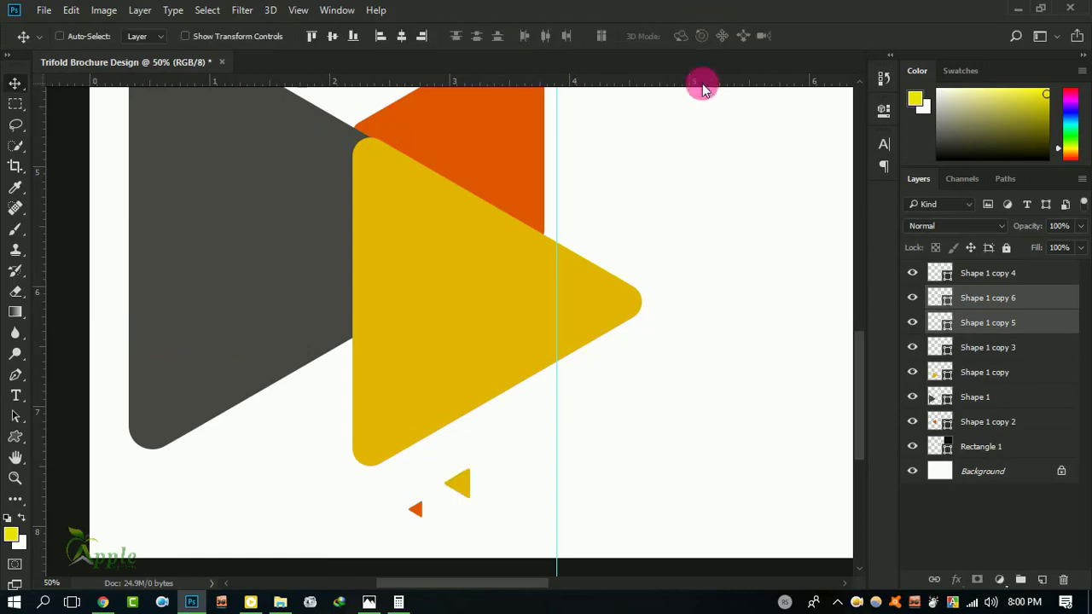
Step: Rotate the yellow triangle to point left and shift both small triangles slightly right
key("ctrl+minus")
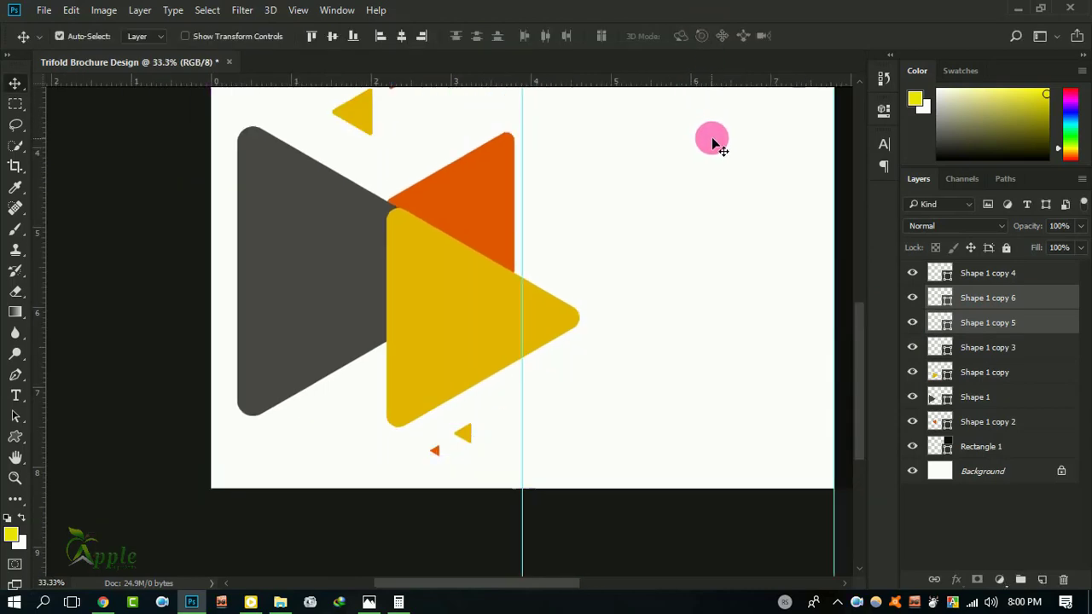
key("ctrl+minus")
left_click(71, 10)
left_click(133, 333)
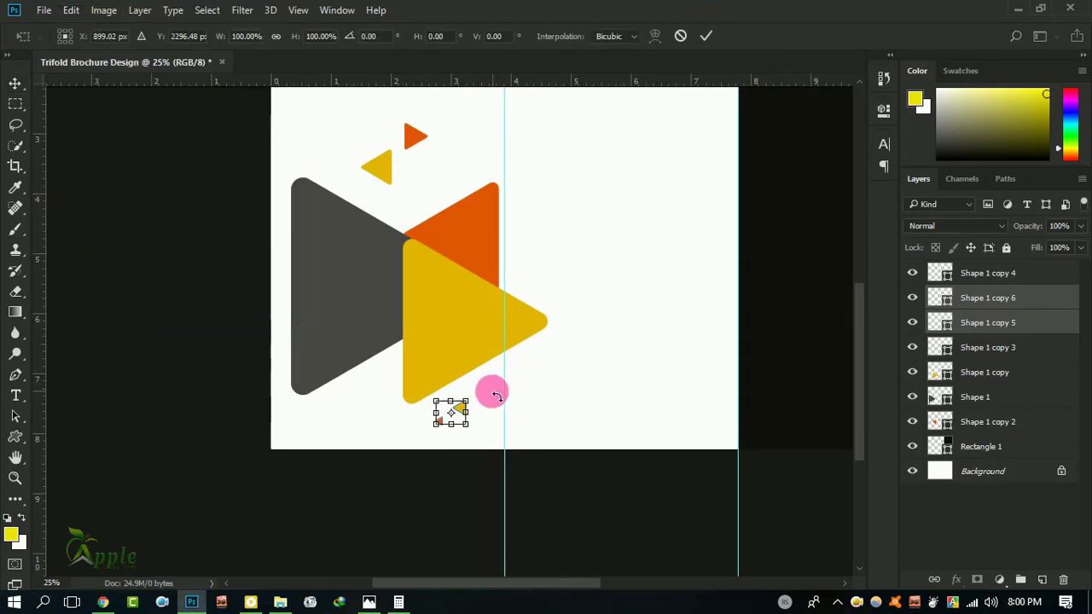
left_click_drag(494, 390, 487, 383)
left_click(704, 36)
left_click_drag(699, 92, 708, 101)
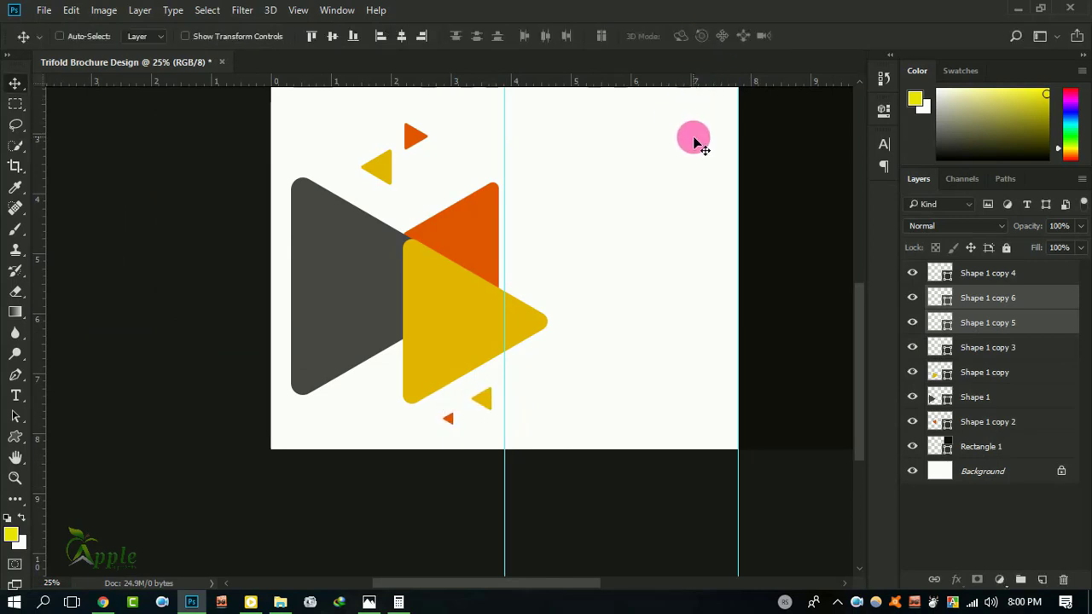
Step: Toggle the small triangles' visibility to check them, then select the small orange triangle
scroll(478, 243, "up", 2)
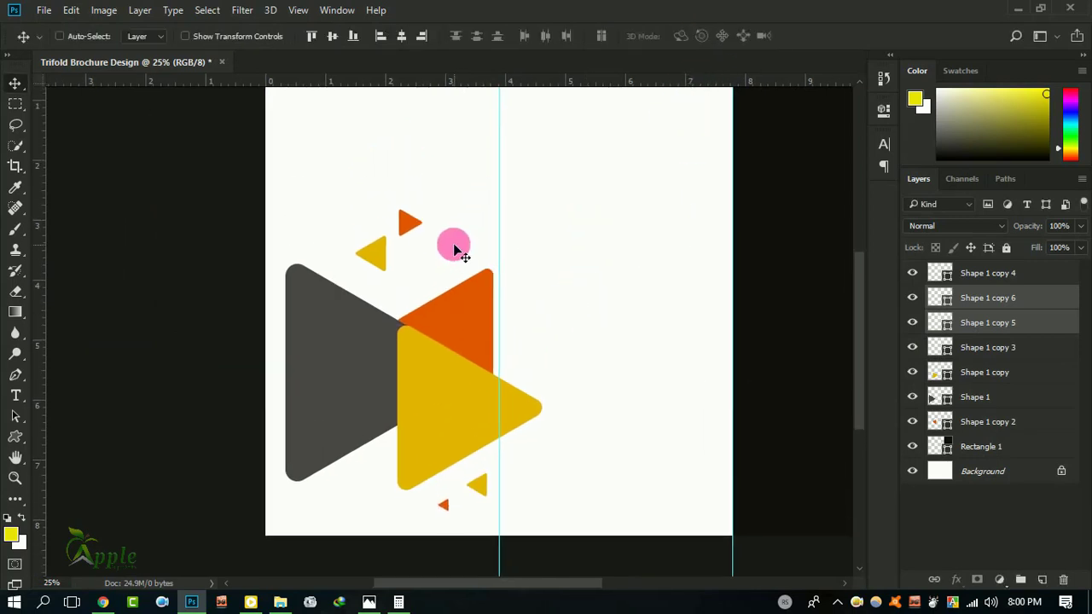
left_click(988, 352)
left_click(911, 347)
left_click(938, 373)
left_click(940, 322)
double_click(912, 324)
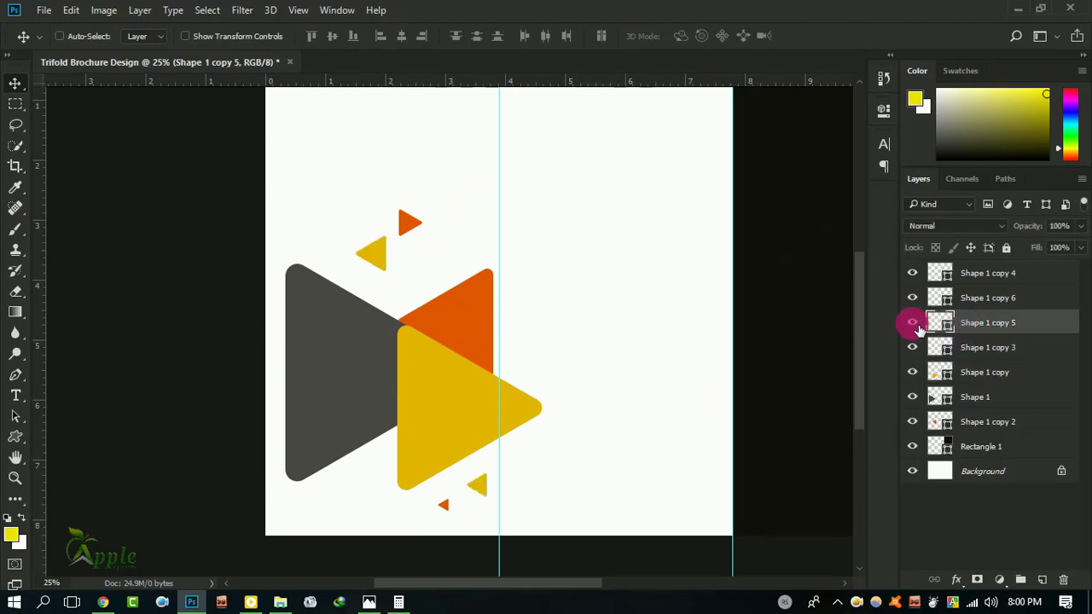
left_click(938, 376)
left_click(912, 372)
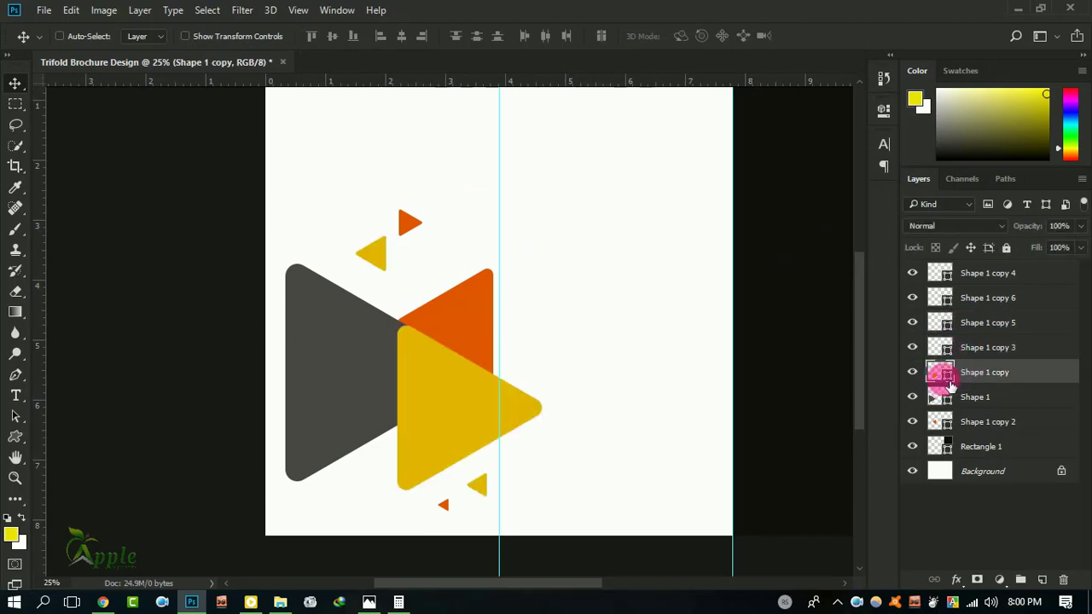
double_click(912, 274)
left_click(945, 202)
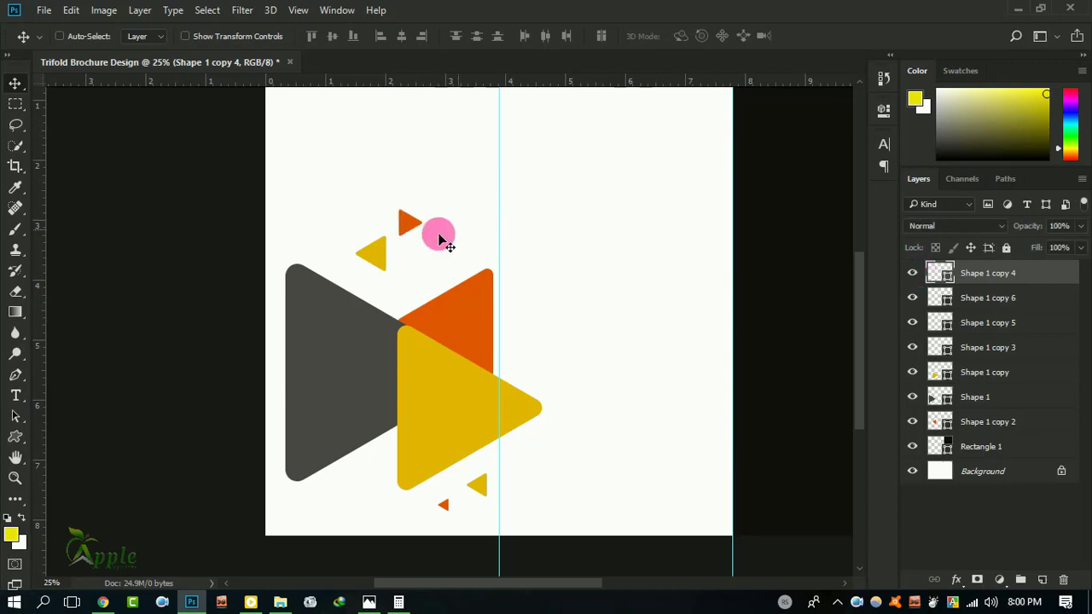
Step: Alt-drag two copies of the small orange triangle to the right of the large triangles
left_click_drag(440, 240, 556, 353)
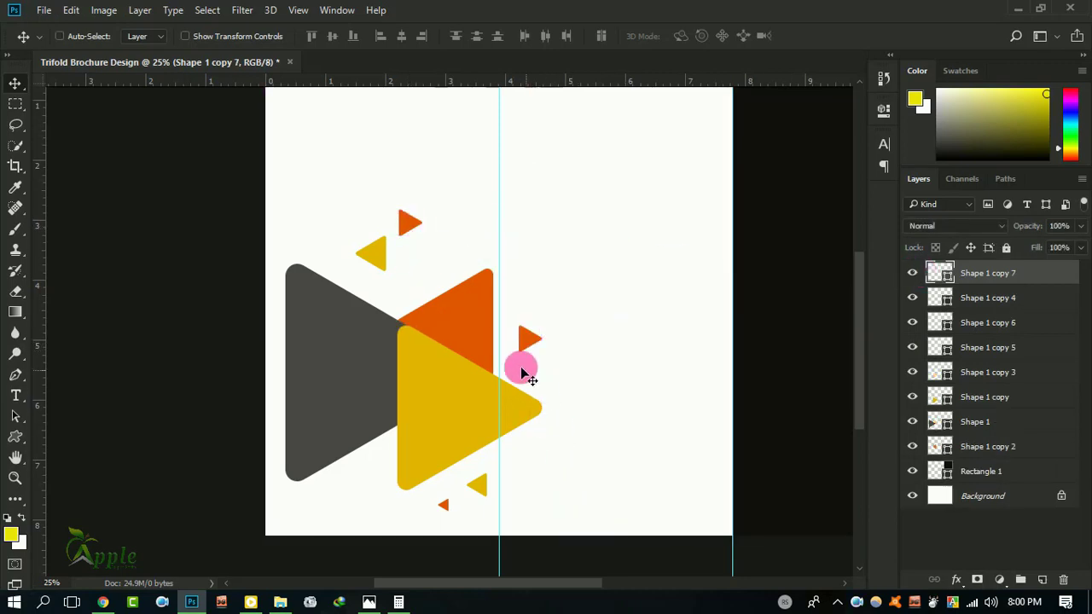
left_click(71, 10)
left_click(185, 335)
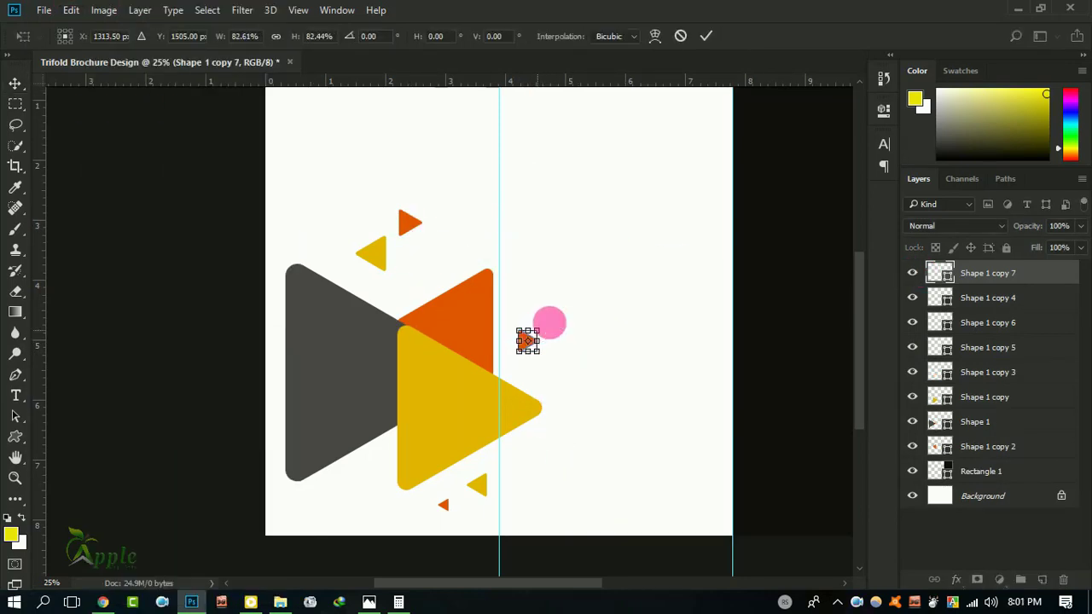
left_click(707, 36)
left_click_drag(526, 343, 536, 469)
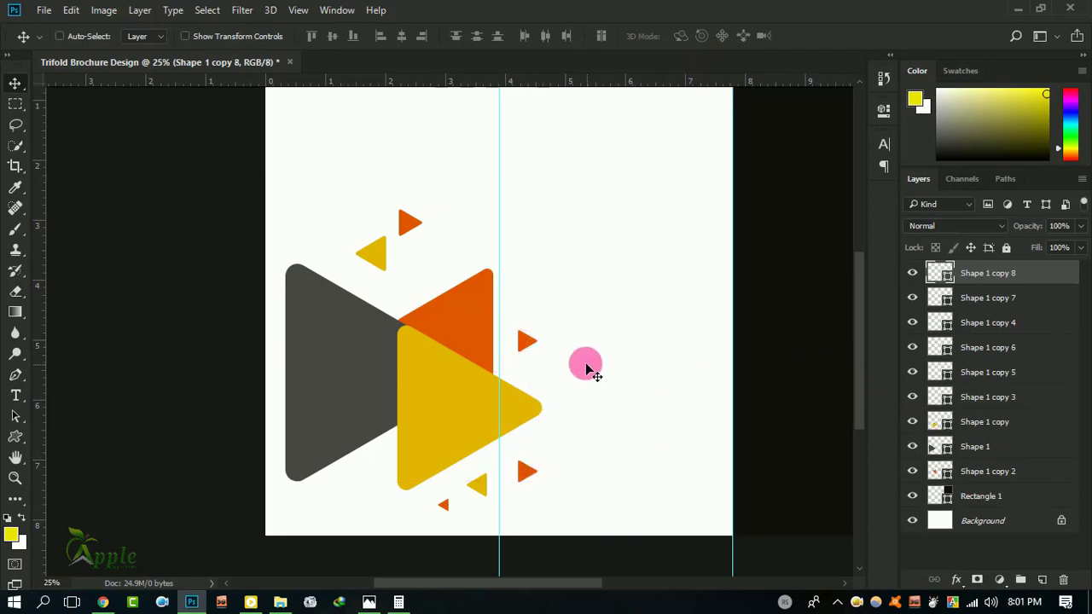
Step: Recolour the upper right copy, Shape 1 copy 7, yellow sampled from the large triangle
right_click(527, 342)
left_click(571, 351)
double_click(939, 297)
left_click(475, 378)
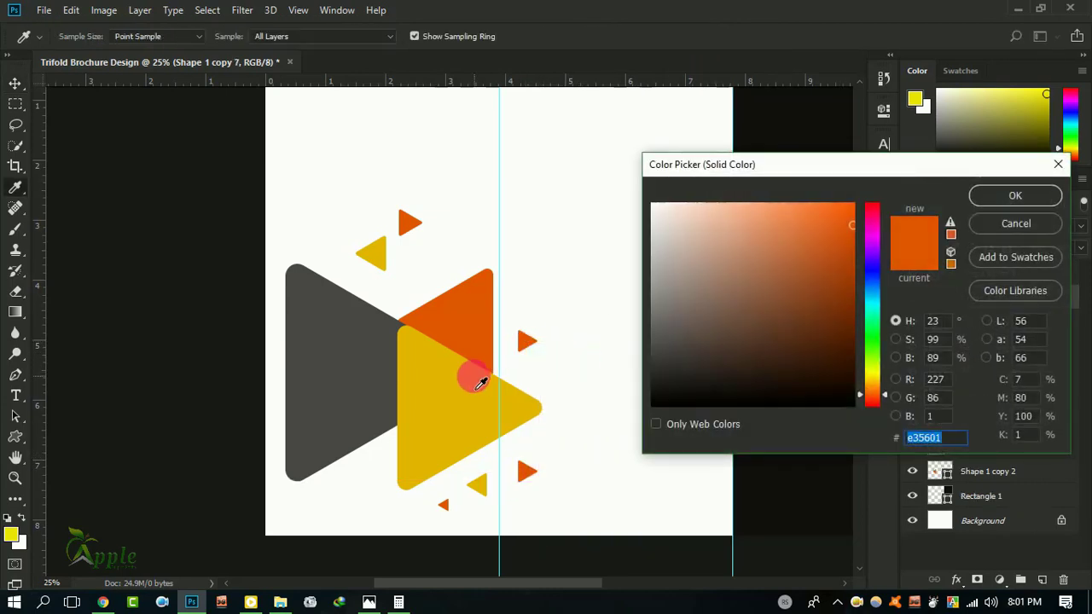
left_click(1019, 165)
key("ctrl+minus")
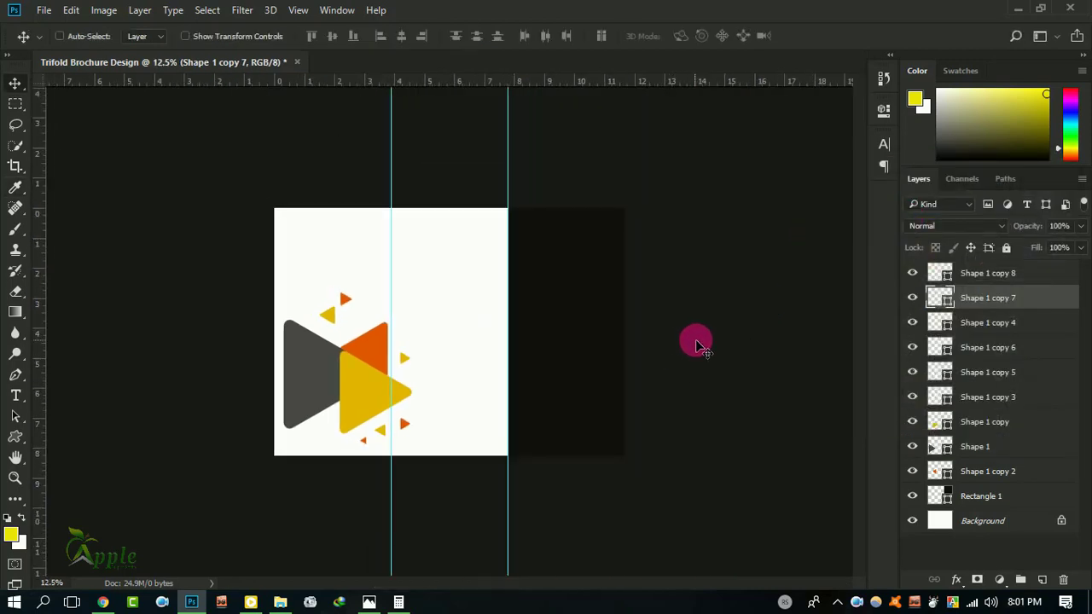
Step: Select all the triangle shape layers and group them as Design Group 1
left_click(917, 278)
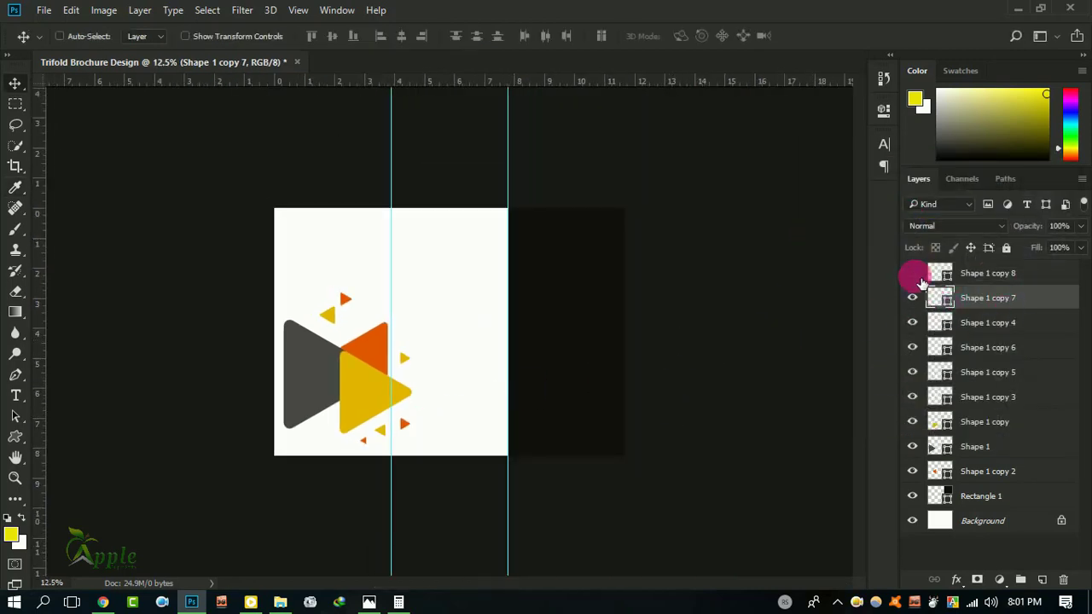
left_click(1000, 279, "shift")
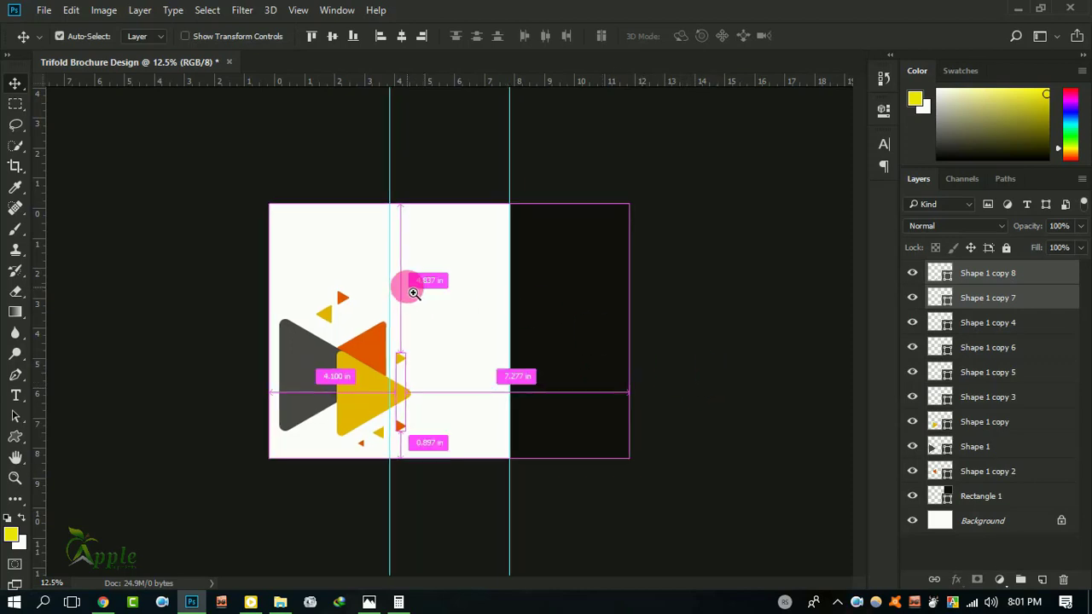
key("ctrl+plus")
mouse_move(1010, 347)
left_mouse_down()
mouse_move(1009, 503)
mouse_move(1009, 478)
left_mouse_up()
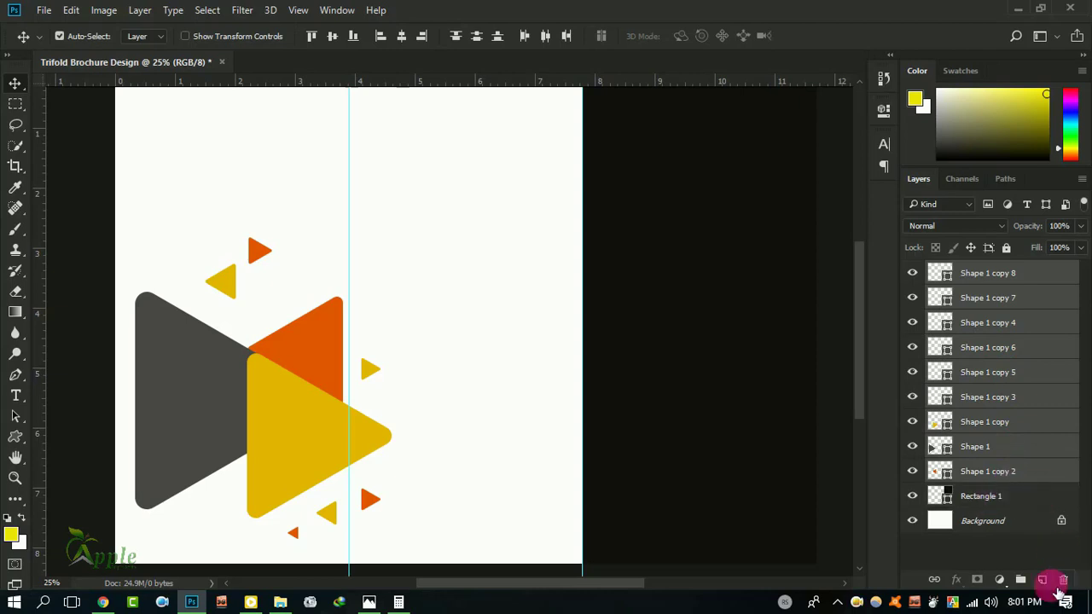
left_click(1022, 581)
type("Design Group")
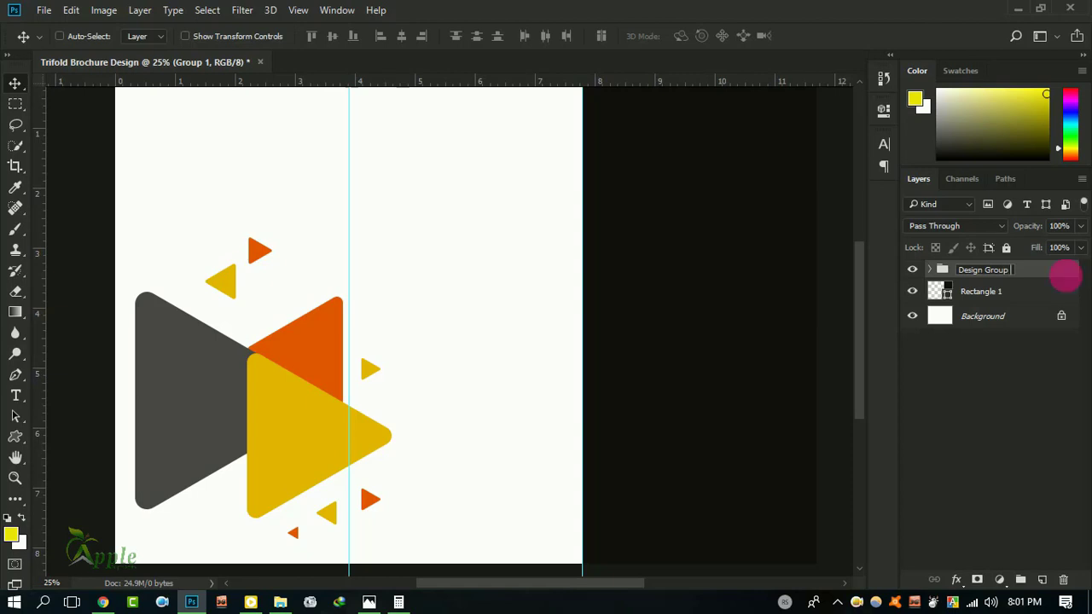
type("1")
key("Return")
Step: Rename the grey triangle's Shape 1 layer inside the group to Frame
key("ctrl+minus")
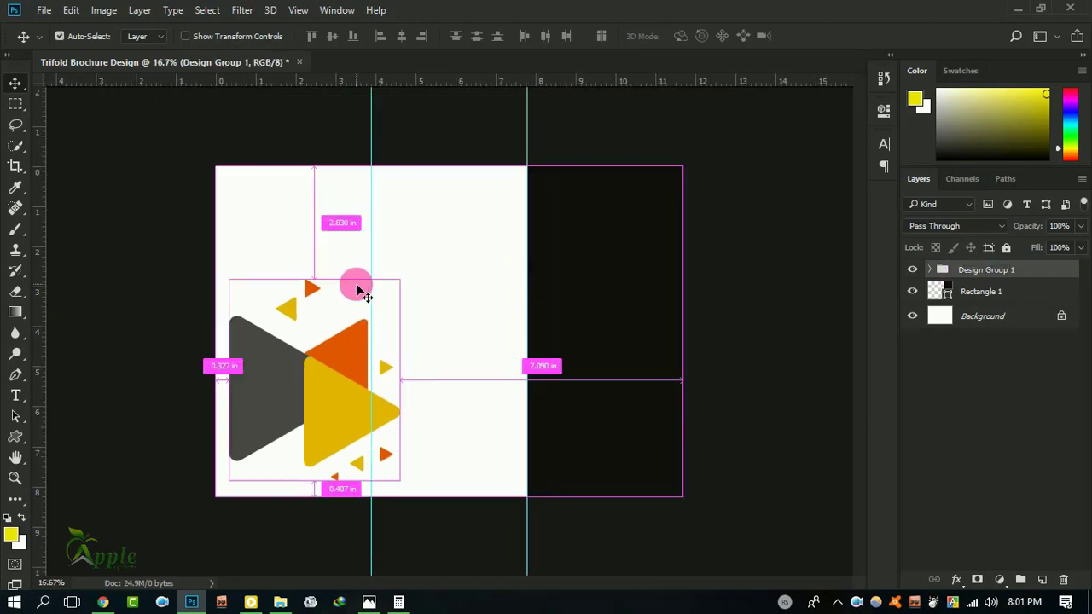
left_click(929, 270)
double_click(982, 465)
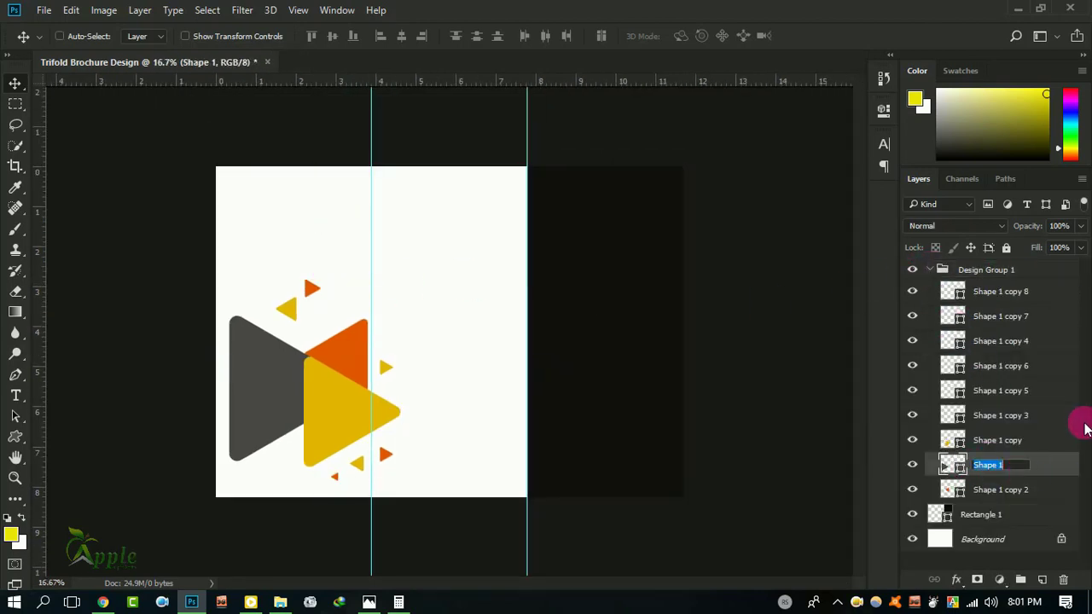
type("Frame")
left_click(1054, 461)
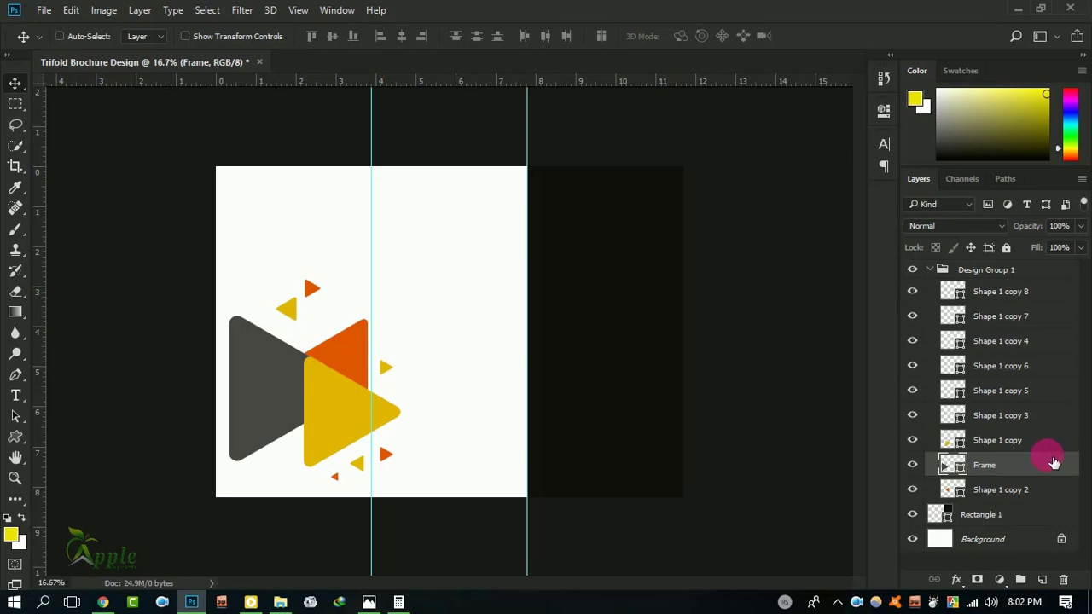
Step: Open File Explorer on the Stock Image folder and scroll through its folder list
key("super")
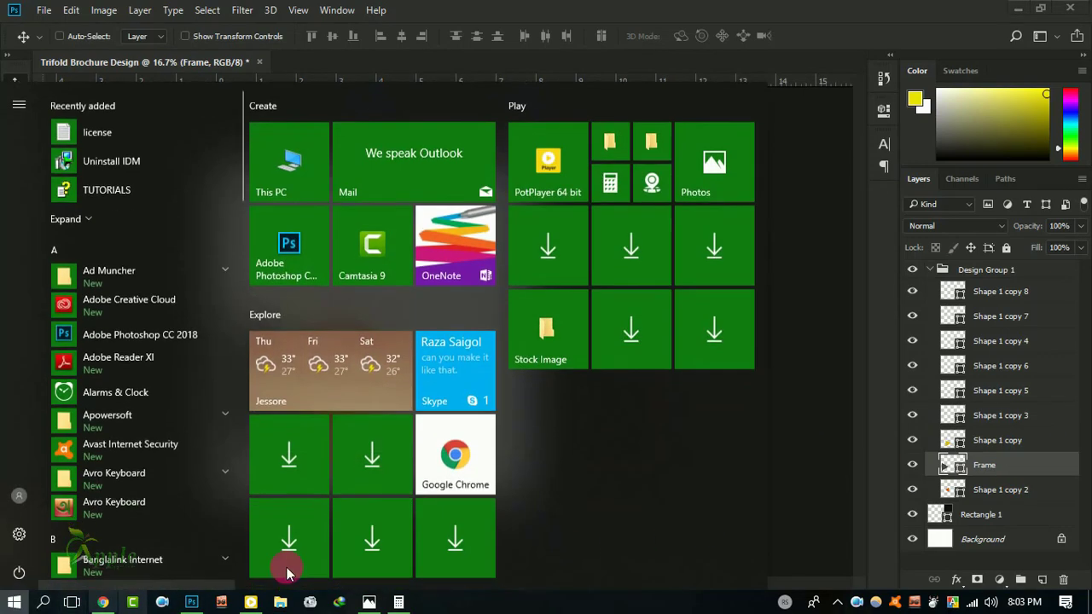
key("super+e")
left_click_drag(525, 139, 680, 156)
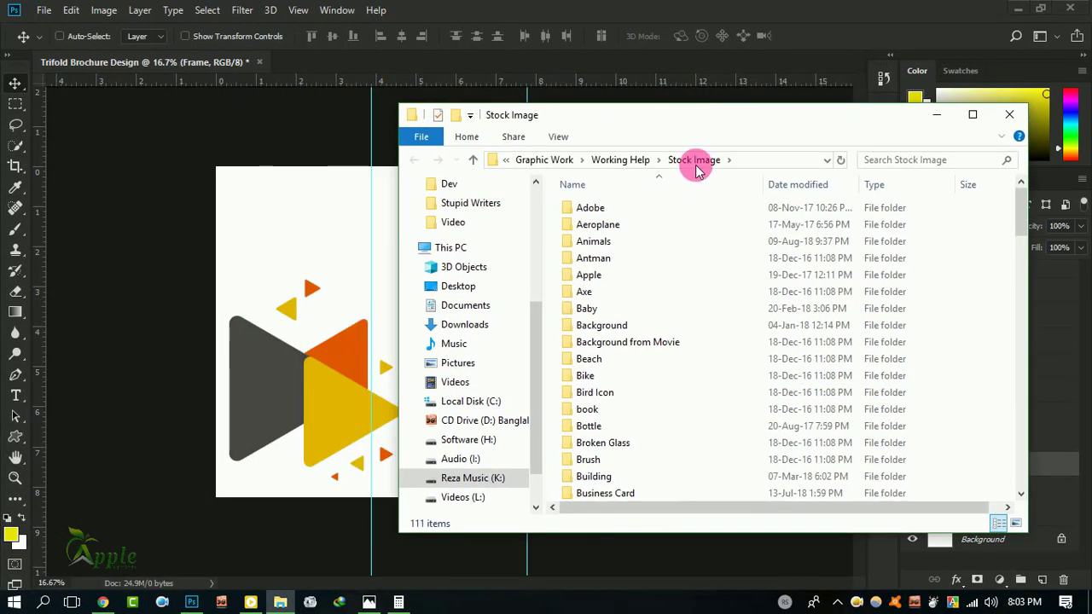
left_click(661, 386)
scroll(665, 388, "down", 6)
scroll(664, 388, "down", 7)
scroll(664, 388, "down", 5)
left_click(634, 389)
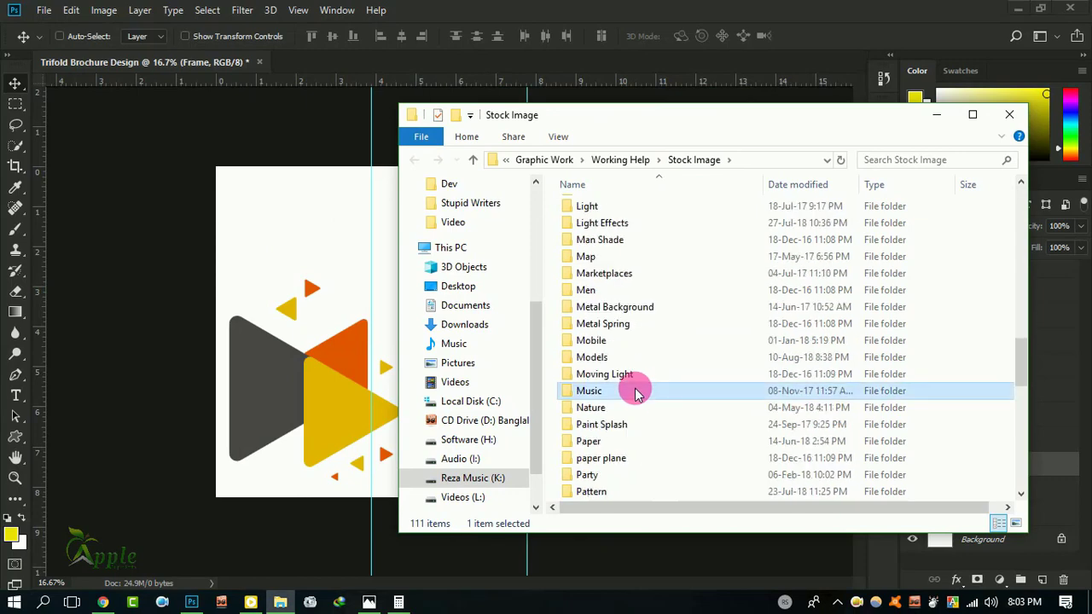
Step: Open Models › Working and drag the 30-Financial-Tips photo onto the brochure canvas
key("m")
key("m")
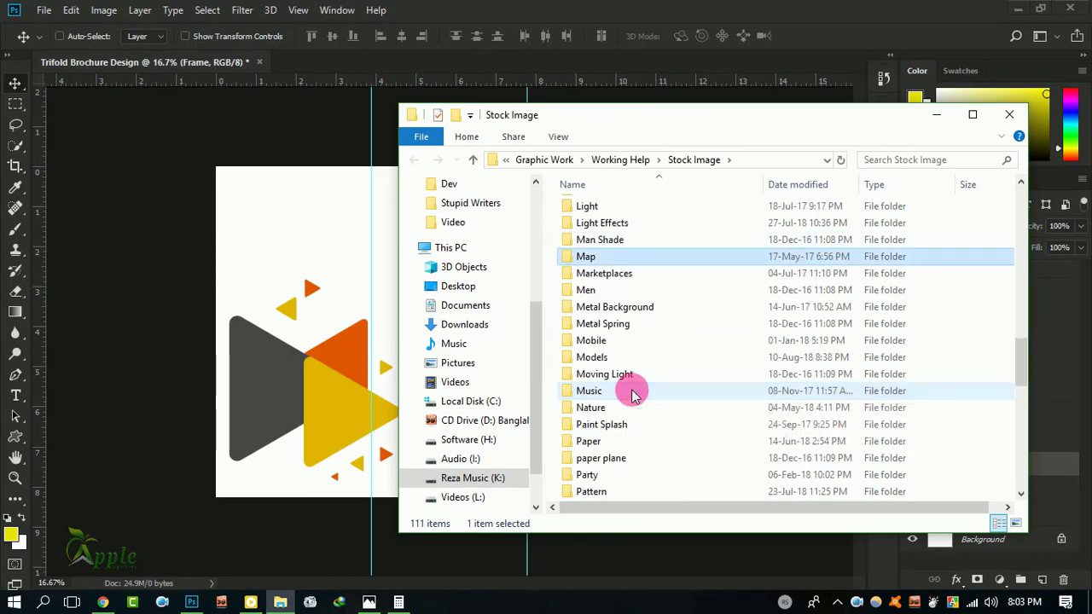
key("m")
key("m")
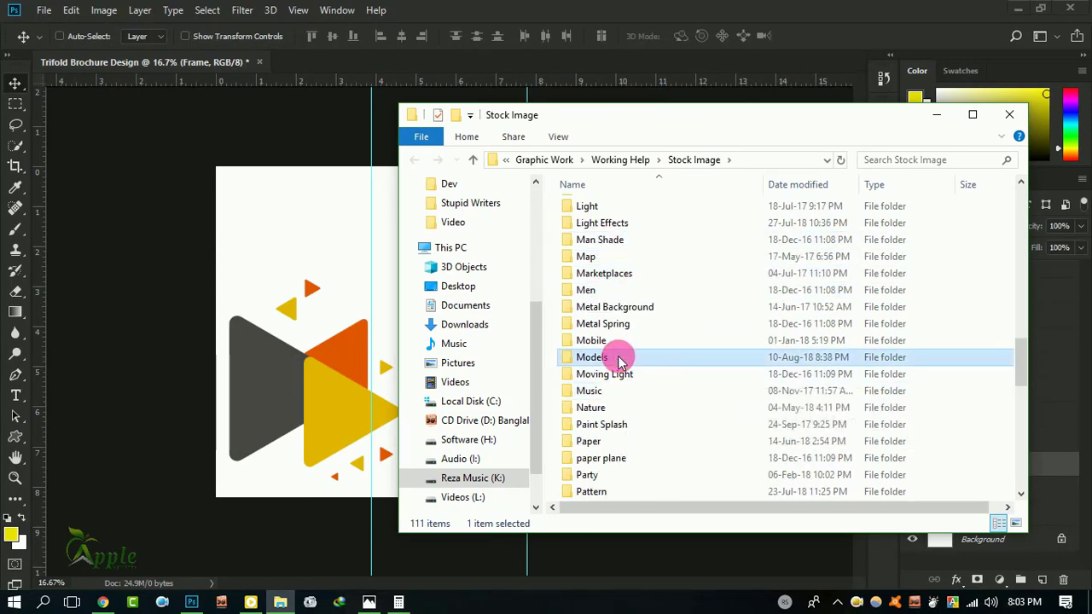
double_click(619, 358)
left_click_drag(892, 126, 827, 123)
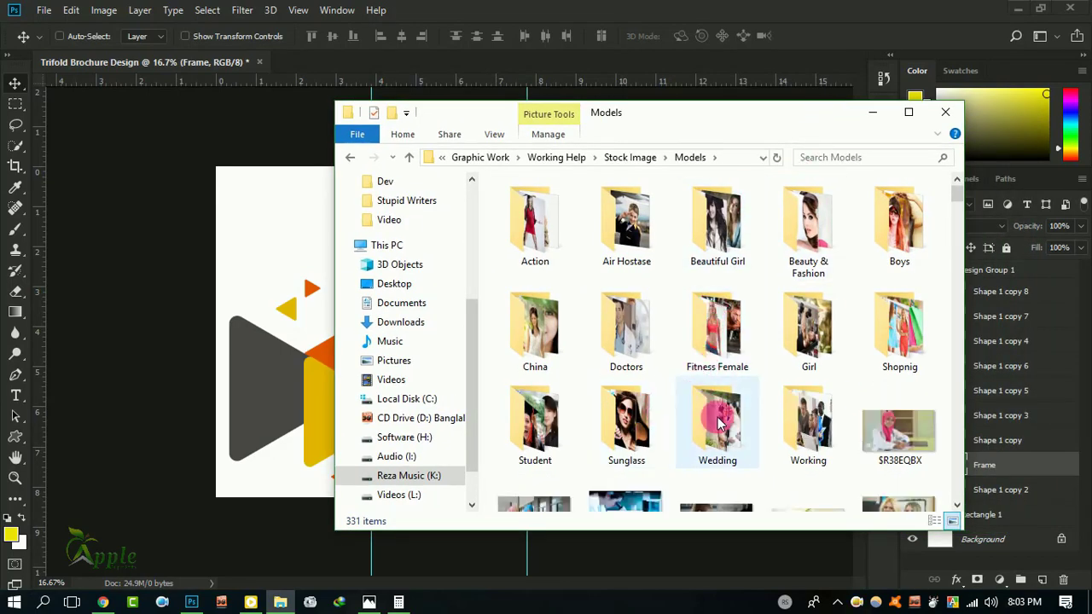
double_click(806, 417)
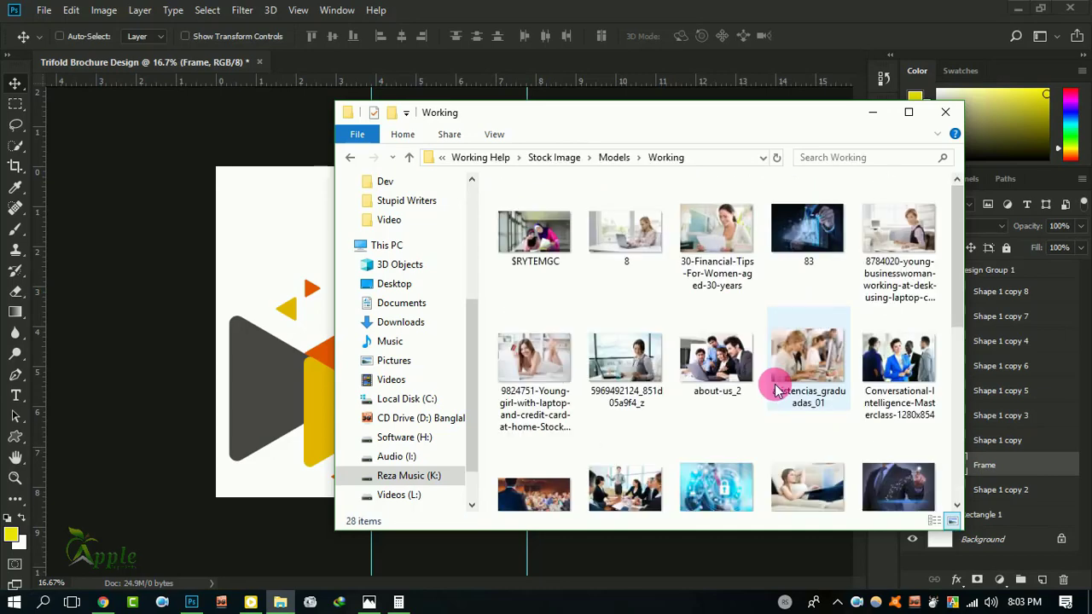
left_click_drag(716, 234, 272, 392)
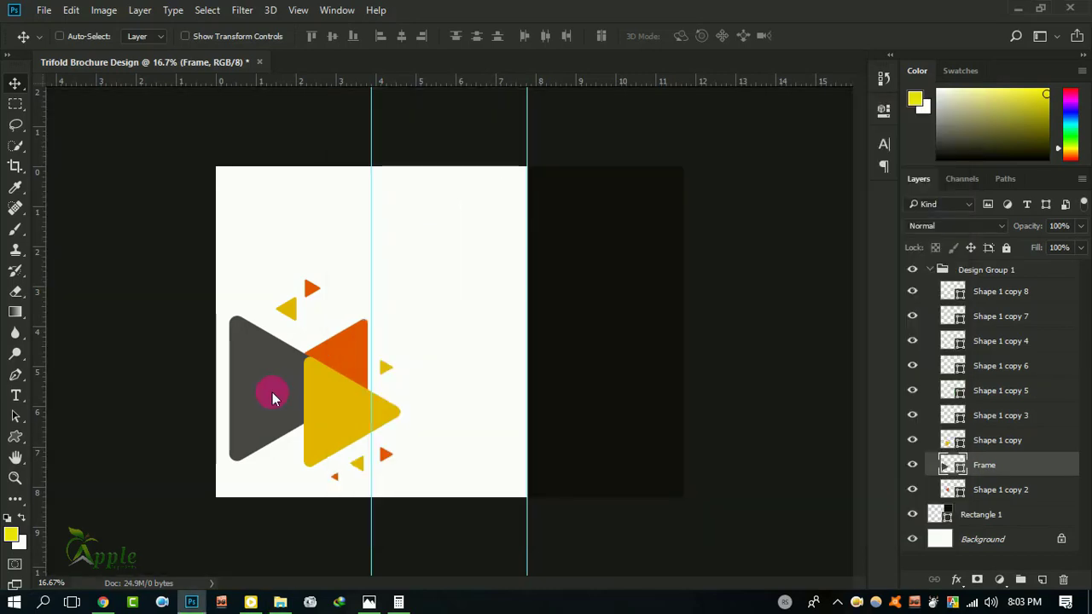
Step: Scale and position the placed photo over the grey triangle and commit it
mouse_move(438, 282)
left_mouse_down()
mouse_move(372, 331)
mouse_move(378, 320)
mouse_move(329, 350)
mouse_move(316, 341)
left_mouse_up()
left_click_drag(124, 322, 115, 317)
left_click(546, 36)
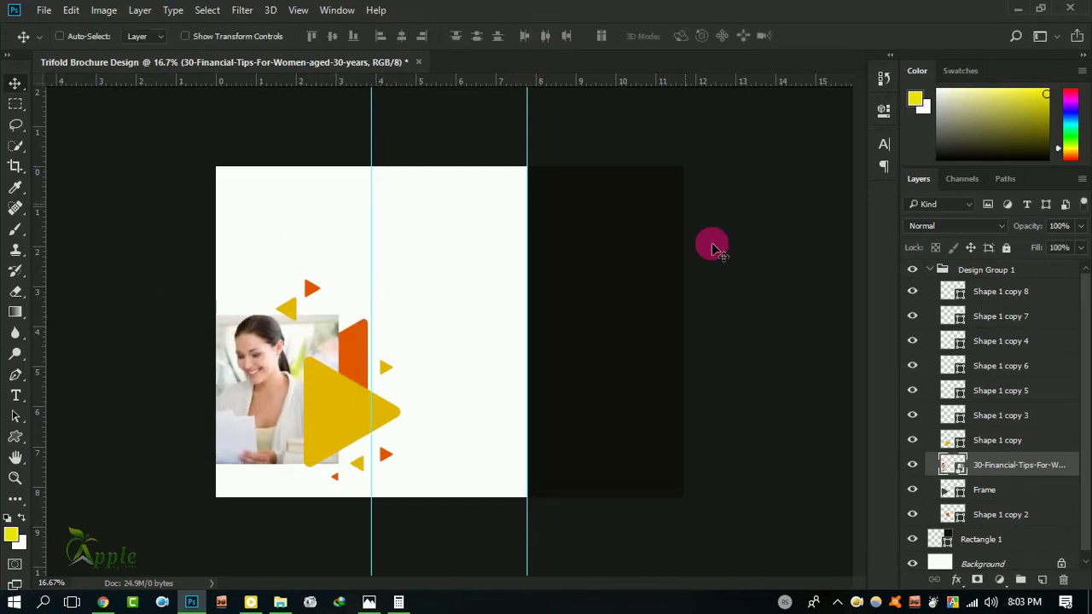
Step: Clip the photo into the Frame triangle and group the two layers as Group 1
right_click(976, 469)
left_click(722, 429)
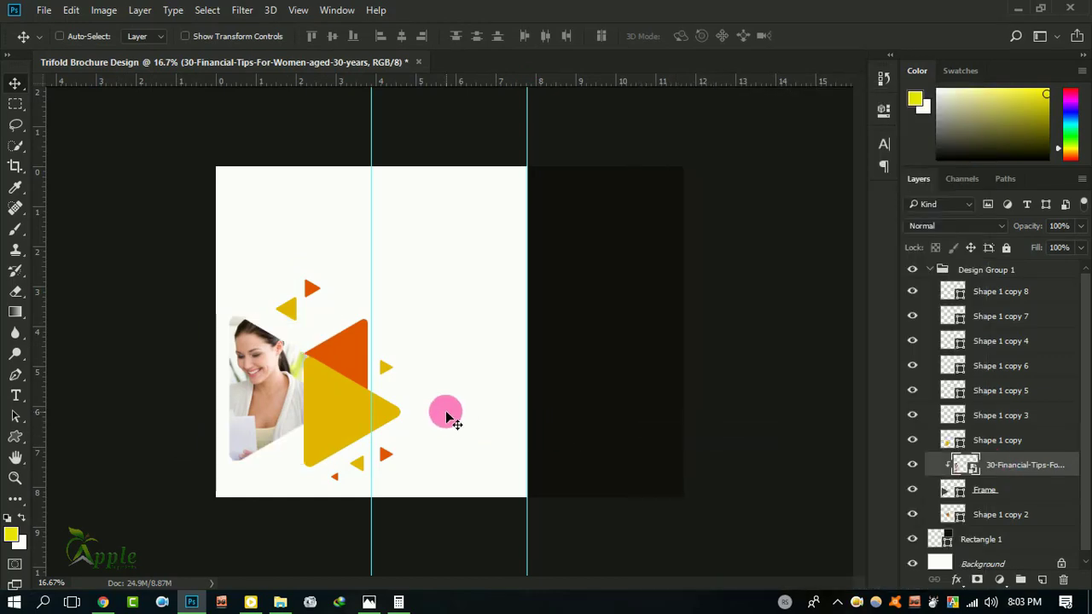
left_click_drag(436, 410, 467, 413)
left_click(1015, 489, "ctrl")
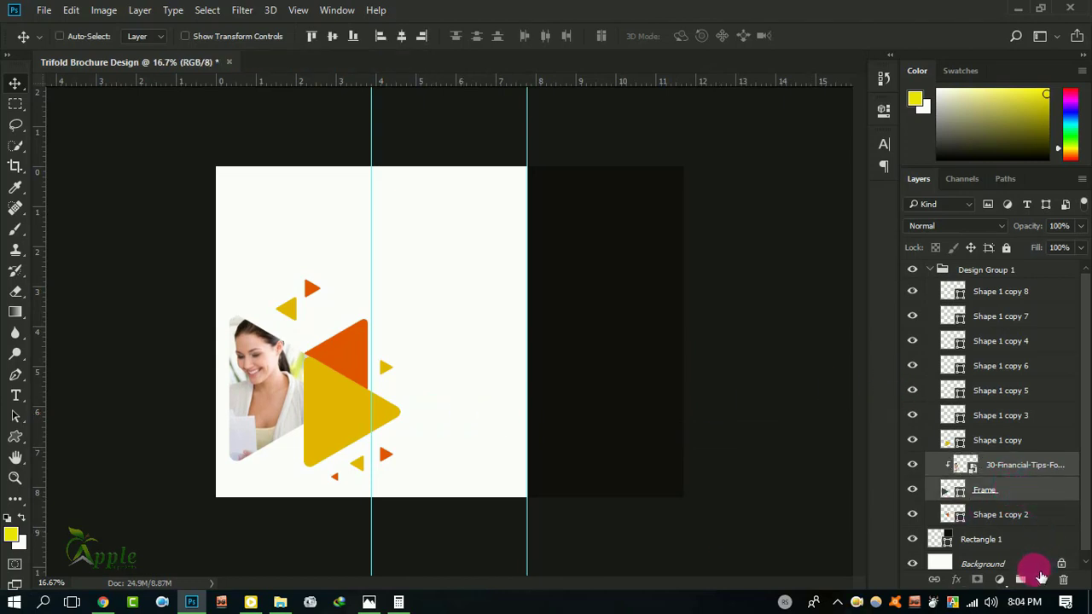
left_click(1039, 577)
Step: Give Group 1 a Multiply drop shadow: 22% opacity, 0 px distance, 18% spread, 4 px size
double_click(1055, 470)
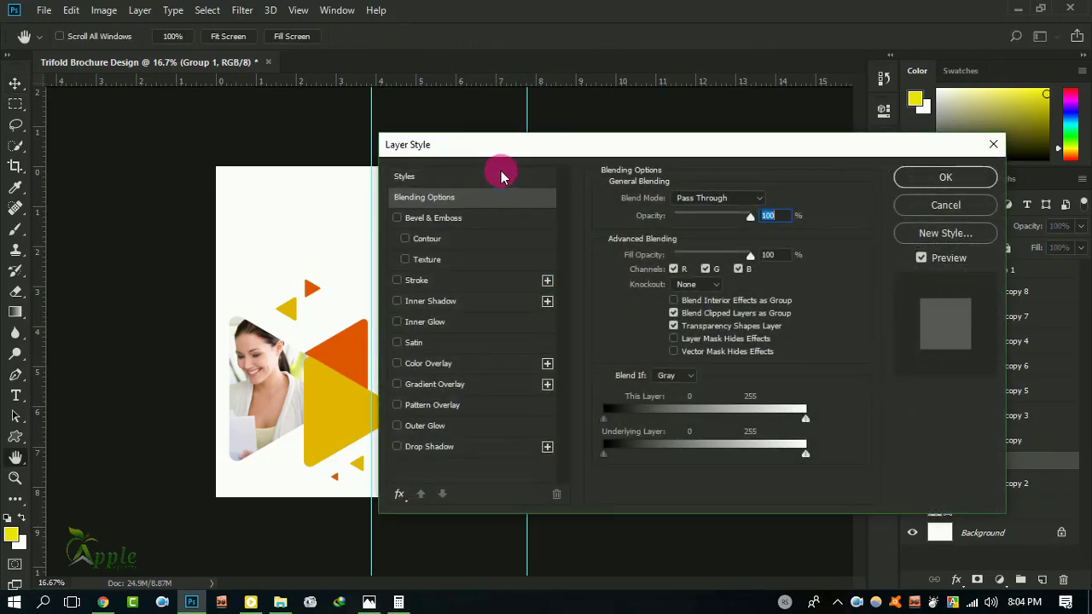
left_click_drag(500, 171, 646, 153)
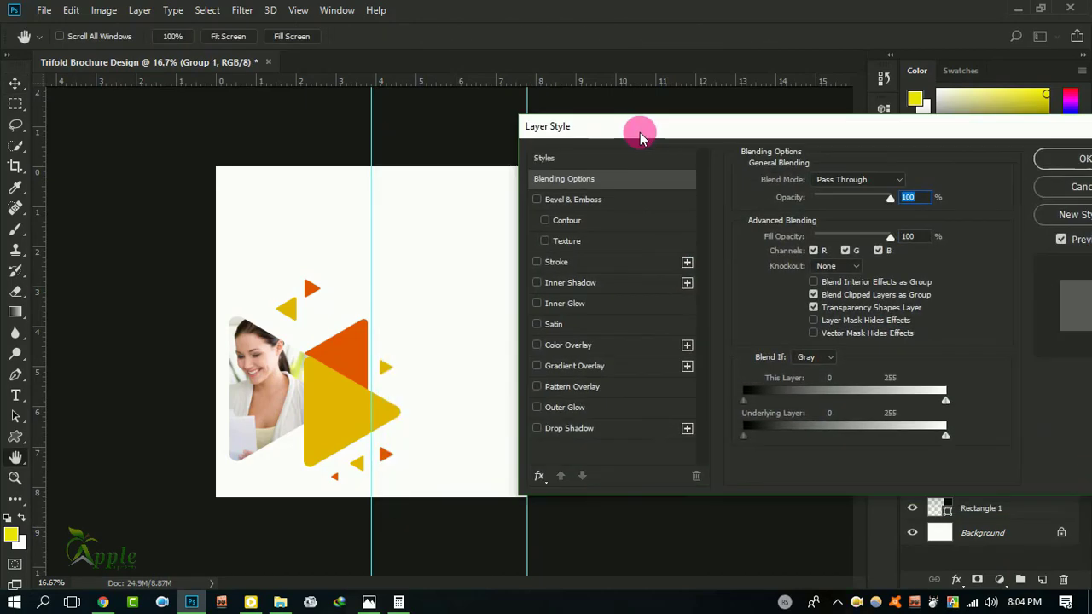
left_click(576, 429)
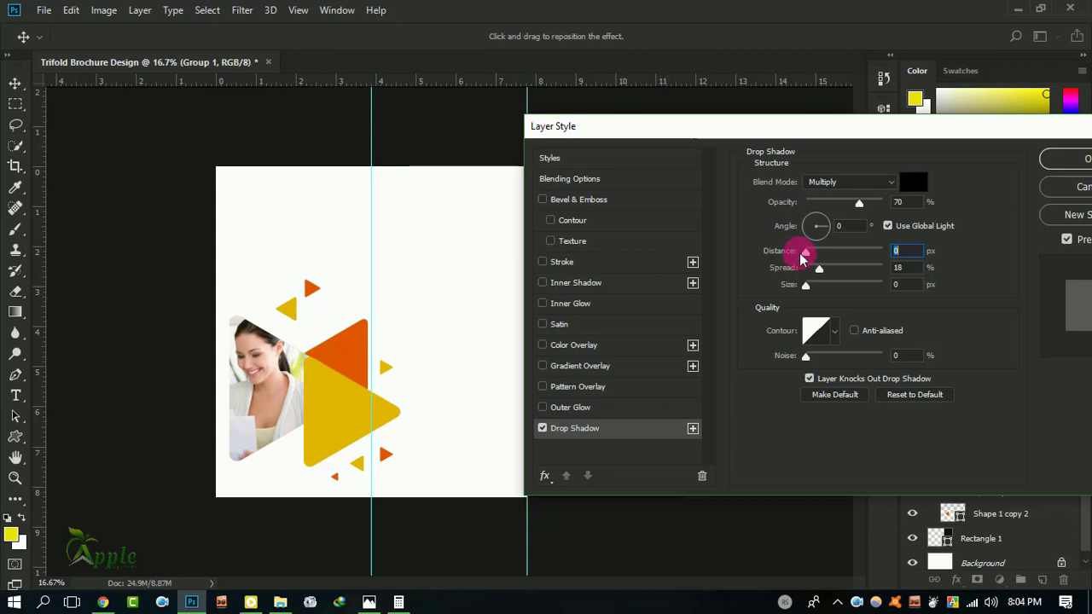
left_click(809, 288)
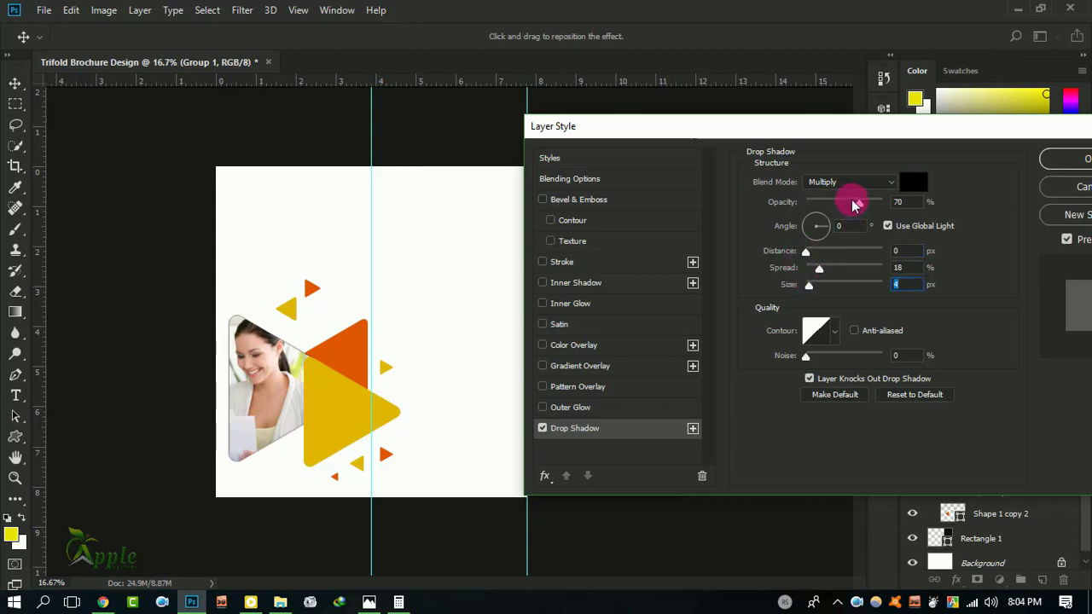
left_click_drag(855, 205, 837, 205)
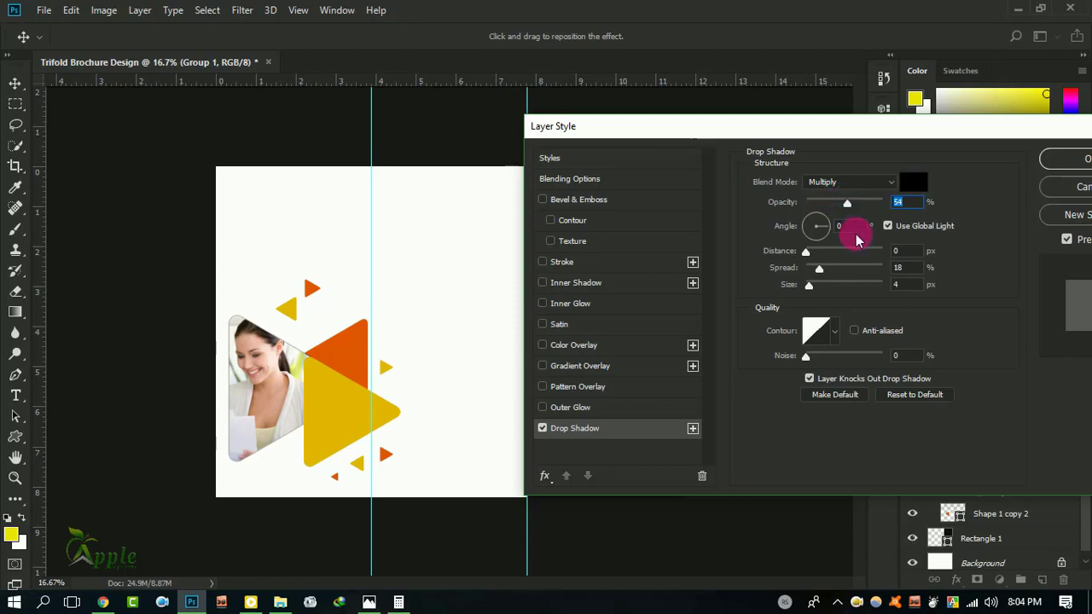
mouse_move(846, 204)
left_mouse_down()
mouse_move(808, 204)
mouse_move(823, 211)
left_mouse_up()
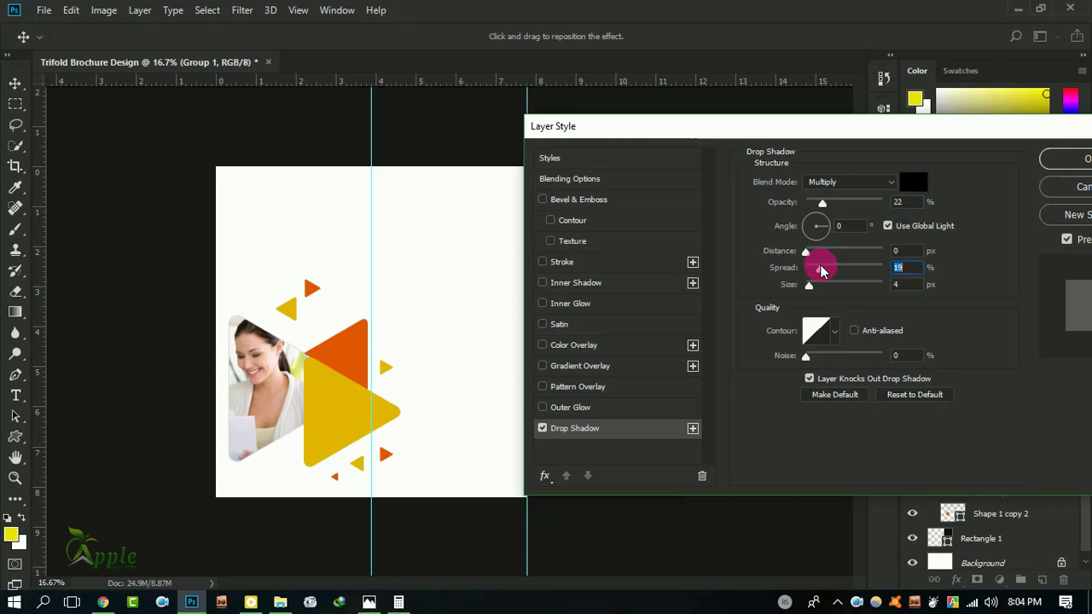
mouse_move(821, 271)
left_mouse_down()
mouse_move(841, 263)
mouse_move(804, 272)
mouse_move(819, 271)
left_mouse_up()
left_click(904, 284)
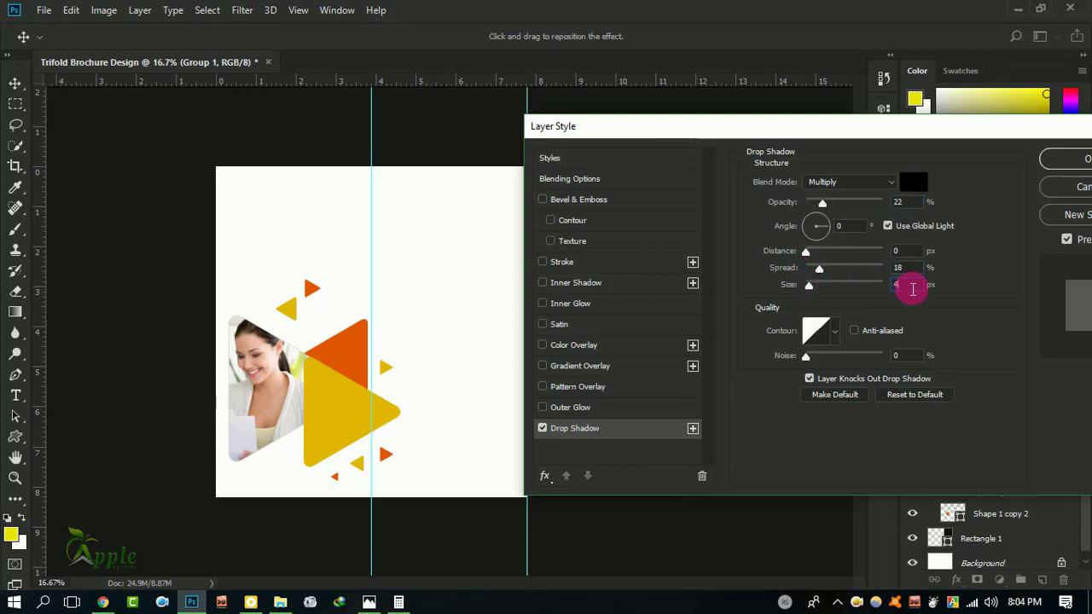
type("5")
key("Return")
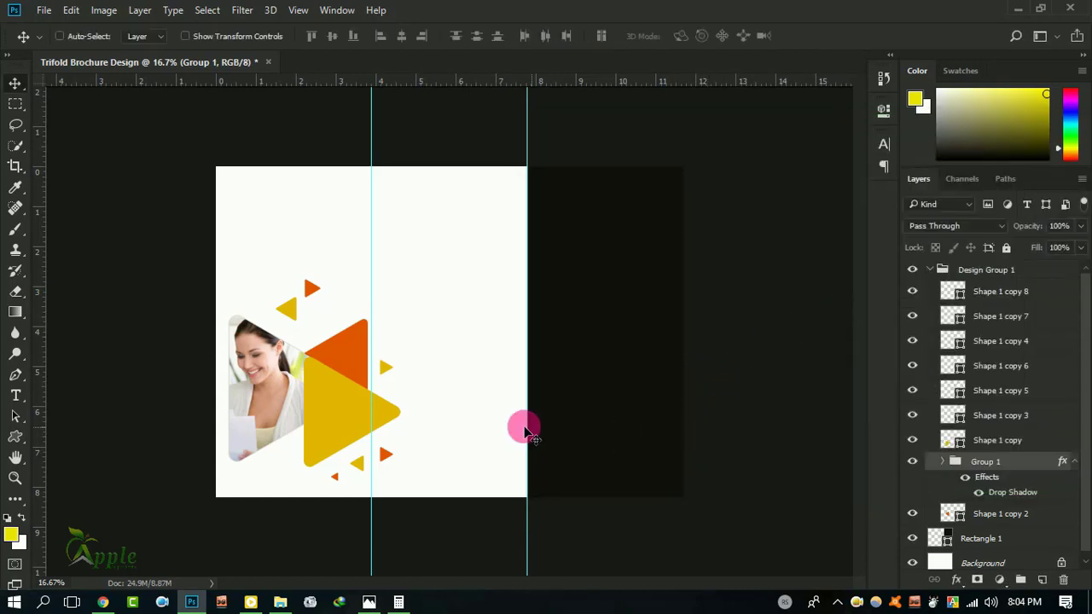
left_click(951, 462)
left_click(1009, 518)
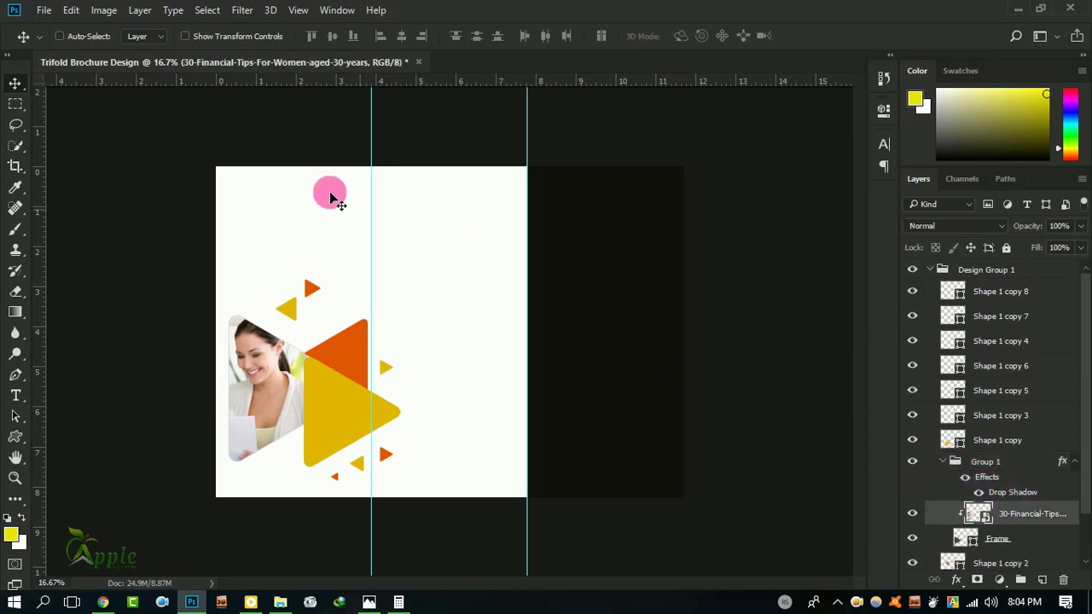
left_click(104, 10)
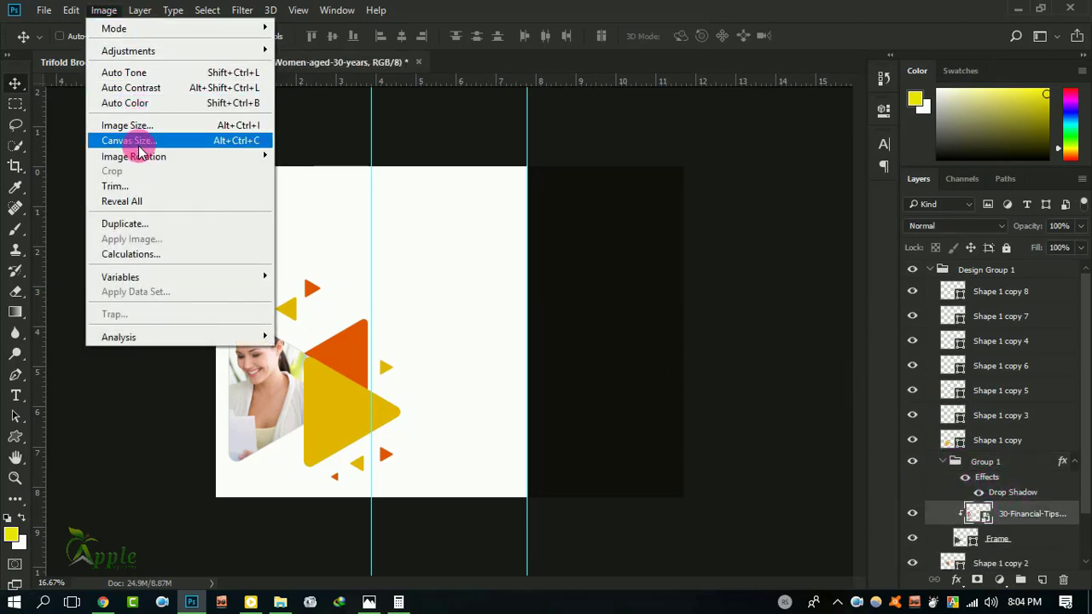
mouse_move(128, 52)
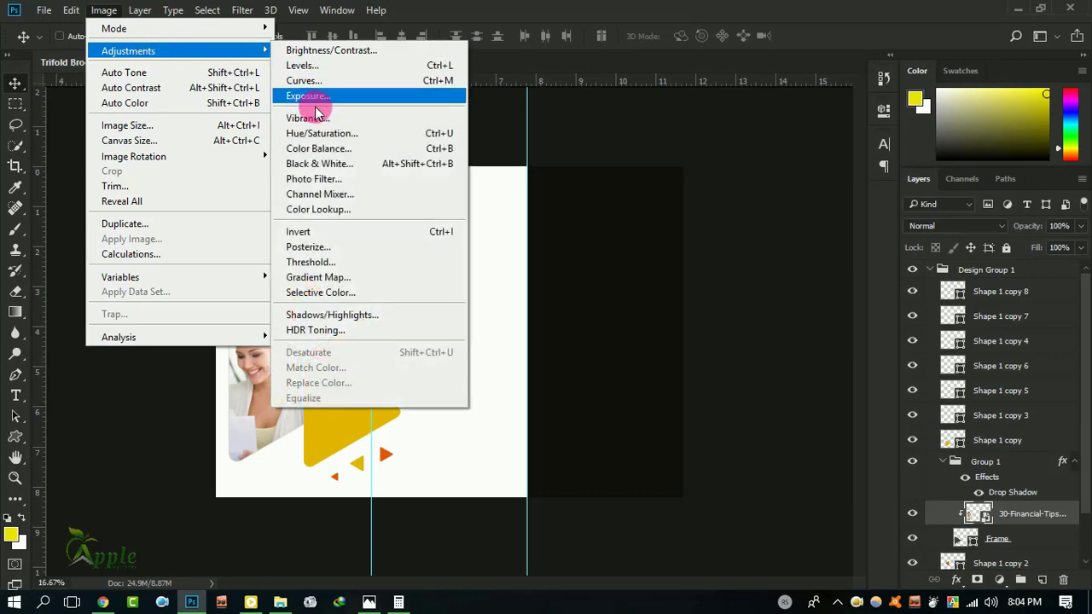
left_click(328, 167)
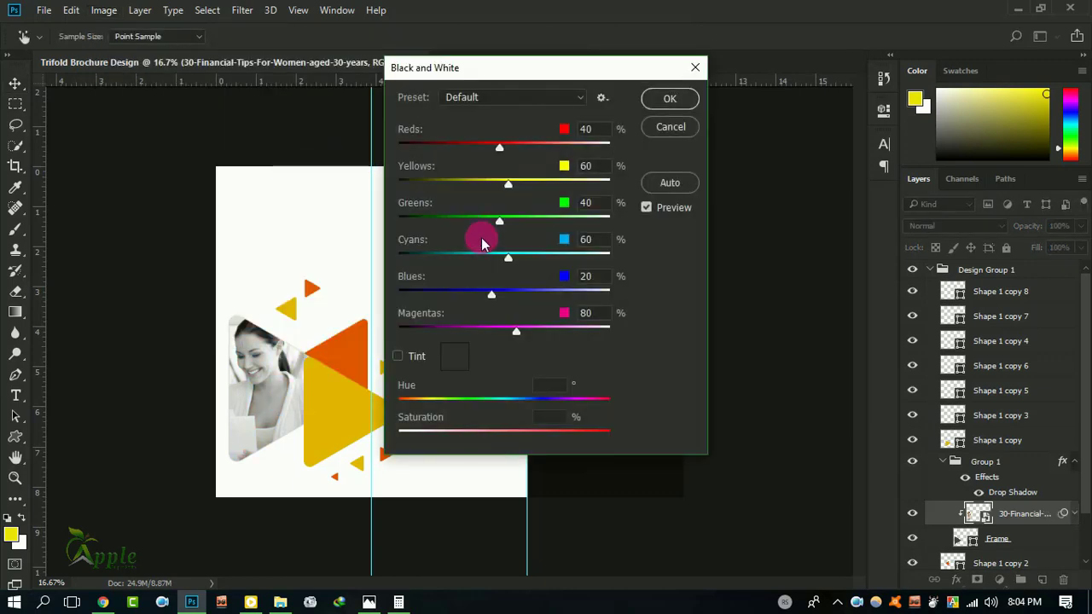
mouse_move(506, 184)
left_mouse_down()
mouse_move(450, 186)
mouse_move(513, 184)
left_mouse_up()
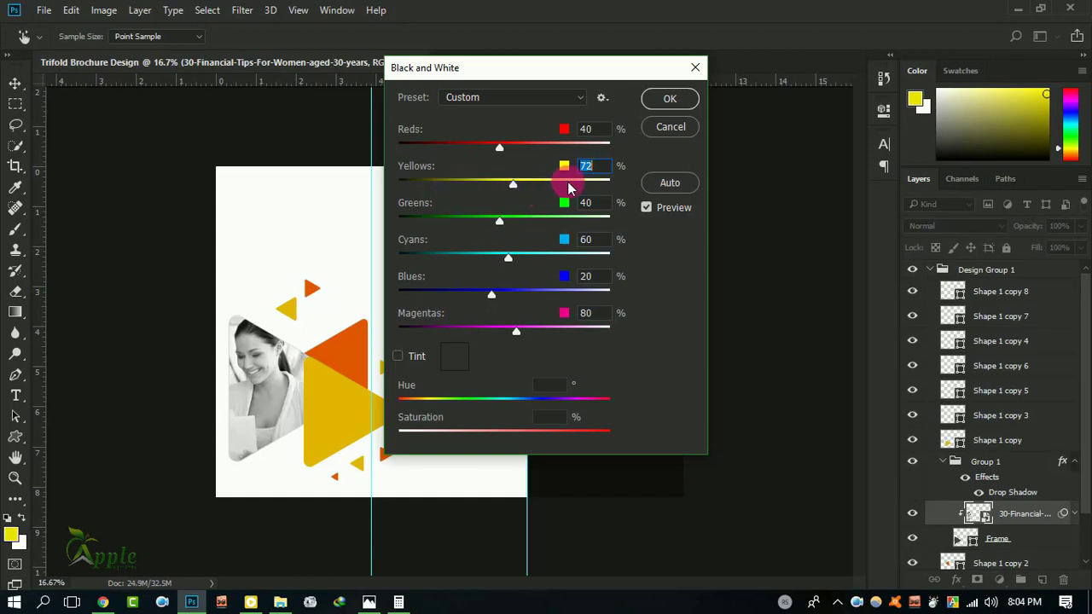
left_click(670, 127)
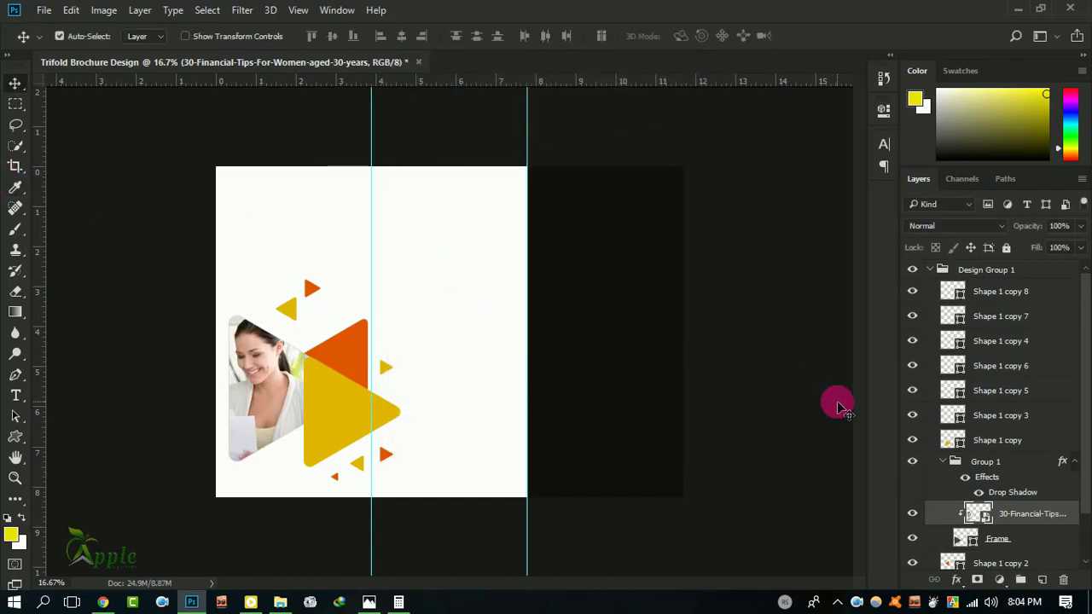
left_click(947, 463)
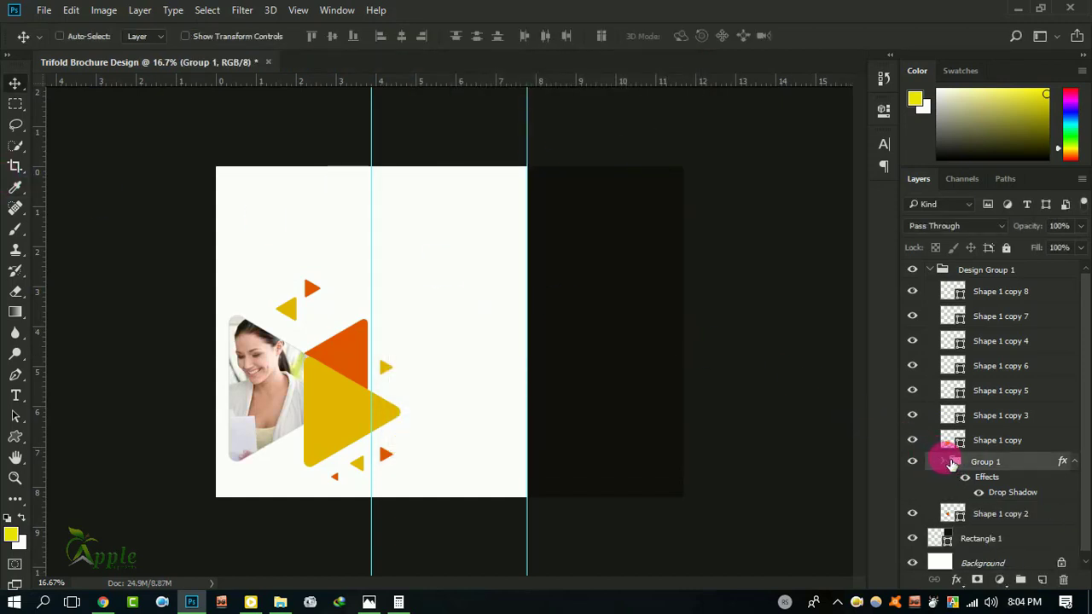
Step: Duplicate Design Group 1 onto the dark panel, shrinking the copy and moving it up-right
left_click(1075, 463)
left_click(929, 270)
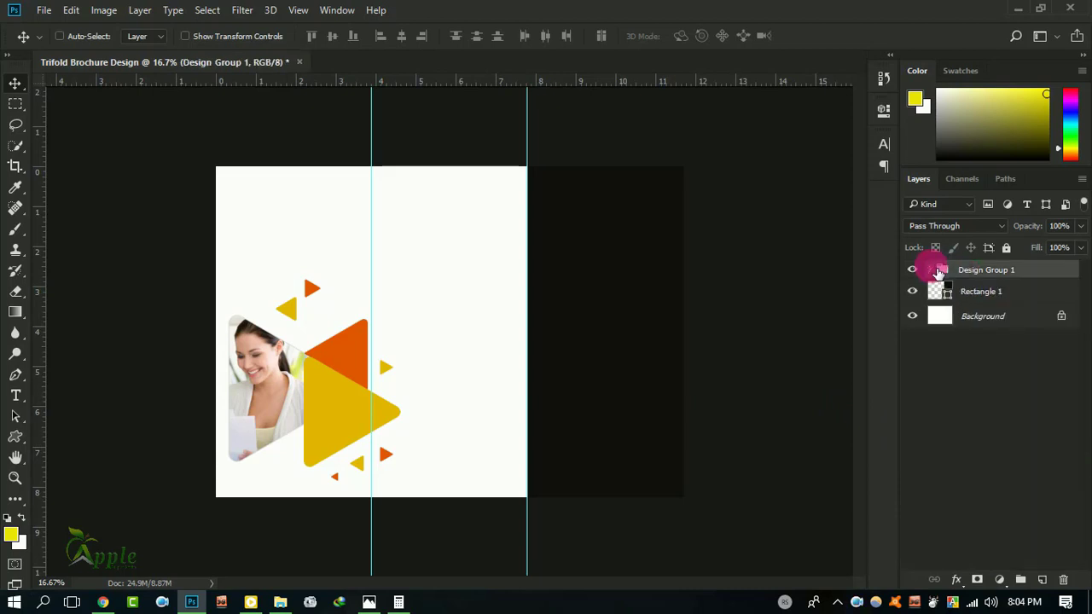
left_click_drag(299, 373, 578, 373)
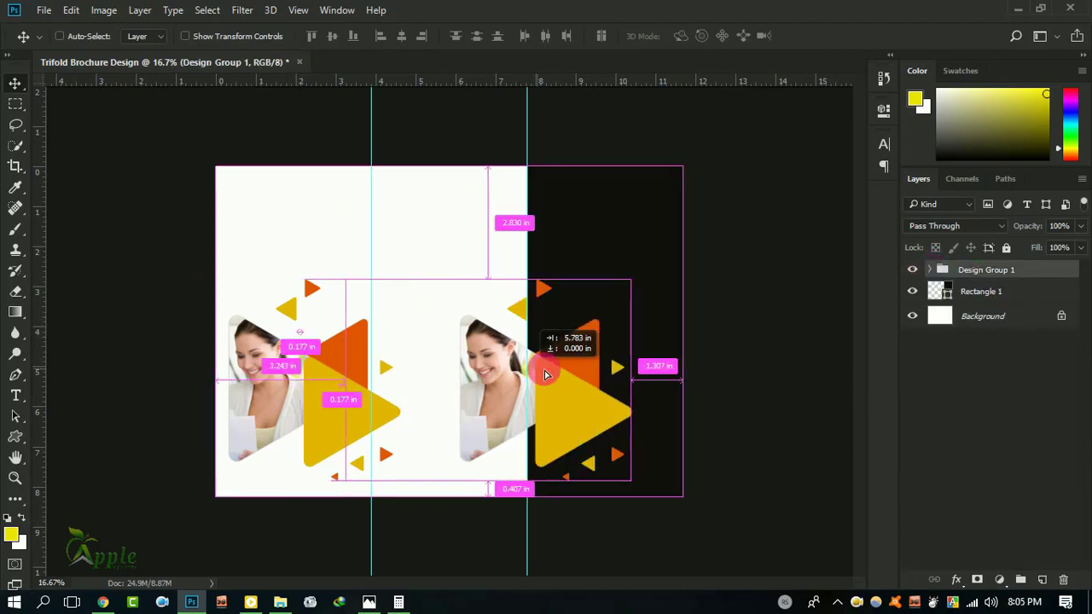
left_click(71, 10)
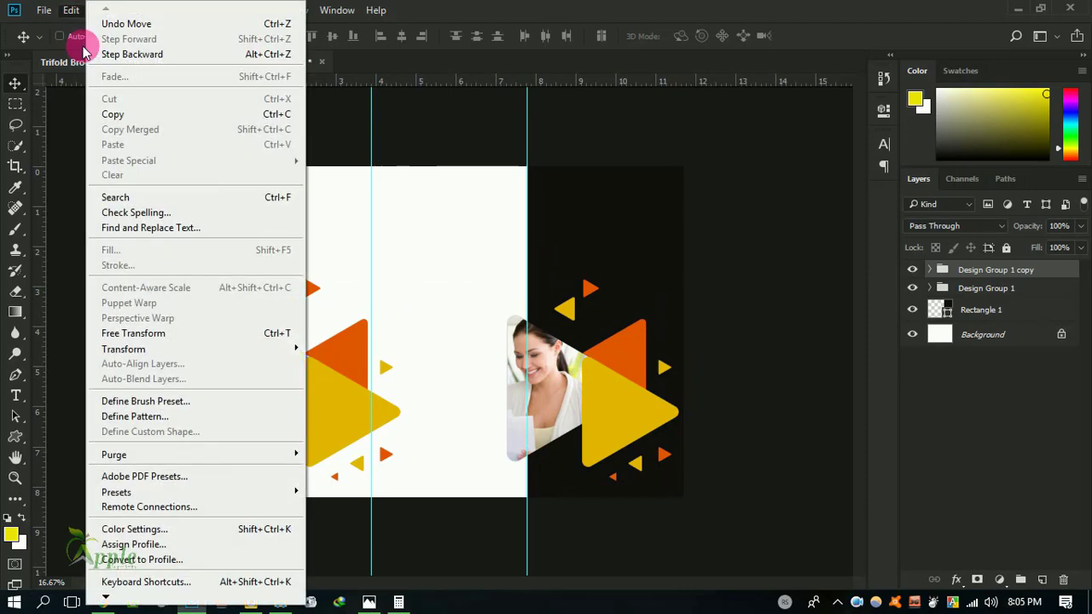
left_click(180, 332)
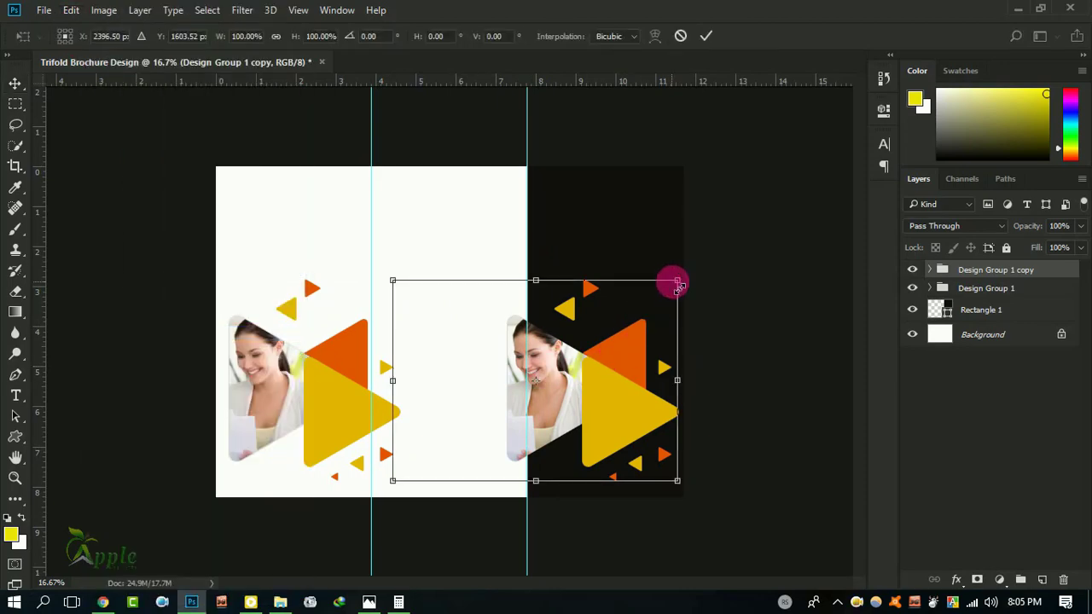
left_click_drag(677, 279, 630, 313)
left_click(704, 38)
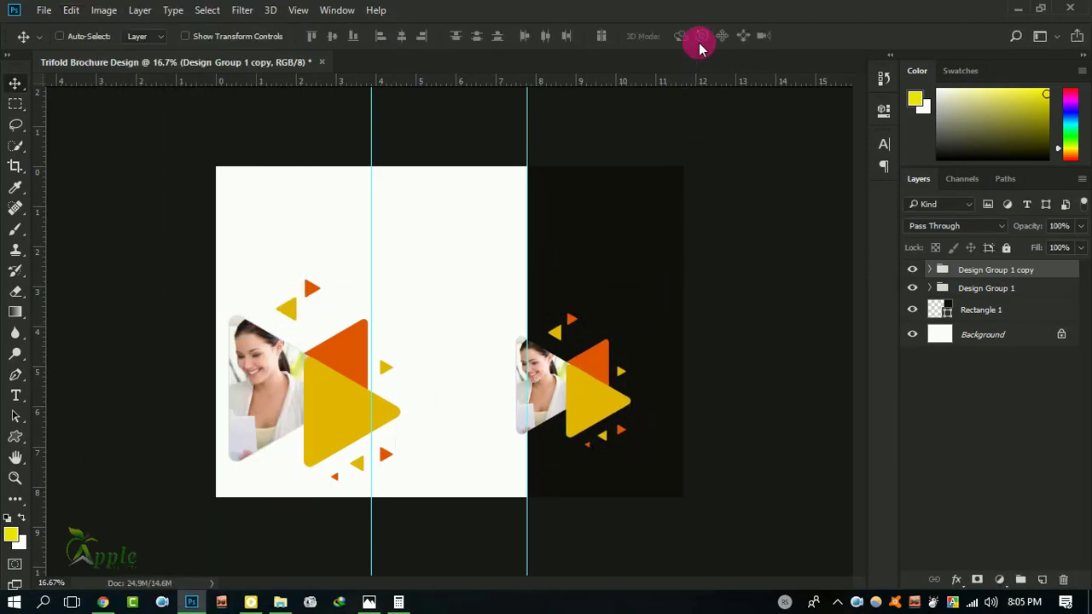
left_click_drag(578, 403, 620, 300)
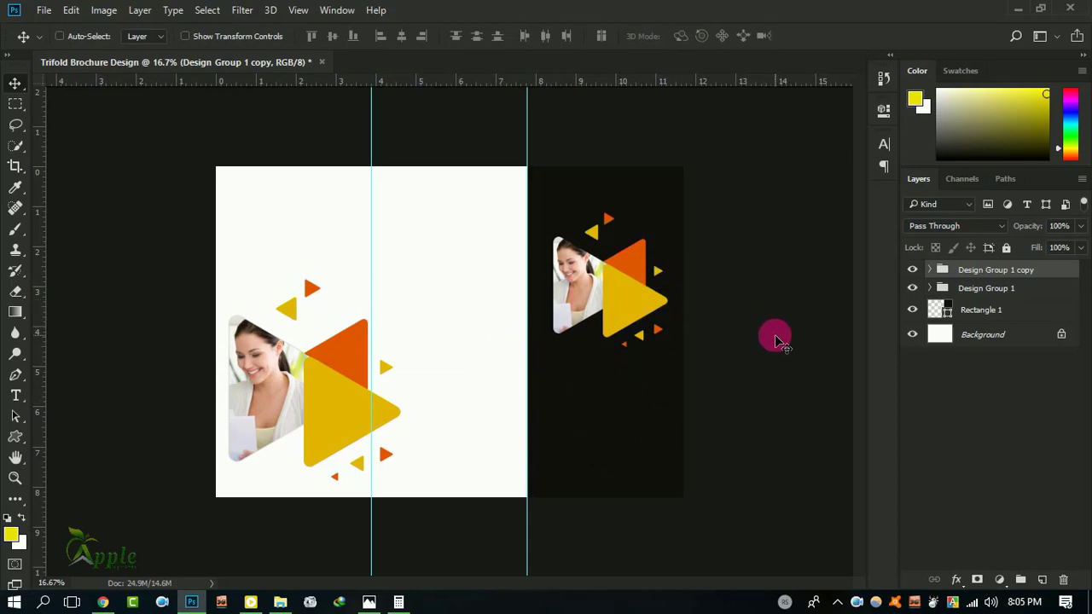
Step: Flip the copy horizontally, enlarge it to about 154%, and position it near the panel top
left_click(77, 9)
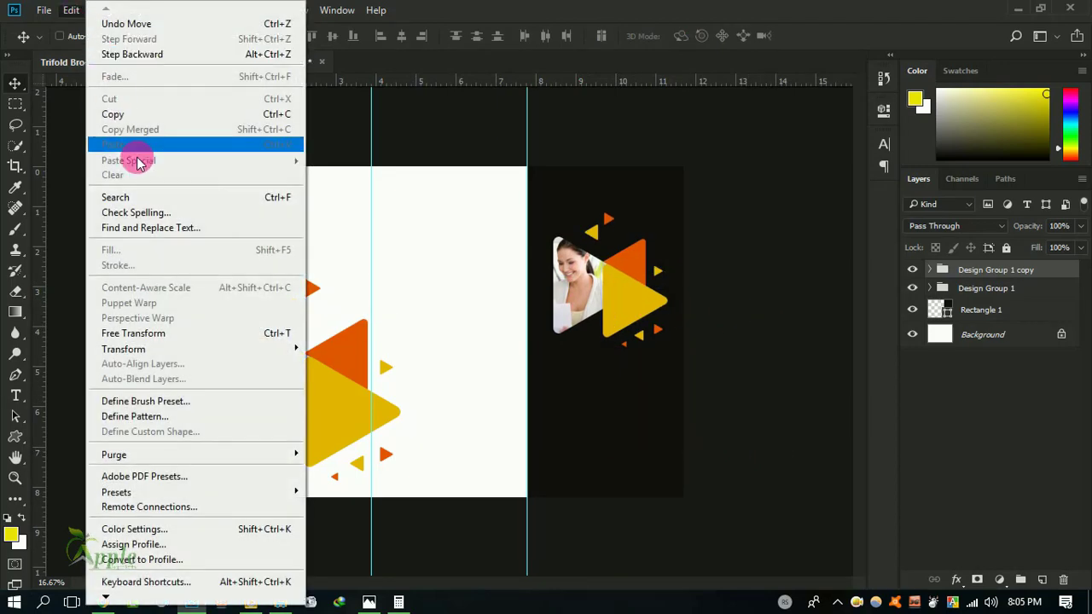
left_click(173, 334)
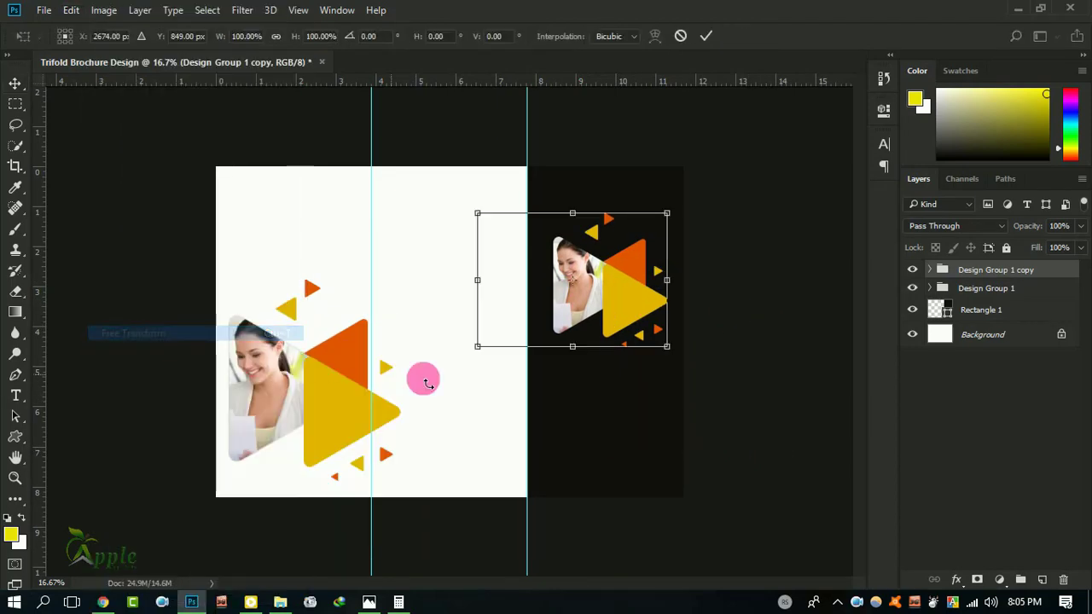
right_click(615, 318)
left_click(660, 556)
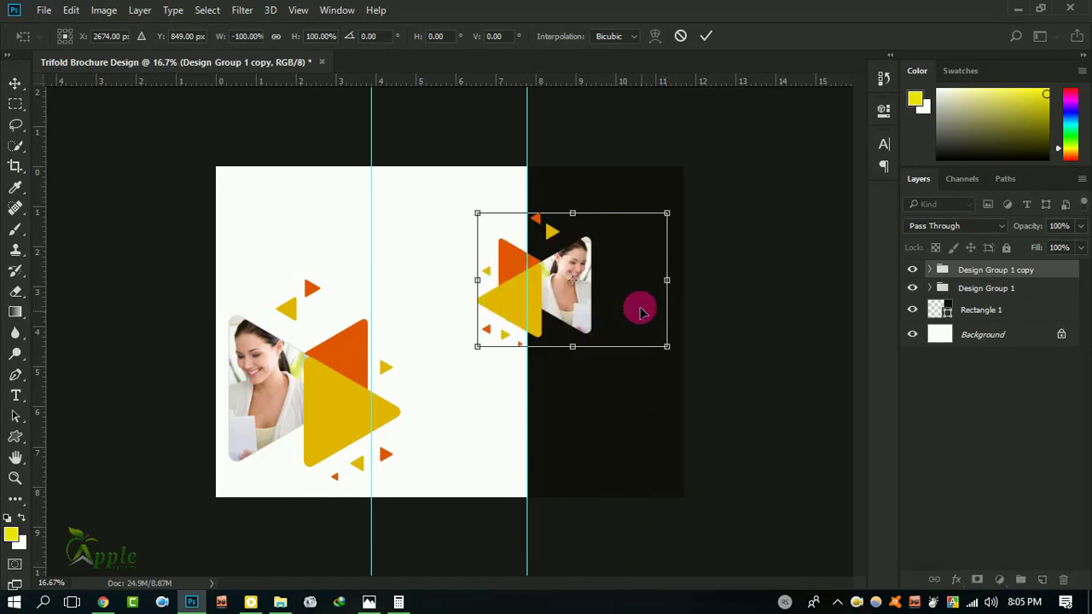
left_click(707, 36)
mouse_move(572, 284)
left_mouse_down()
mouse_move(592, 253)
mouse_move(638, 282)
left_mouse_up()
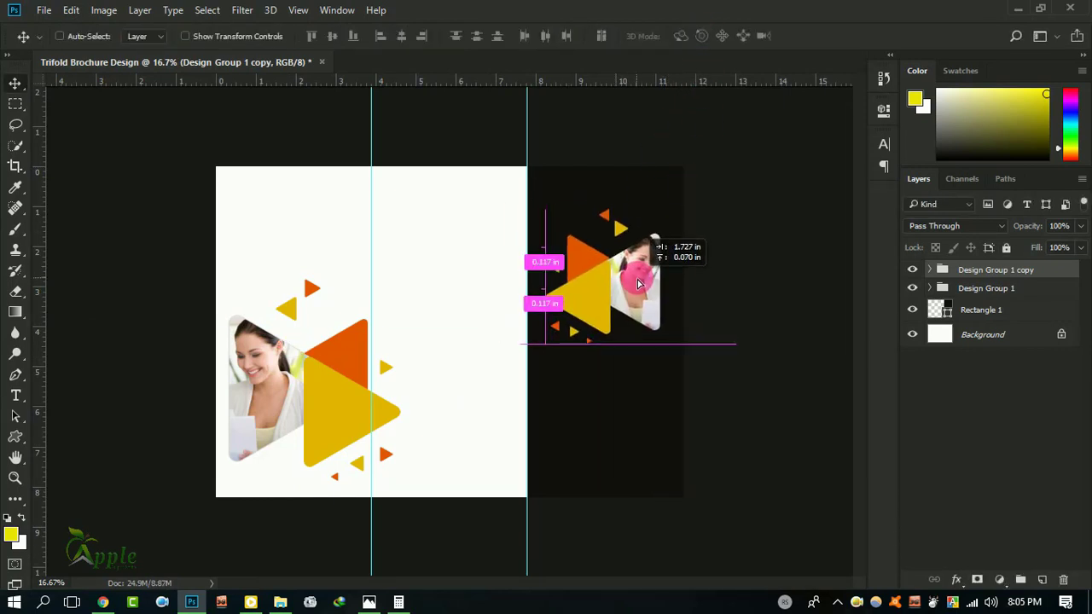
key("ctrl+t")
left_click_drag(736, 345, 783, 396)
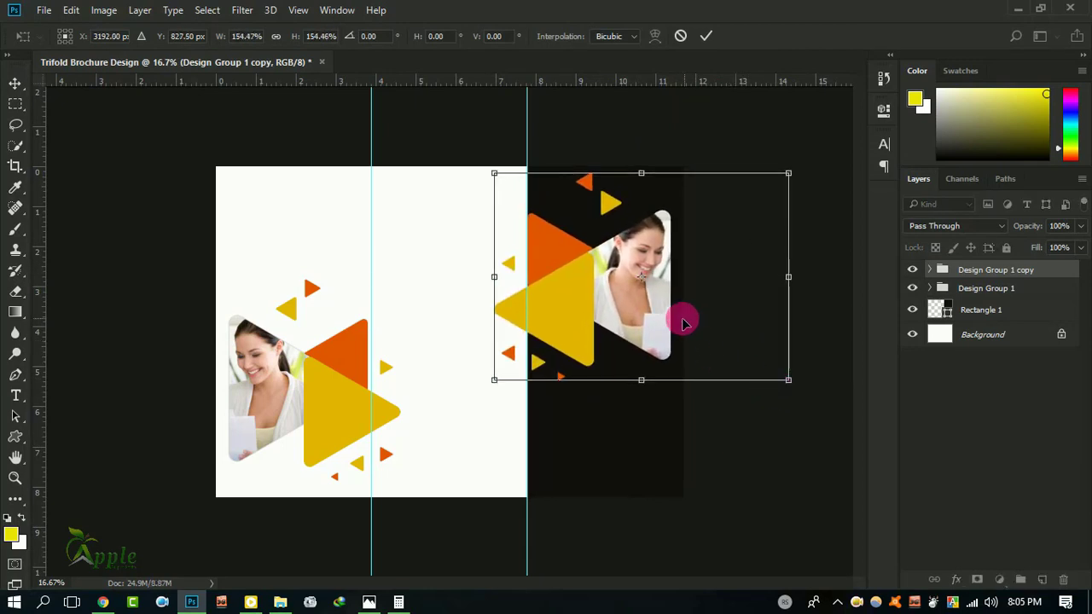
mouse_move(685, 316)
left_mouse_down()
mouse_move(670, 316)
mouse_move(681, 320)
left_mouse_up()
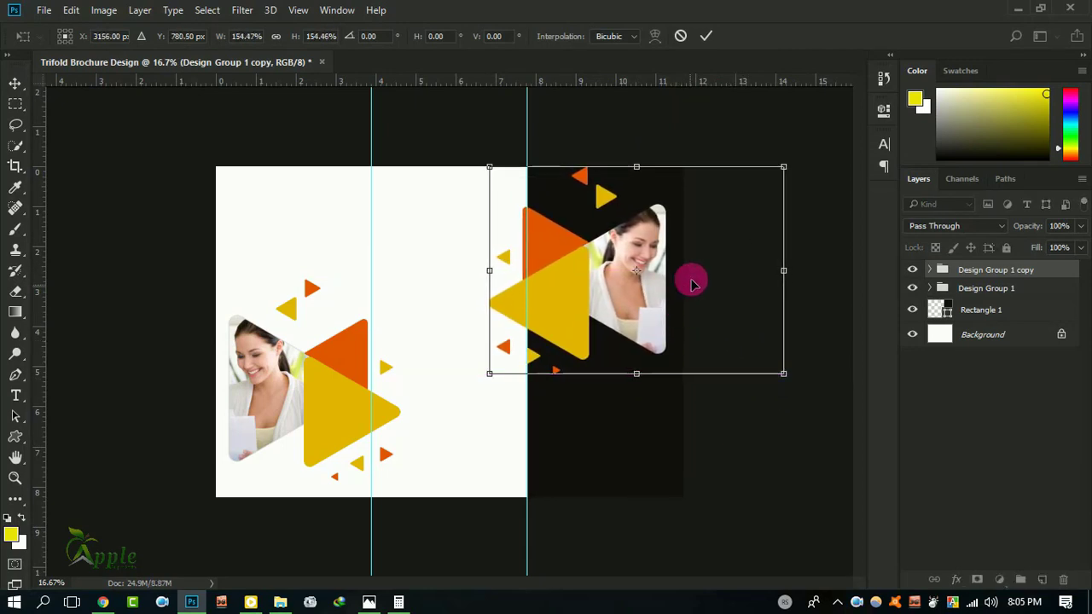
left_click(706, 36)
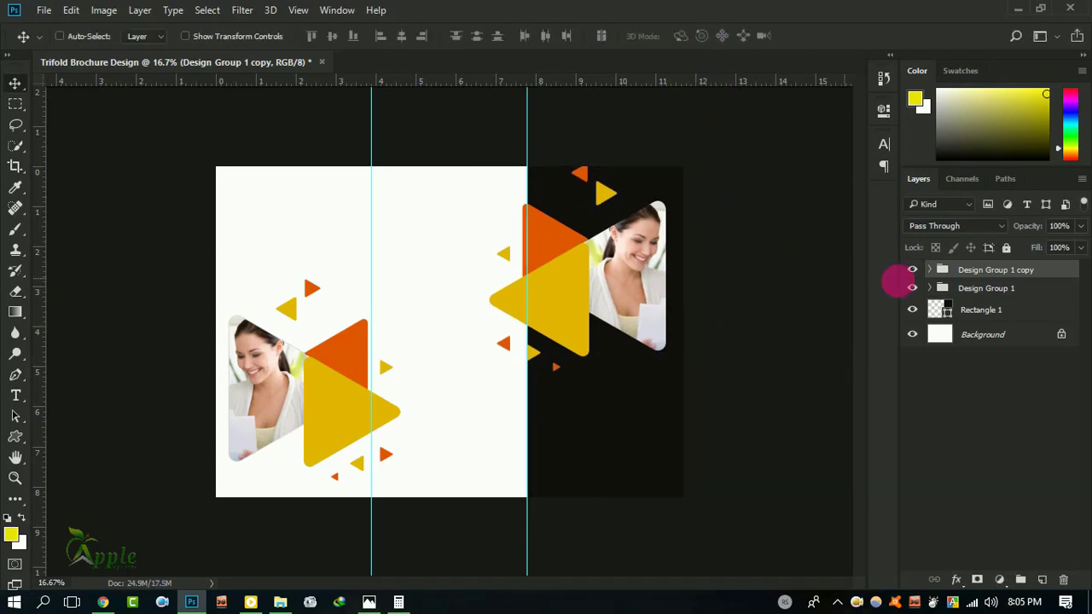
Step: Delete the top small orange triangle, Shape 1 copy 4, from the copied group
left_click(932, 269)
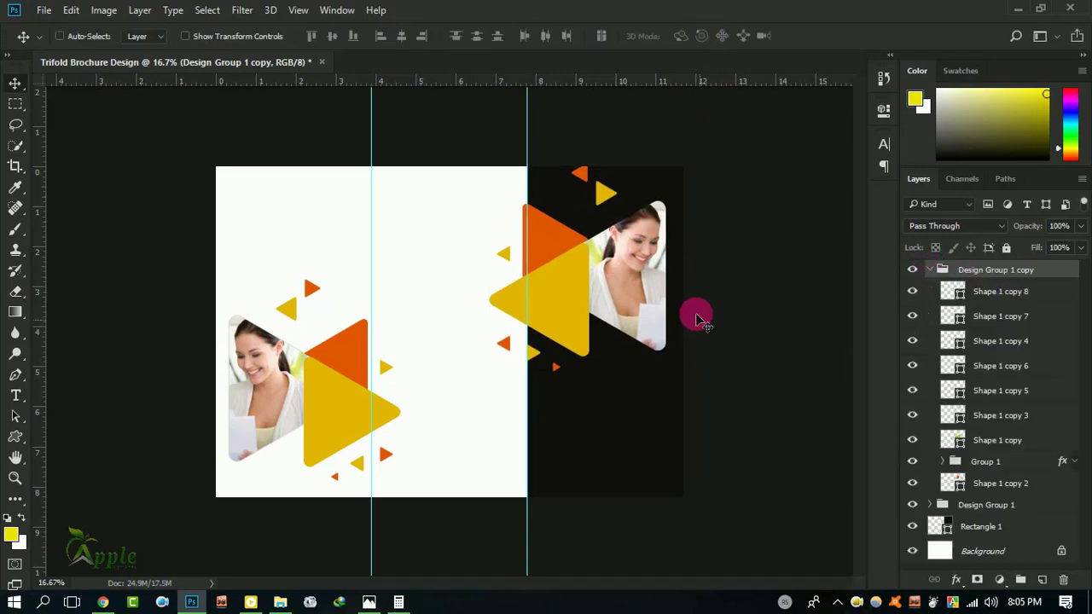
right_click(580, 175)
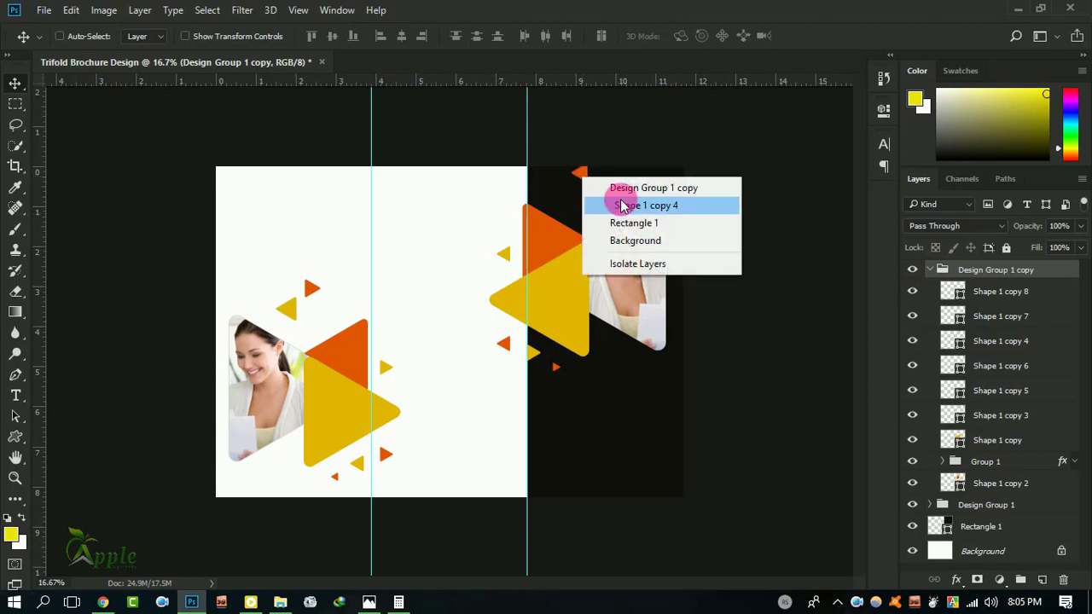
left_click(622, 204)
left_click_drag(1007, 341, 1062, 579)
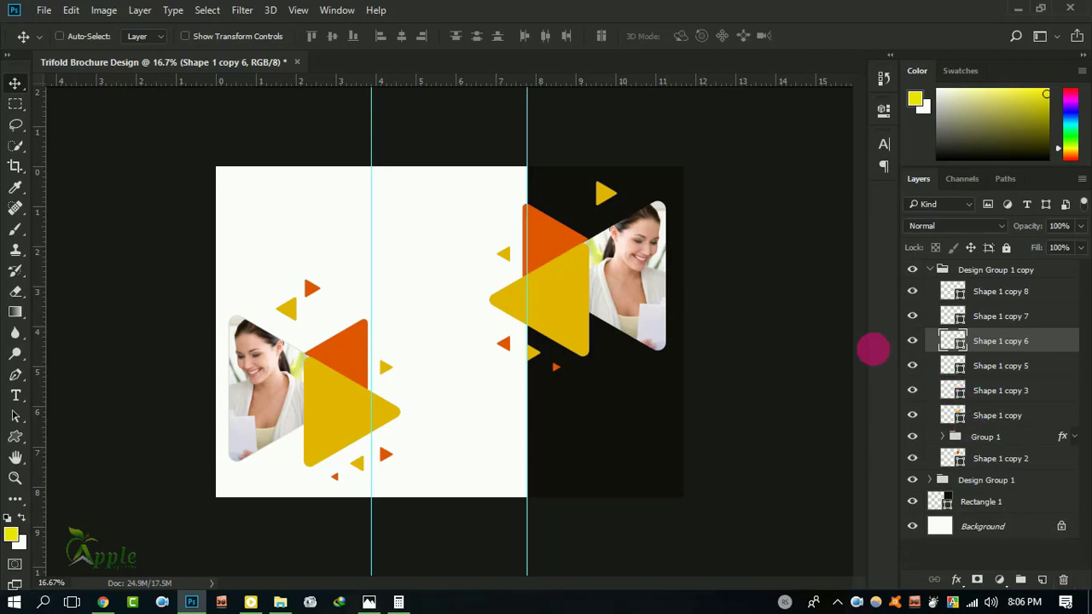
right_click(605, 197)
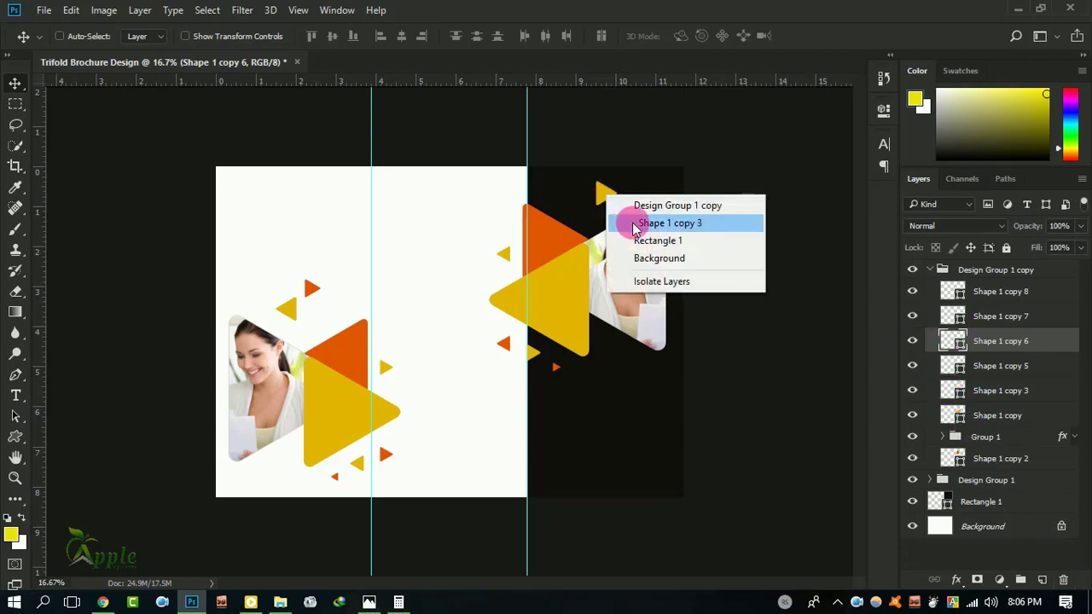
left_click(631, 222)
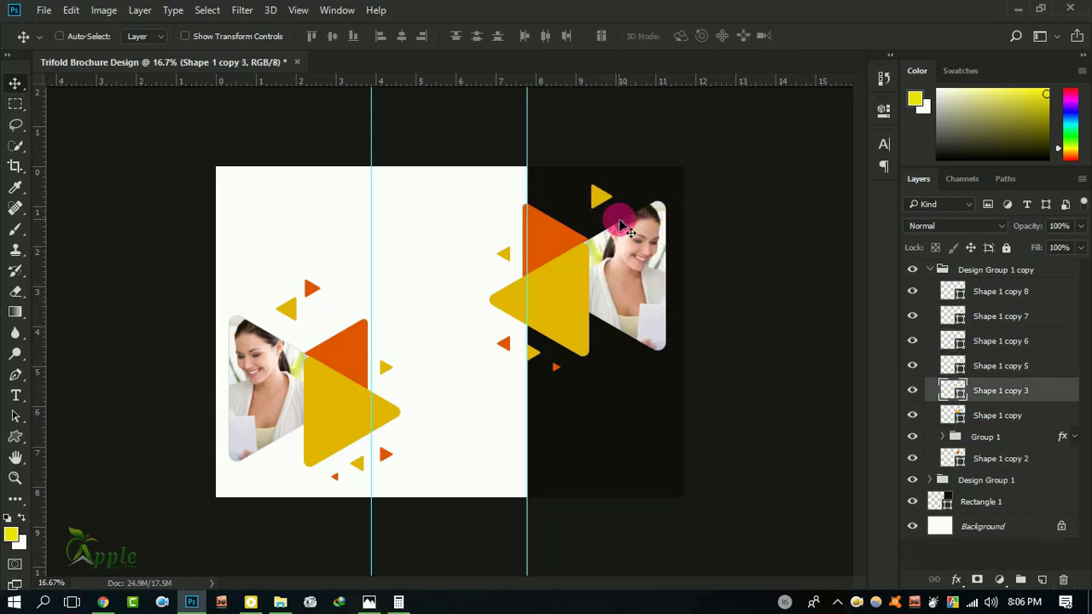
left_click(71, 9)
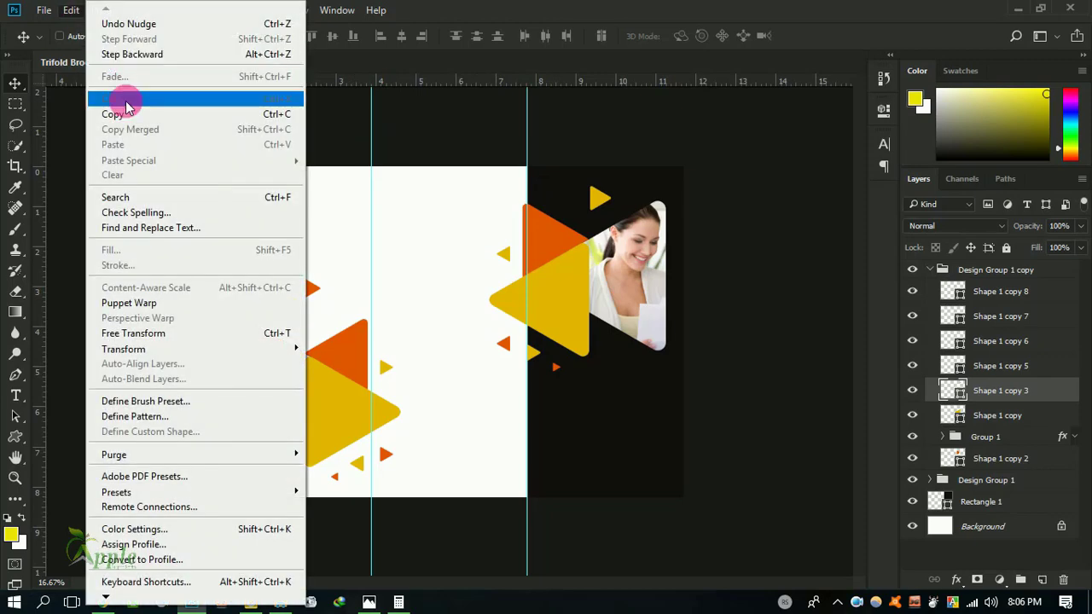
left_click(141, 333)
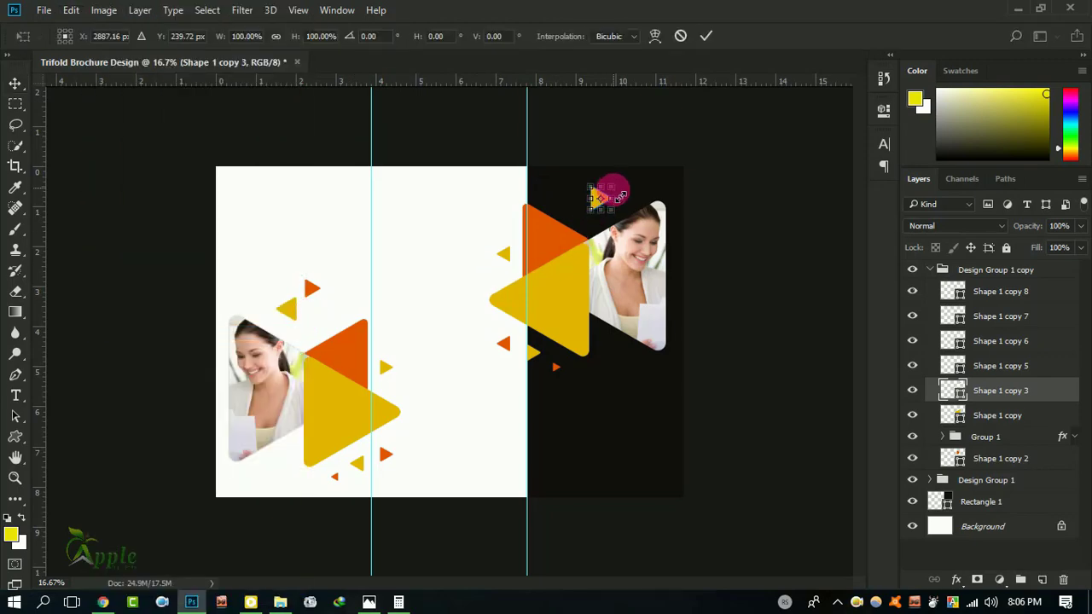
left_click(706, 35)
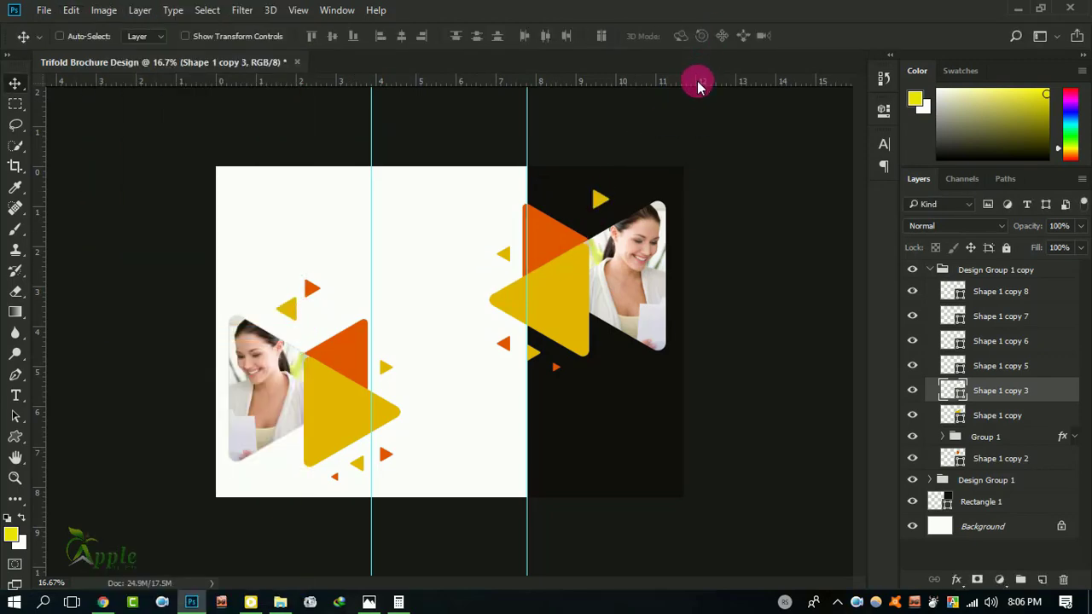
Step: Shrink the big yellow triangle, Shape 1 copy, to about 68% against the fold guide
right_click(550, 244)
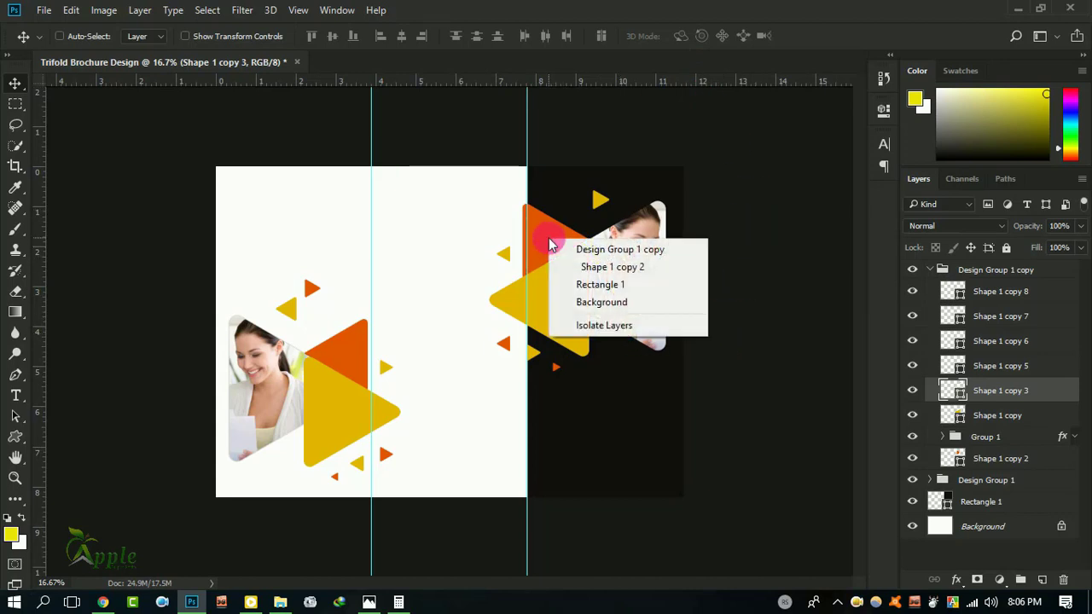
right_click(538, 295)
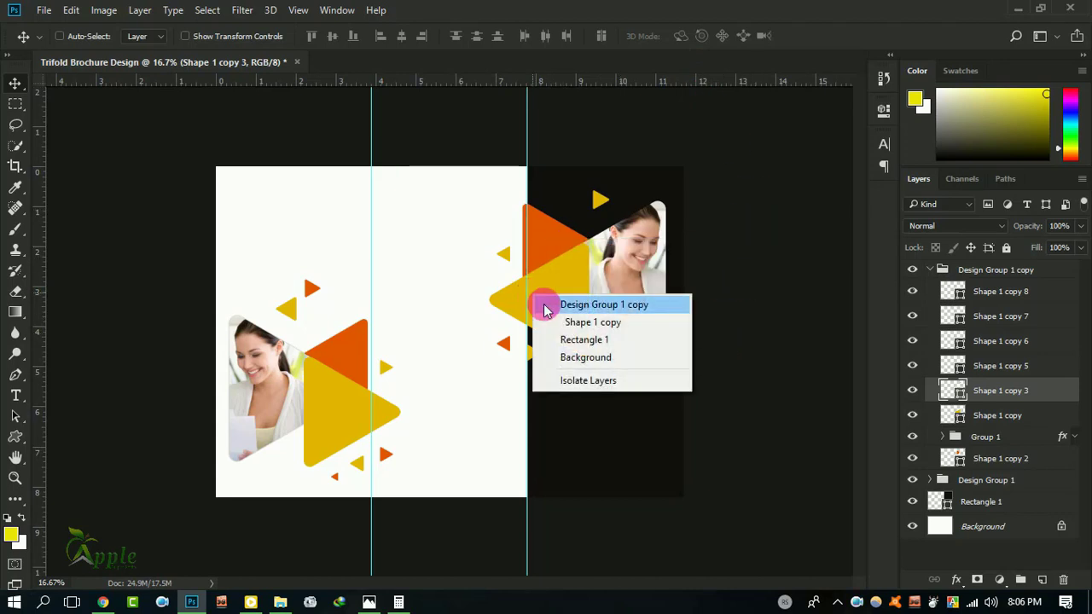
left_click(566, 319)
left_click(71, 9)
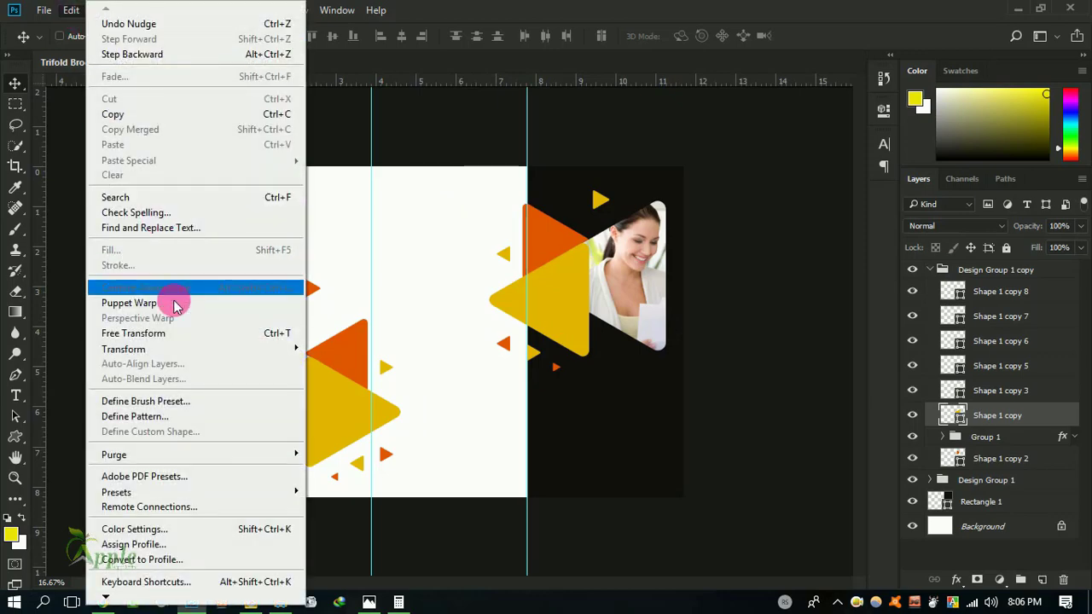
left_click(171, 333)
left_click_drag(490, 244, 505, 262)
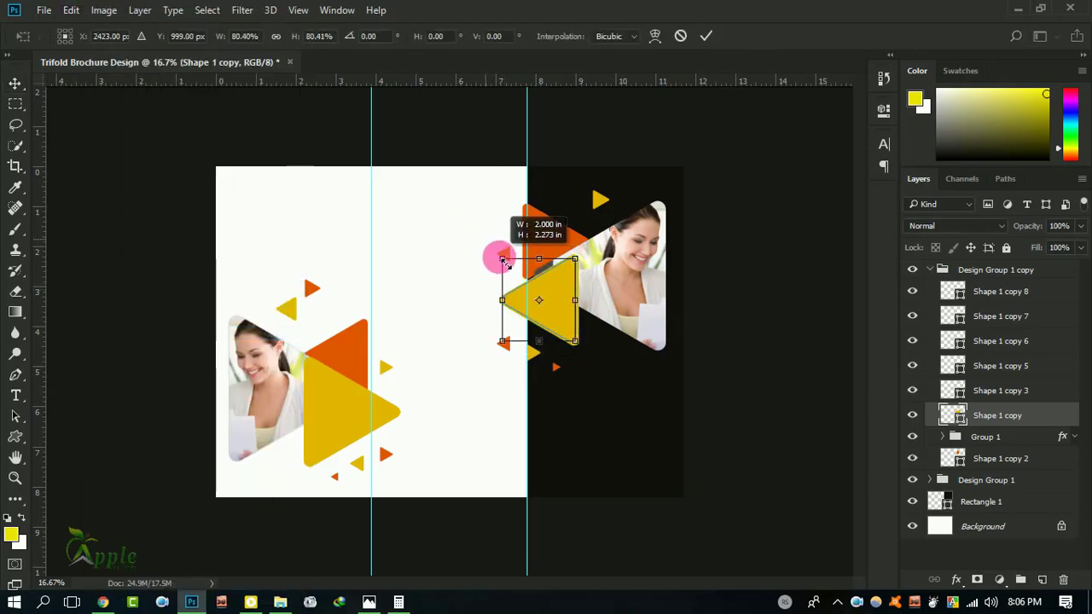
left_click_drag(554, 300, 571, 282)
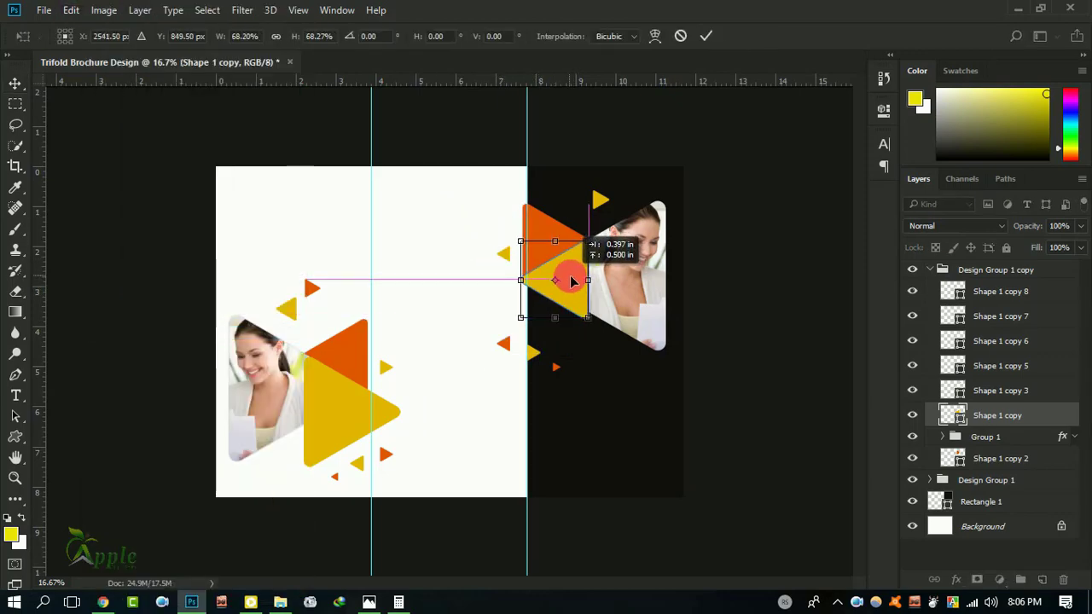
left_click(706, 37)
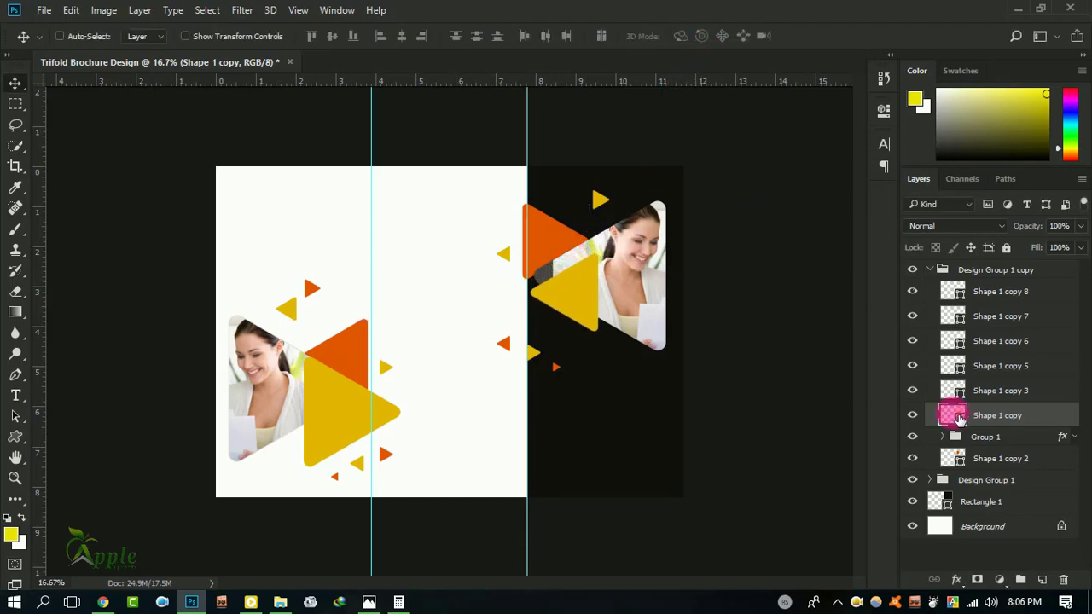
Step: Fill Shape 1 copy with orange e35601 and move it to the bottom of the group
double_click(954, 415)
left_click(551, 244)
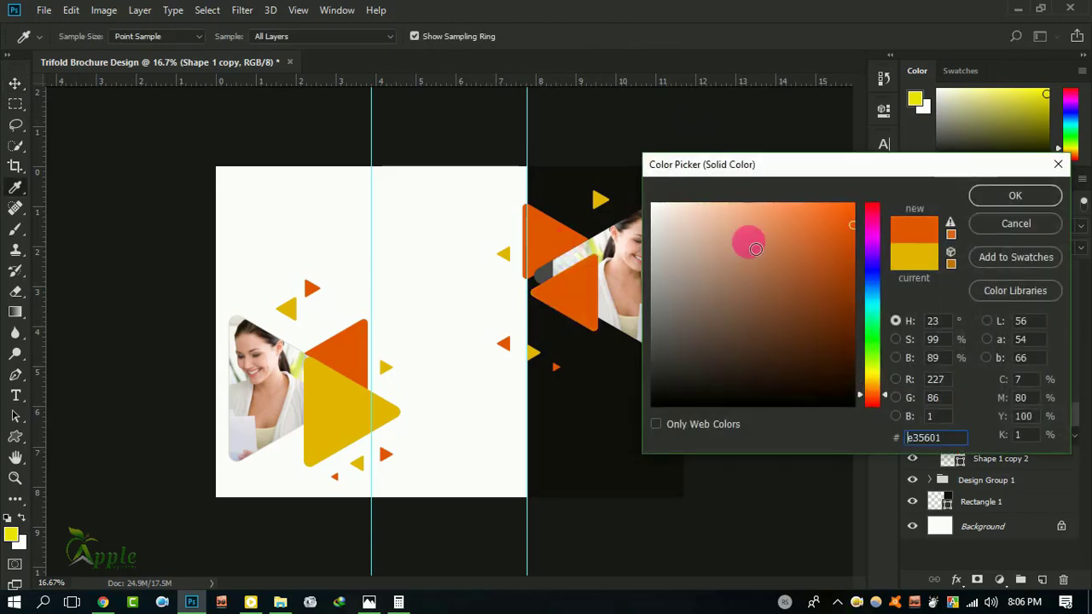
left_click(1015, 195)
left_click_drag(997, 417, 992, 472)
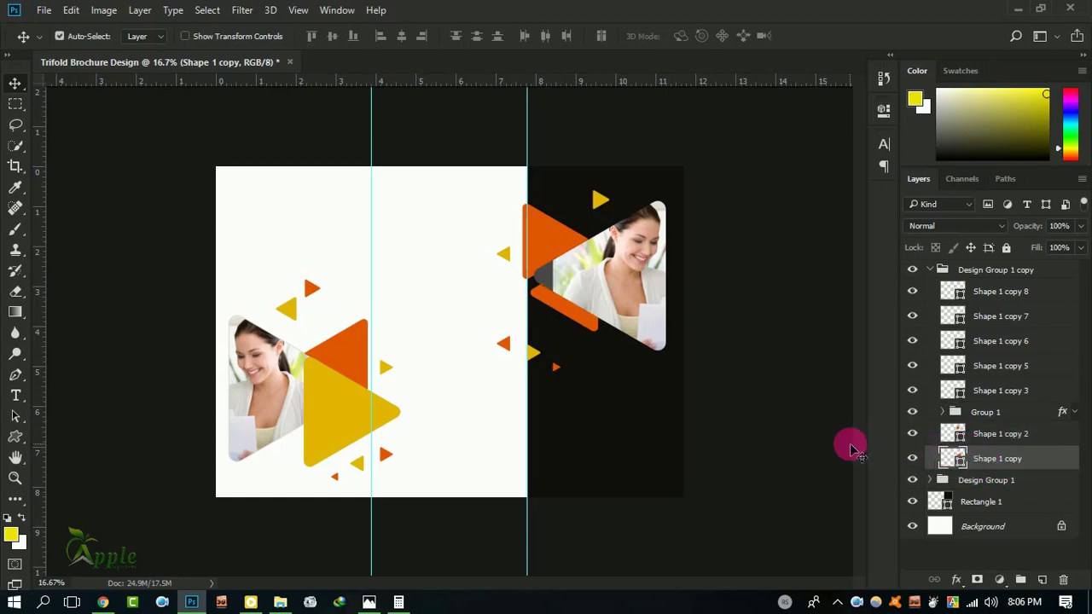
left_click_drag(552, 243, 574, 253)
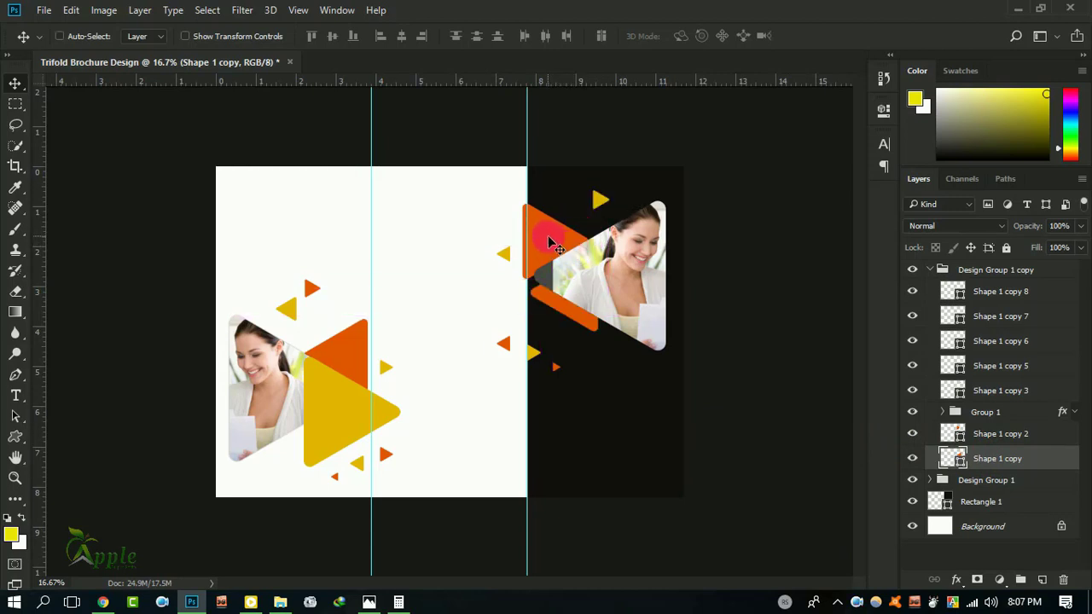
Step: Nudge the Shape 1 copy 2 triangle up-right and recolour it yellow #e2b500
right_click(552, 243)
left_click(588, 264)
left_click_drag(556, 237, 570, 223)
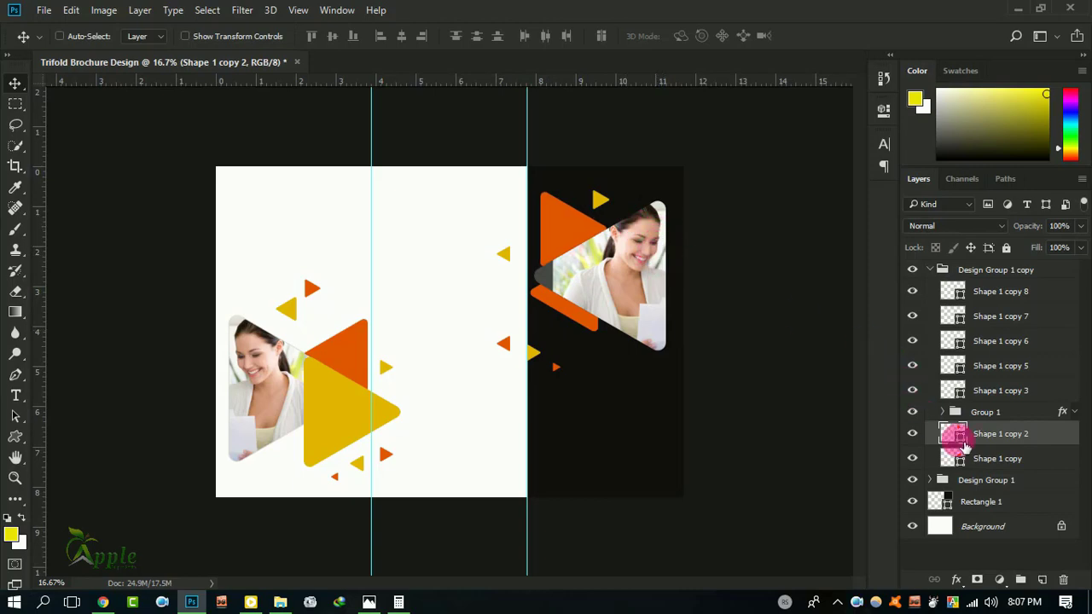
double_click(959, 435)
left_click(334, 430)
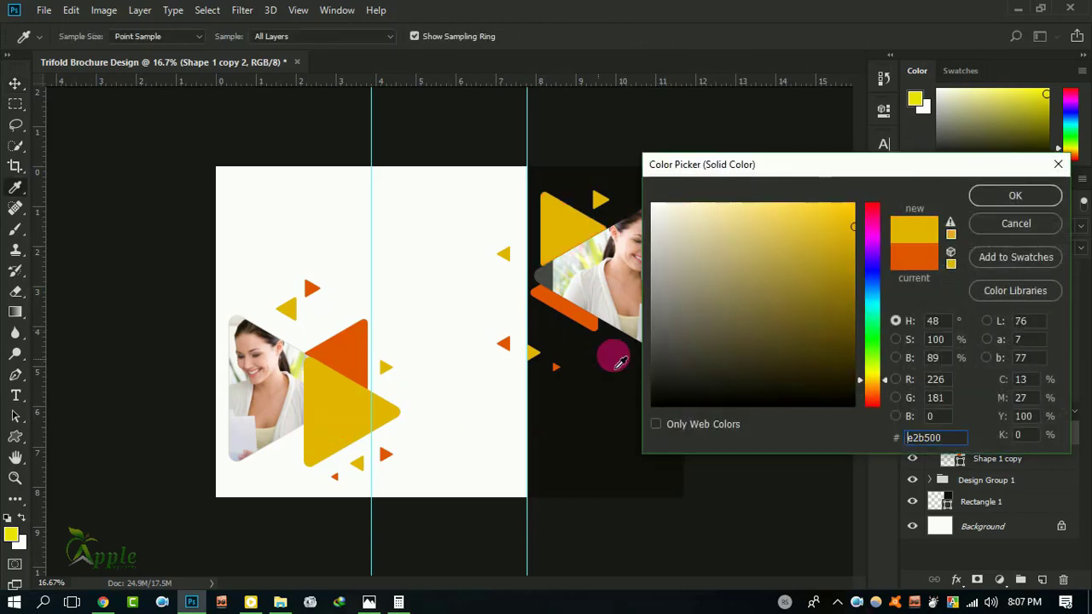
left_click(1007, 193)
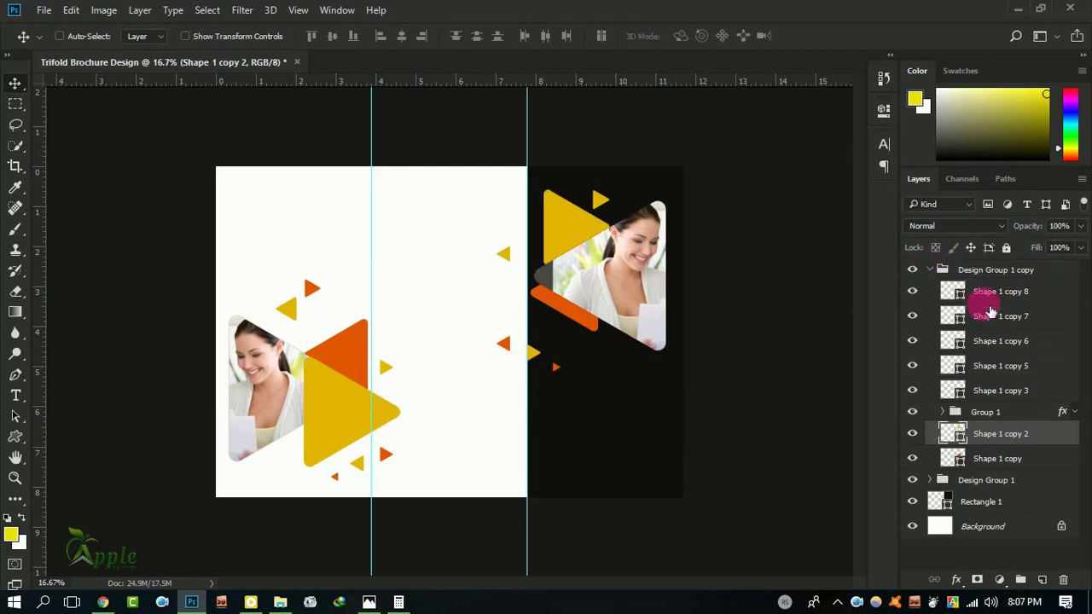
Step: Recolour the Shape 1 copy 3 triangle with orange sampled from the stripe
right_click(603, 203)
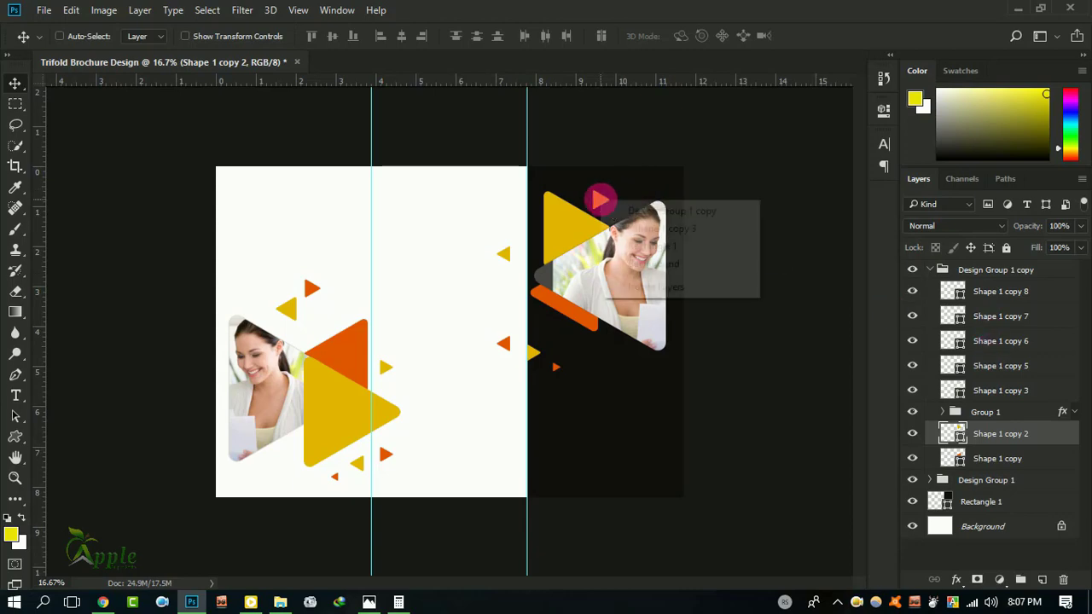
left_click(653, 229)
double_click(946, 388)
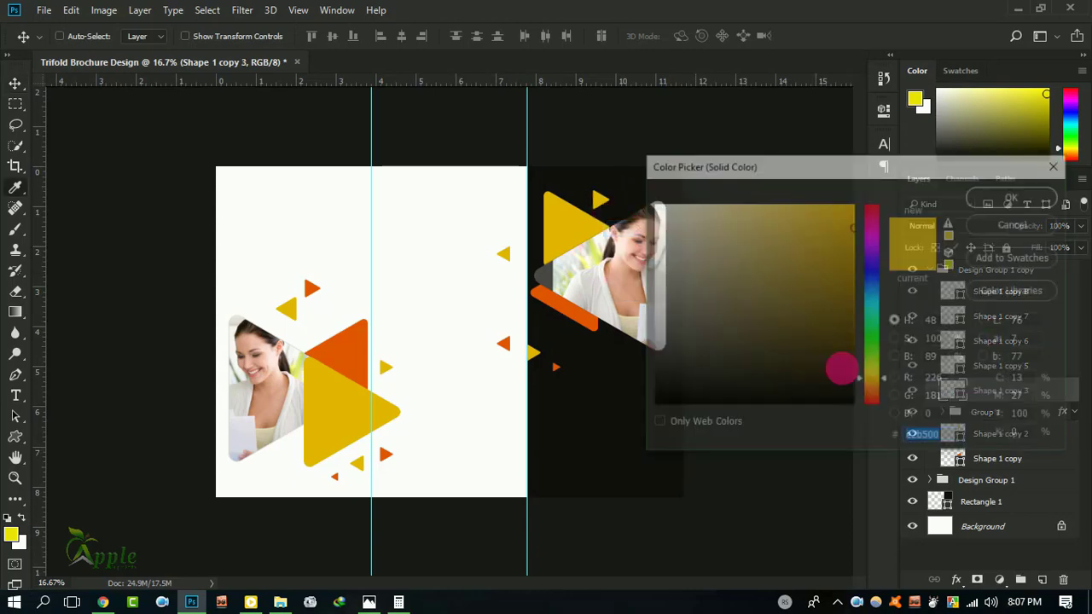
left_click(565, 321)
left_click(1014, 196)
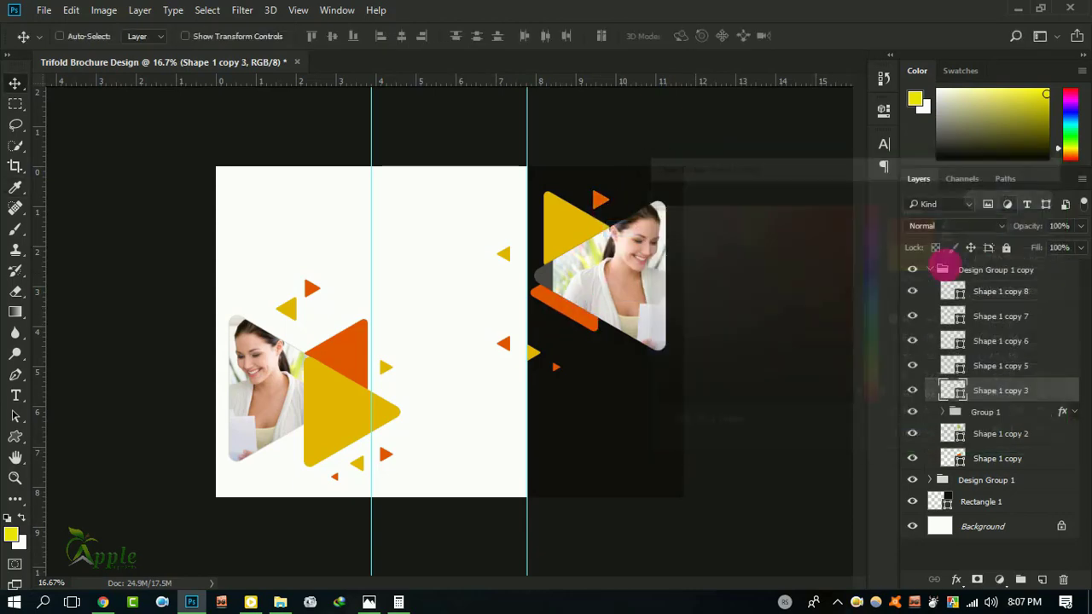
left_click_drag(546, 366, 533, 366)
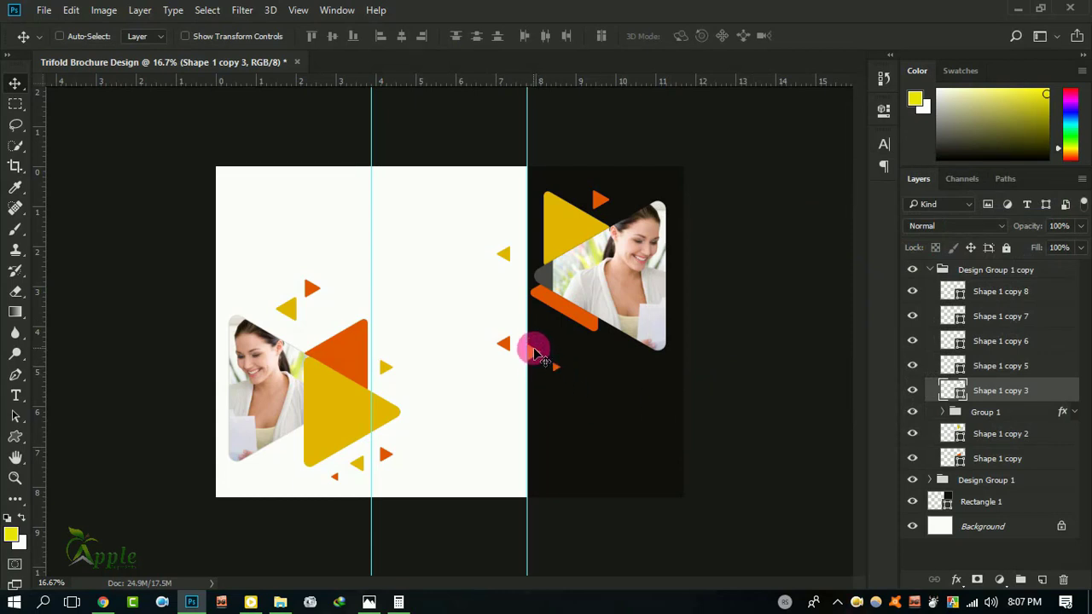
Step: Select small triangles Shape 1 copy 5–8, try moving them, then undo the move
right_click(535, 354)
left_click(579, 378)
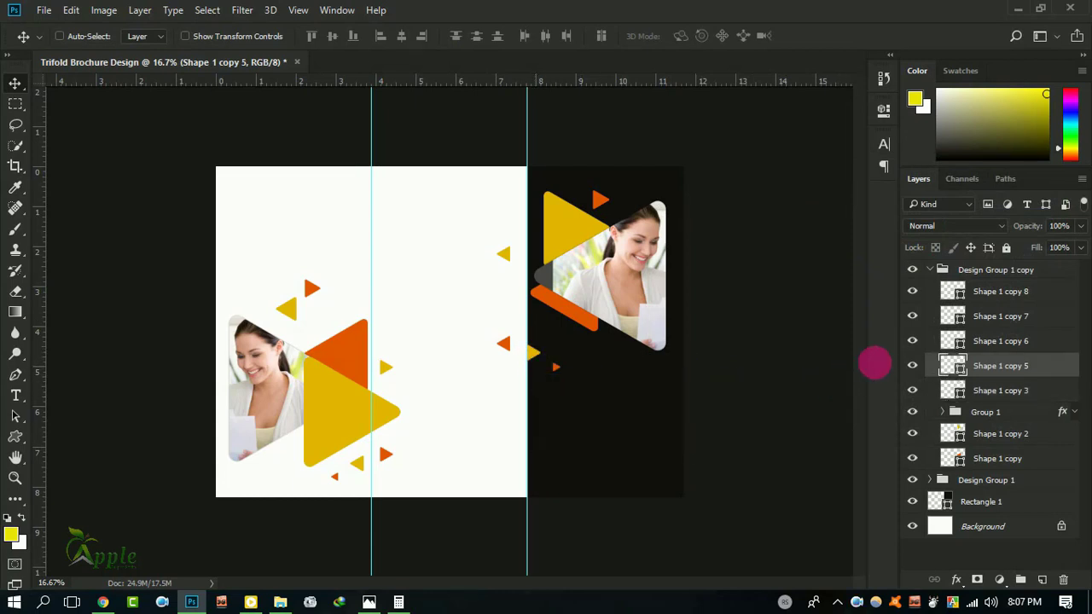
left_click(979, 345, "ctrl")
left_click(911, 316)
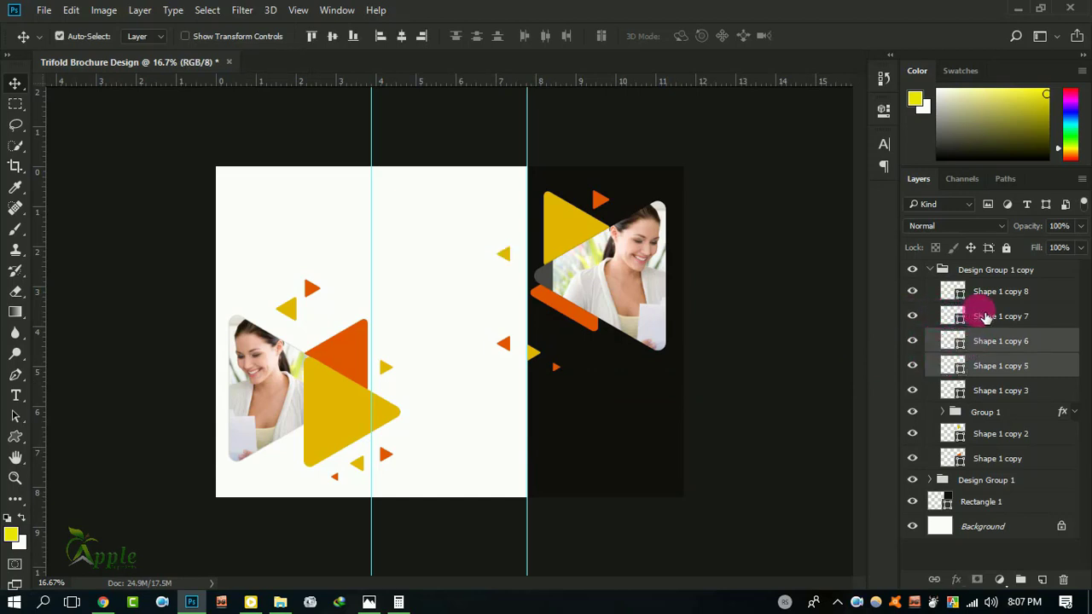
left_click(944, 300, "shift")
left_click(911, 292)
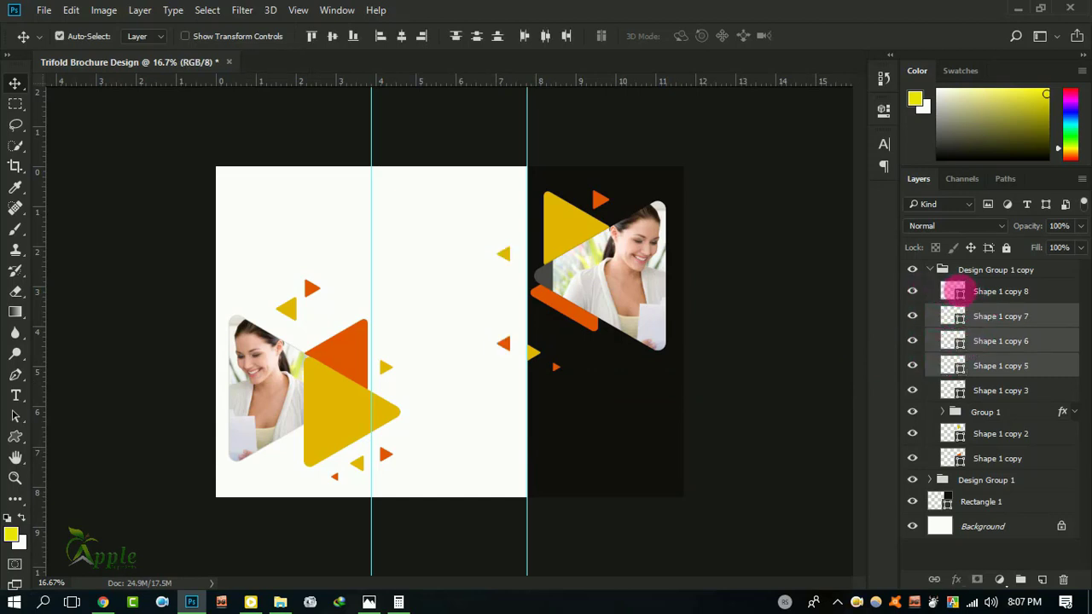
mouse_move(596, 343)
left_mouse_down()
mouse_move(674, 412)
mouse_move(663, 433)
left_mouse_up()
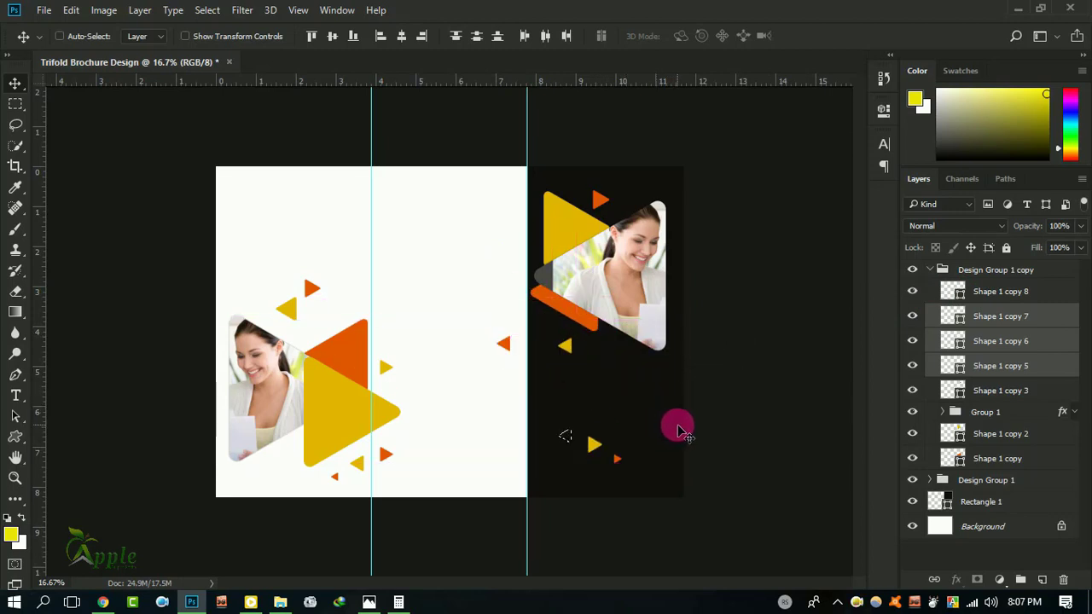
key("ctrl+z")
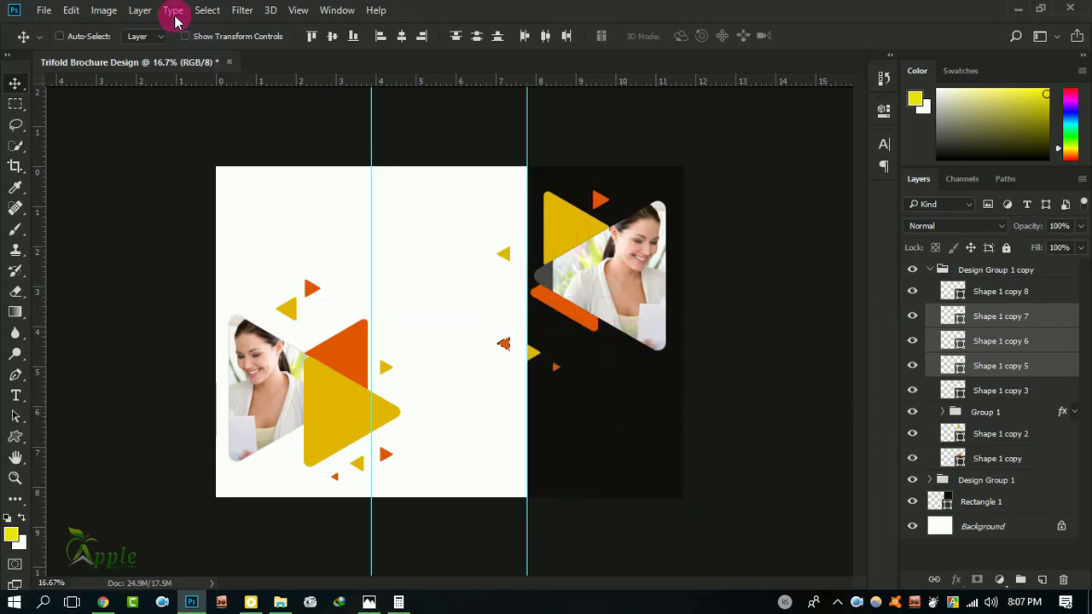
Step: Move the small triangles Shape 1 copy 5–8 below the photo
left_click(207, 10)
left_click(221, 43)
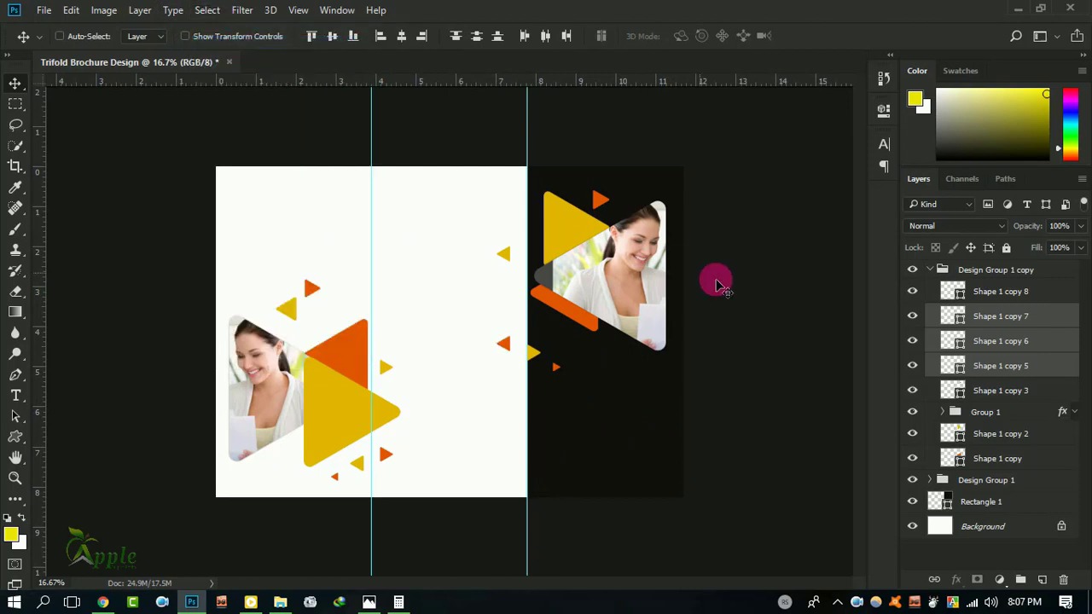
left_click(987, 305, "shift")
mouse_move(570, 363)
left_mouse_down()
mouse_move(635, 448)
mouse_move(653, 344)
left_mouse_up()
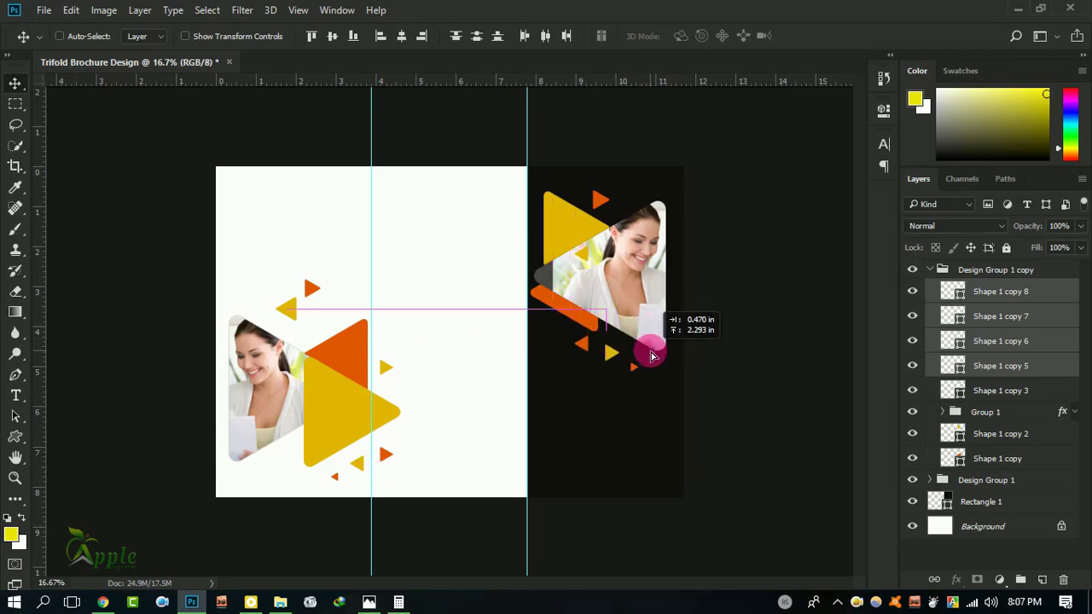
left_click_drag(652, 344, 671, 382)
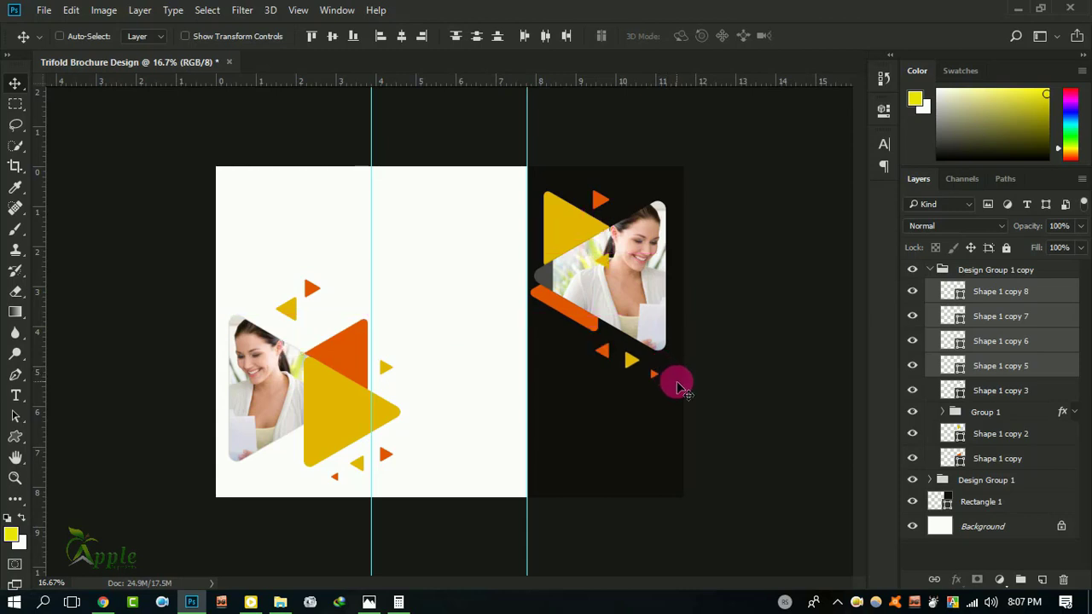
Step: Move the Shape 1 copy 7 triangle up near the top yellow triangle
left_click(977, 299)
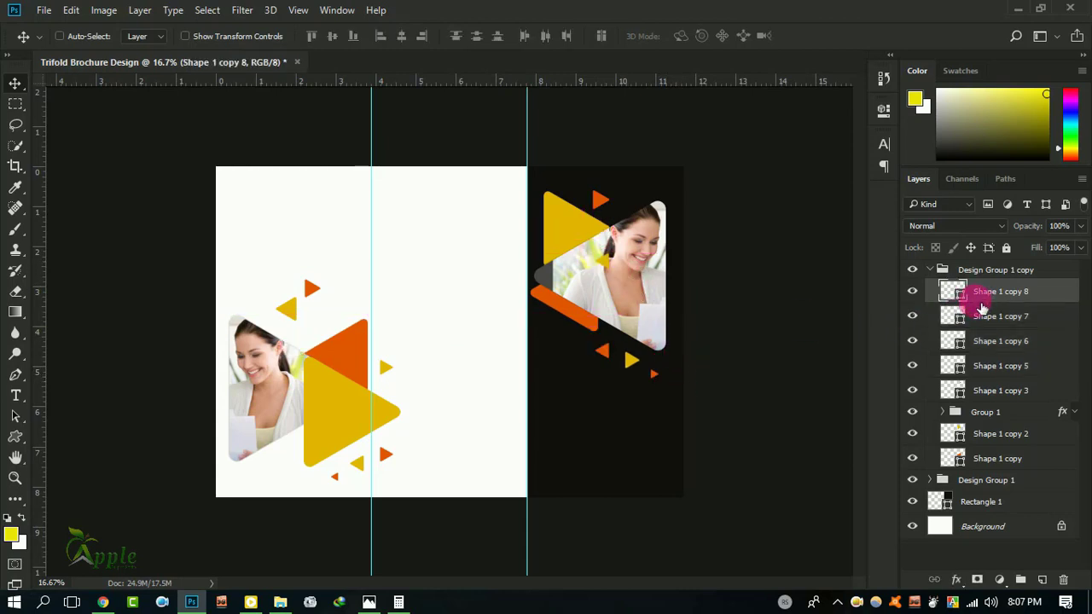
right_click(609, 267)
left_click(653, 291)
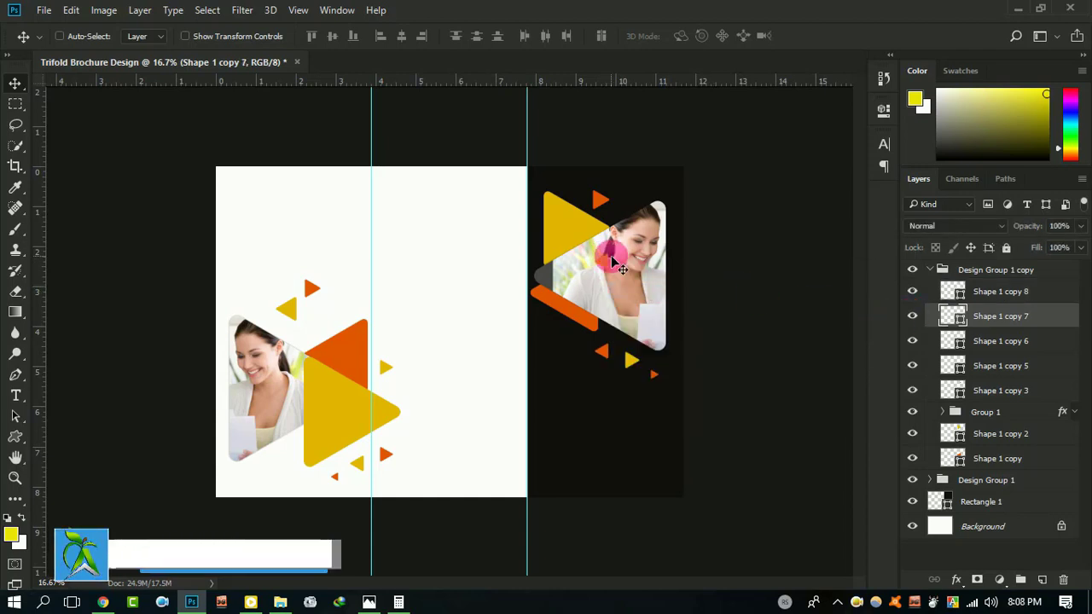
mouse_move(611, 255)
left_mouse_down()
mouse_move(656, 202)
mouse_move(665, 374)
mouse_move(651, 182)
left_mouse_up()
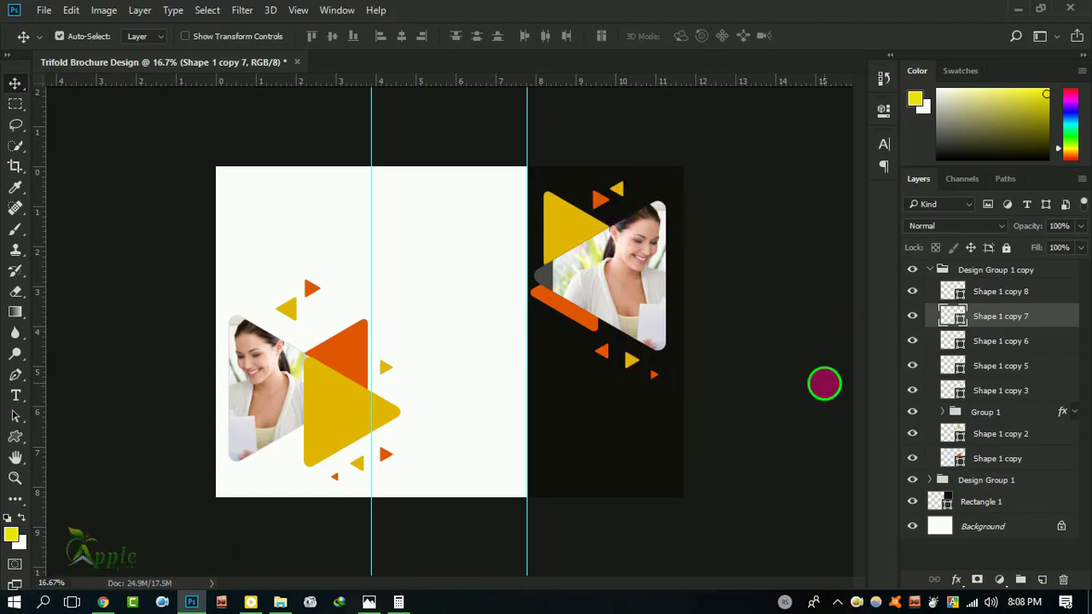
Step: Collapse Design Group 1 copy and expand Design Group 1
left_click(932, 269)
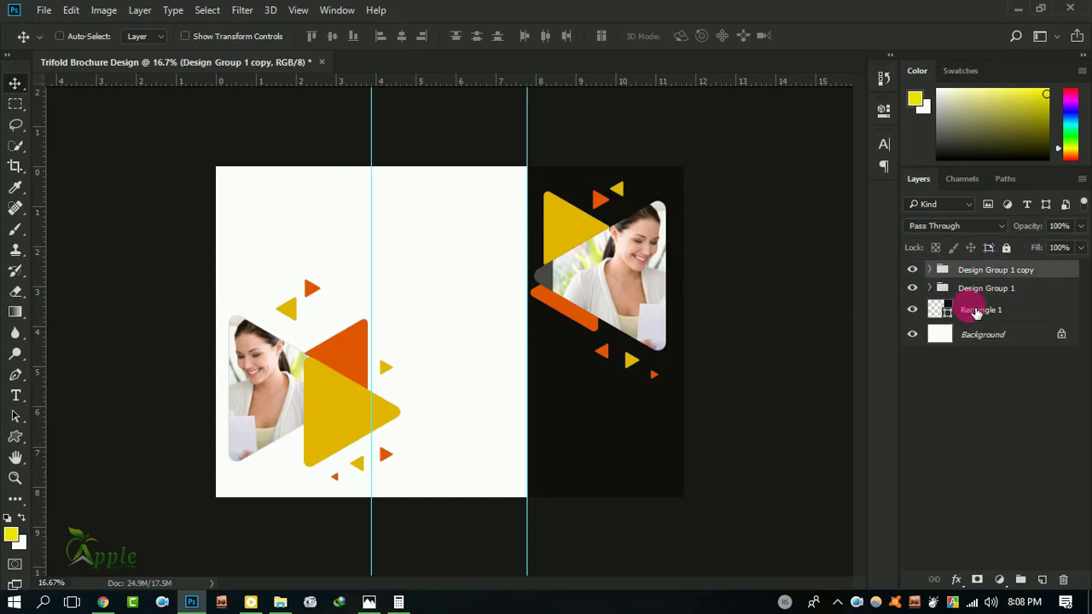
left_click(955, 309)
left_click(943, 290)
left_click_drag(943, 293, 938, 313)
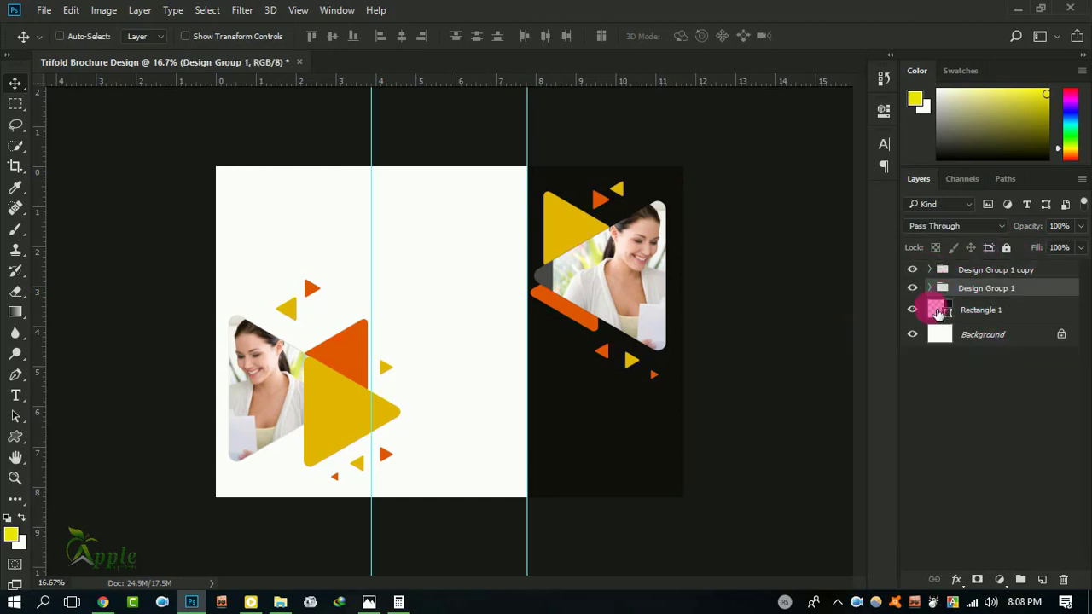
left_click(931, 288)
Step: Delete the old businesswoman photo layer from Group 1
left_click(1000, 501)
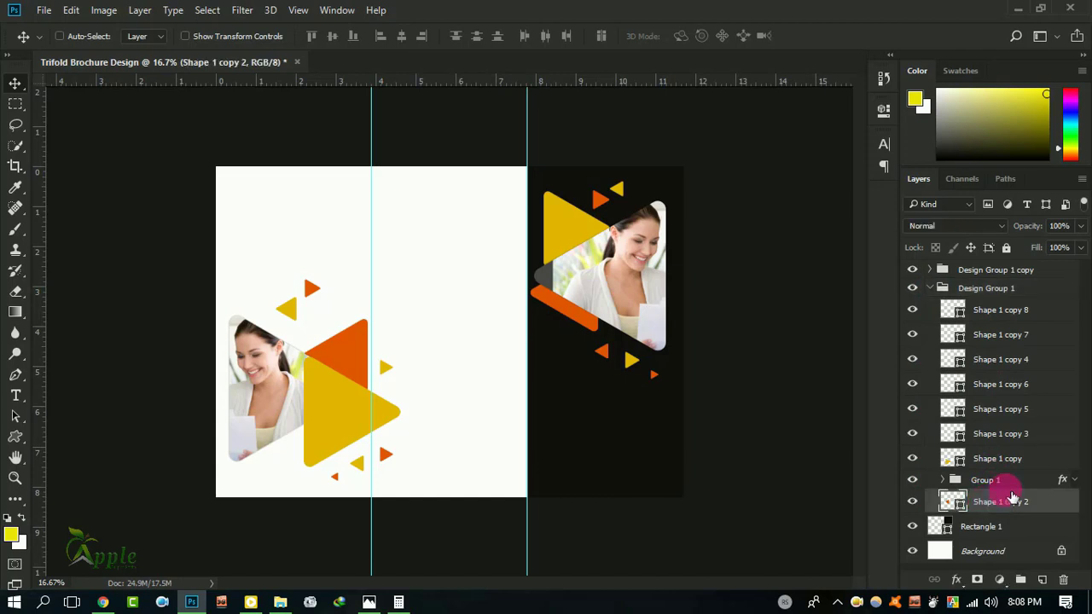
left_click(974, 486)
left_click(942, 481)
mouse_move(1028, 503)
left_mouse_down()
mouse_move(1073, 589)
mouse_move(1063, 580)
left_mouse_up()
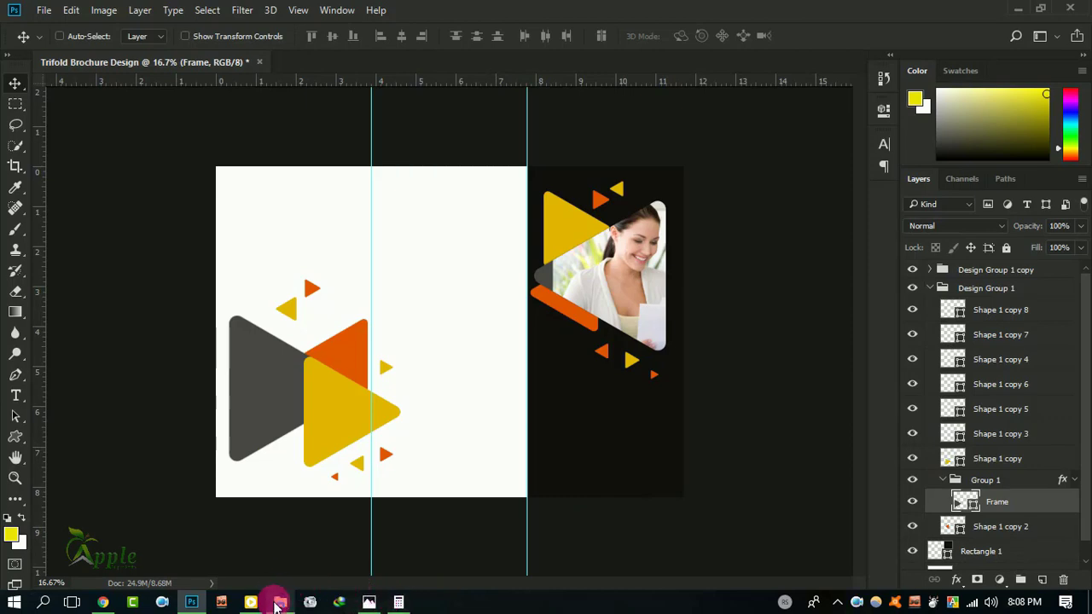
Step: Drag the Conversational-Intelligence-Masterclass photo onto the canvas and scale it to about 33%
left_click(280, 603)
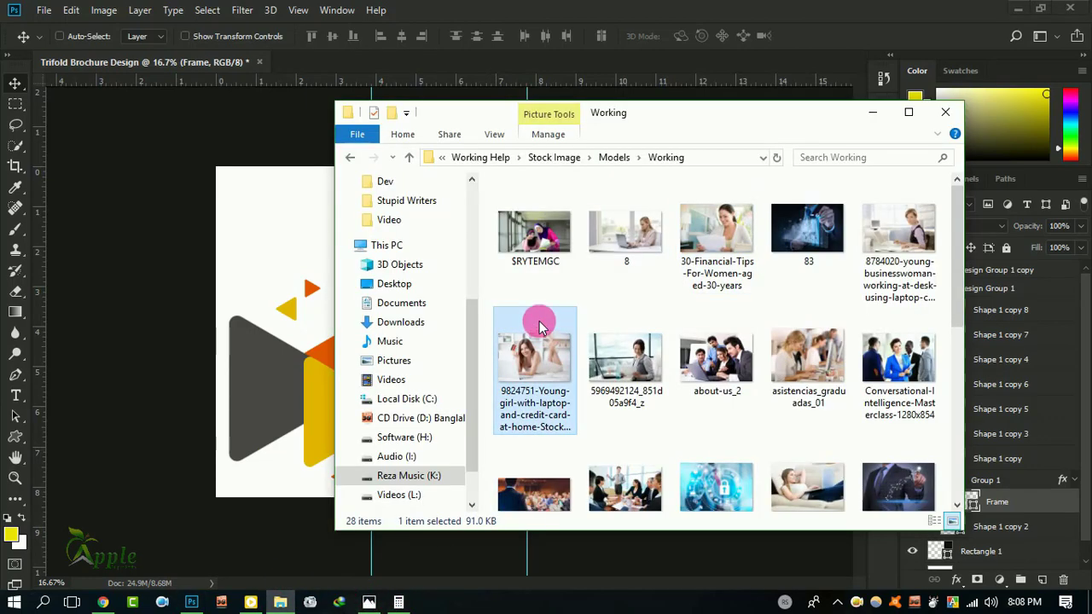
left_click(539, 253)
left_click(807, 259)
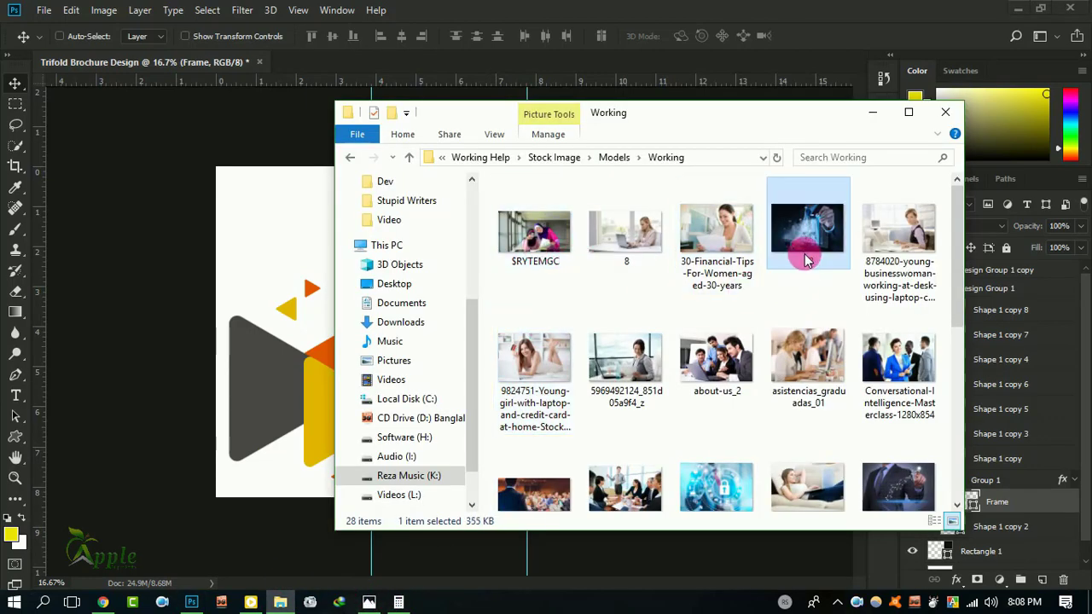
mouse_move(807, 235)
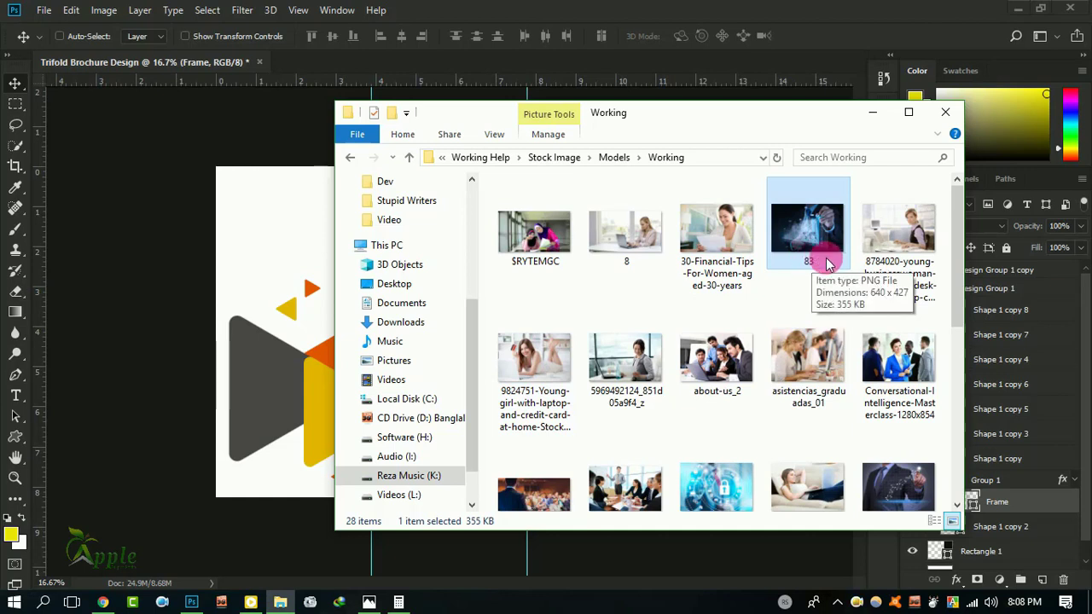
scroll(766, 375, "down", 1)
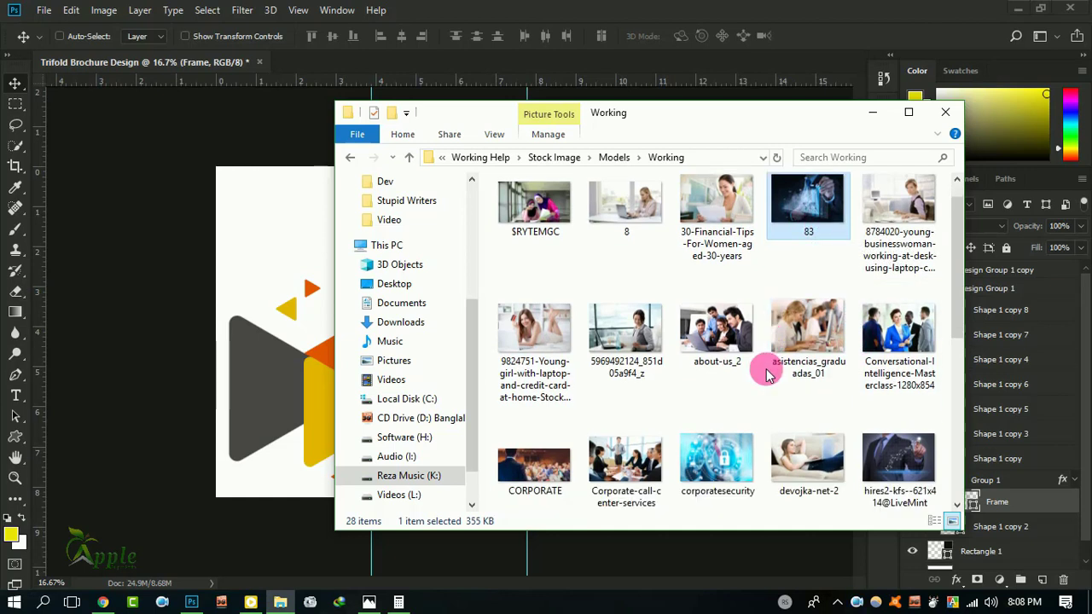
mouse_move(900, 363)
left_mouse_down()
mouse_move(256, 396)
mouse_move(313, 392)
left_mouse_up()
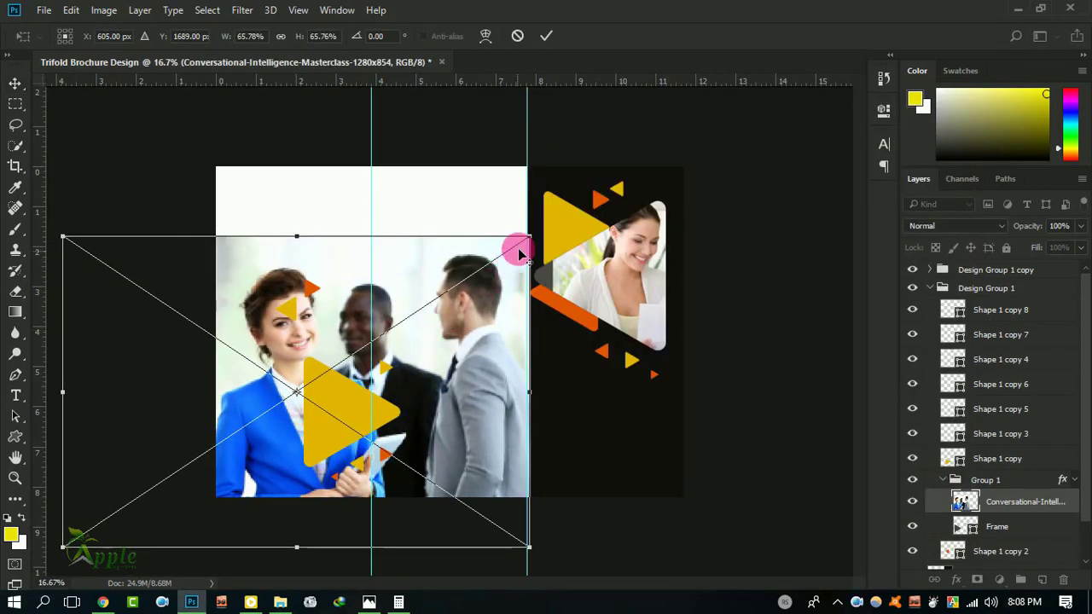
mouse_move(517, 248)
left_mouse_down()
mouse_move(376, 345)
mouse_move(342, 348)
left_mouse_up()
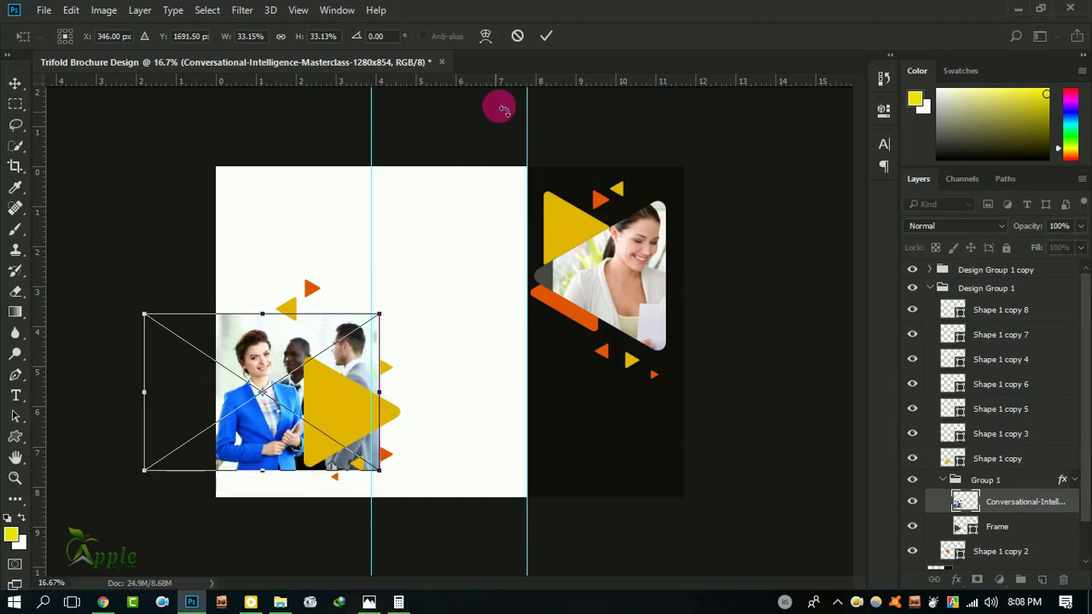
left_click(546, 36)
Step: Clip the new photo inside the Frame triangle and shift it into place
right_click(1024, 507)
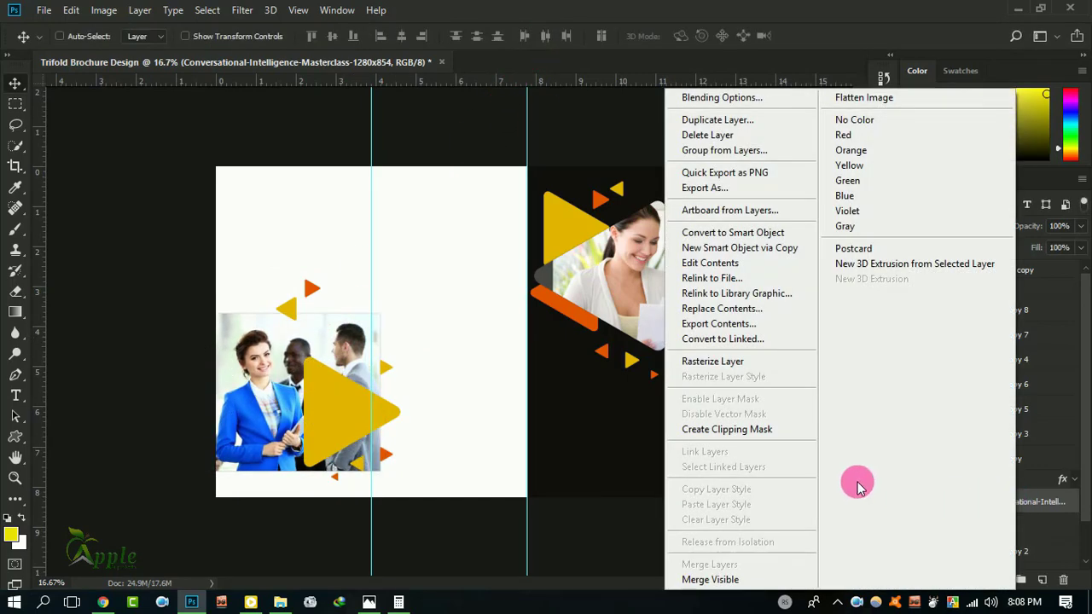
left_click(734, 429)
mouse_move(340, 337)
left_mouse_down()
mouse_move(313, 312)
mouse_move(515, 375)
left_mouse_up()
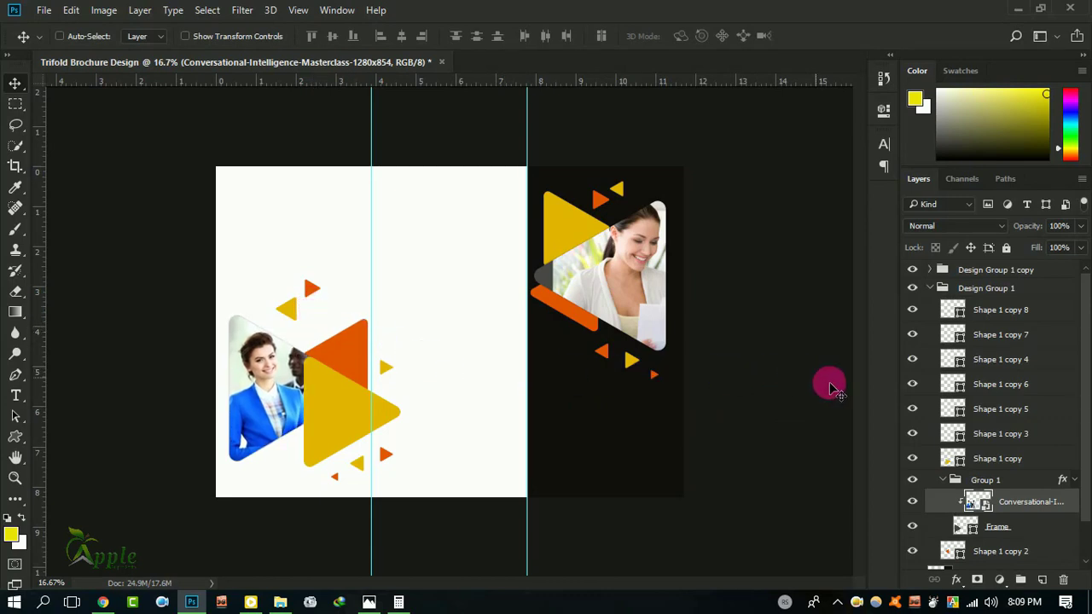
left_click(948, 482)
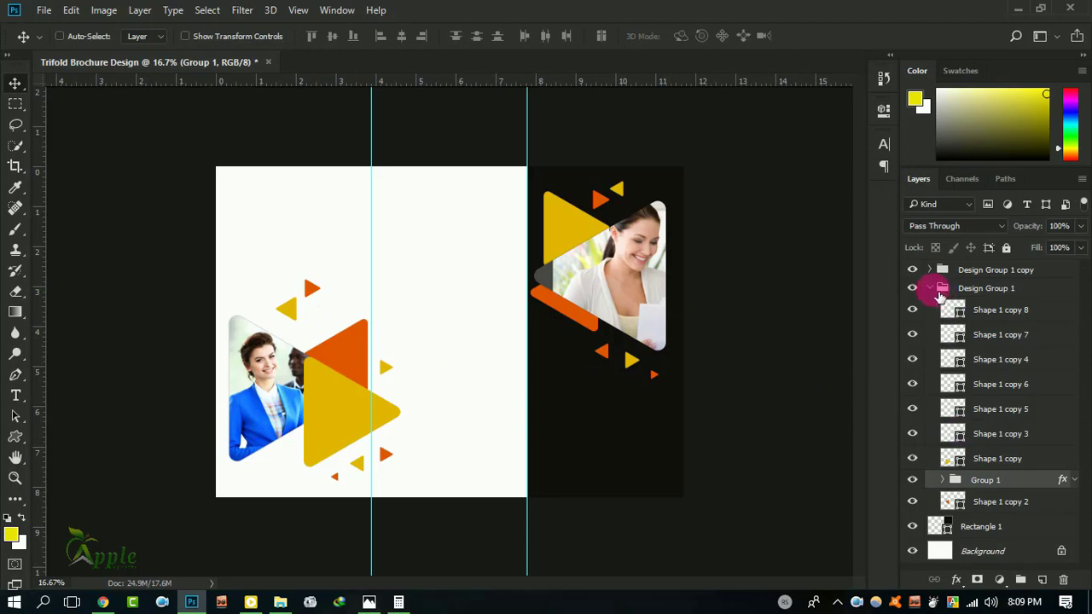
Step: Start a text layer on the white panel using the sampled dark background colour
left_click(931, 289)
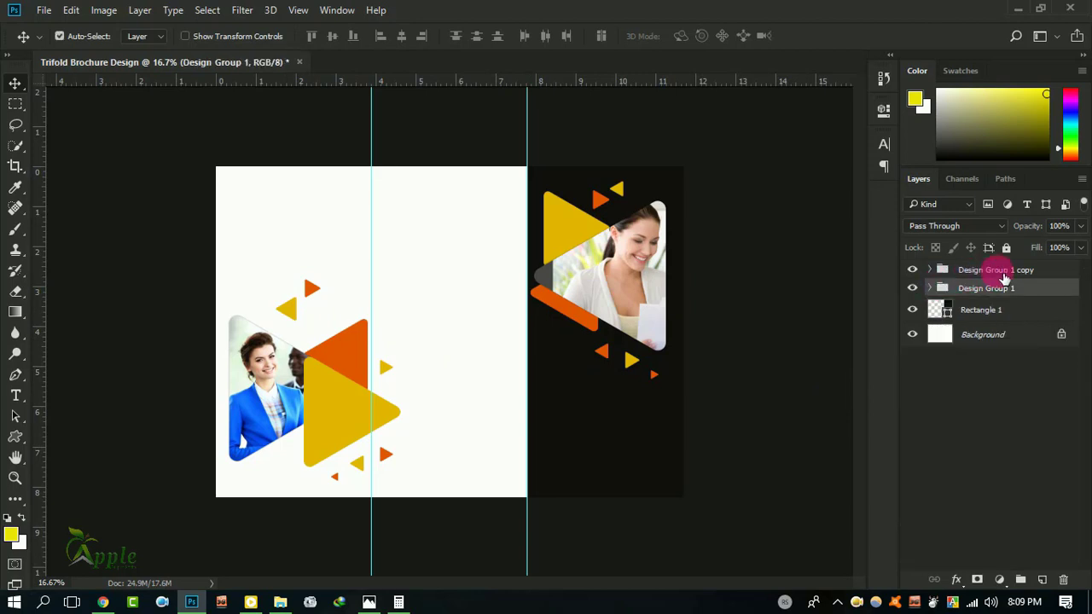
left_click(981, 272)
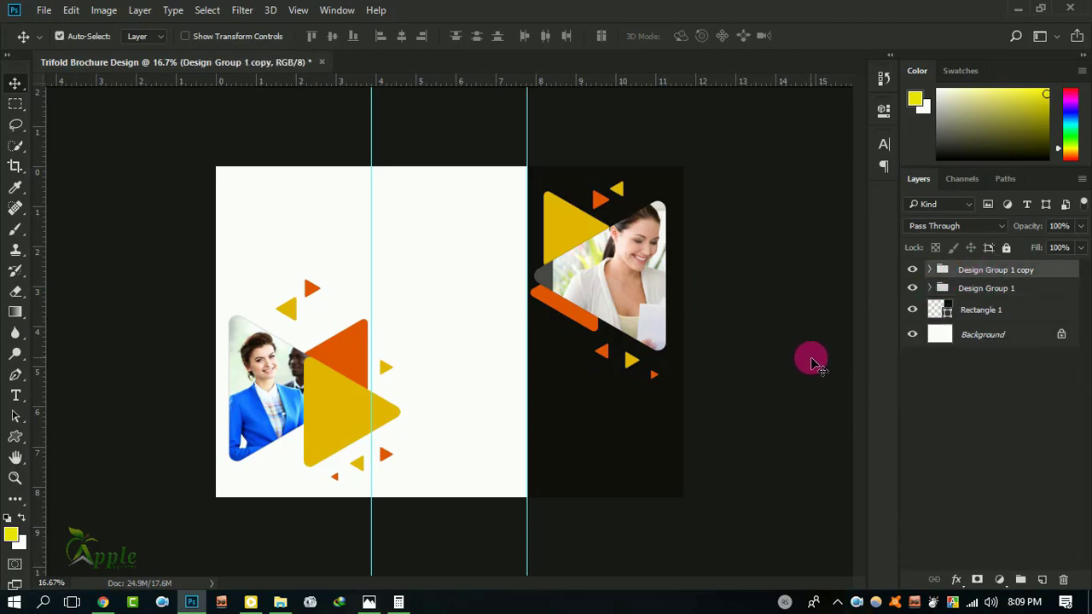
left_click(15, 397)
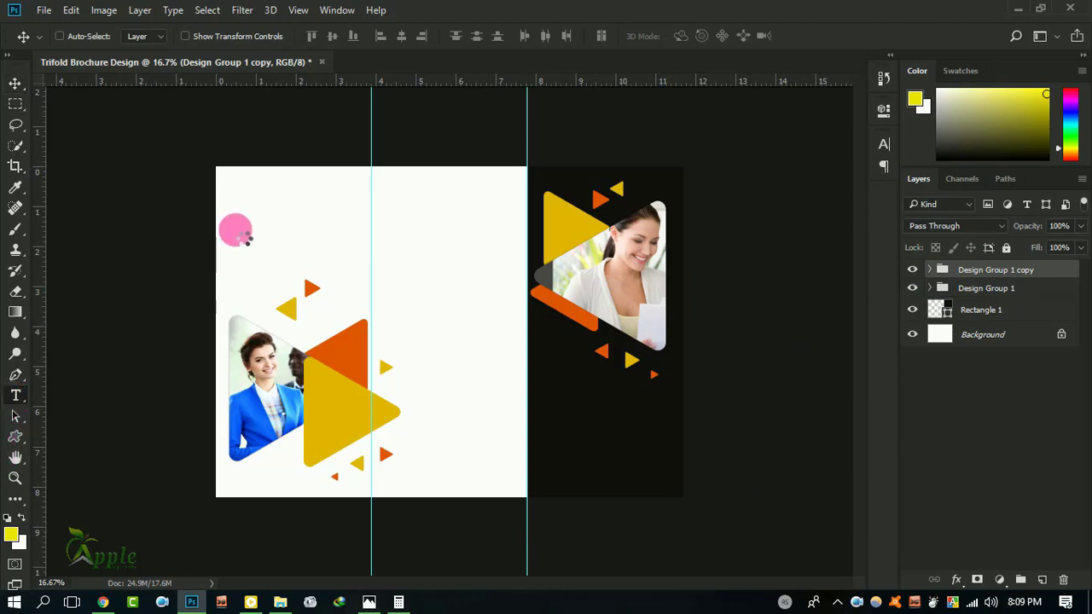
left_click(243, 214)
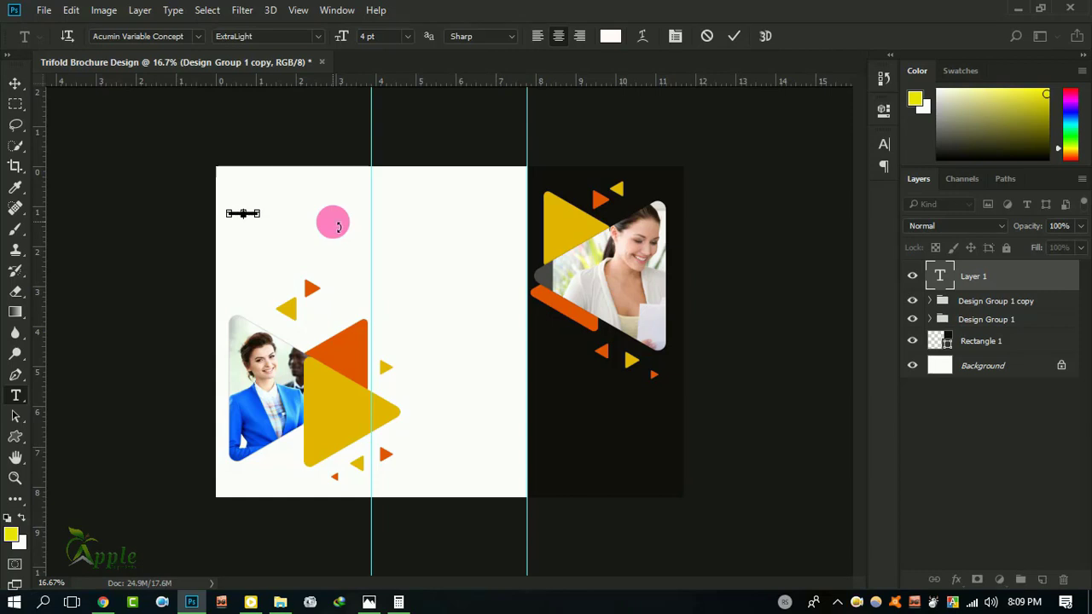
left_click(620, 39)
left_click(573, 387)
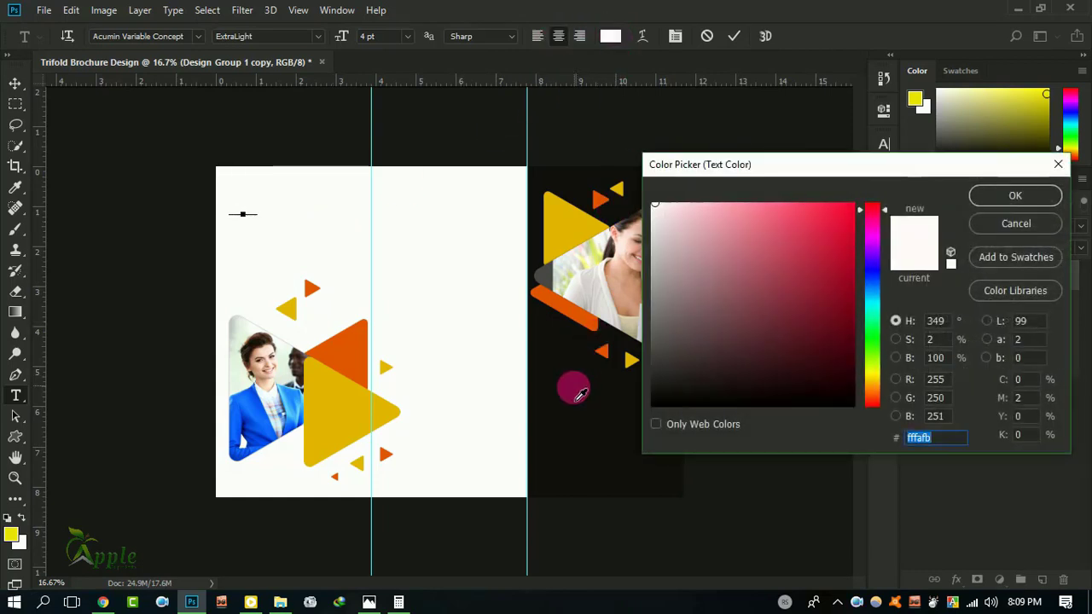
left_click(998, 203)
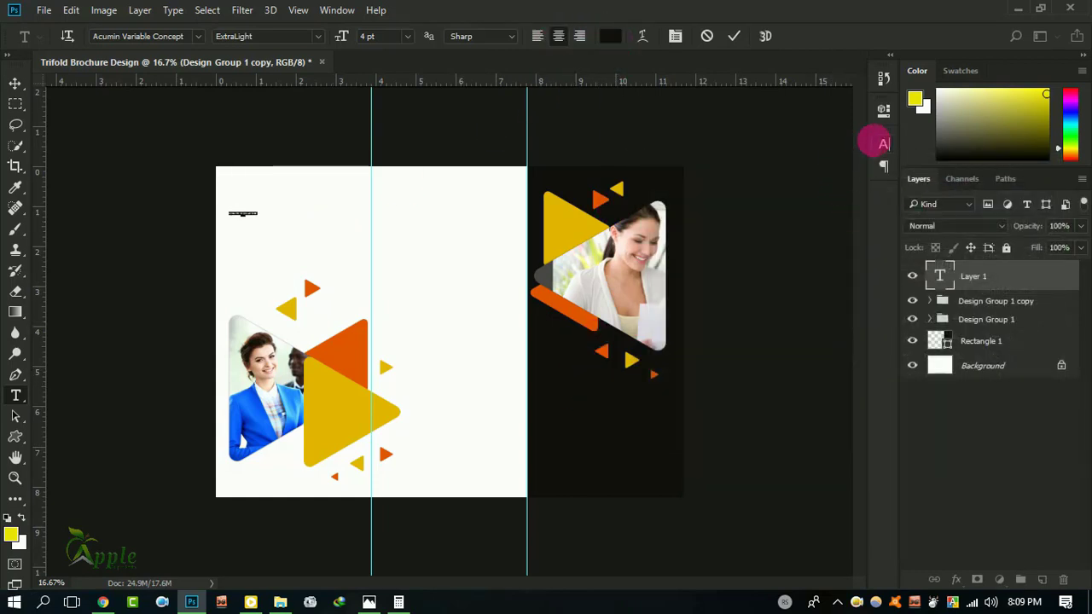
Step: Size the BUSINESS HEADLINE HERE text to 20 pt and place it at the panel's top-left
left_click(882, 143)
left_click_drag(710, 192, 720, 197)
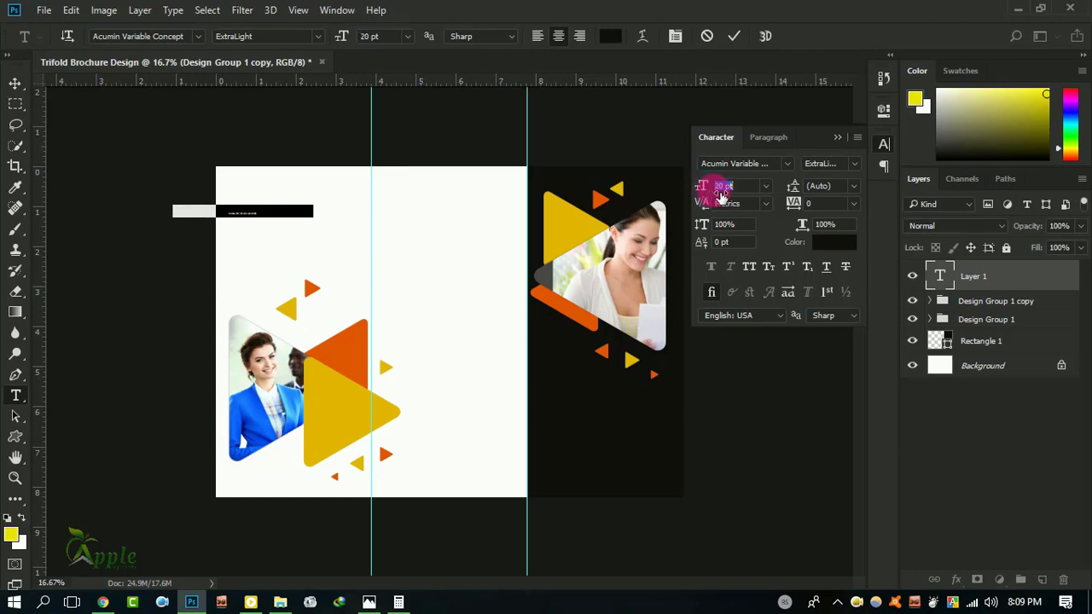
type("26")
left_click(739, 36)
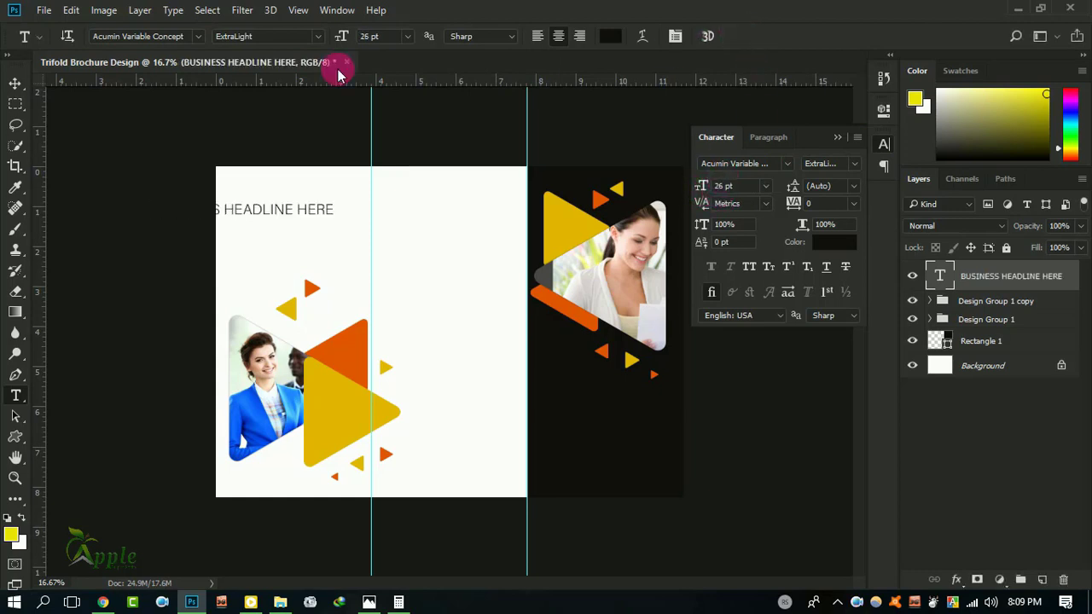
left_click(15, 83)
left_click_drag(284, 188, 327, 167)
left_click_drag(730, 194, 668, 189)
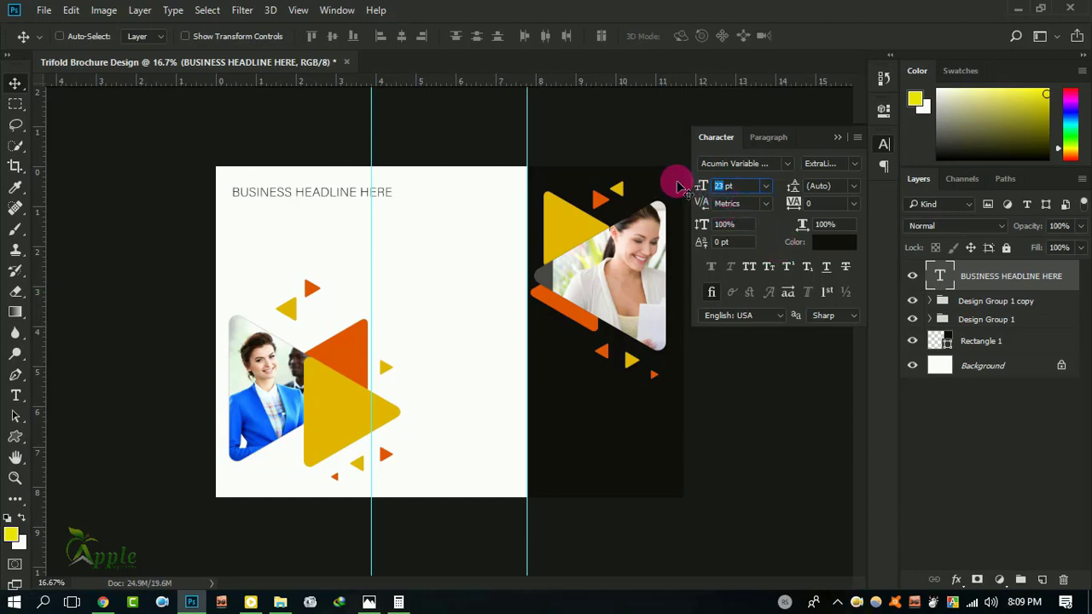
left_click_drag(679, 192, 681, 201)
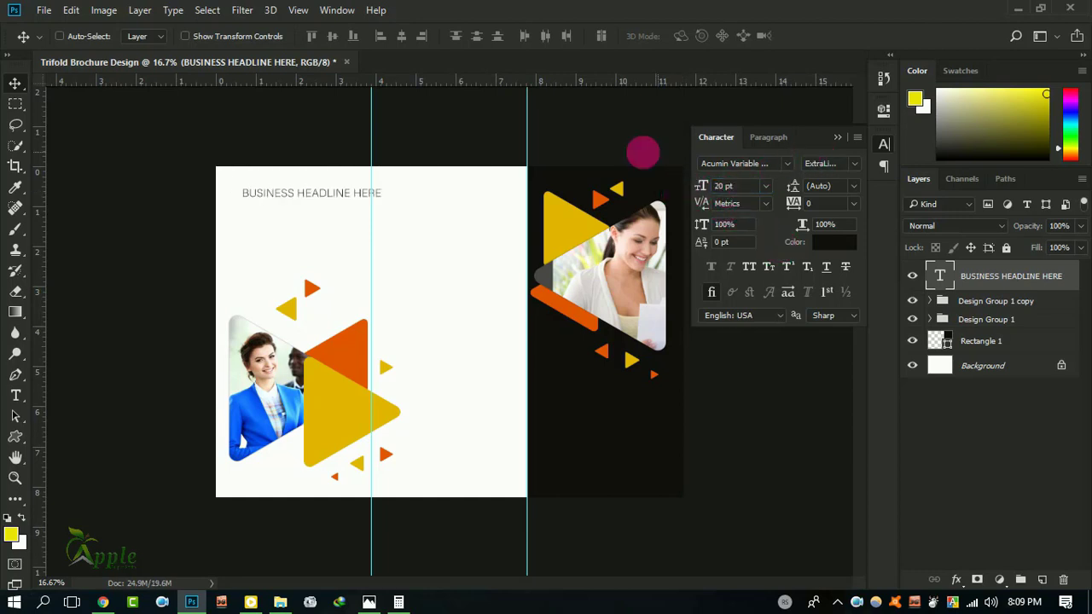
left_click_drag(341, 189, 323, 192)
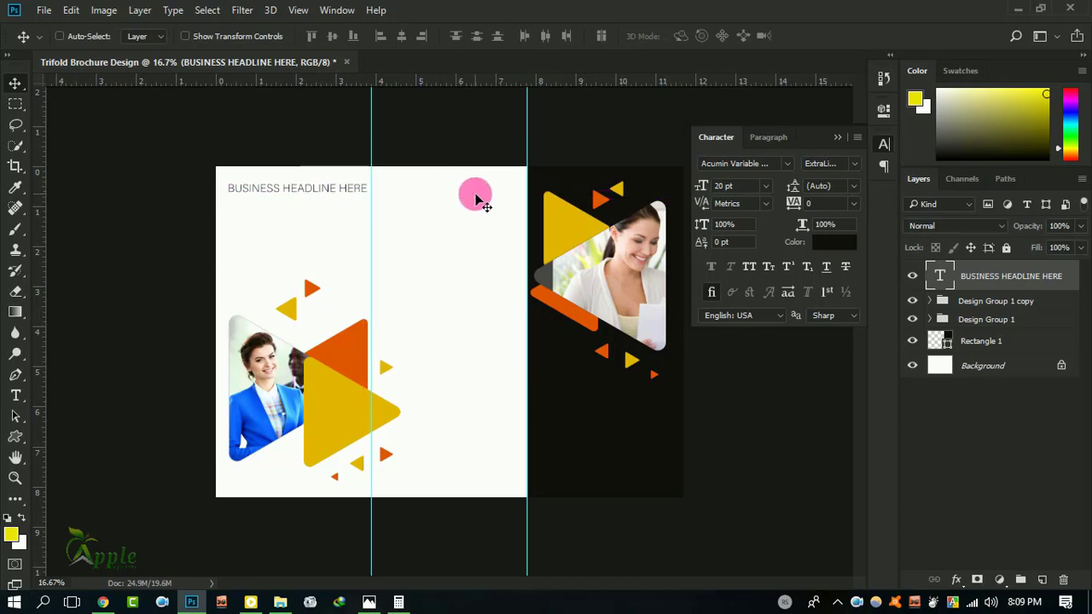
Step: Try scaling the headline down slightly, then cancel the transform to keep its original size
key("ctrl+t")
scroll(273, 181, "up", 2)
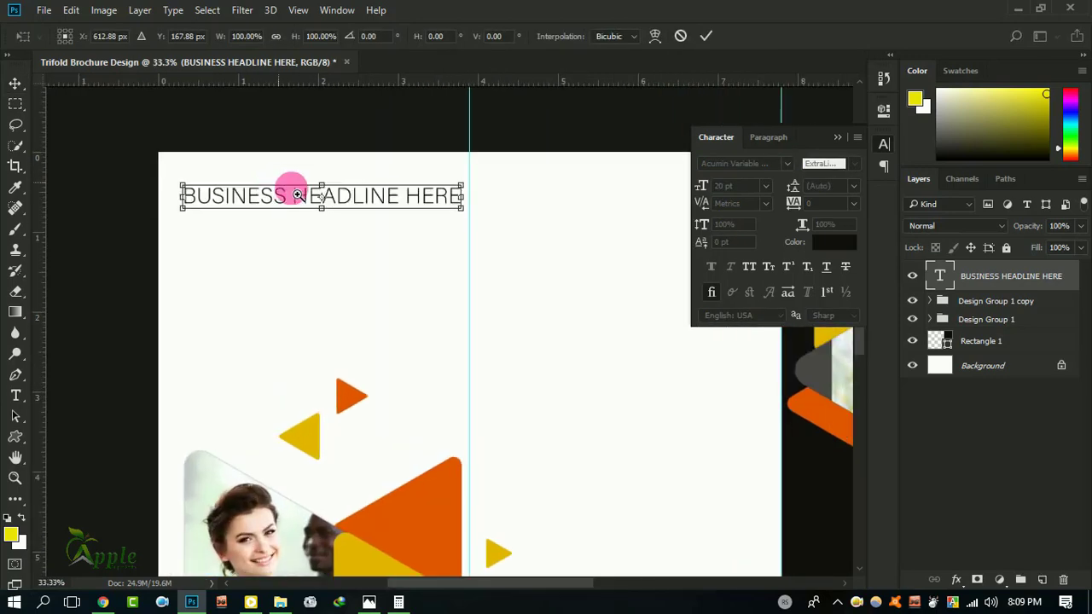
left_click_drag(463, 185, 442, 186)
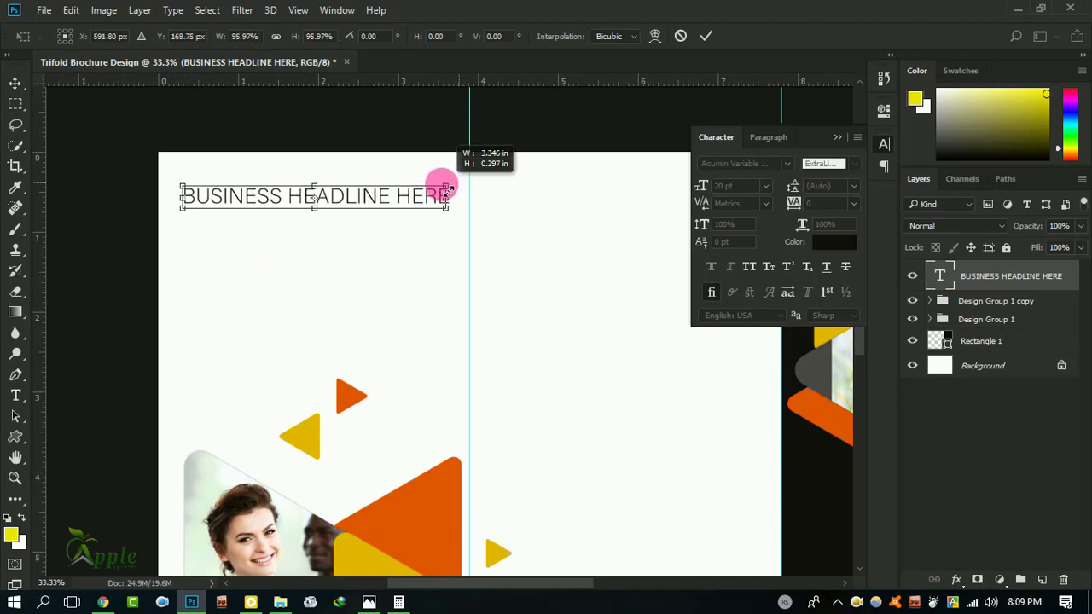
left_click(681, 36)
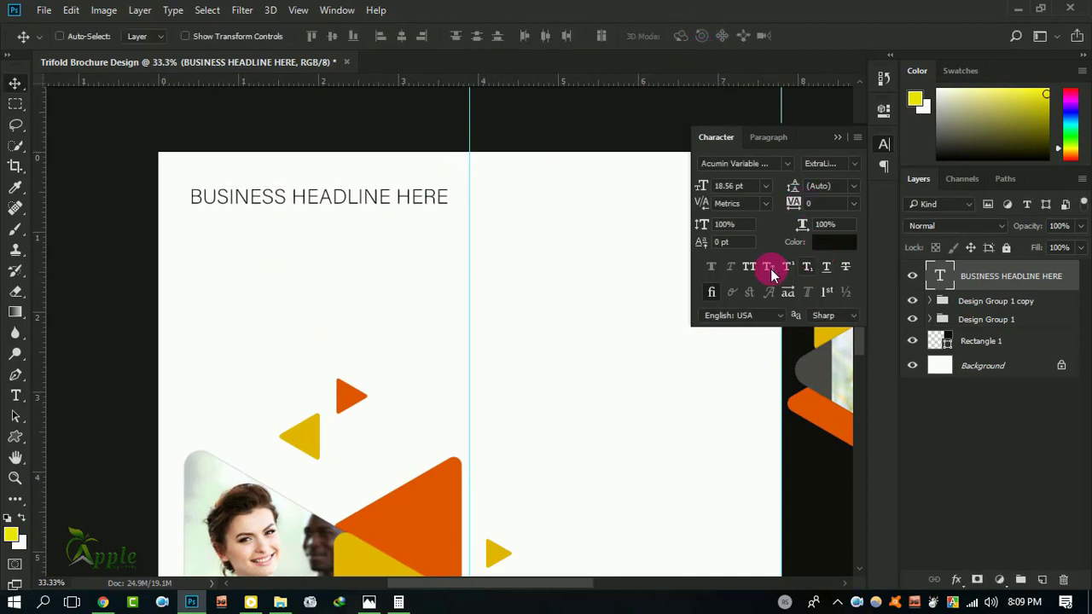
Step: Set the headline to Bold weight and Alt-drag a duplicate directly beneath it
left_click(712, 268)
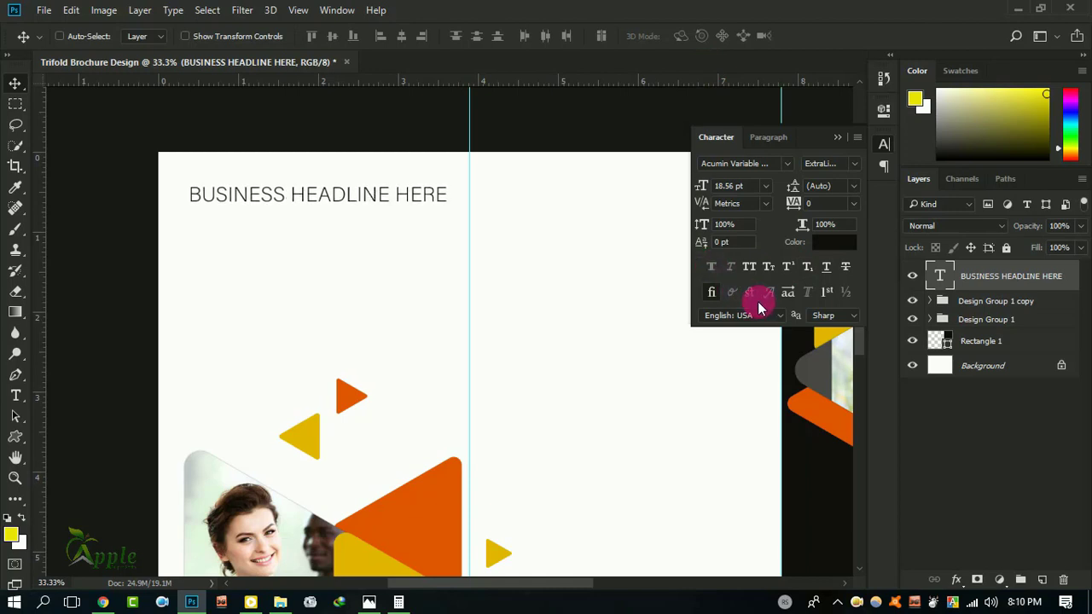
left_click(852, 163)
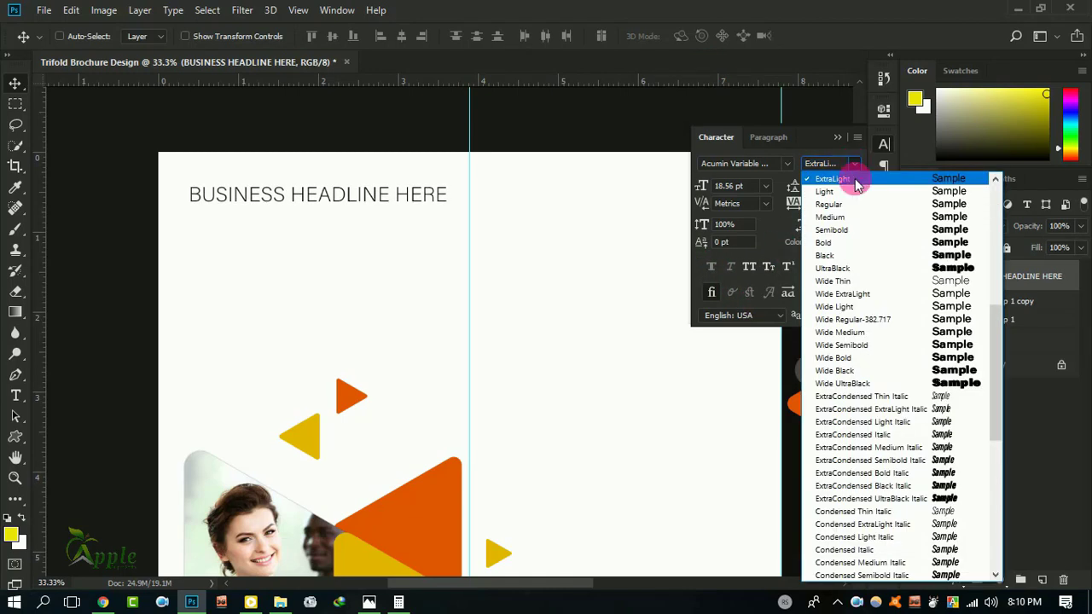
left_click(851, 245)
left_click(834, 137)
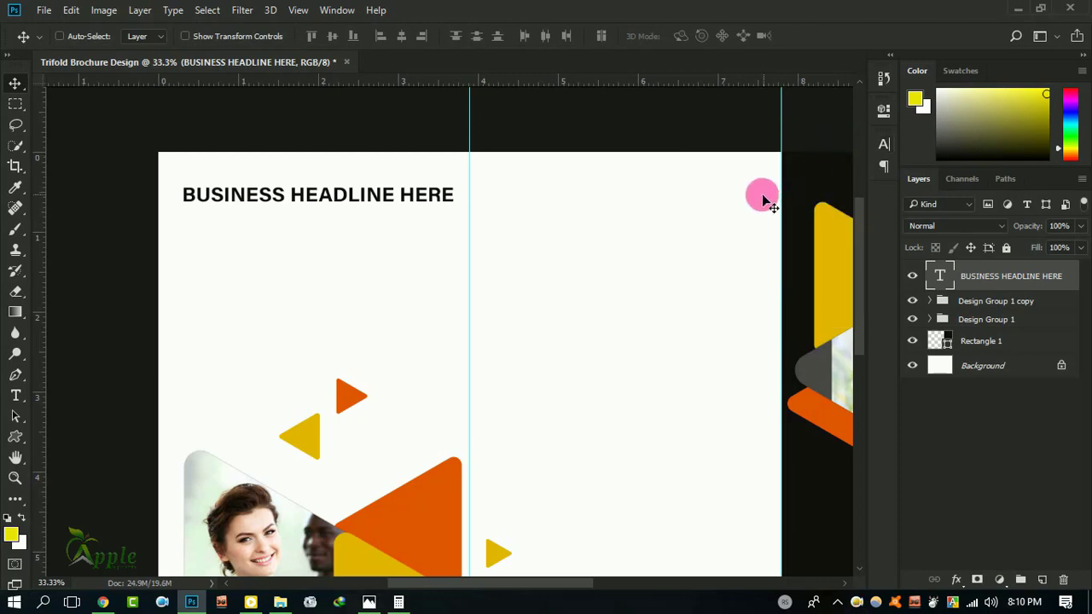
left_click_drag(312, 200, 312, 226)
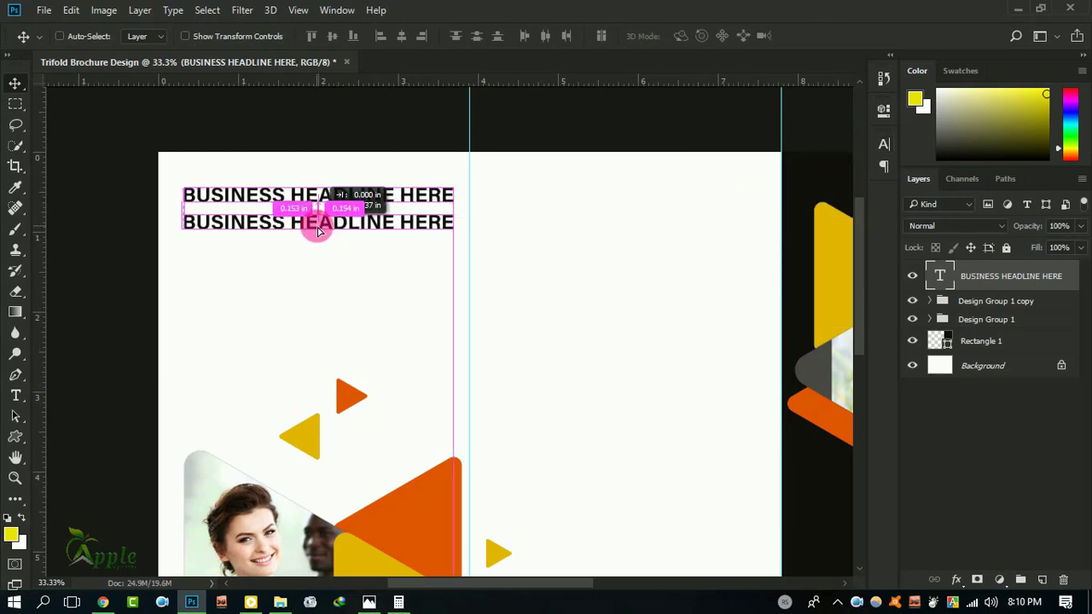
Step: Nudge the duplicate headline up one pixel and start editing its text
key("Up")
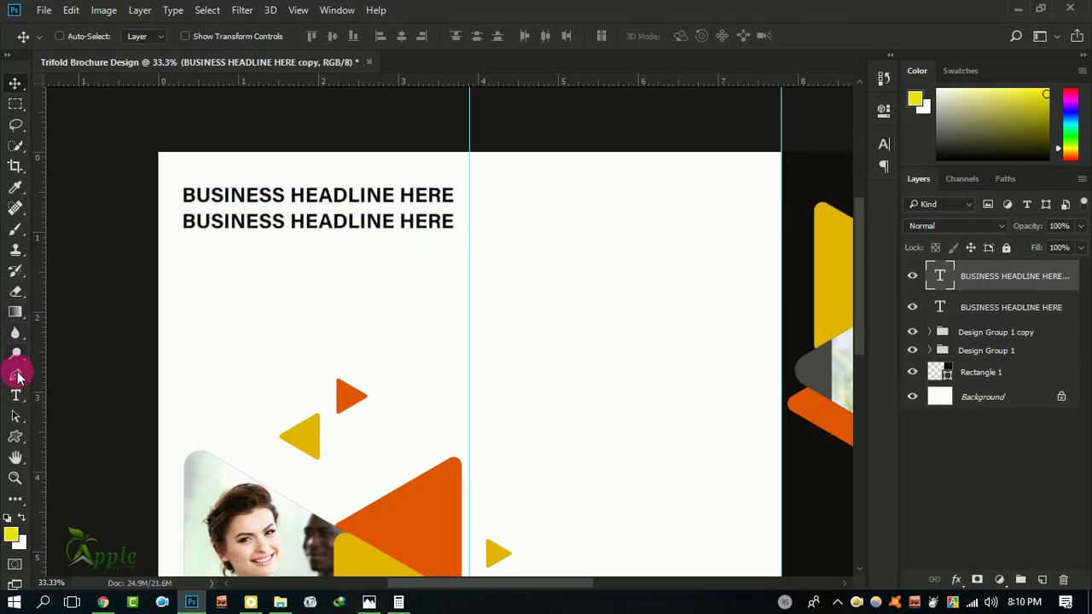
left_click(15, 395)
left_click(215, 232)
left_click(727, 36)
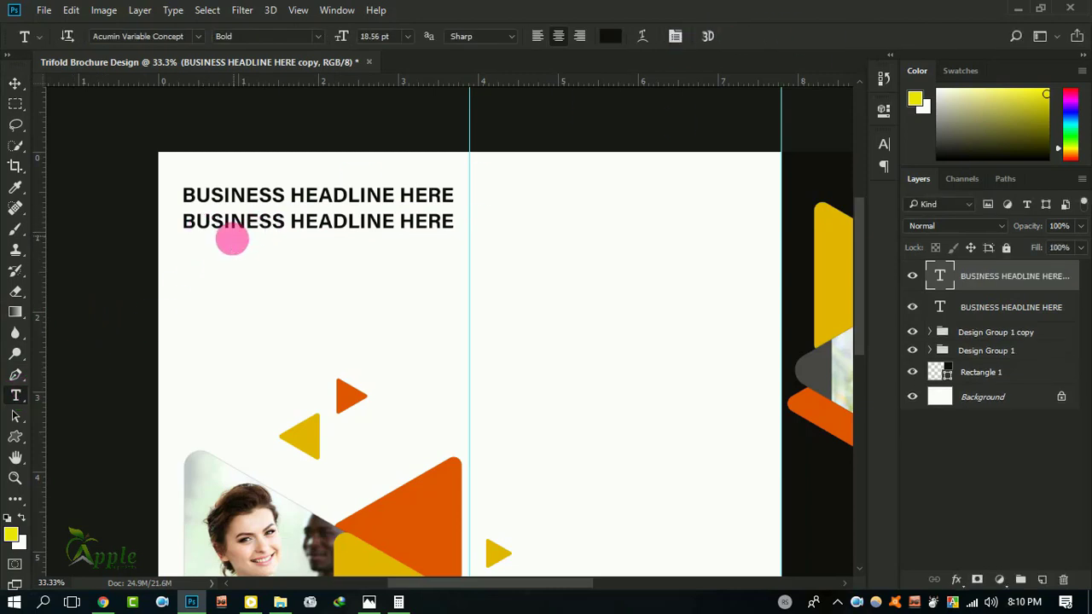
left_click(264, 216)
left_click(711, 34)
left_click(252, 229)
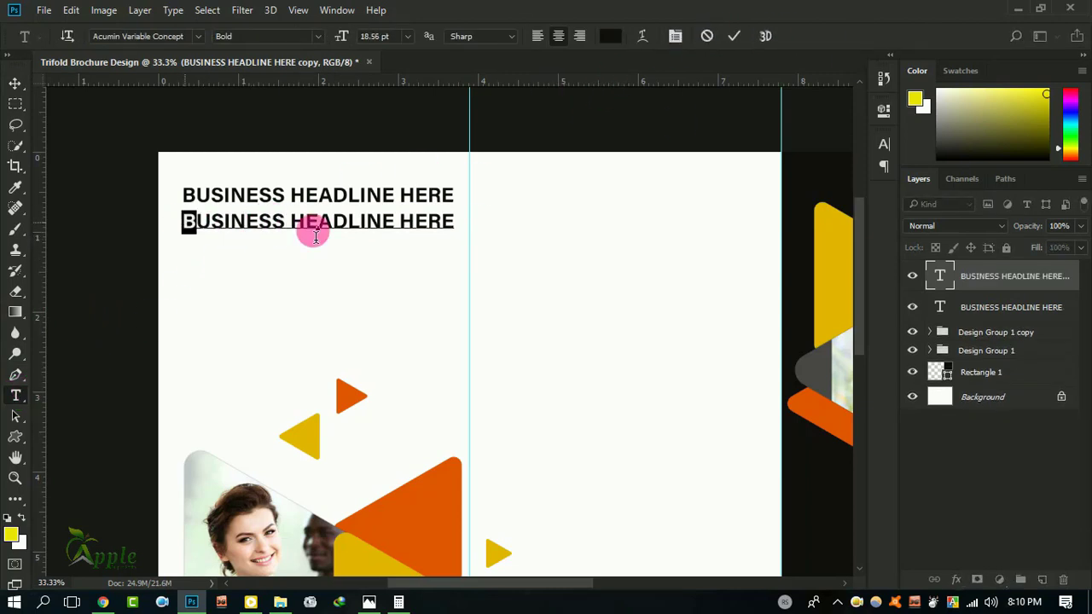
Step: Set the second line's font weight to Light
left_click_drag(183, 222, 460, 225)
left_click(883, 143)
left_click(853, 164)
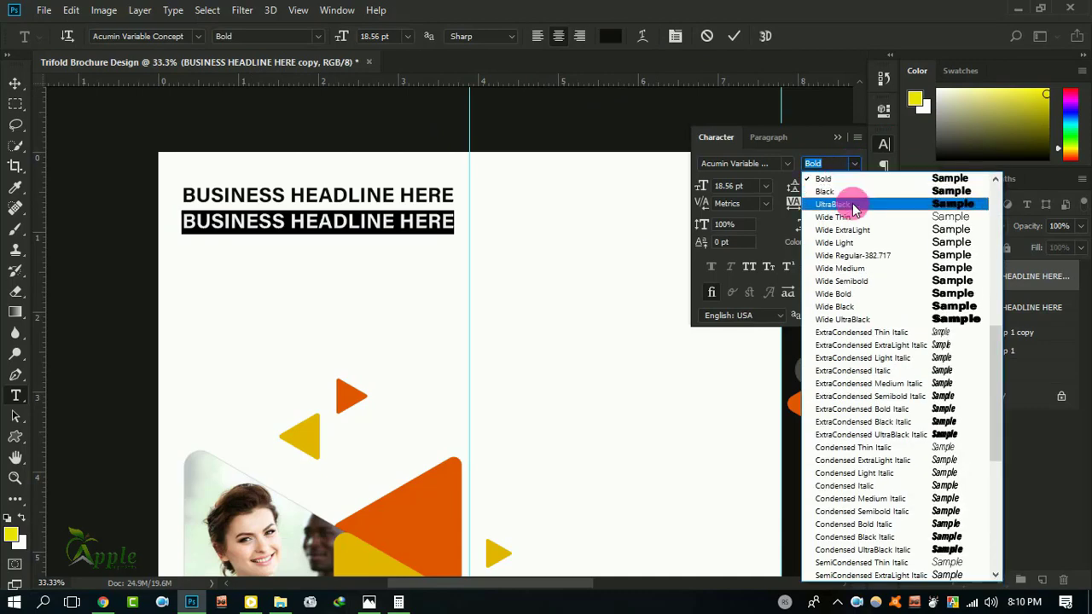
scroll(864, 245, "up", 2)
scroll(864, 232, "up", 3)
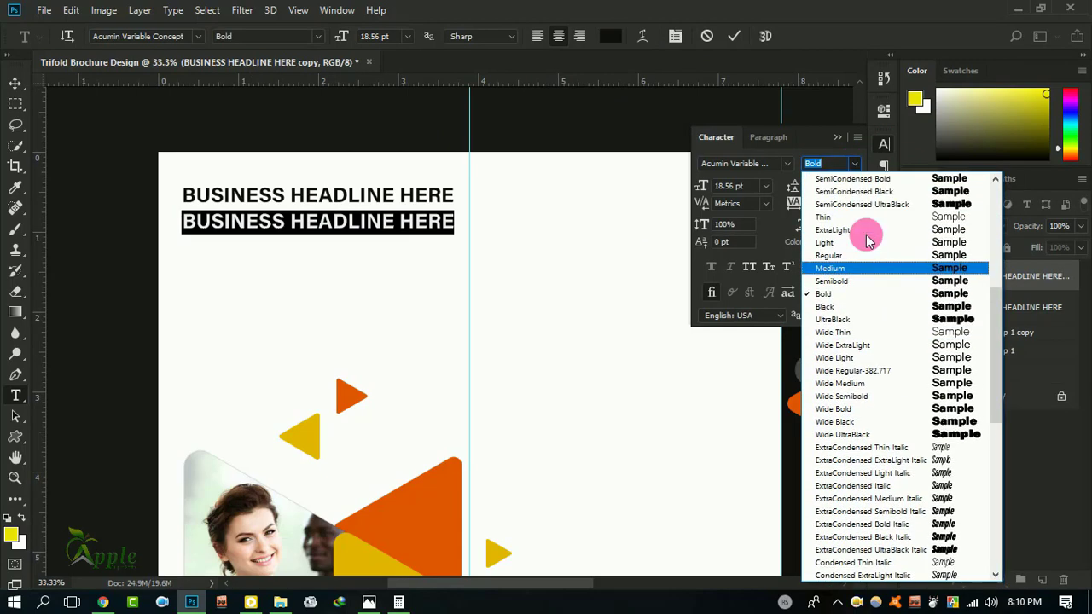
left_click(853, 245)
Step: Replace BUSINESS with 'Tag' and delete 'HEADLINE HERE' from the second line
left_click(377, 226)
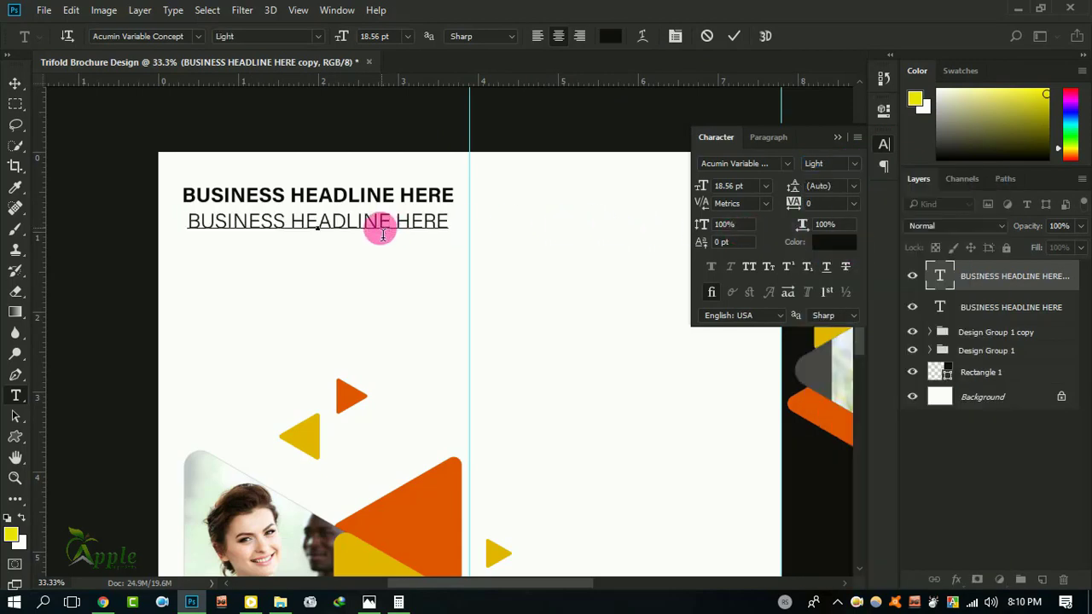
left_click_drag(189, 224, 469, 226)
left_click_drag(287, 224, 156, 242)
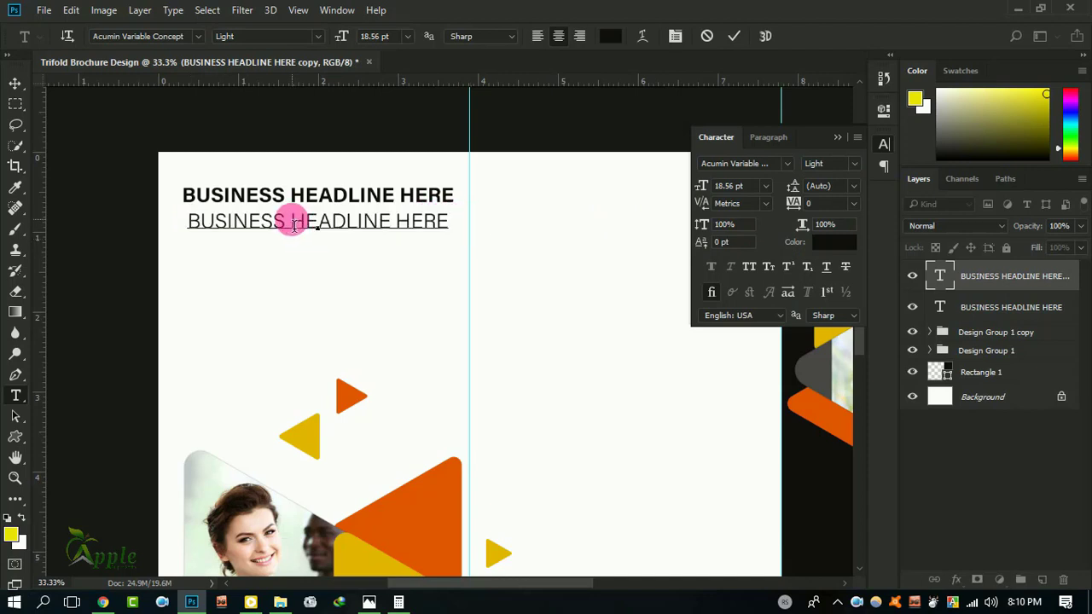
type("Ta")
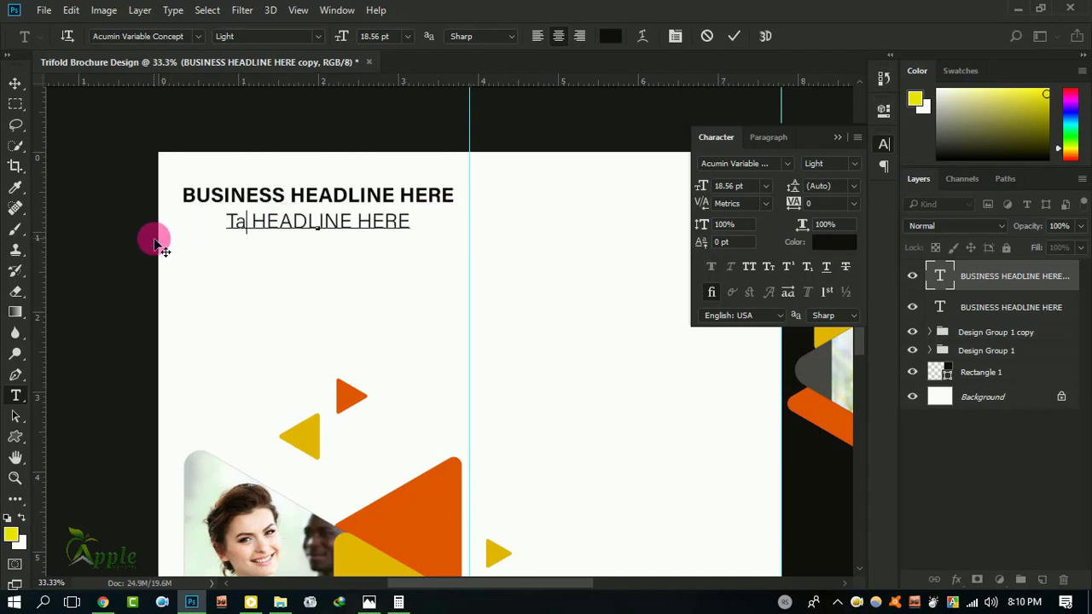
type("g")
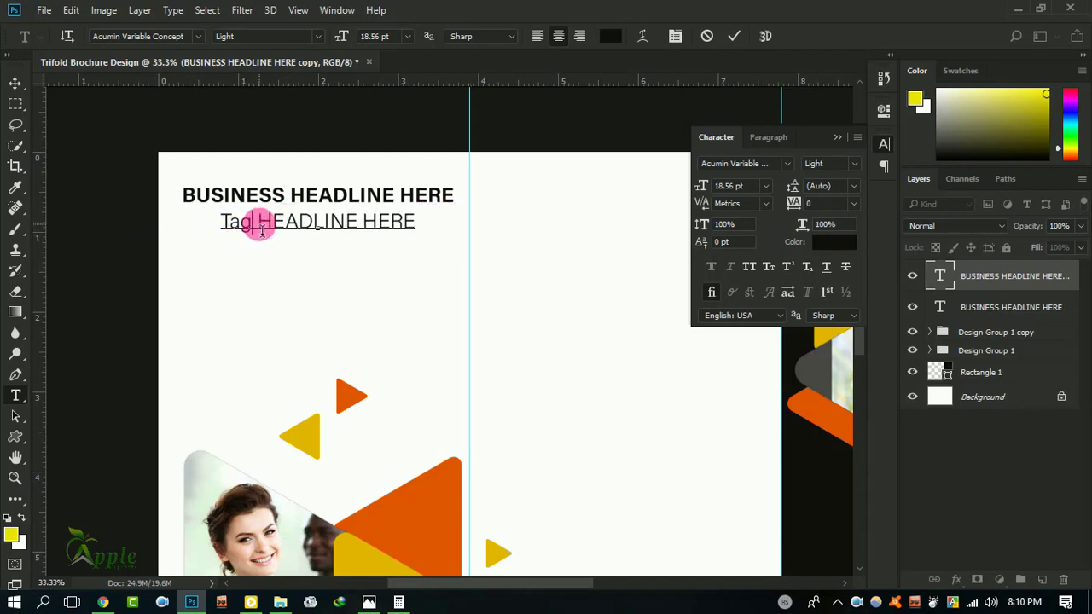
left_click_drag(267, 227, 507, 224)
key("BackSpace")
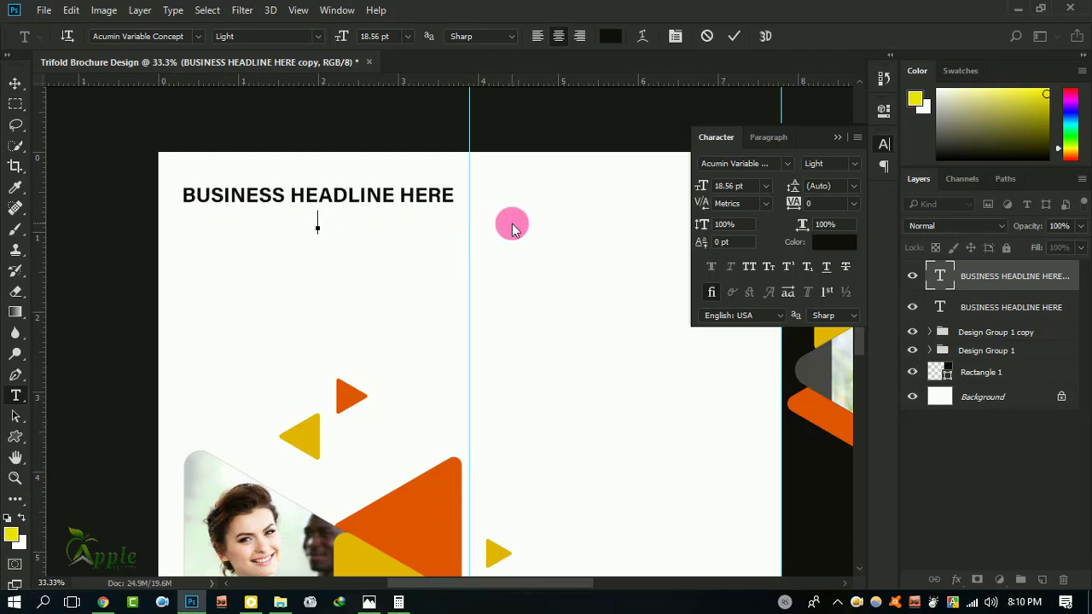
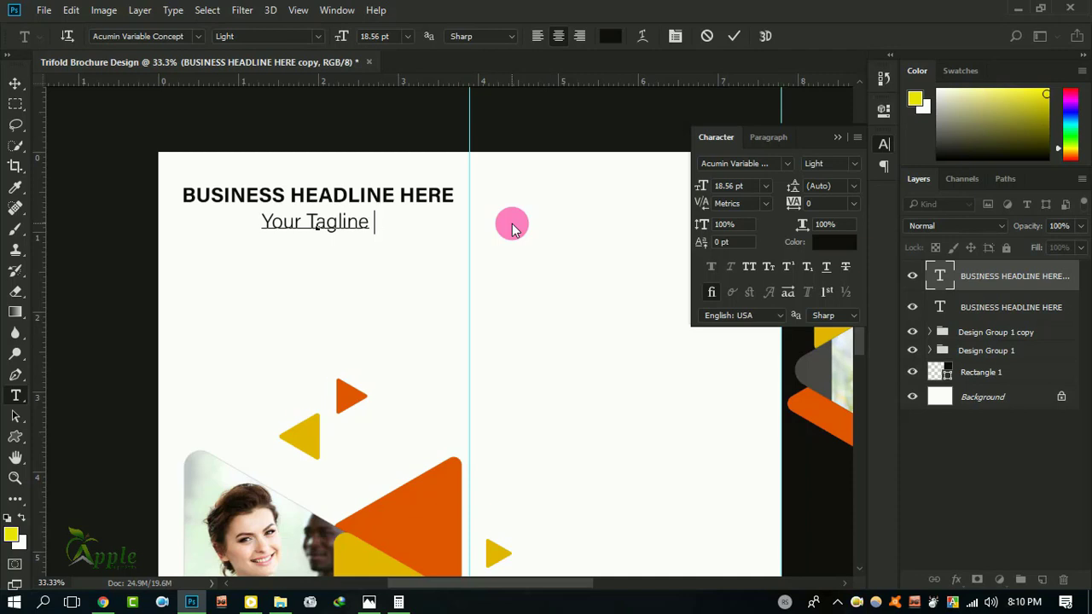
Step: Complete the tagline so it reads 'Your Creative Tagline Goes Here'
type("es Her")
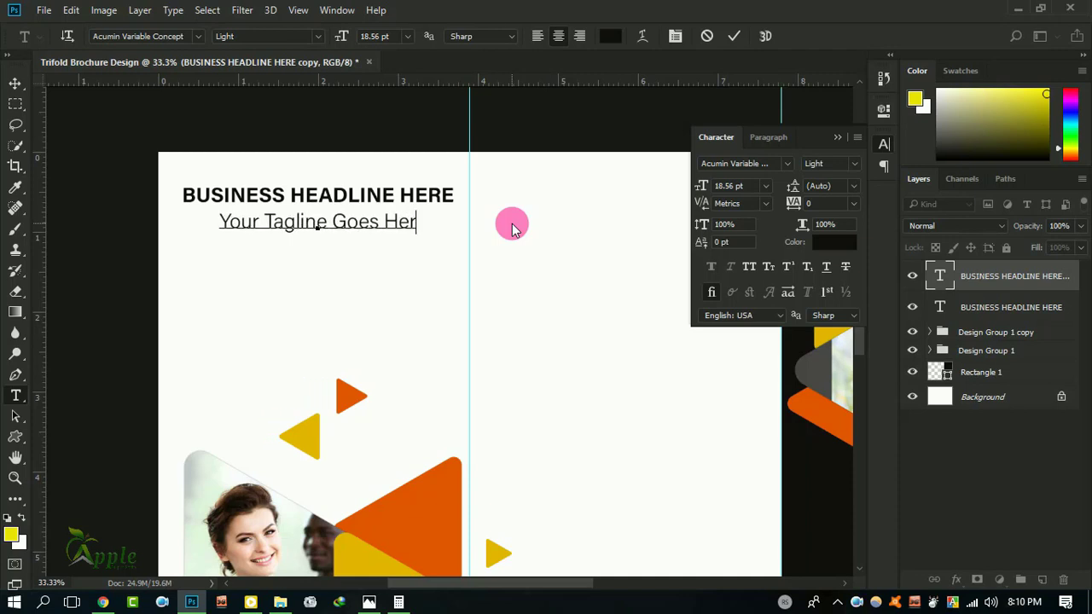
type("e")
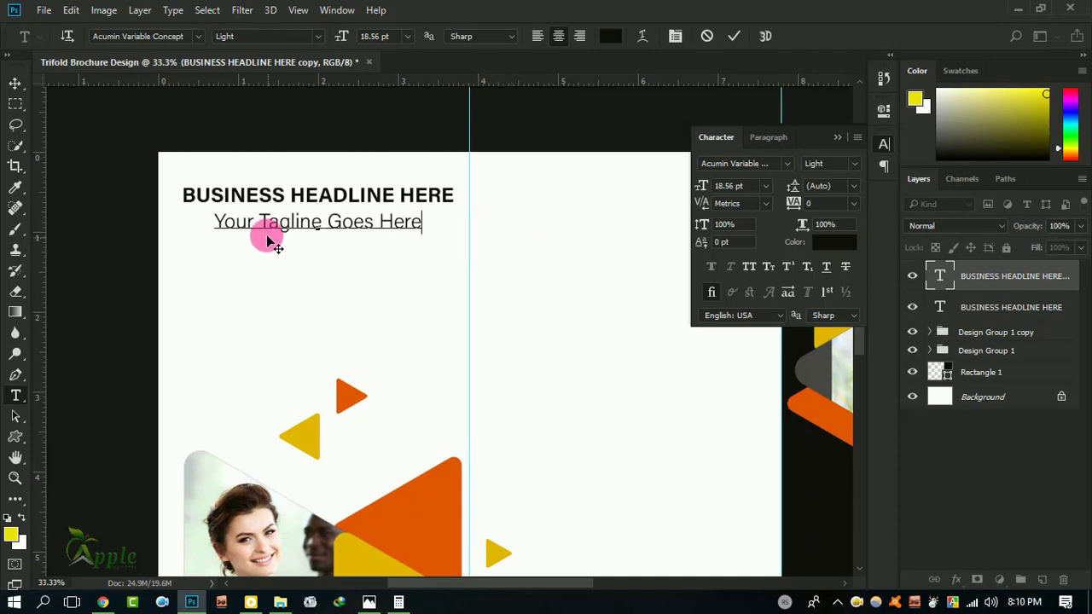
left_click(258, 224)
type("Creat")
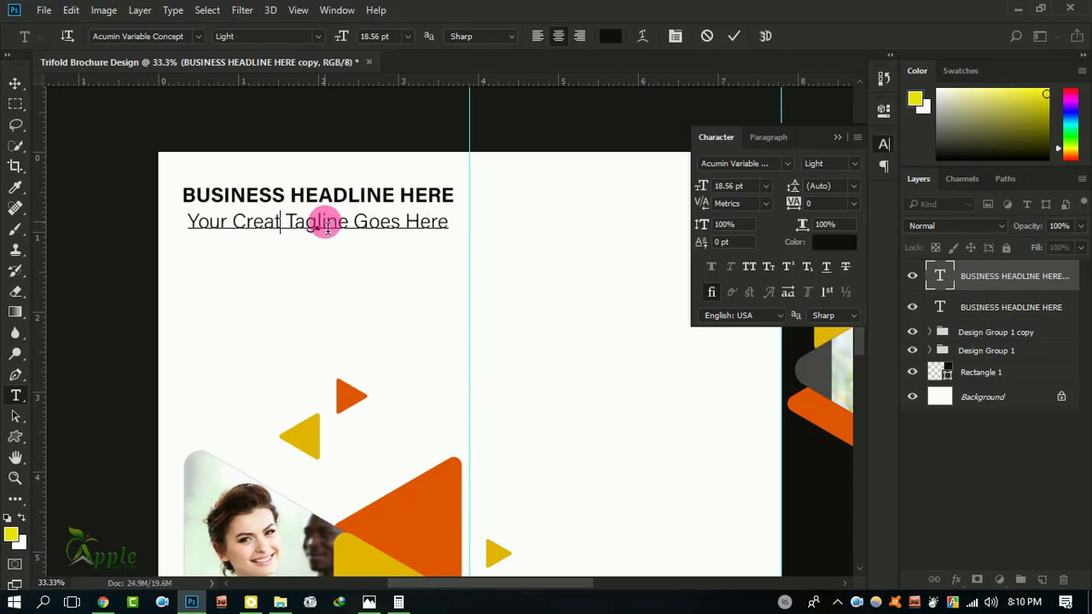
type("ive")
left_click(734, 36)
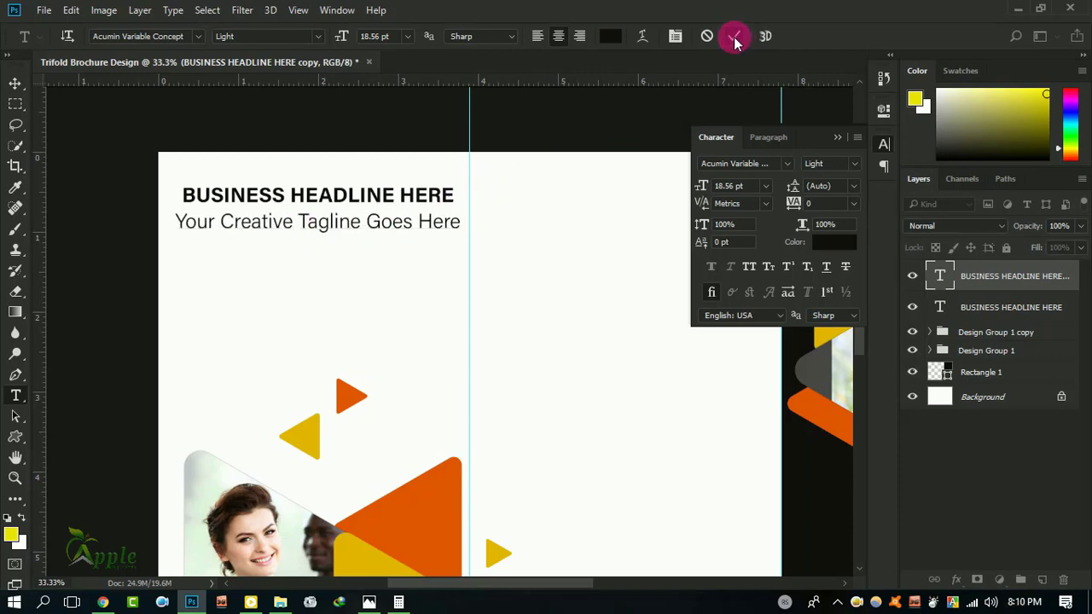
Step: Scale the tagline down to about 91% (17.16 pt)
key("ctrl+t")
left_click_drag(461, 232, 455, 237)
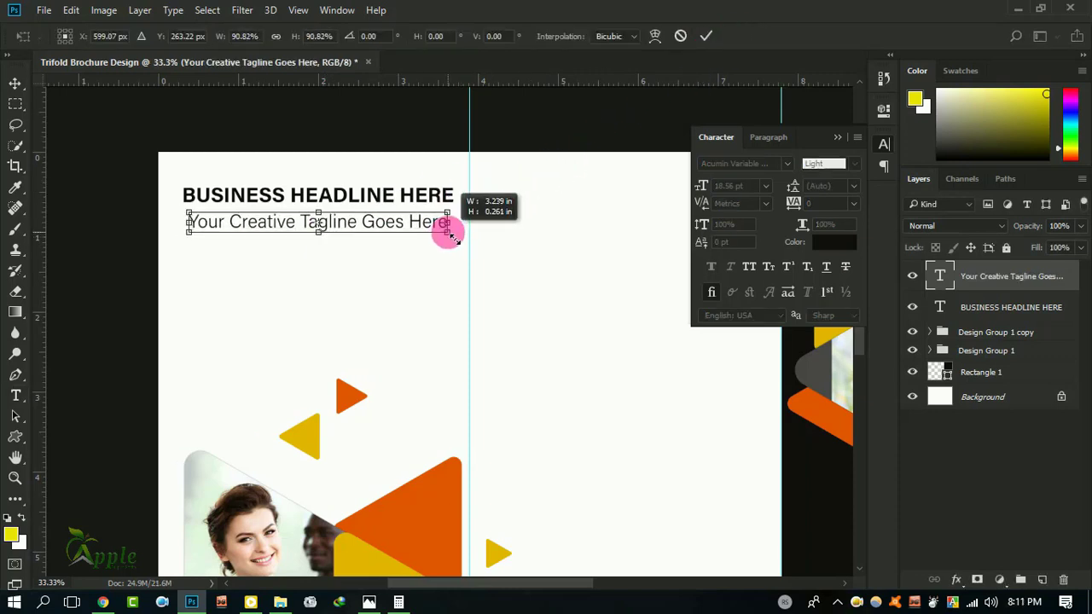
left_click(706, 35)
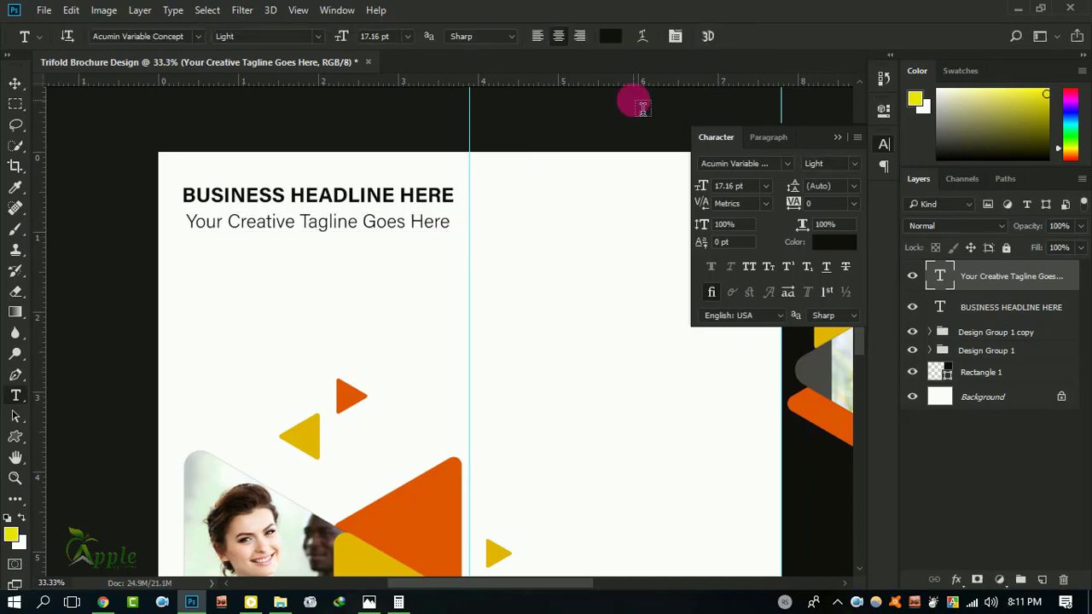
left_click(14, 83)
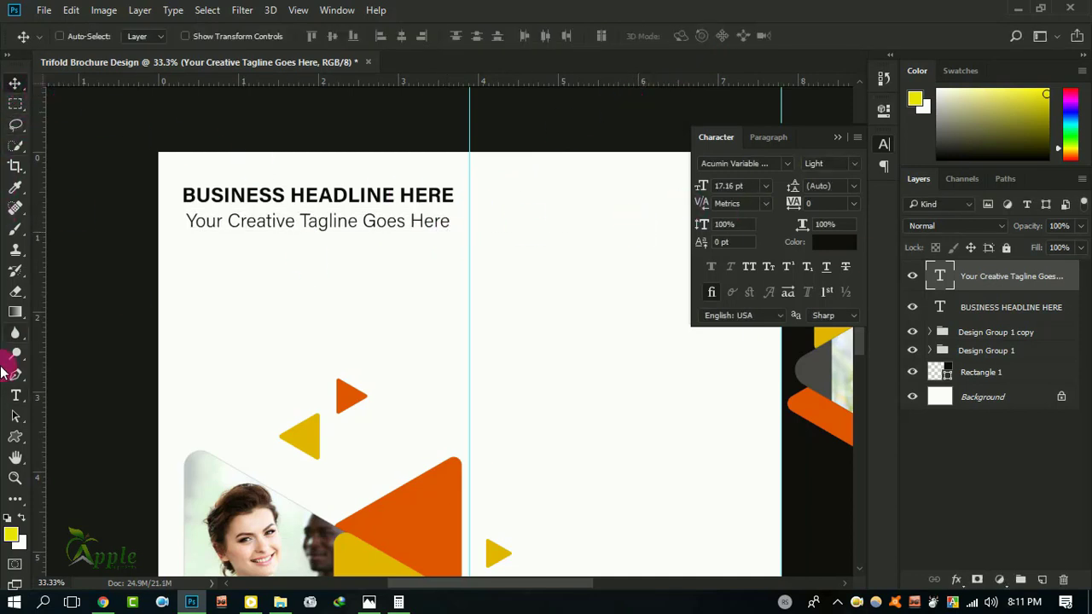
Step: Color the word BUSINESS in the headline orange #e35601
left_click(15, 395)
left_click(365, 192)
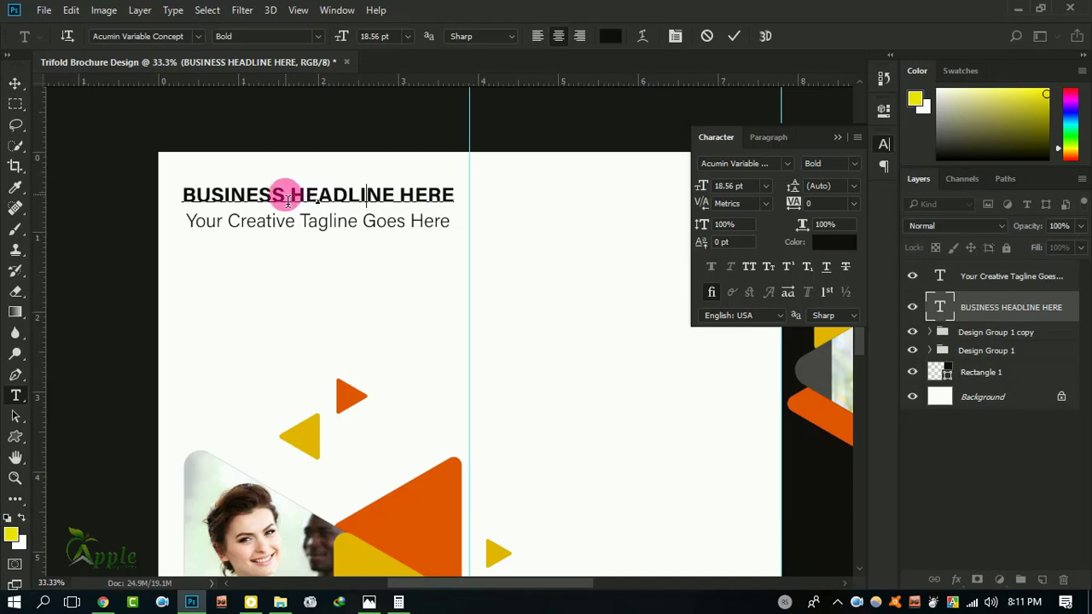
left_click_drag(287, 196, 165, 198)
left_click(610, 36)
left_click(446, 475)
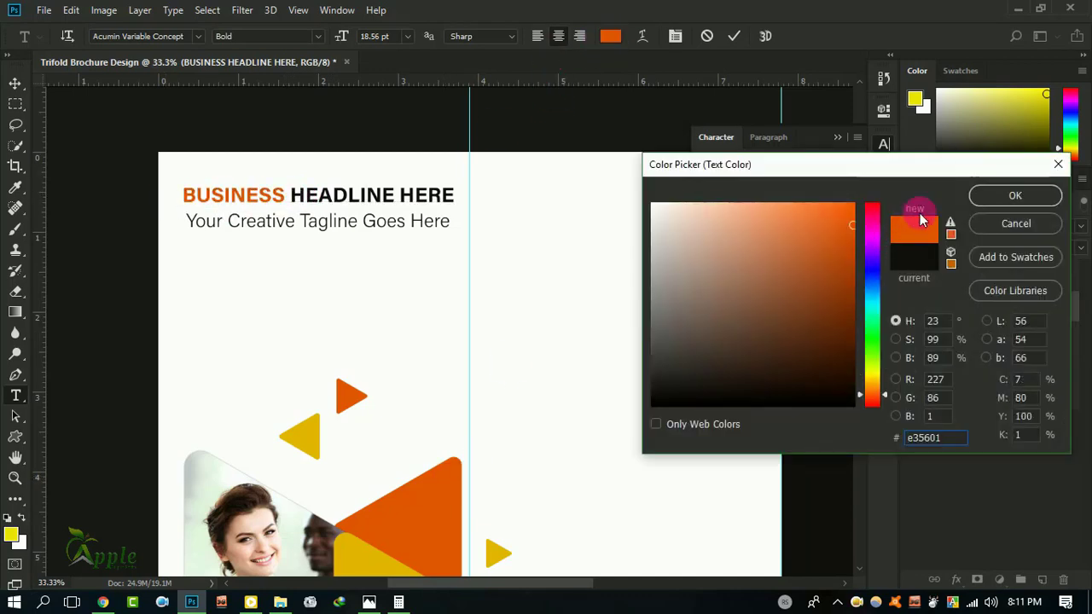
left_click(1013, 198)
left_click(734, 35)
left_click(15, 84)
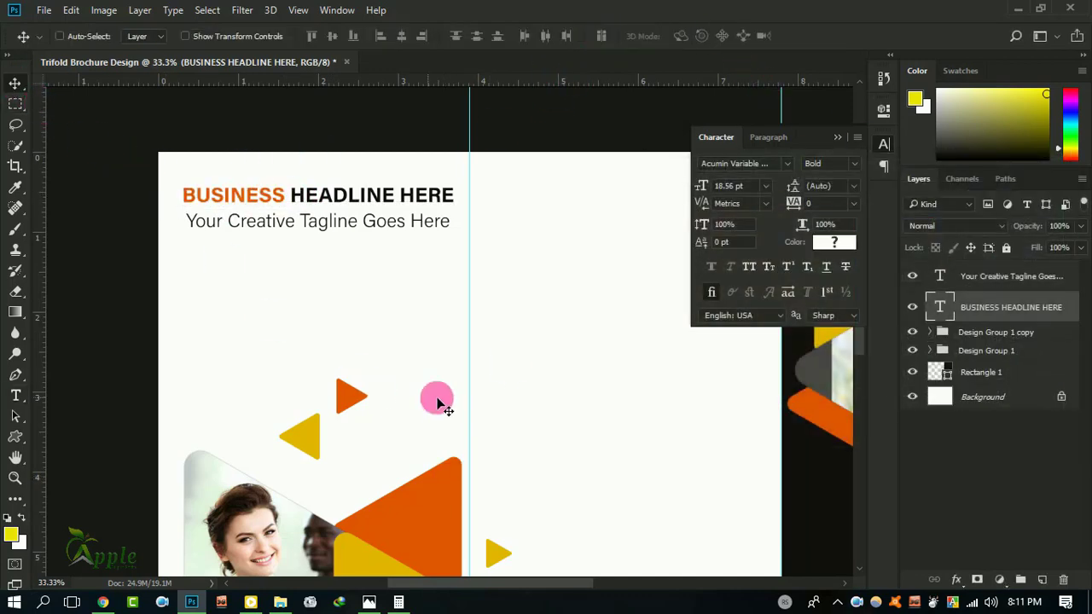
left_click_drag(437, 403, 573, 375)
left_click(14, 476)
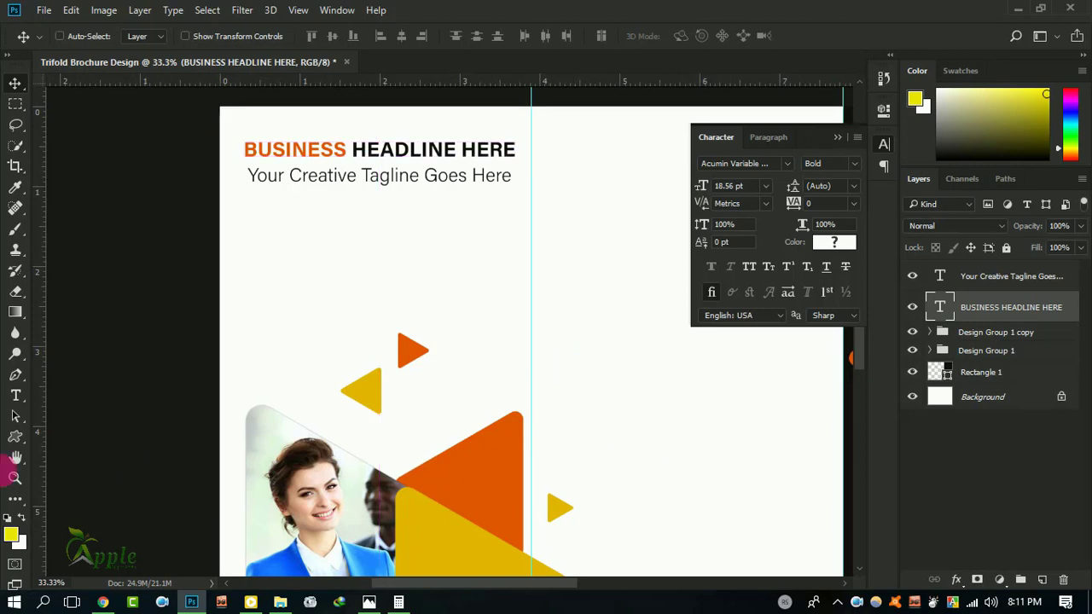
Step: Draw a paragraph text box below the tagline and fill it with Lorem Ipsum
left_click(14, 397)
mouse_move(244, 192)
left_mouse_down()
mouse_move(523, 305)
mouse_move(525, 291)
left_mouse_up()
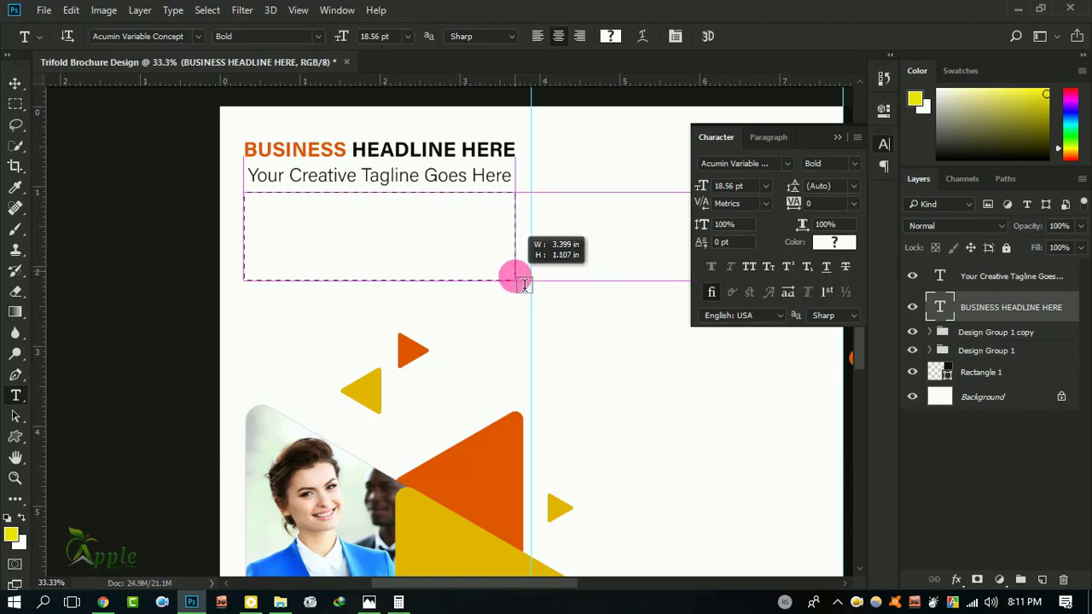
left_click_drag(524, 291, 516, 281)
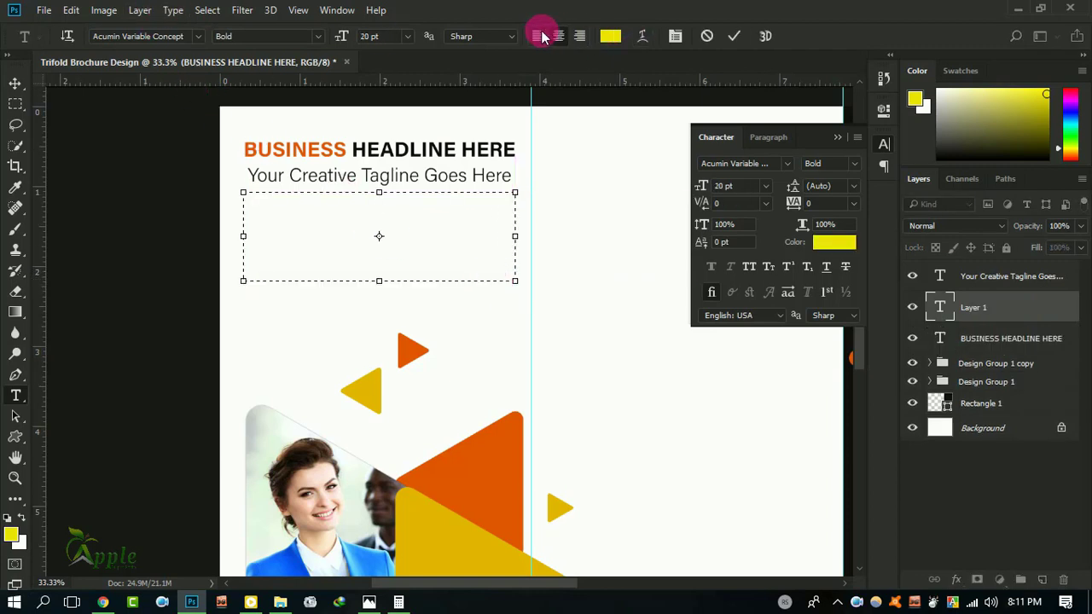
left_click(175, 11)
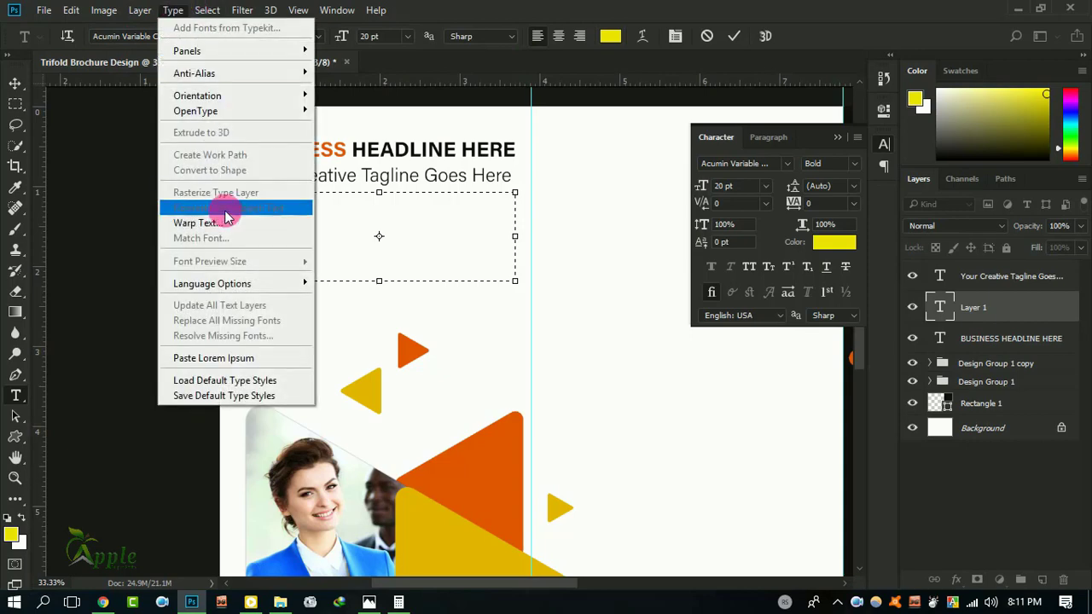
left_click(231, 358)
Step: Set all the placeholder text to 10 pt in the Light style
key("ctrl+a")
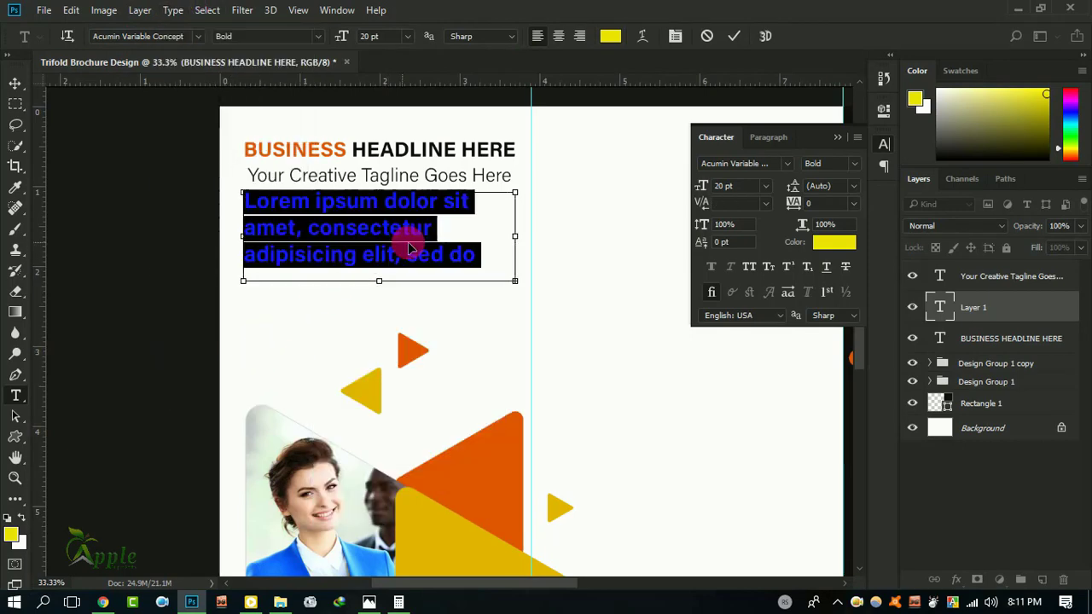
left_click(728, 193)
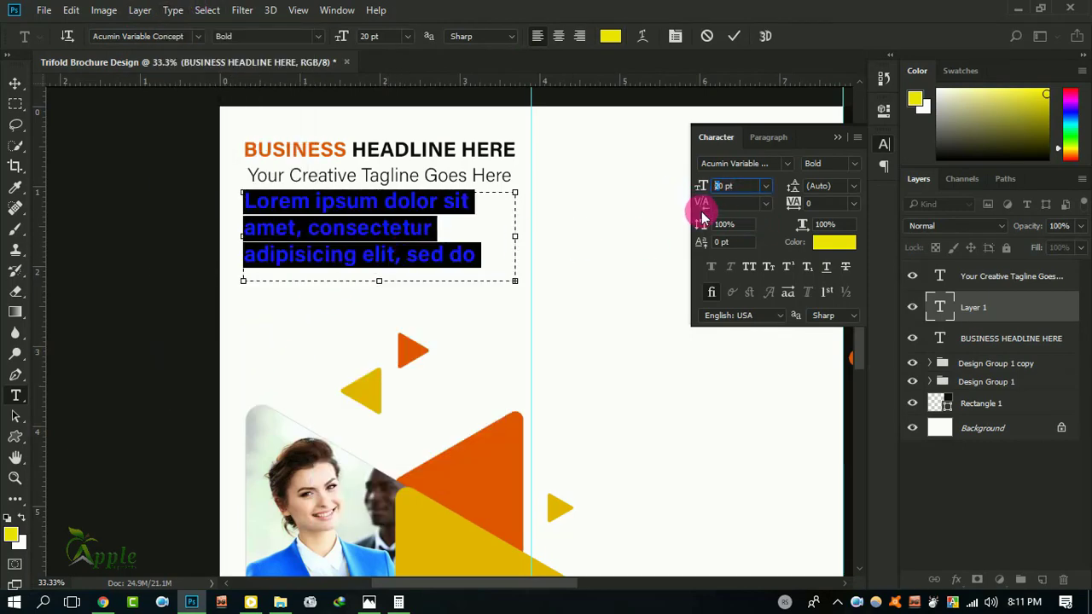
type("17")
key("Return")
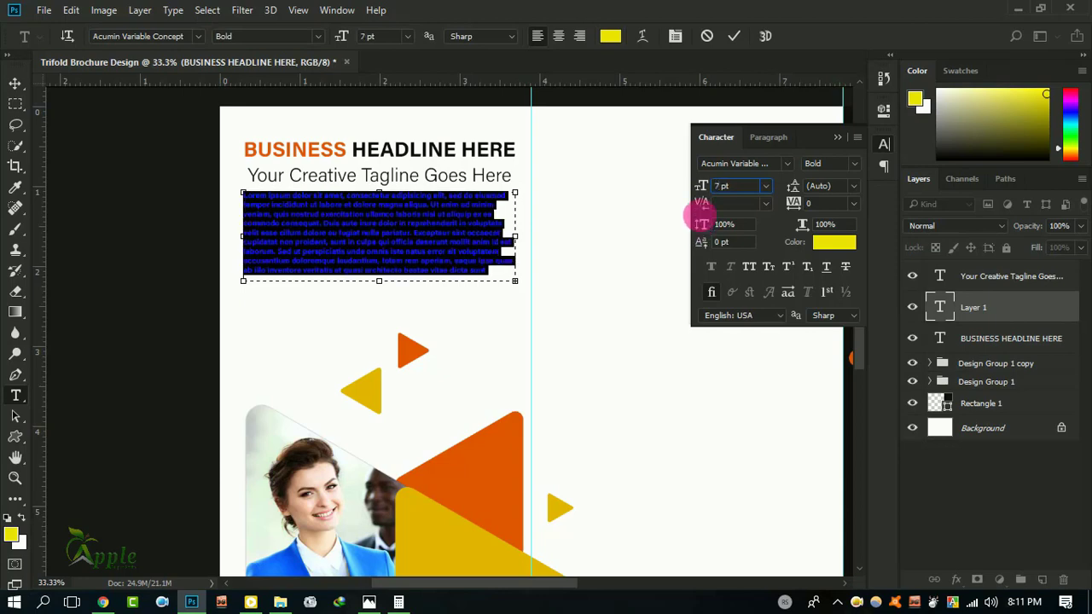
type("10")
key("Return")
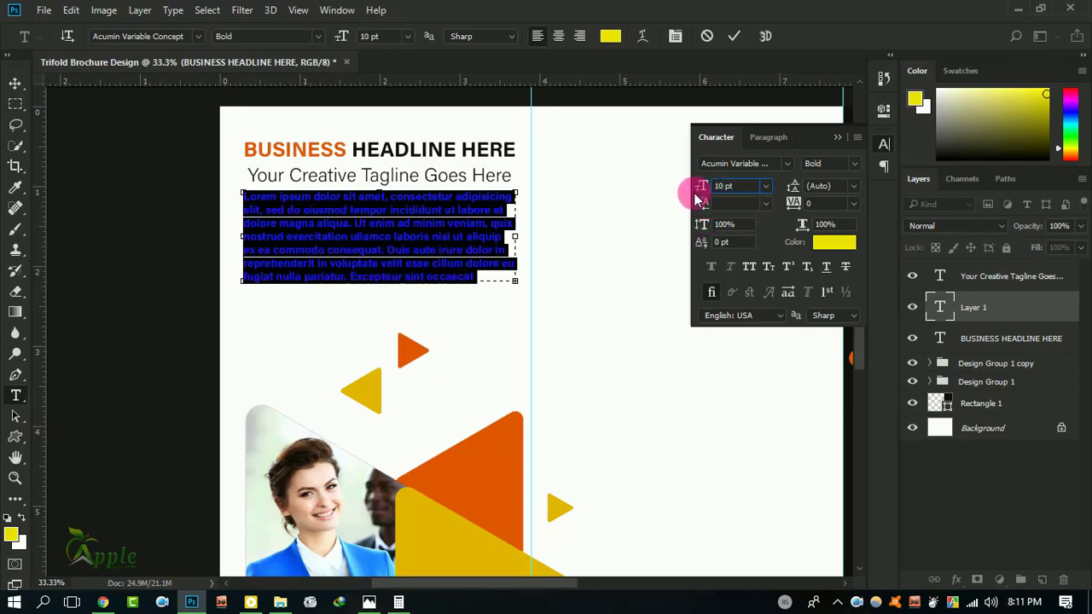
left_click(841, 163)
scroll(857, 189, "up", 2)
scroll(862, 222, "up", 2)
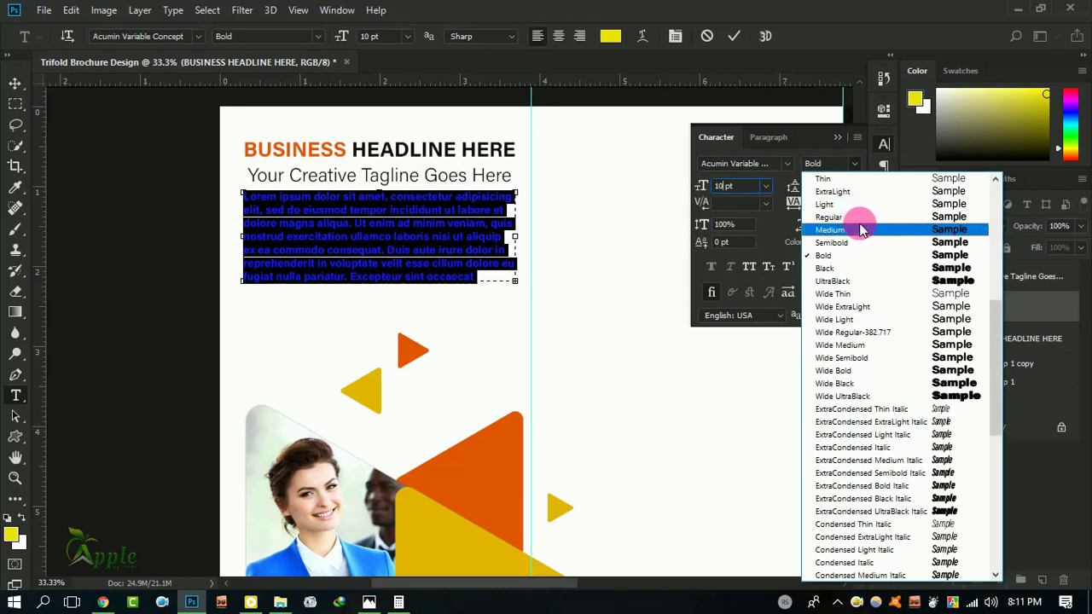
left_click(842, 204)
Step: Color the body text near-black #191919 and commit it
left_click(806, 243)
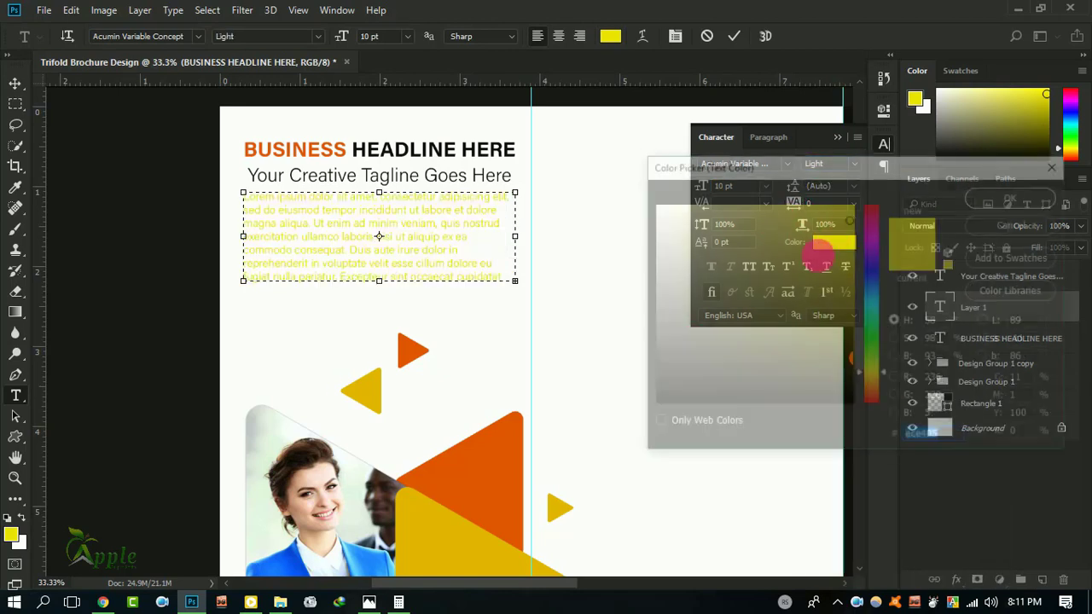
left_click(662, 393)
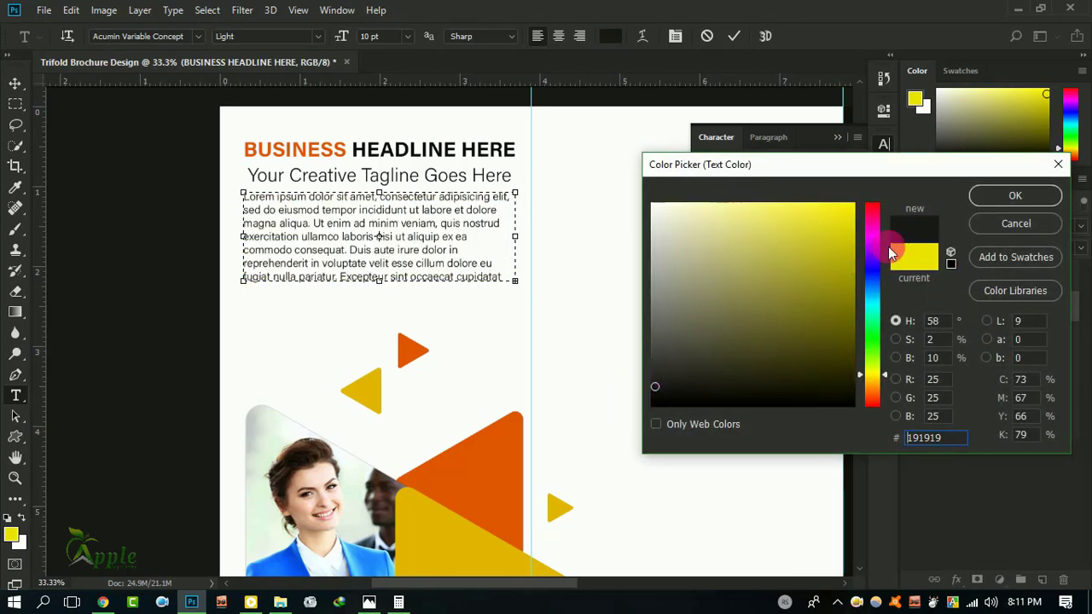
left_click(1007, 195)
left_click(479, 287)
left_click(735, 38)
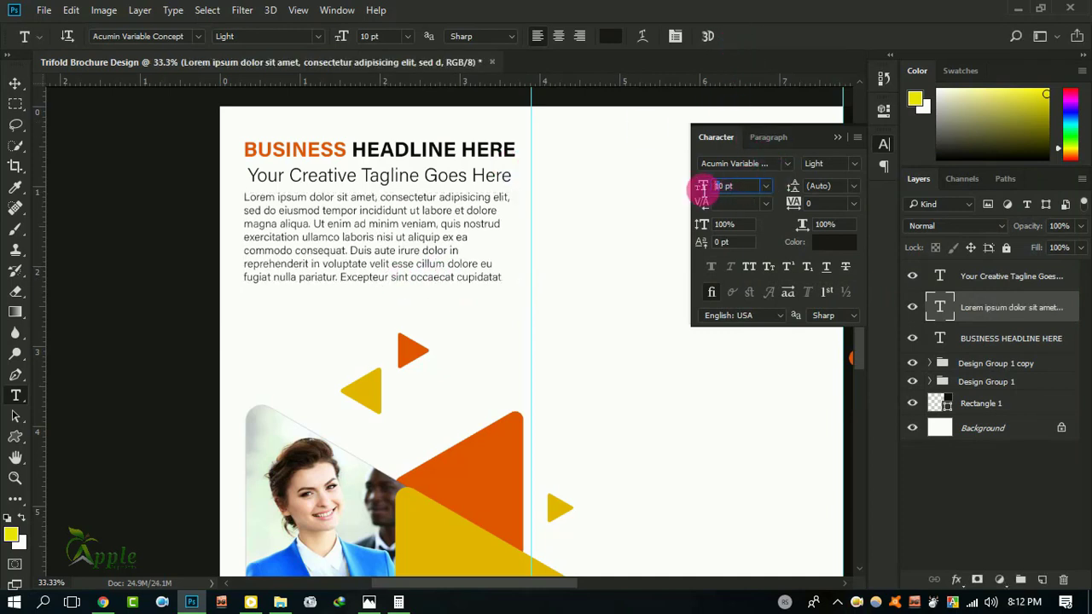
Step: Set the body text to 9 pt and shorten its text box from the bottom
left_click_drag(730, 192, 685, 202)
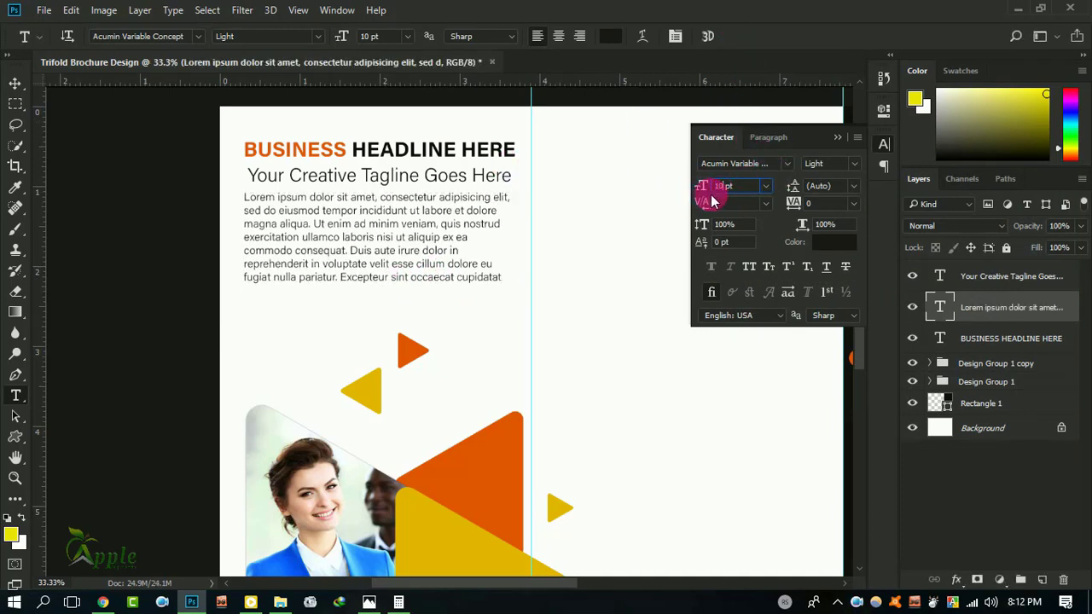
type("9")
key("Return")
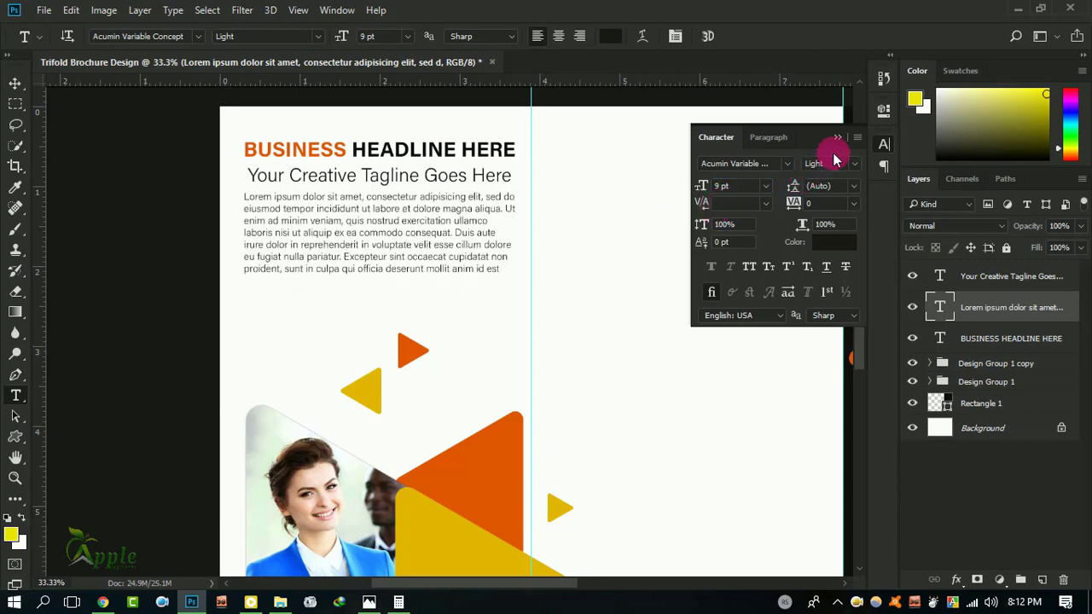
left_click(837, 138)
left_click(415, 260)
left_click_drag(376, 280, 374, 256)
left_click(734, 35)
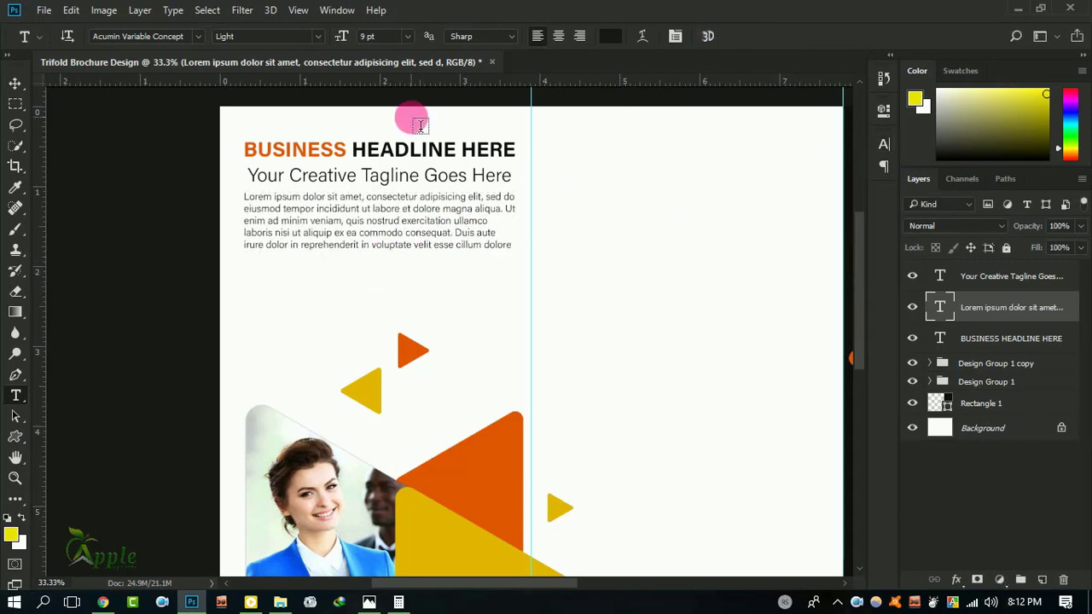
Step: Trim the body paragraph to end after 'cillum' and nudge it down
left_click(16, 83)
left_click(25, 397)
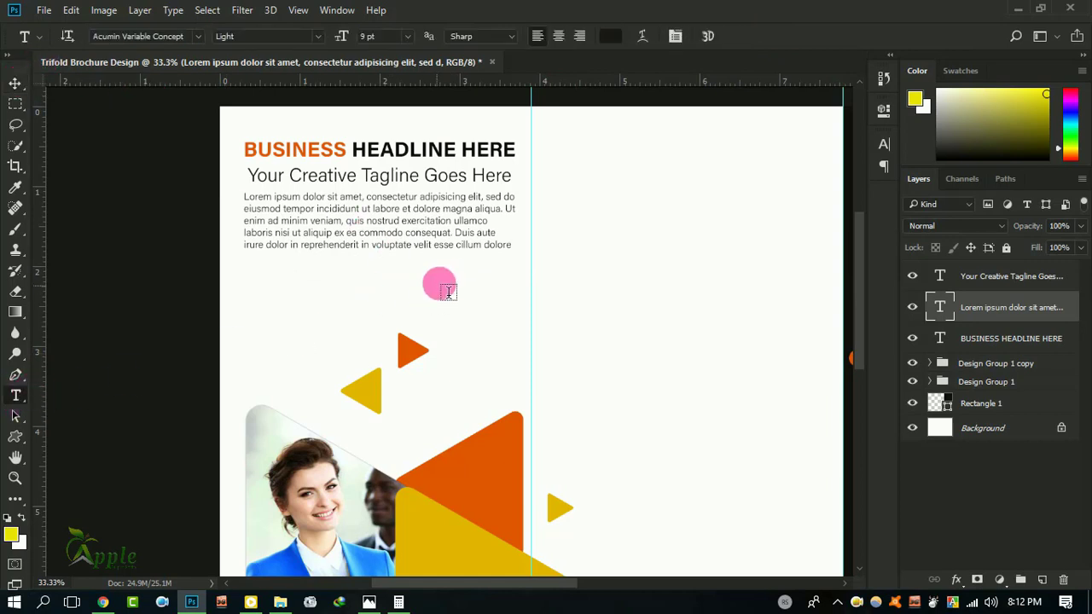
left_click_drag(260, 241, 484, 253)
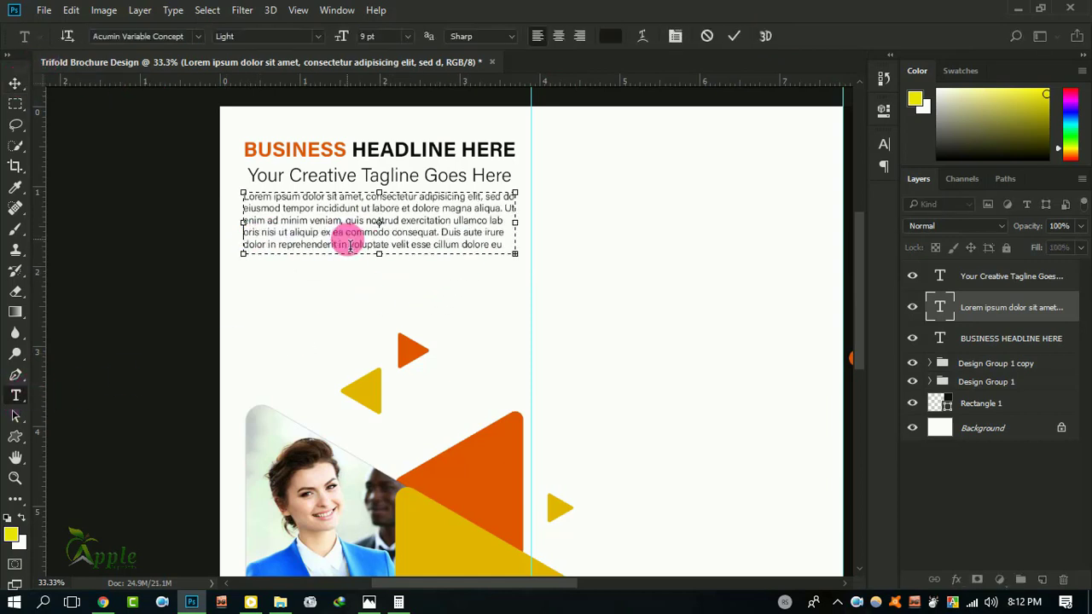
left_click(460, 253)
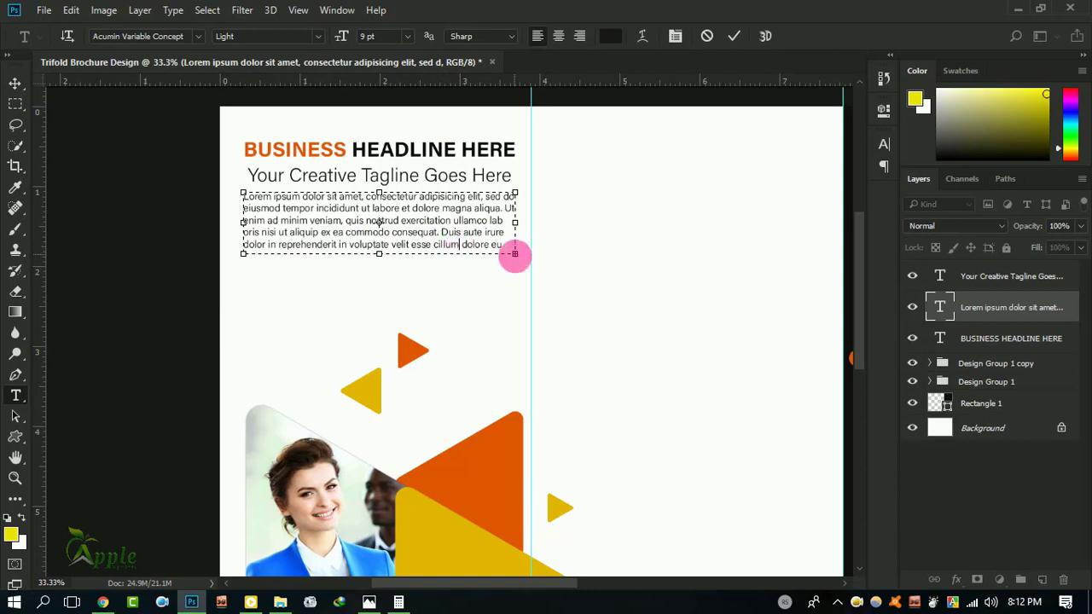
left_click(734, 36)
left_click(15, 84)
key("shift+Down")
key("shift+Down")
key("shift+Down")
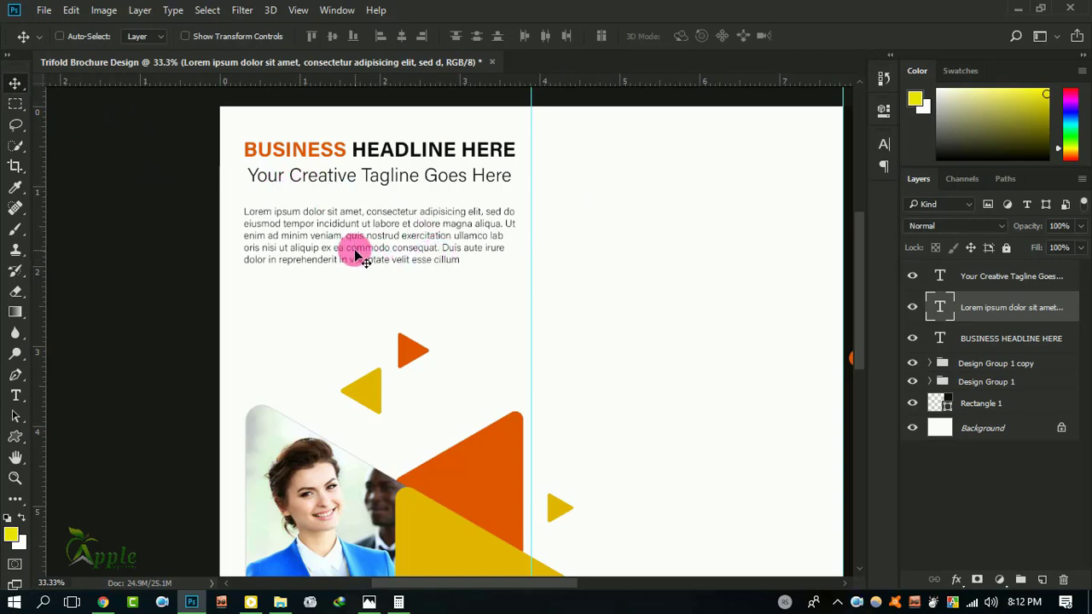
Step: Duplicate the paragraph below the original and shorten the copy to two lines
mouse_move(353, 248)
left_mouse_down()
mouse_move(357, 333)
mouse_move(380, 307)
left_mouse_up()
left_click(16, 395)
left_click(349, 333)
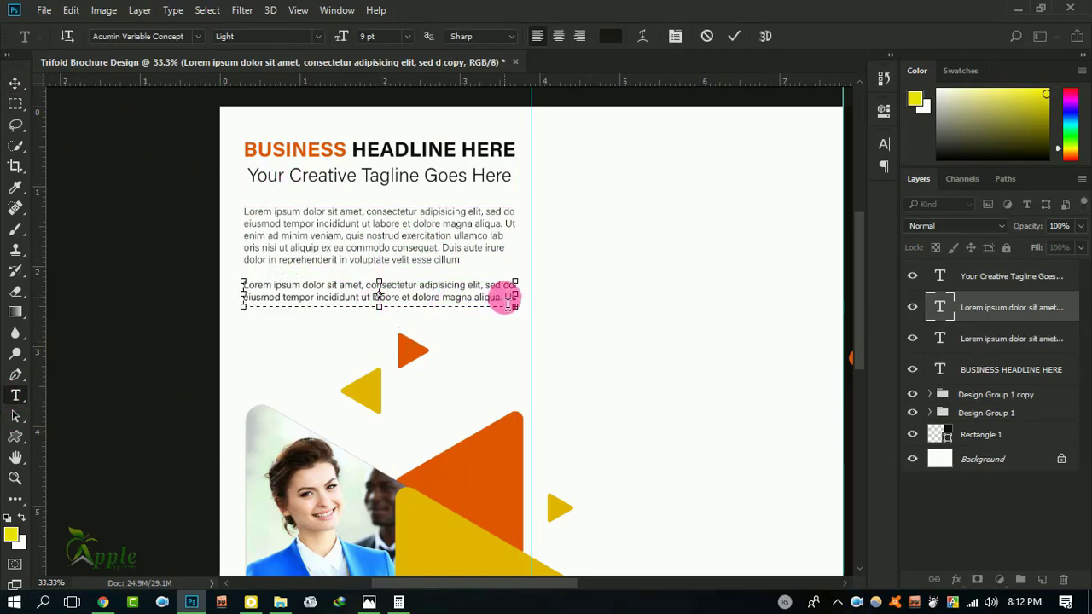
left_click(733, 35)
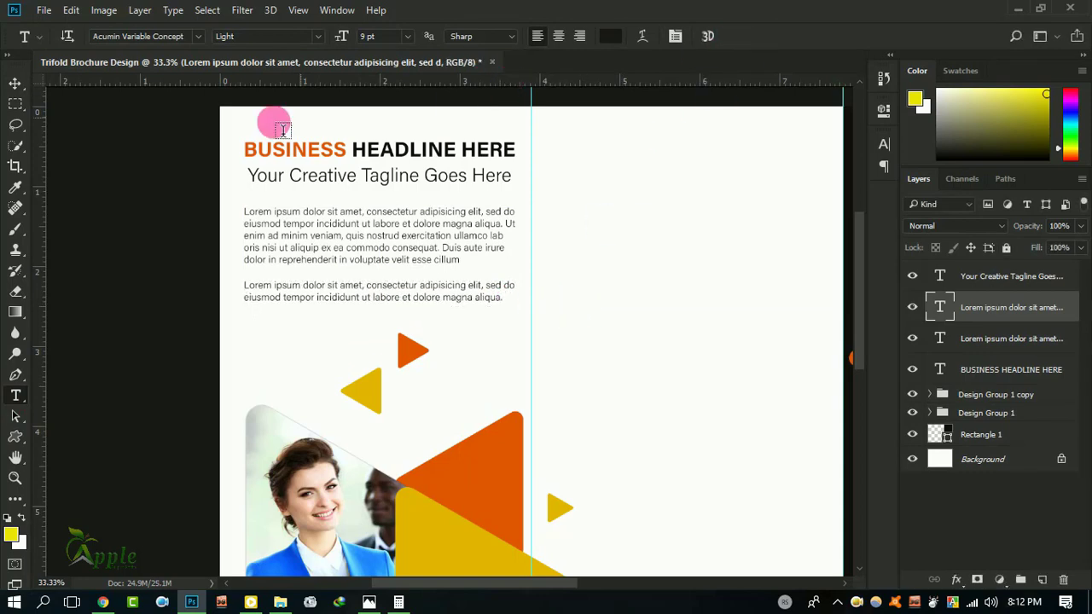
left_click(17, 84)
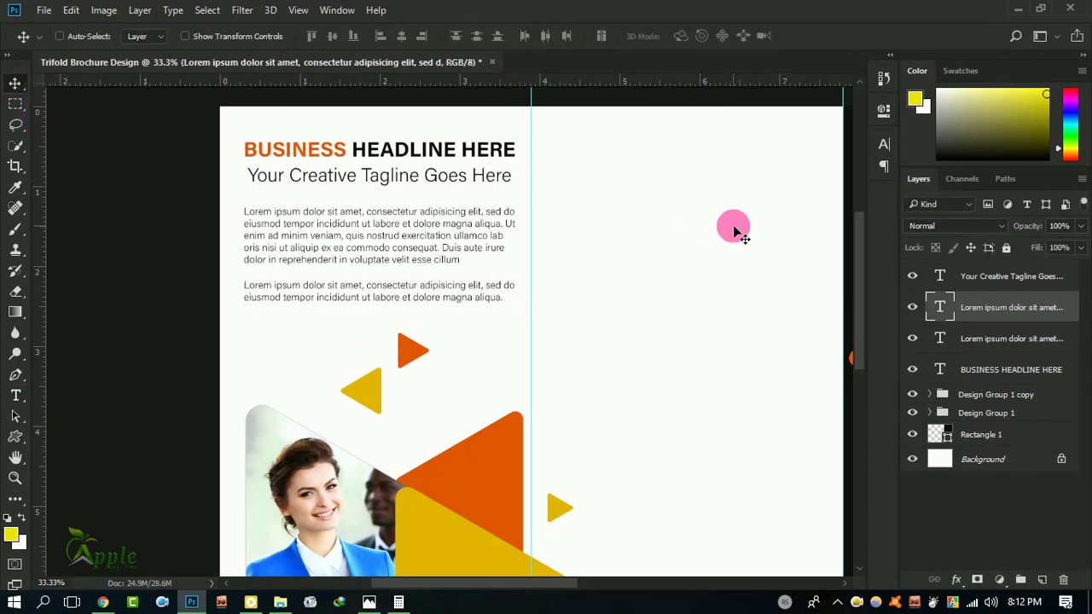
Step: Copy the lower Lorem ipsum paragraph into the middle panel
key("ctrl+minus")
key("ctrl+minus")
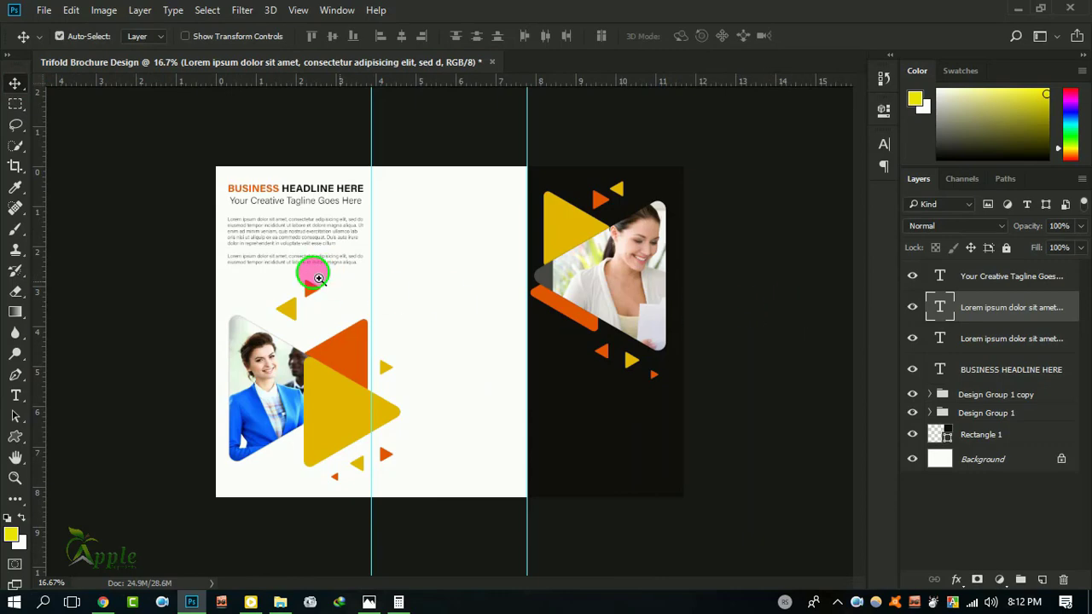
key("ctrl+plus")
left_click_drag(670, 356, 670, 344)
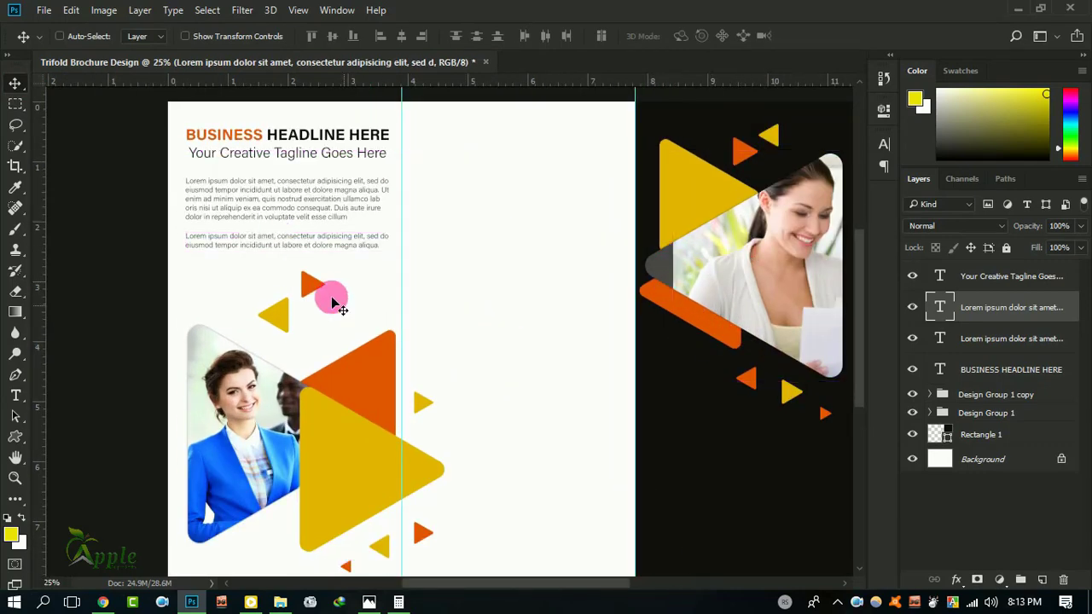
right_click(286, 222)
left_click(341, 217)
mouse_move(305, 214)
left_mouse_down()
mouse_move(531, 199)
mouse_move(538, 417)
left_mouse_up()
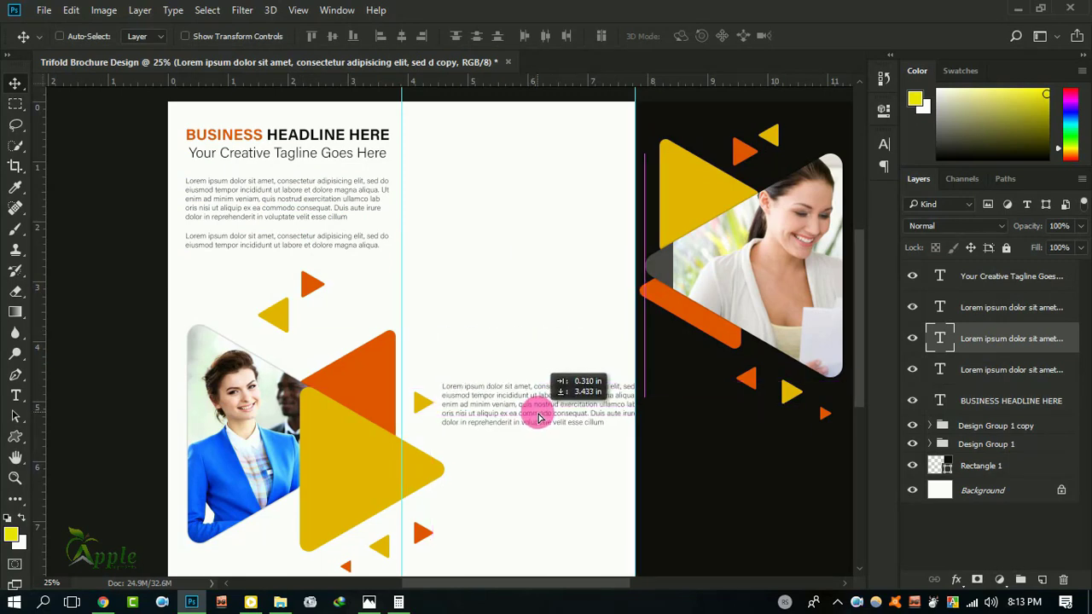
Step: Resize the copied paragraph's text box to fit the panel and remove the gap before 'dolore'
left_click(16, 395)
left_click(524, 394)
left_click_drag(544, 381, 543, 350)
left_click_drag(543, 428, 543, 443)
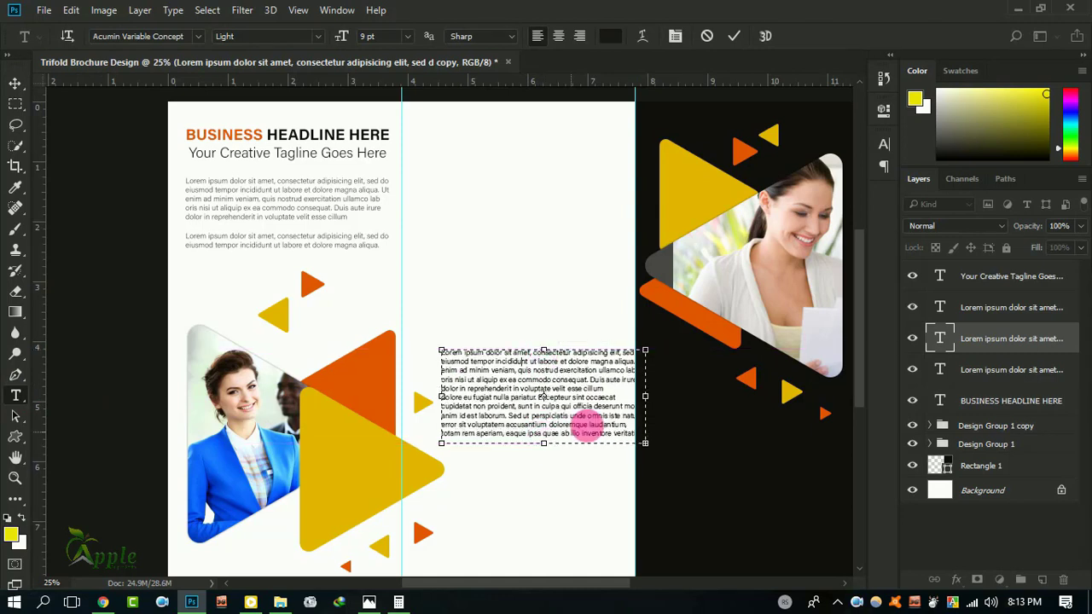
left_click_drag(646, 397, 623, 394)
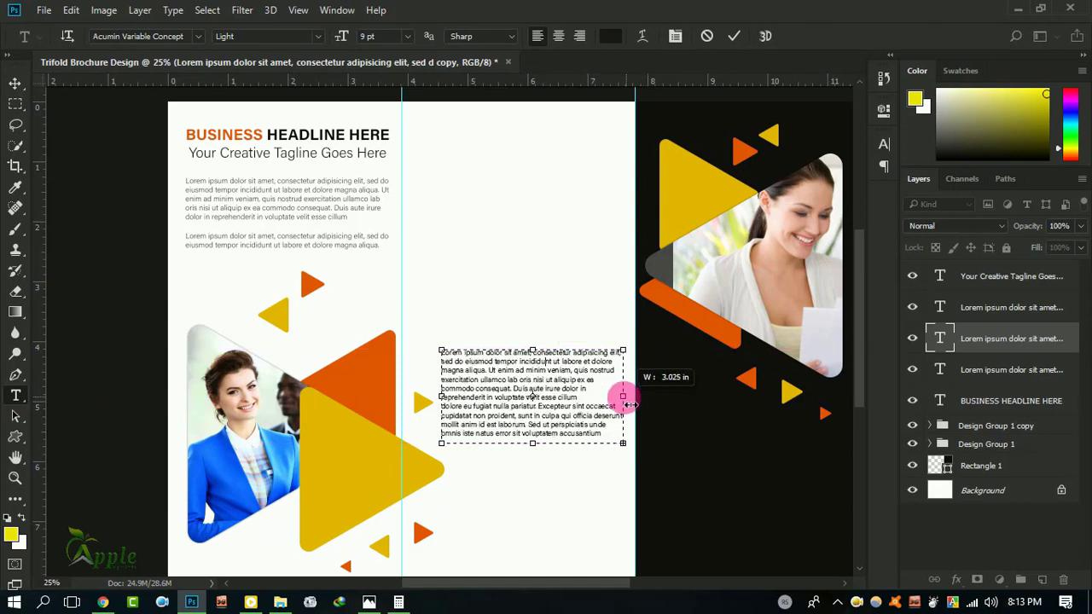
left_click_drag(532, 351, 539, 369)
left_click_drag(541, 375, 531, 379)
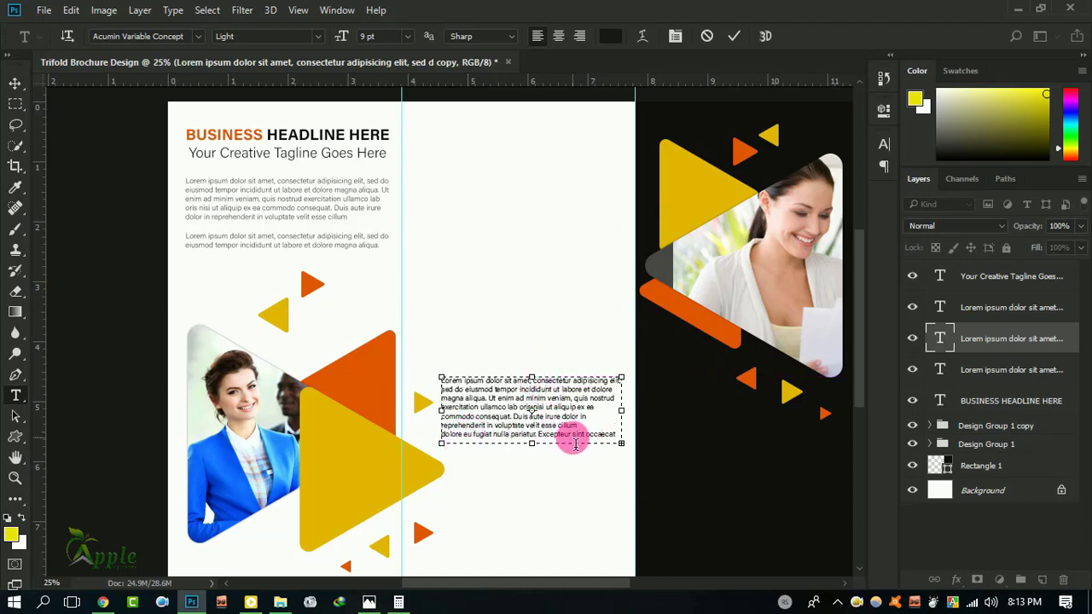
left_click_drag(472, 436, 584, 445)
left_click(555, 426)
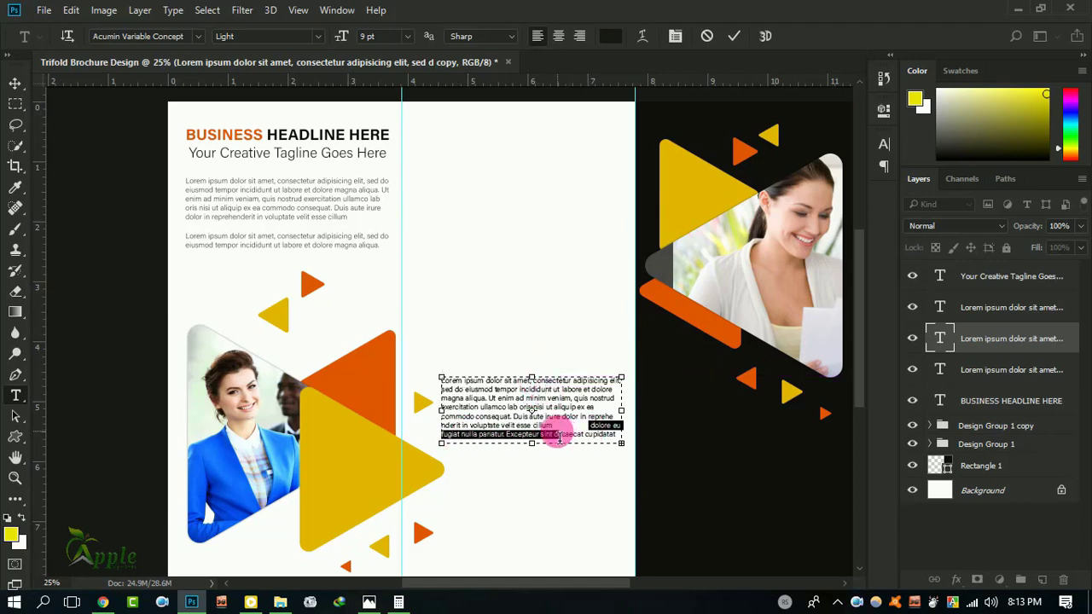
key("BackSpace")
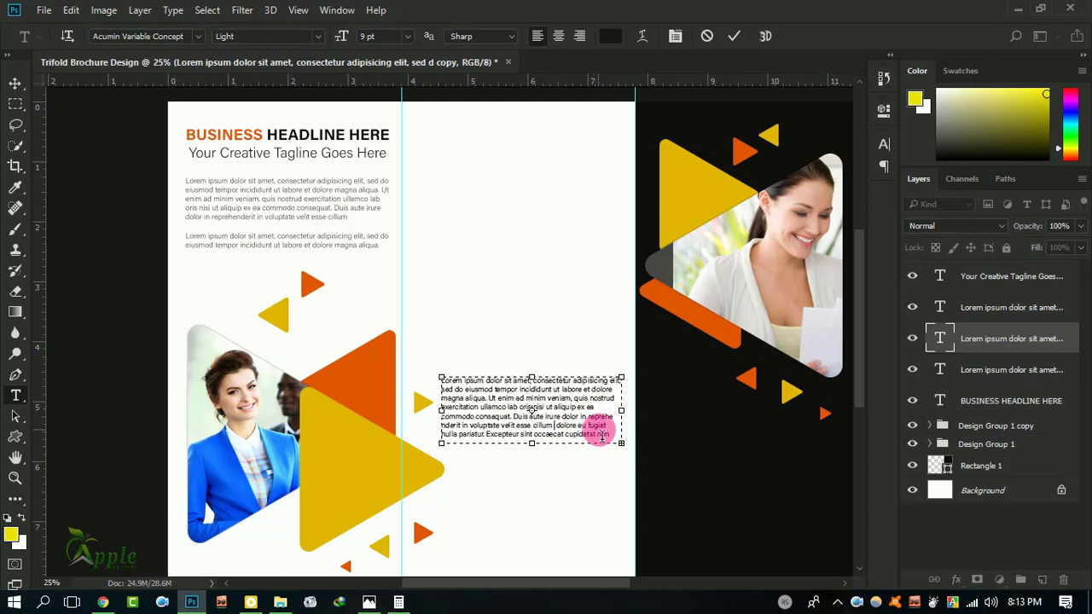
left_click_drag(459, 424, 606, 439)
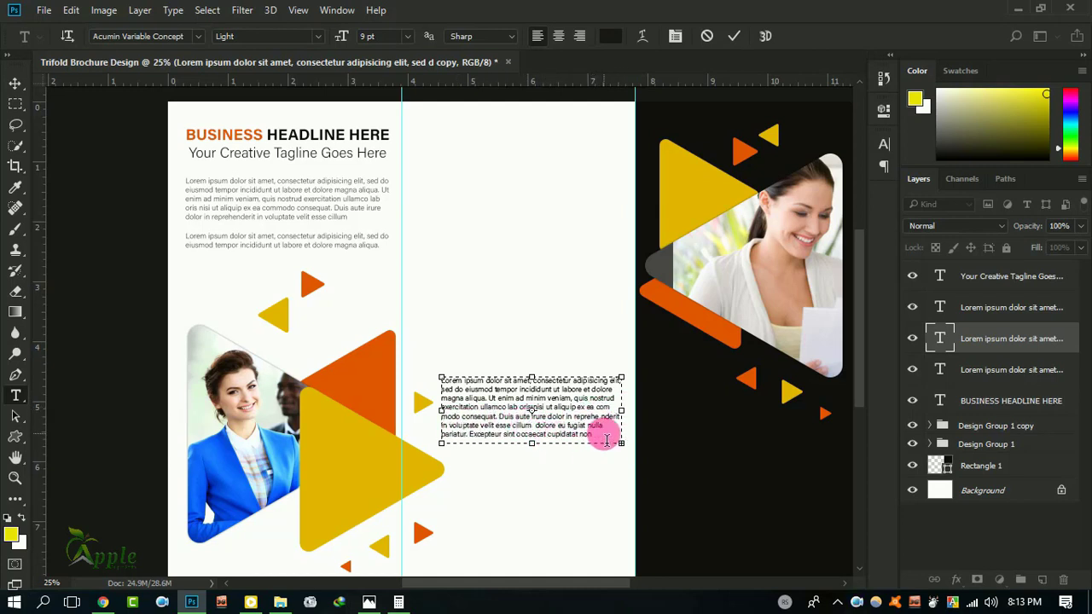
left_click(734, 36)
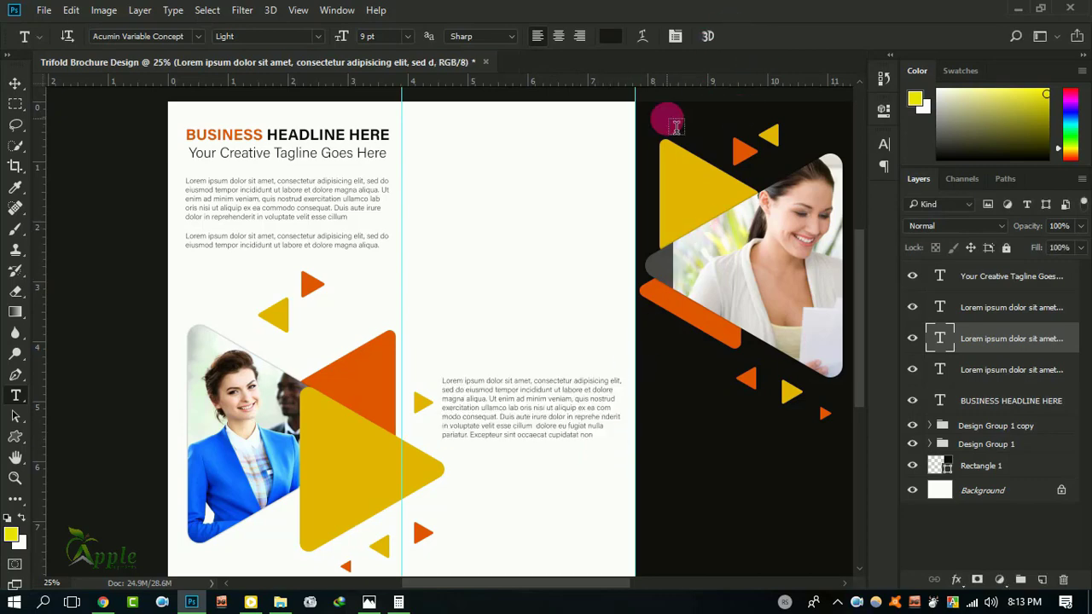
Step: Set the paragraph to Regular weight and place a copy directly below it
left_click(14, 82)
left_click(884, 144)
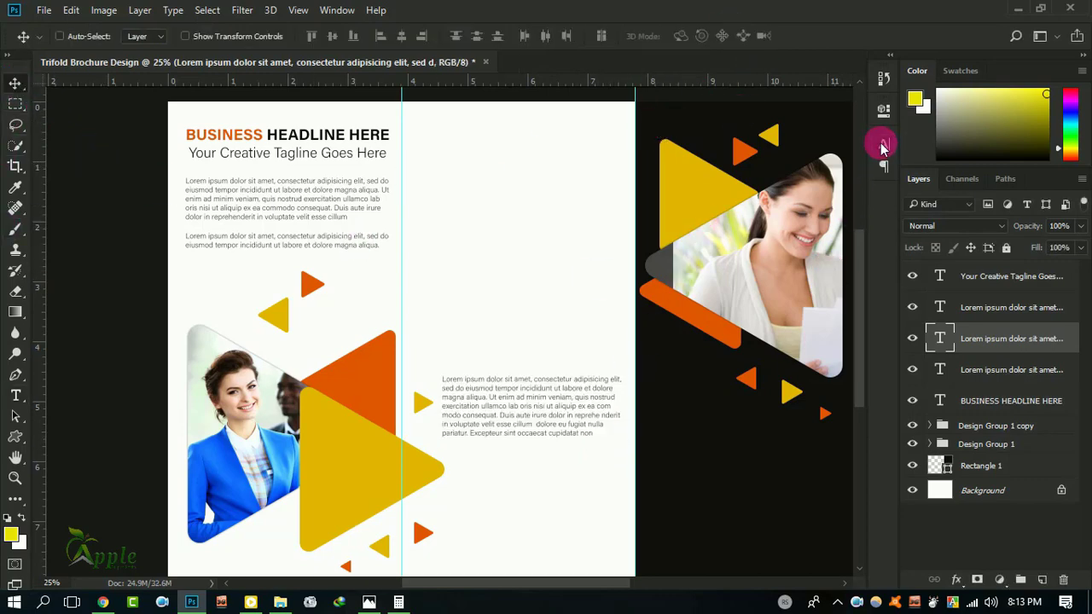
left_click(851, 163)
left_click(829, 191)
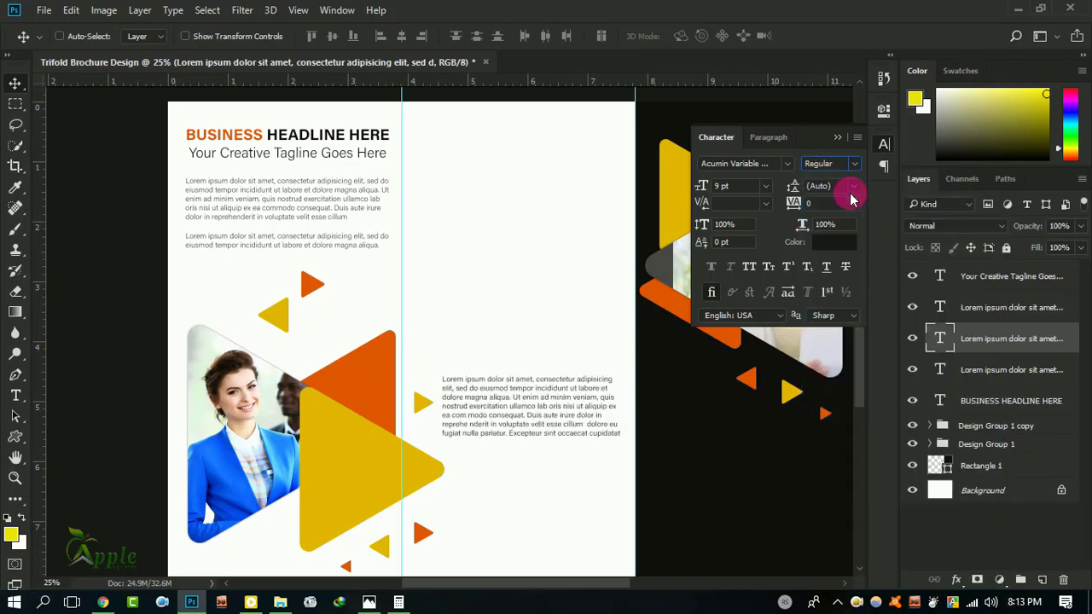
left_click(527, 373)
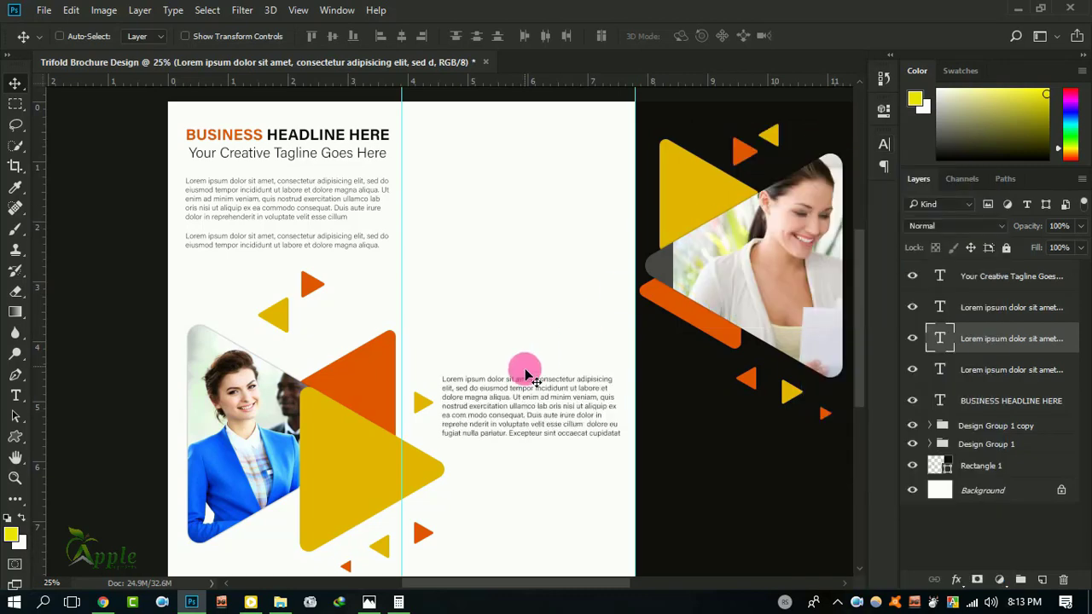
left_click_drag(514, 411, 513, 531)
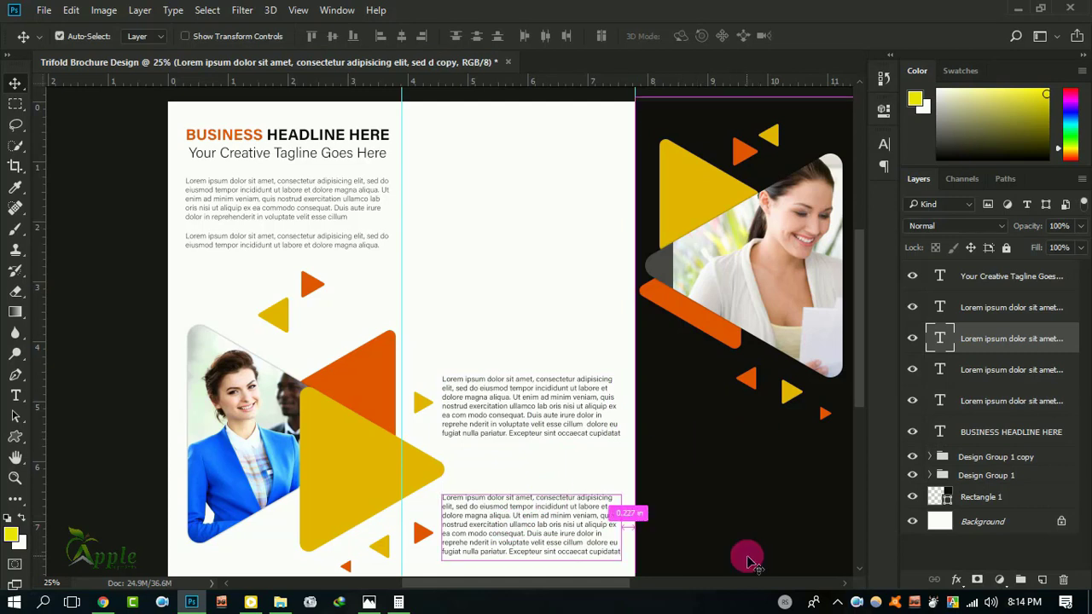
Step: Draw a black rectangle bar between the two middle-panel paragraphs
right_click(10, 407)
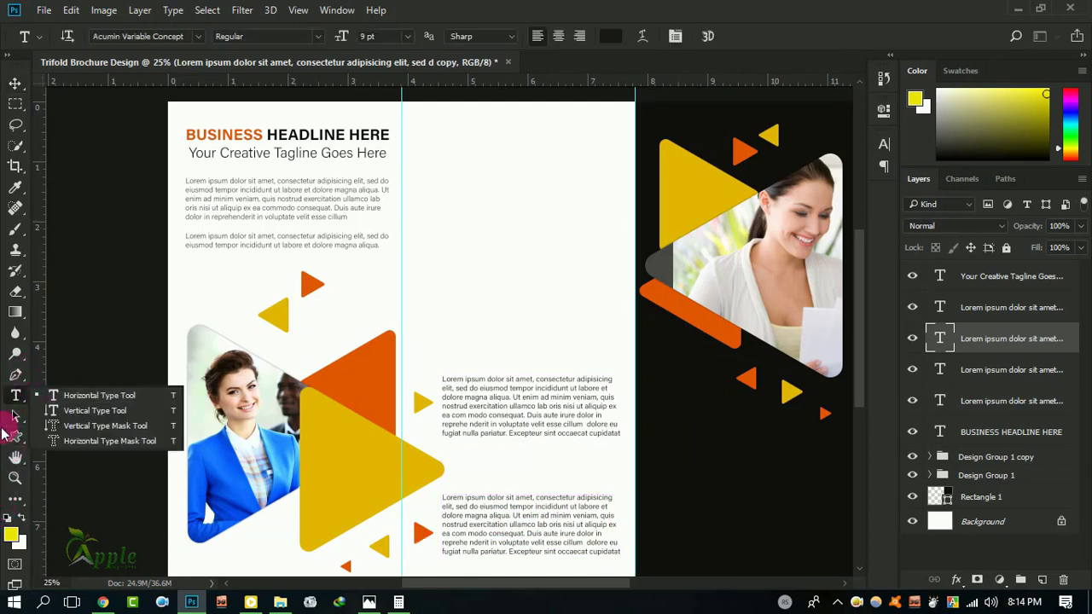
right_click(14, 436)
left_click(68, 432)
left_click_drag(466, 462, 628, 467)
left_click(840, 109)
left_click(14, 83)
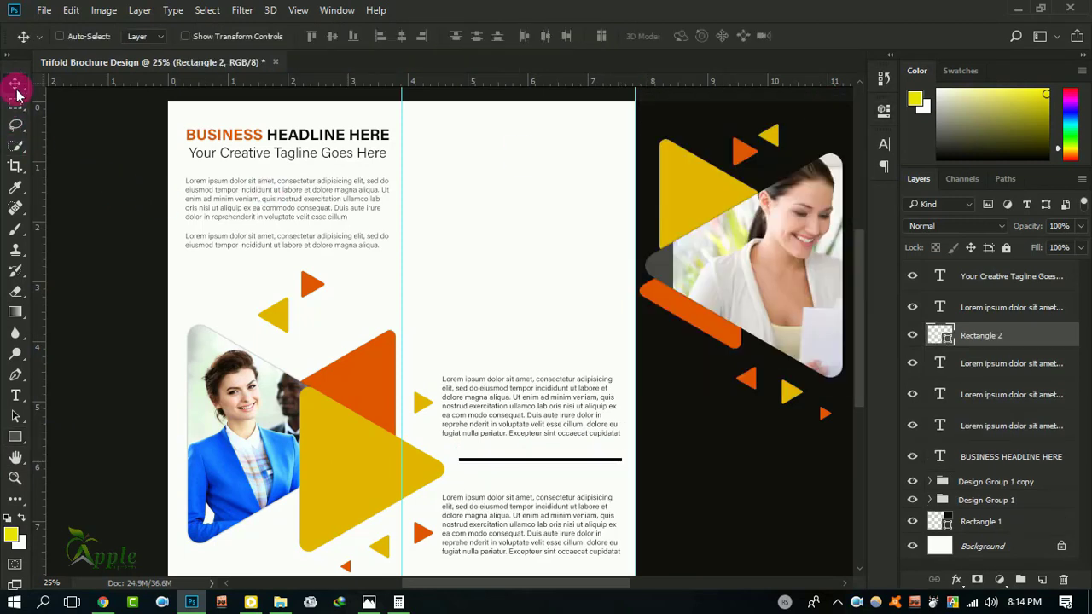
left_click_drag(528, 455, 530, 464)
Step: Transform the black bar into a thinner divider line
key("ctrl+t")
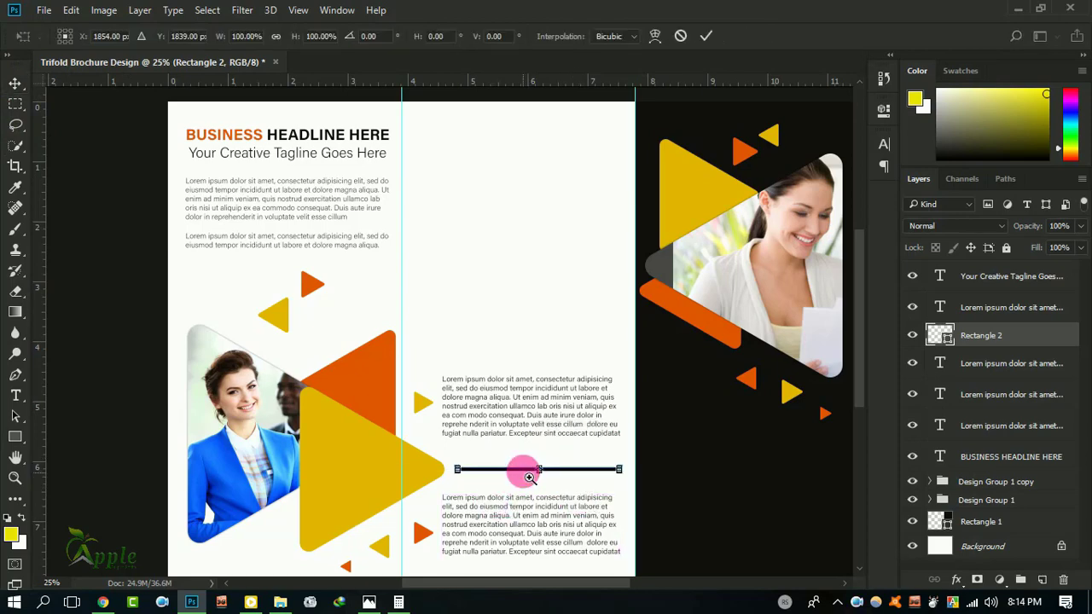
left_click(524, 469, "ctrl")
left_click_drag(653, 449, 654, 460)
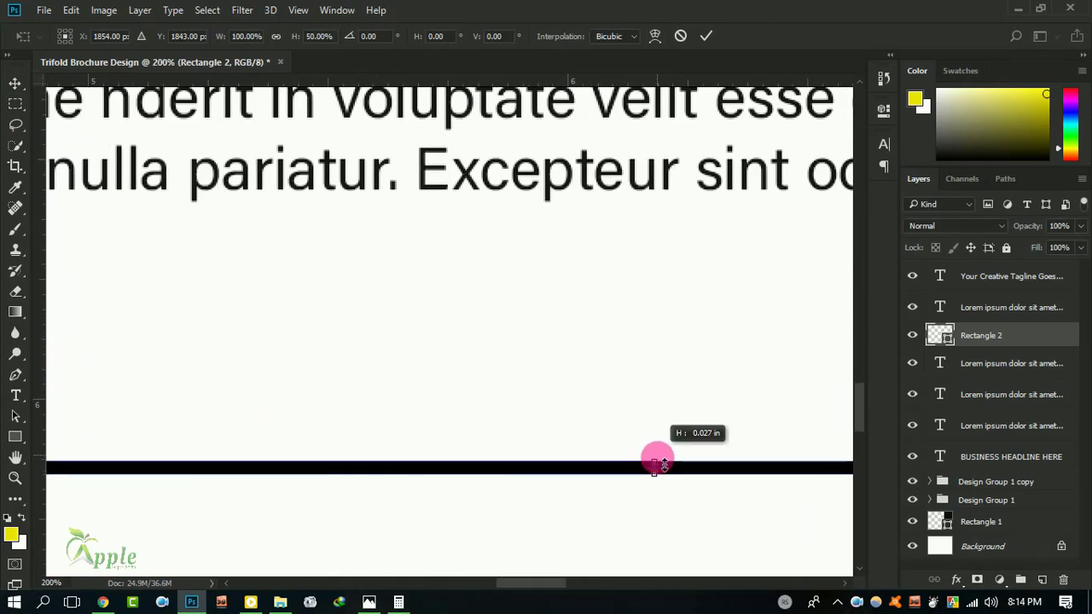
left_click(706, 36)
key("ctrl+minus")
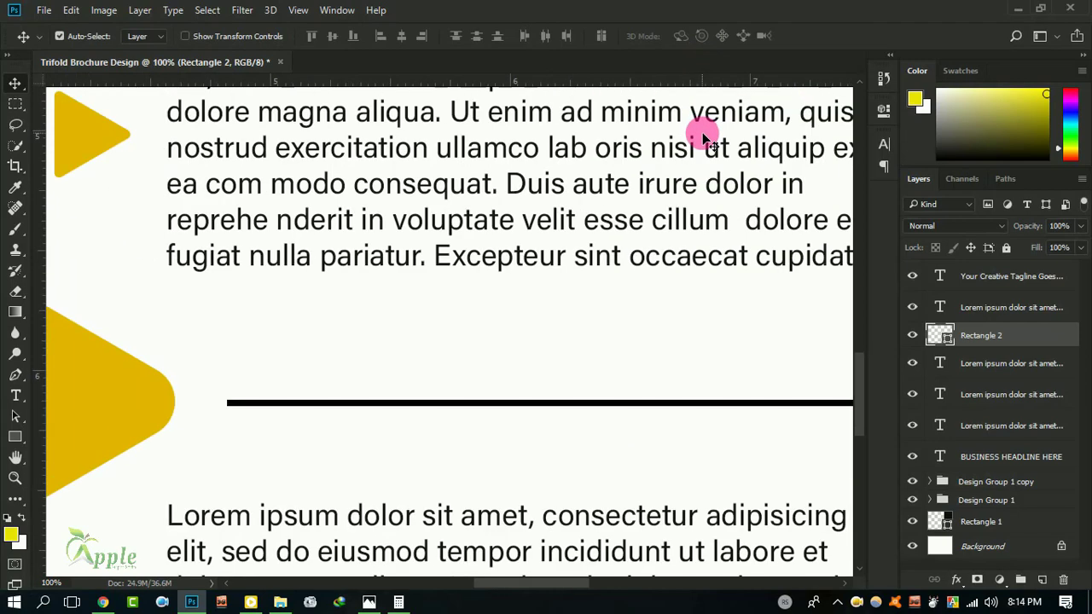
key("ctrl+minus")
key("ctrl+minus")
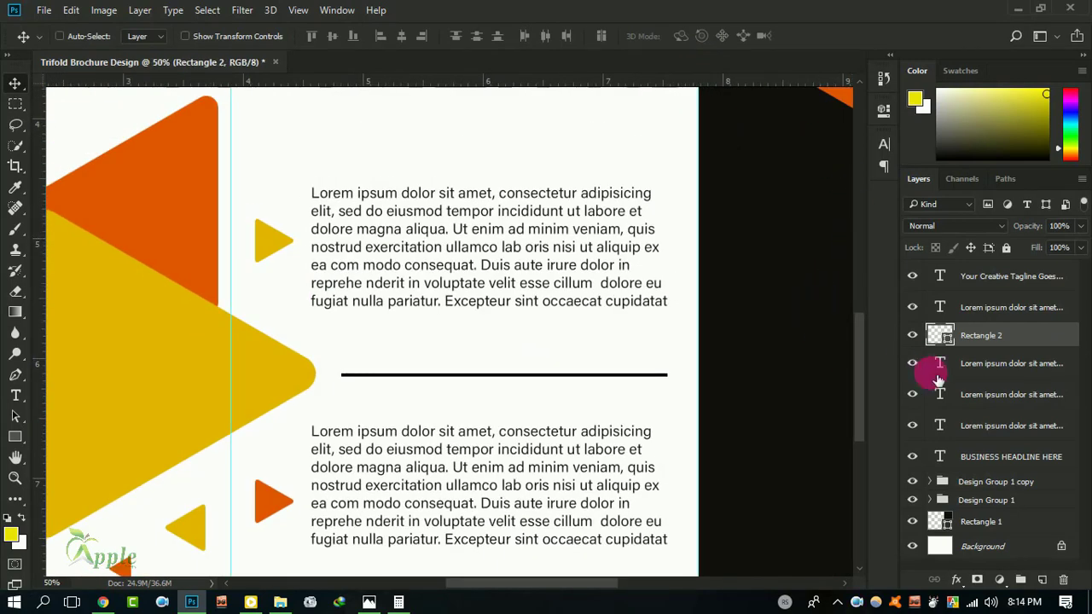
Step: Move the upper paragraph down and the lower copy up, evenly around the line
right_click(358, 228)
left_click(410, 242)
left_click_drag(419, 253, 421, 265)
right_click(454, 460)
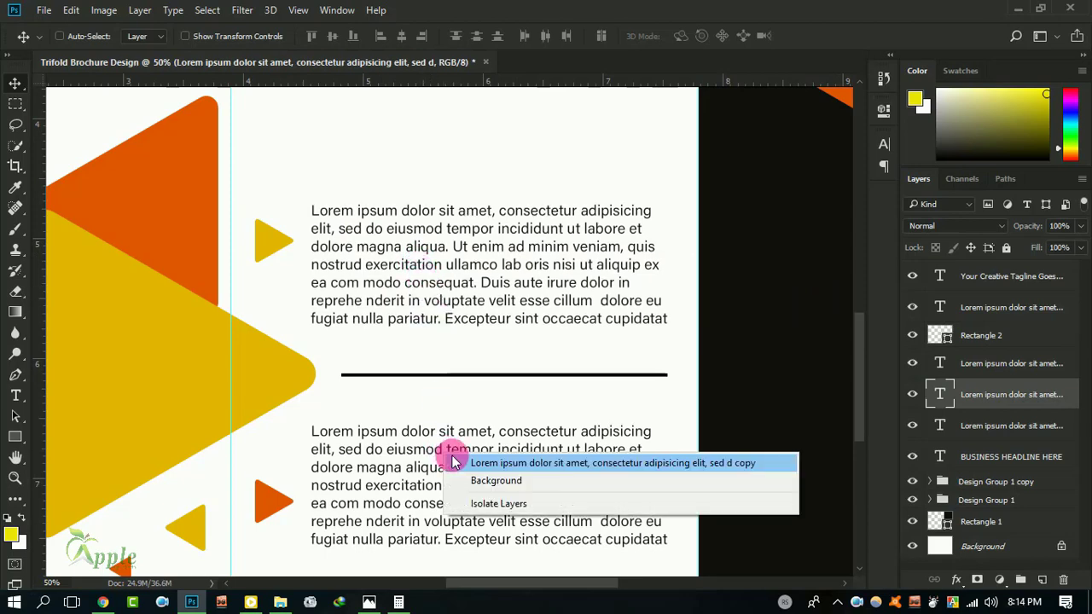
left_click(489, 465)
left_click_drag(487, 476, 456, 498)
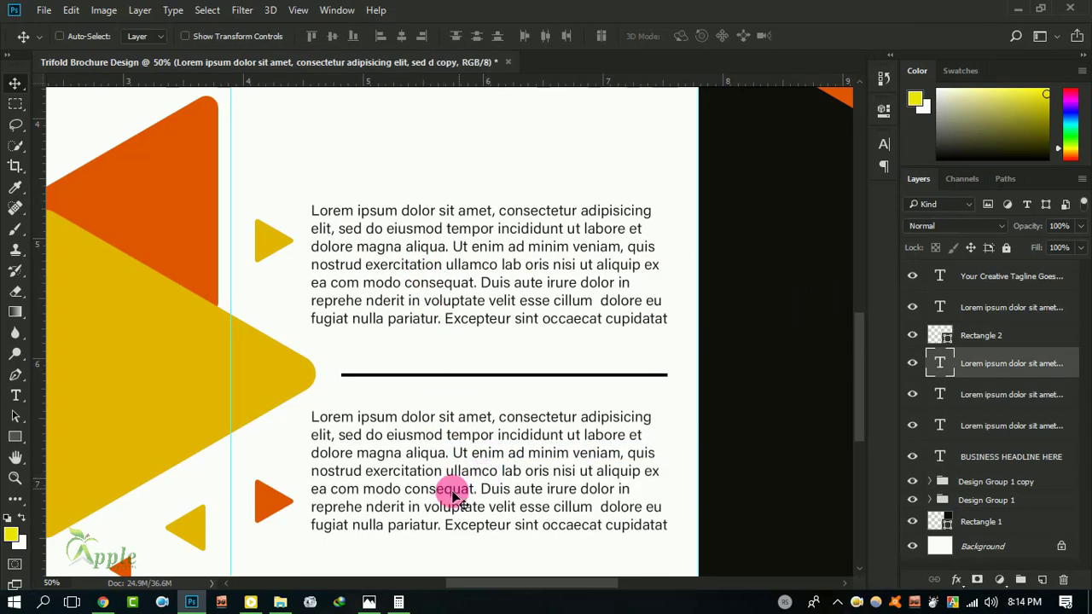
key("ctrl+minus")
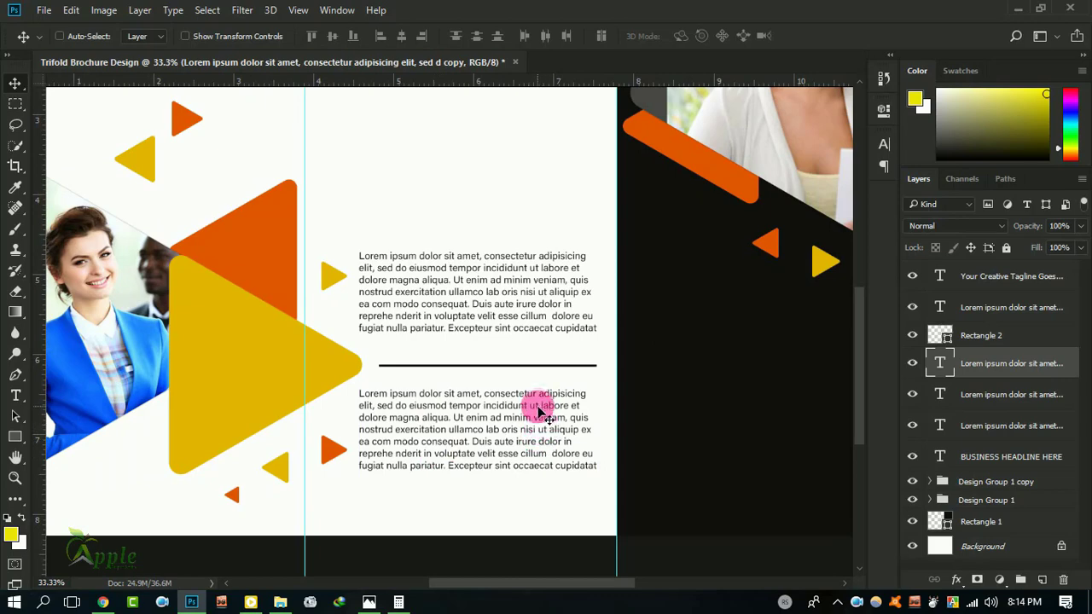
key("ctrl+minus")
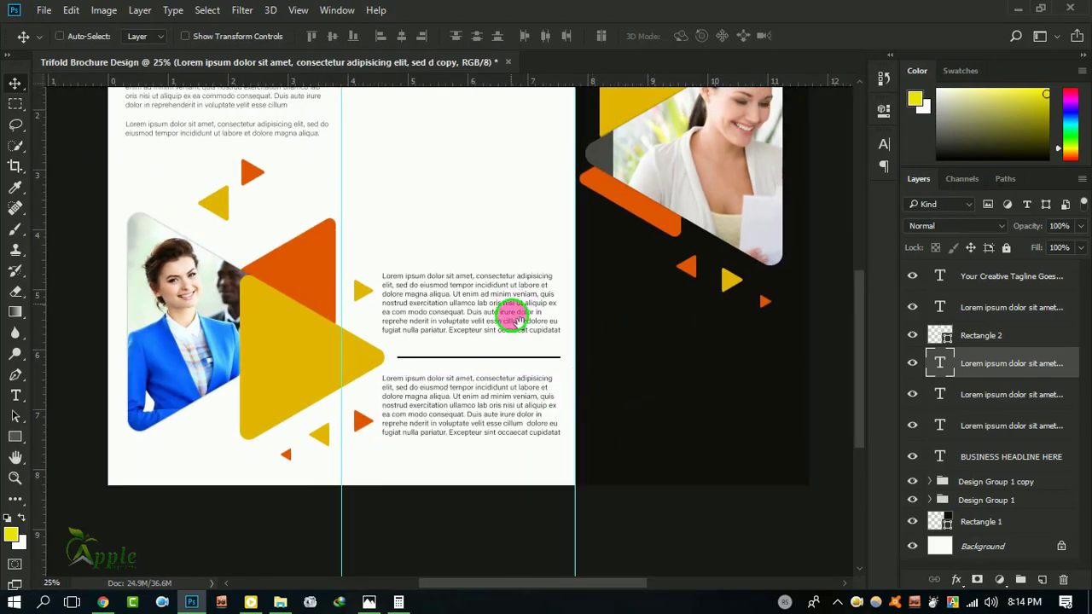
left_click_drag(518, 320, 522, 386)
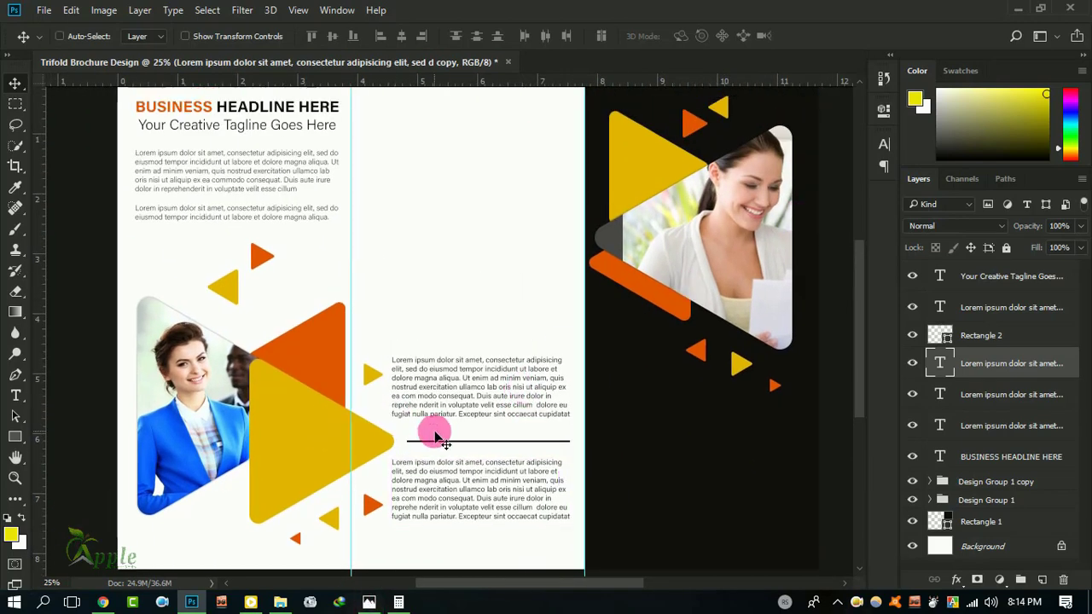
Step: Copy the headline and paragraphs into the middle panel and position them lower
right_click(218, 202)
left_click(239, 205)
left_click(985, 408, "ctrl")
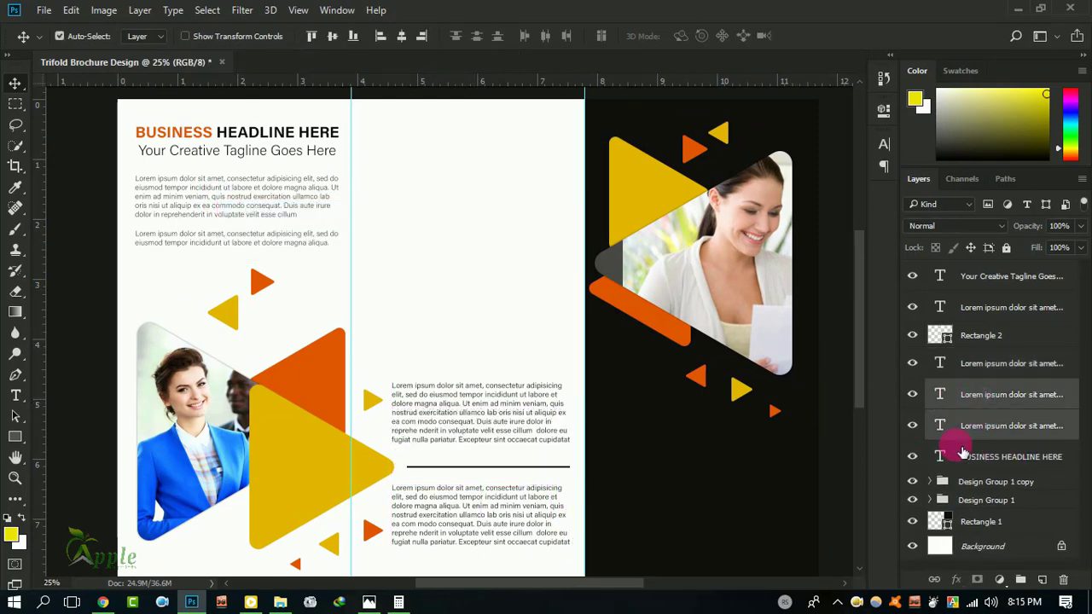
left_click(952, 454, "ctrl")
left_click_drag(205, 184, 437, 184)
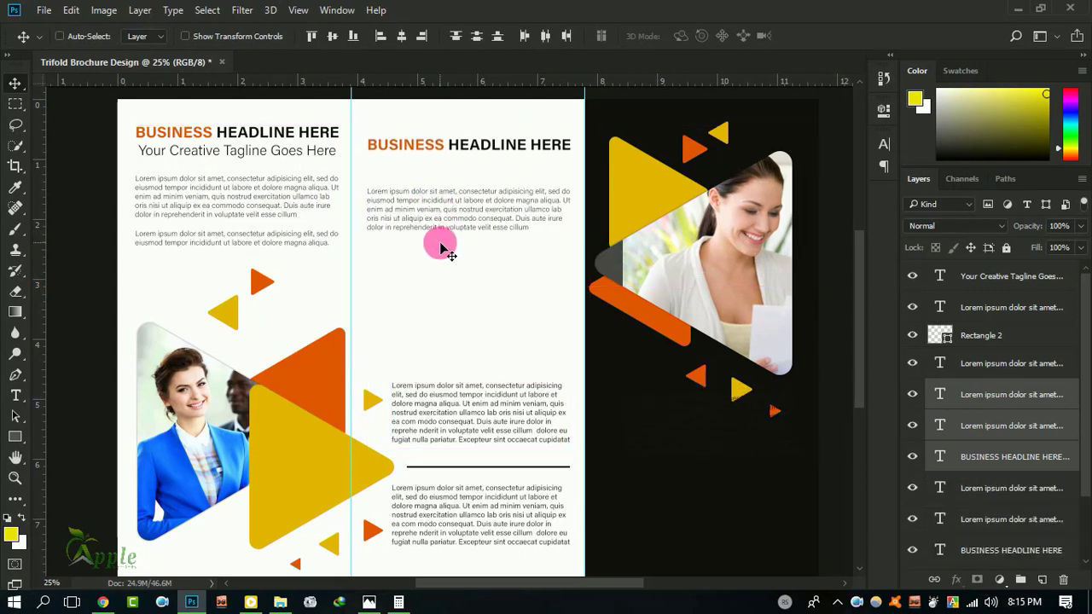
left_click_drag(443, 245, 437, 267)
key("shift+Down")
key("shift+Down")
key("shift+Down")
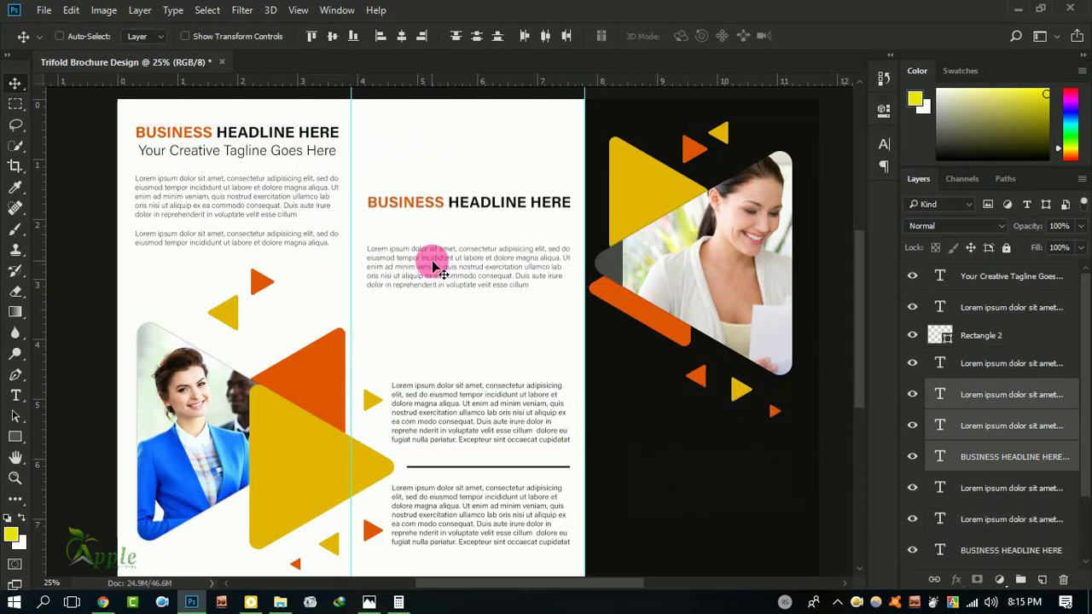
key("shift+Down")
key("shift+Down")
key("shift+Down")
key("shift+Down")
key("shift+Down")
key("shift+Down")
key("shift+Down")
key("shift+Down")
key("shift+Down")
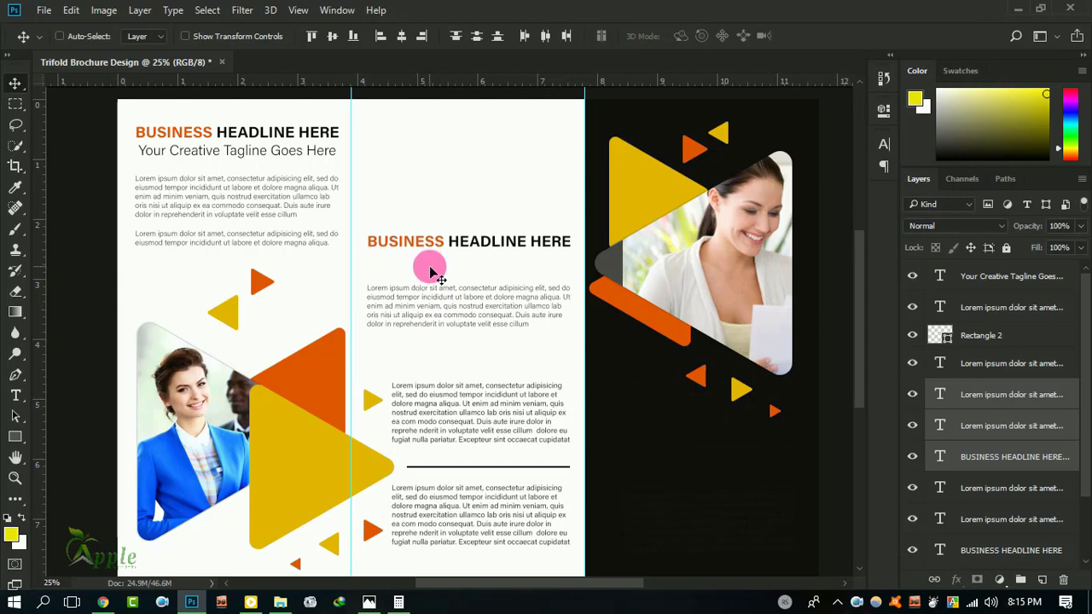
key("shift+Up")
key("shift+Up")
key("shift+Up")
key("shift+Up")
key("shift+Up")
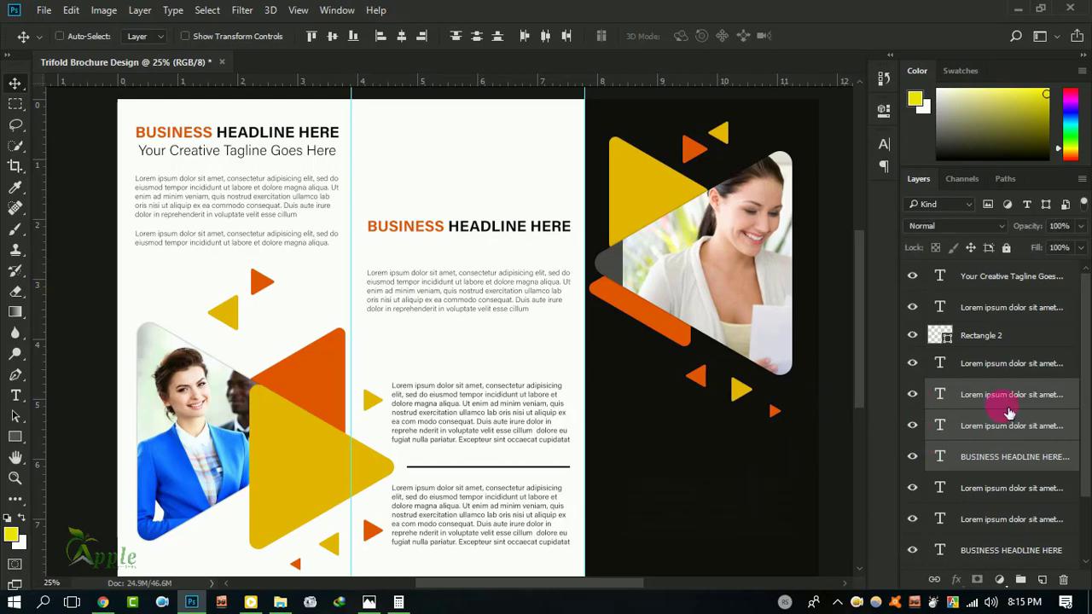
Step: Duplicate the short two-line paragraph beneath the first one
left_click(975, 395)
left_click_drag(975, 394, 1062, 579)
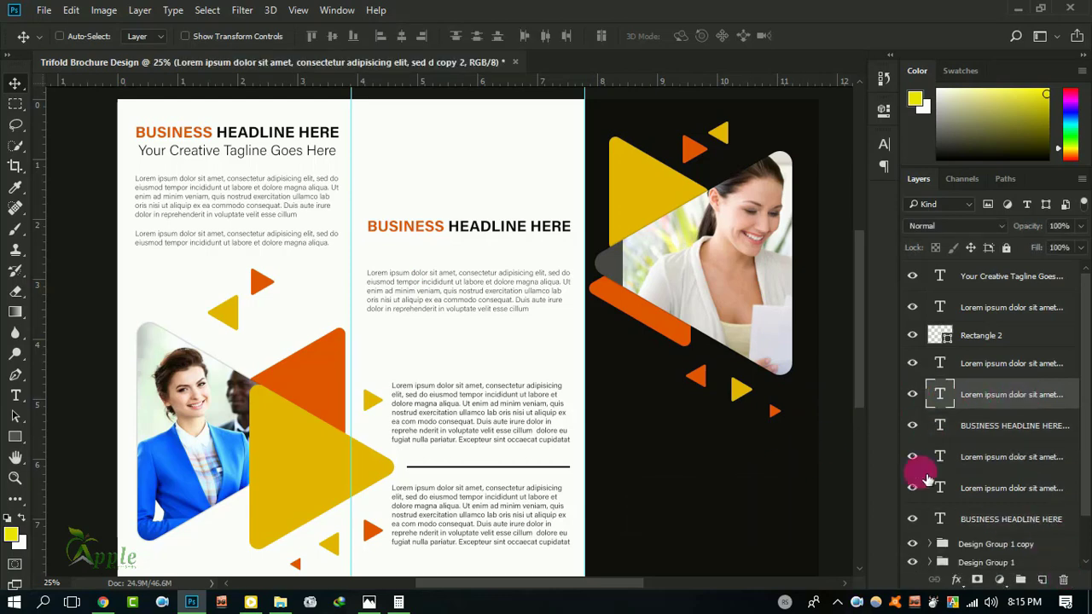
mouse_move(358, 290)
left_mouse_down()
mouse_move(409, 237)
mouse_move(483, 331)
left_mouse_up()
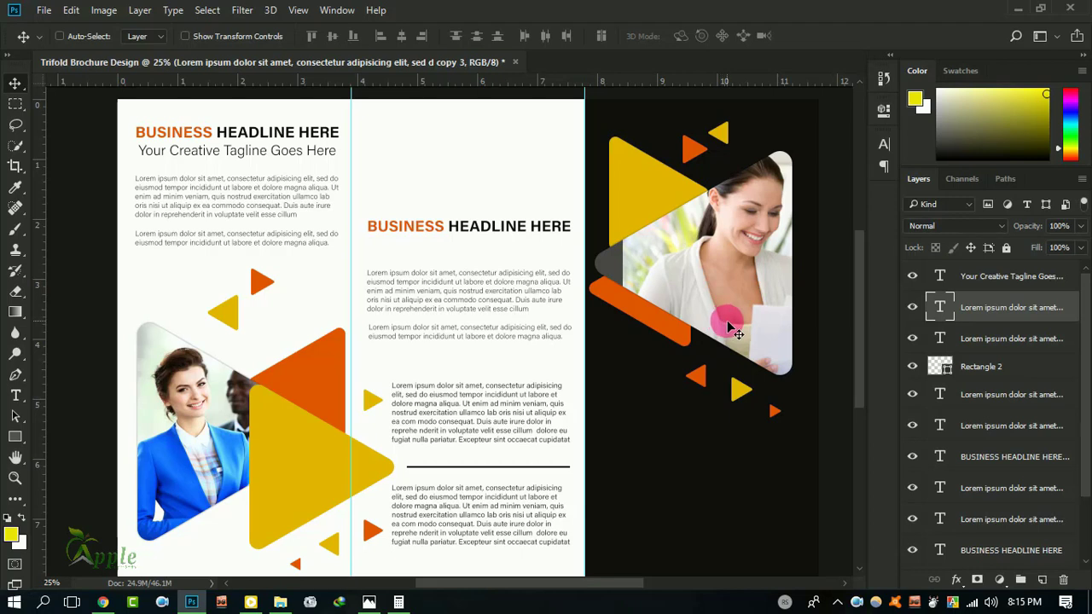
Step: Cut the middle headline to BUSINESS HEADLINE, left-aligned with the paragraph's left edge
right_click(480, 228)
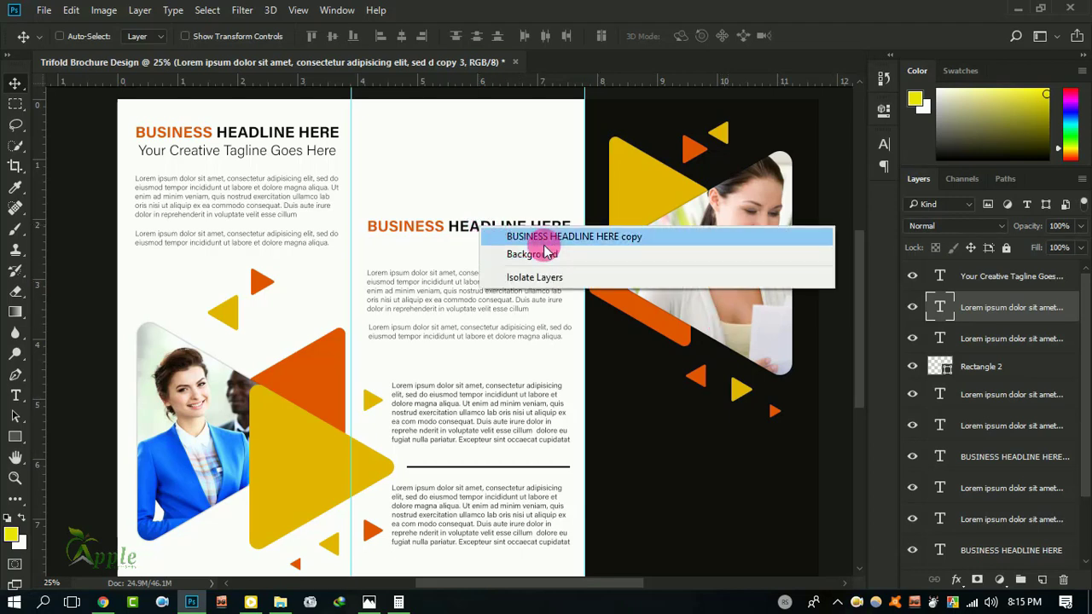
left_click(541, 235)
left_click_drag(565, 272, 566, 295)
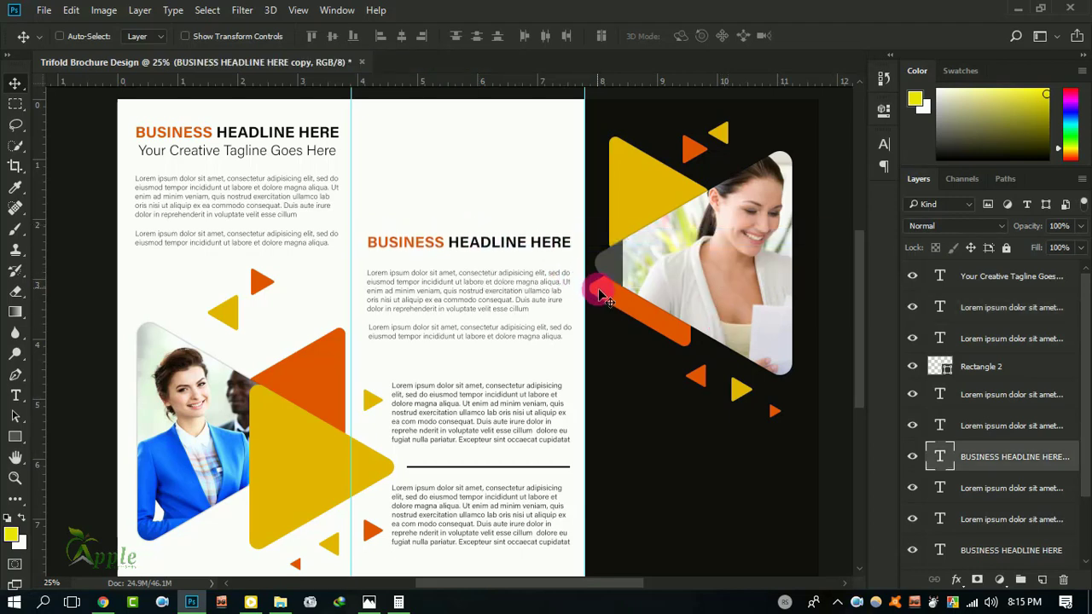
left_click(20, 398)
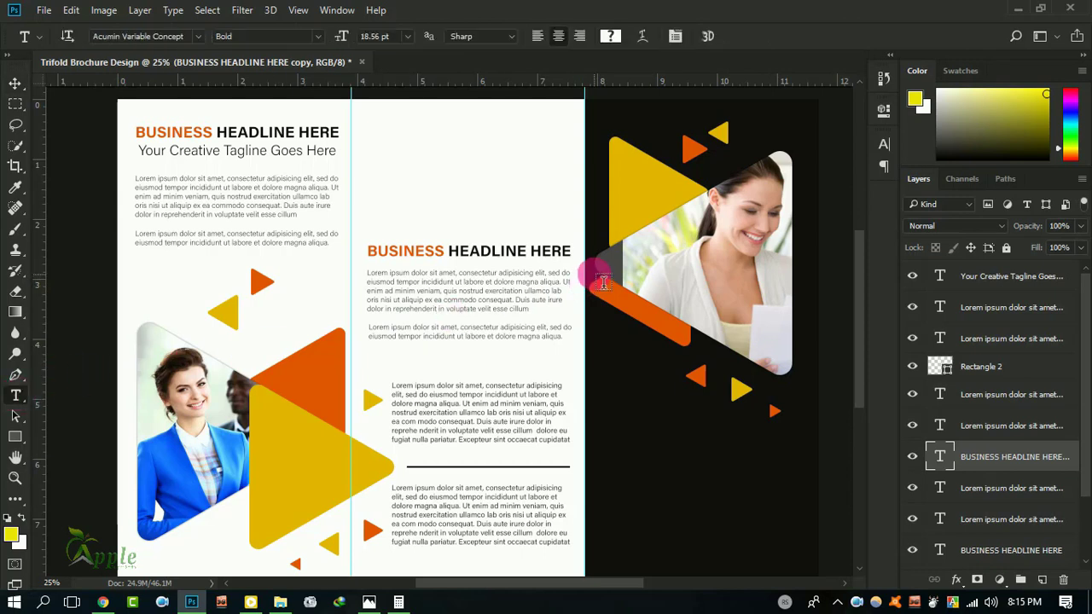
left_click(529, 256)
key("Delete")
key("Delete")
key("Delete")
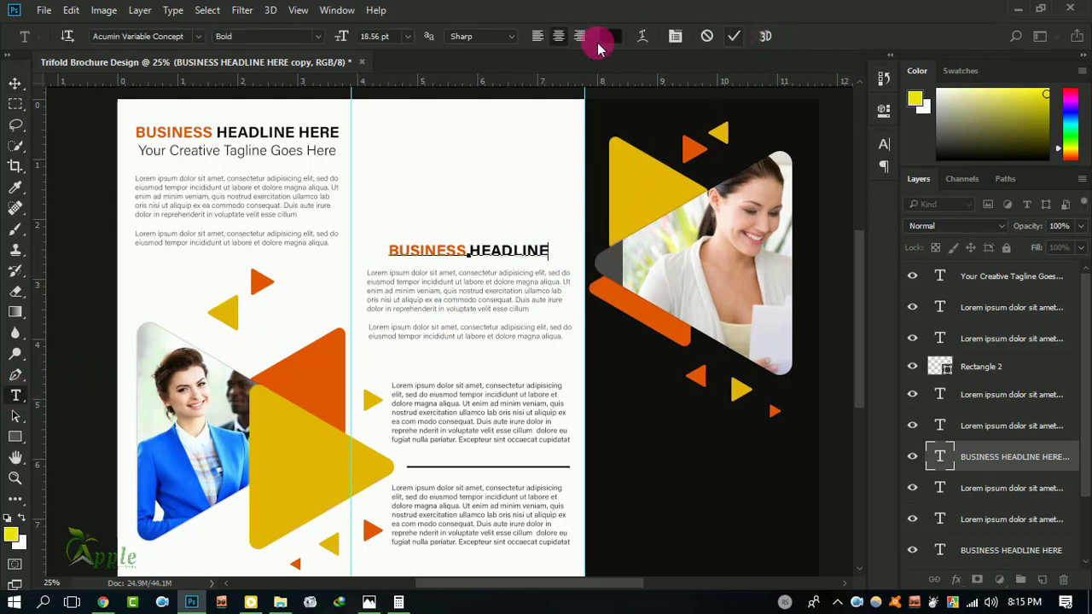
left_click(542, 37)
left_click(509, 106)
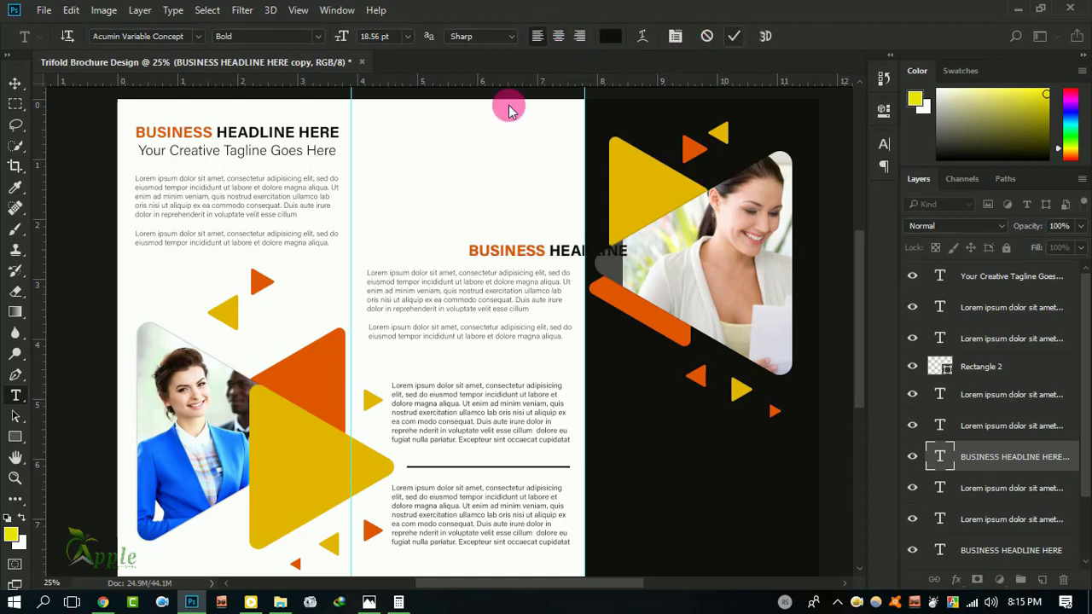
left_click(15, 83)
left_click_drag(504, 247, 413, 254)
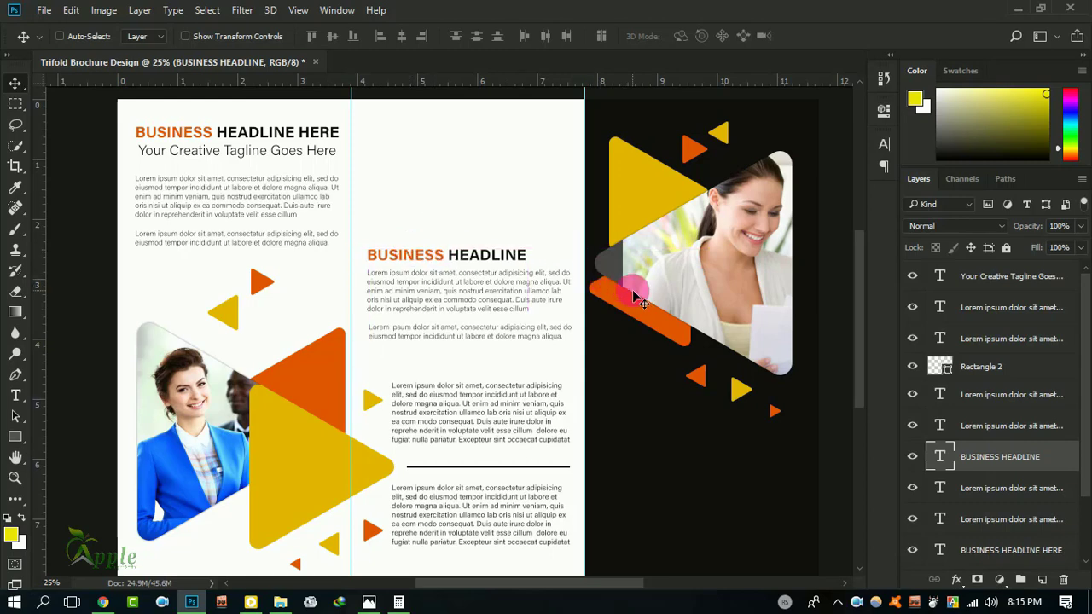
Step: Open the Stock Image > Map folder and select world-map-png-5
mouse_move(664, 313)
left_mouse_down()
mouse_move(653, 342)
mouse_move(657, 446)
left_mouse_up()
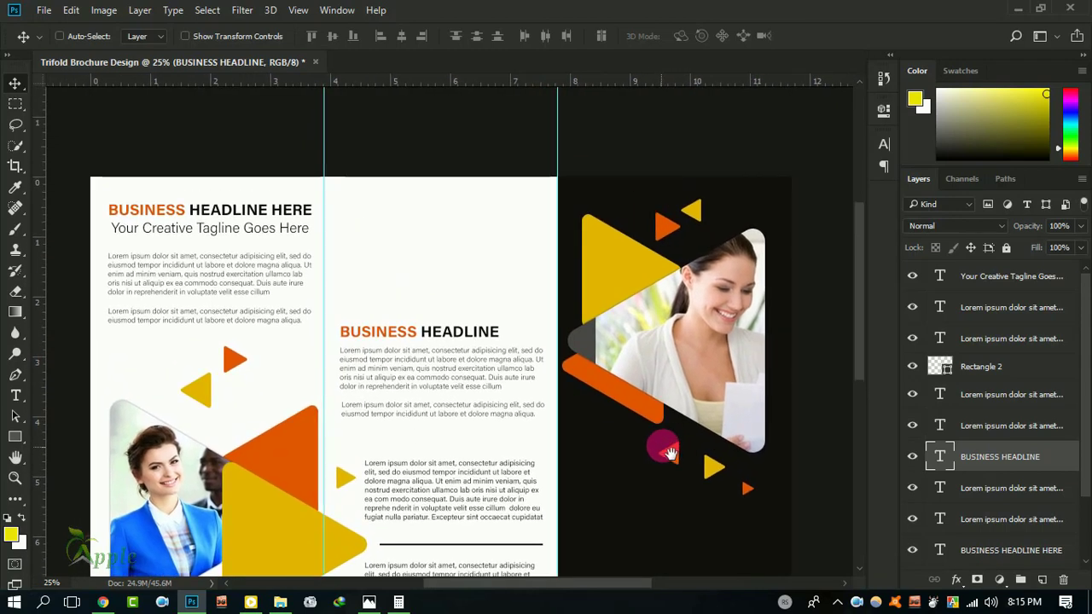
left_click_drag(617, 326, 639, 378)
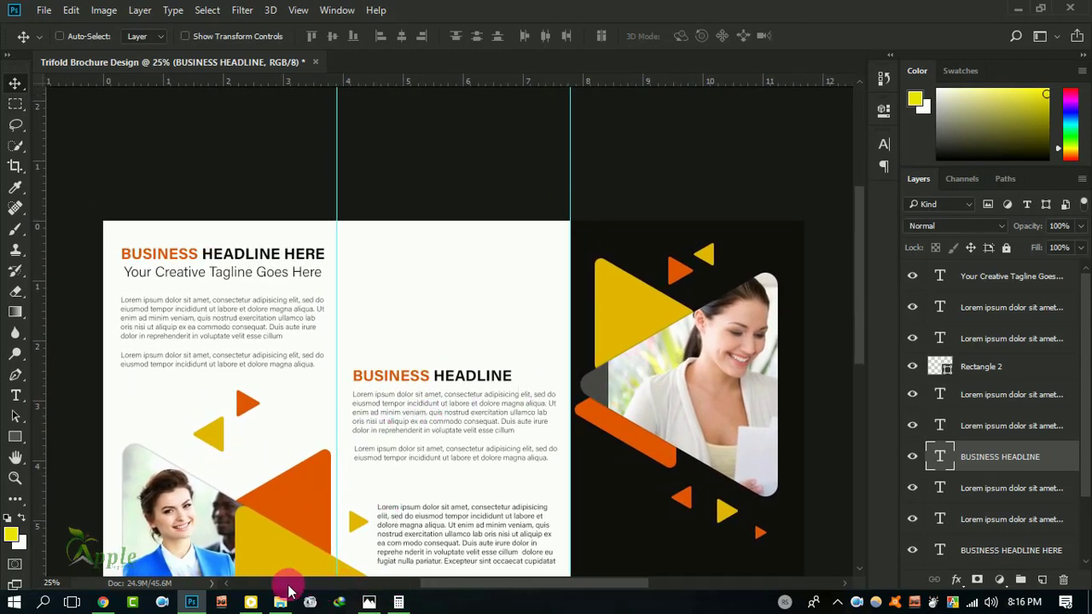
left_click(280, 602)
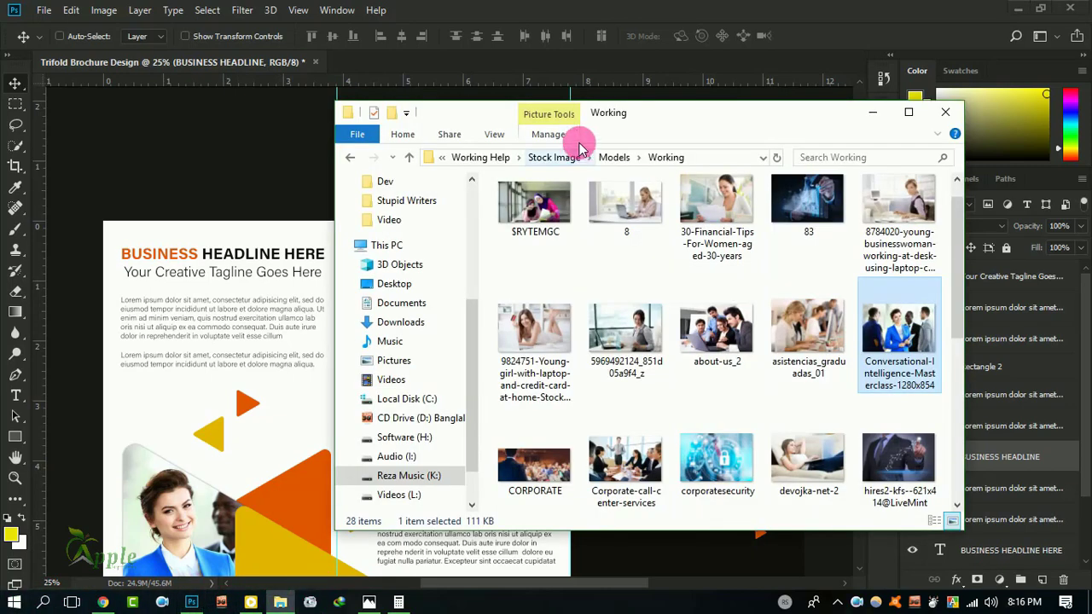
left_click(555, 158)
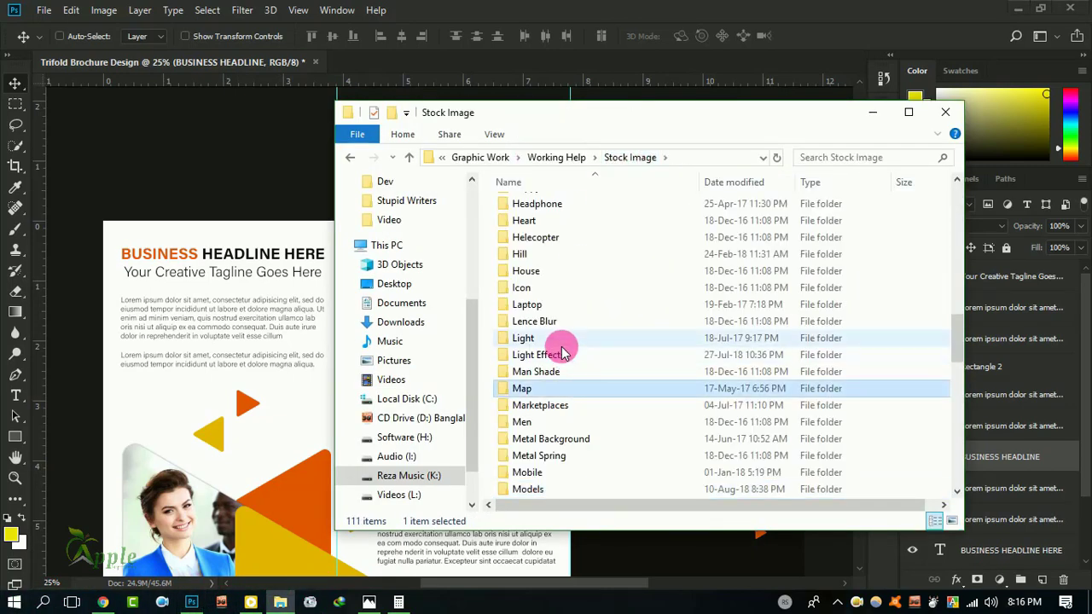
double_click(546, 388)
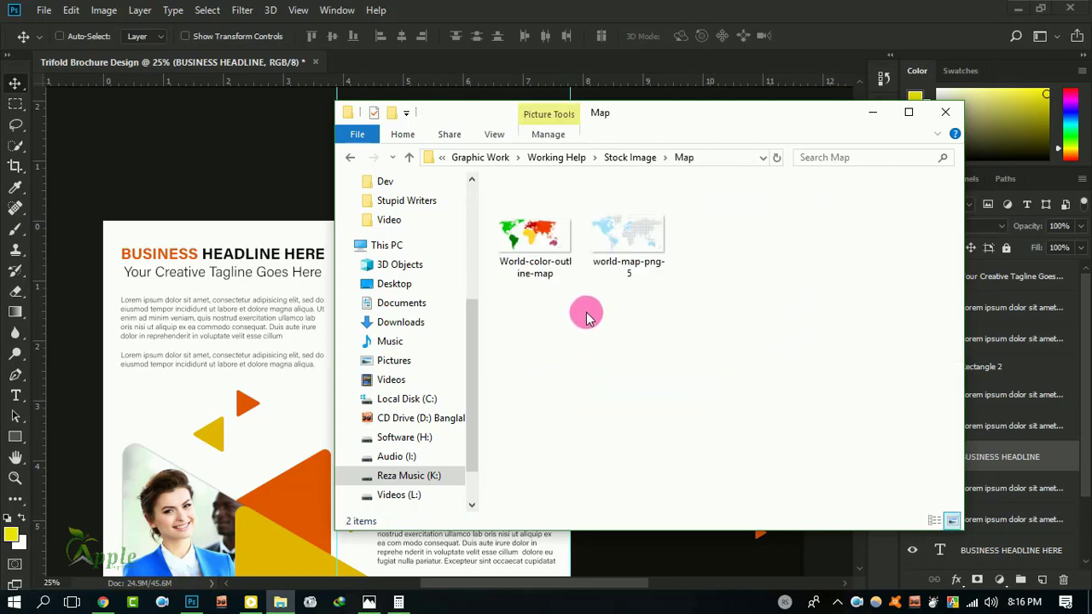
left_click(615, 245)
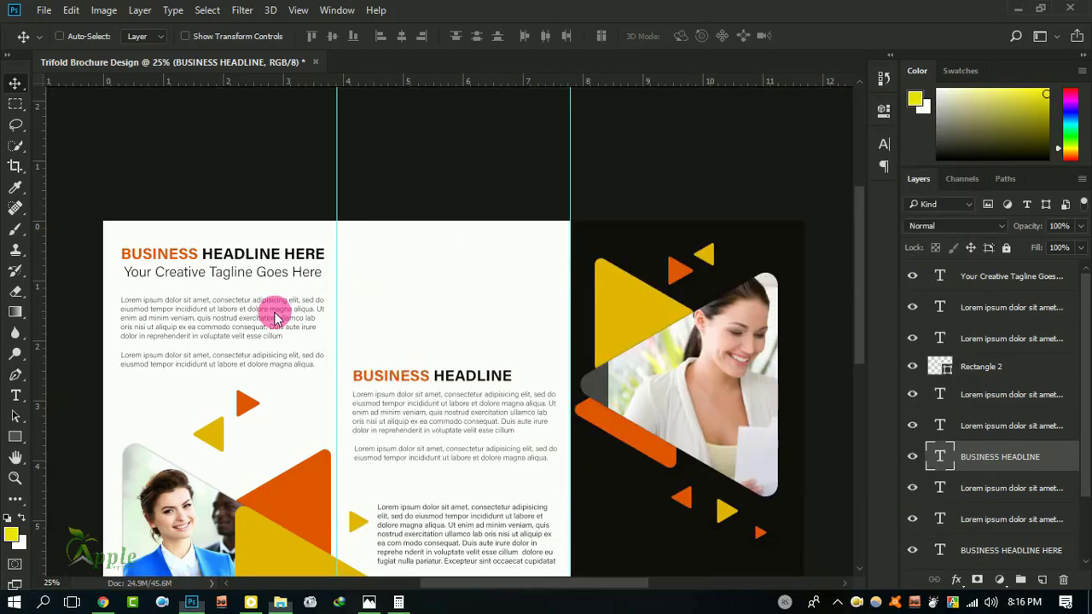
Step: Place world-map-png-5, scaled down, at the top of the middle panel
left_click_drag(615, 245, 336, 312)
left_click_drag(625, 136, 381, 258)
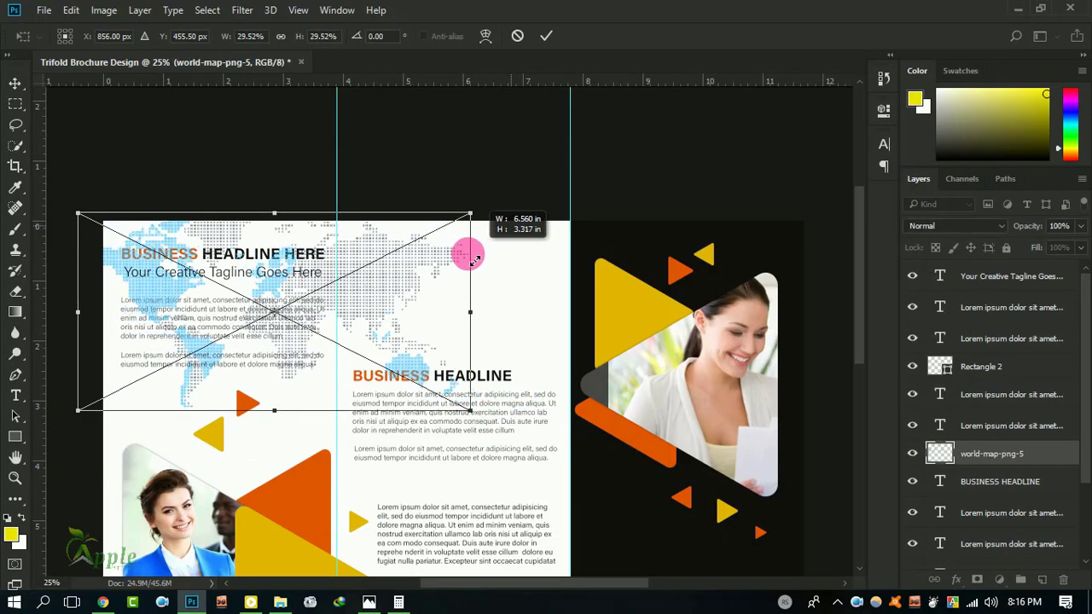
left_click(548, 36)
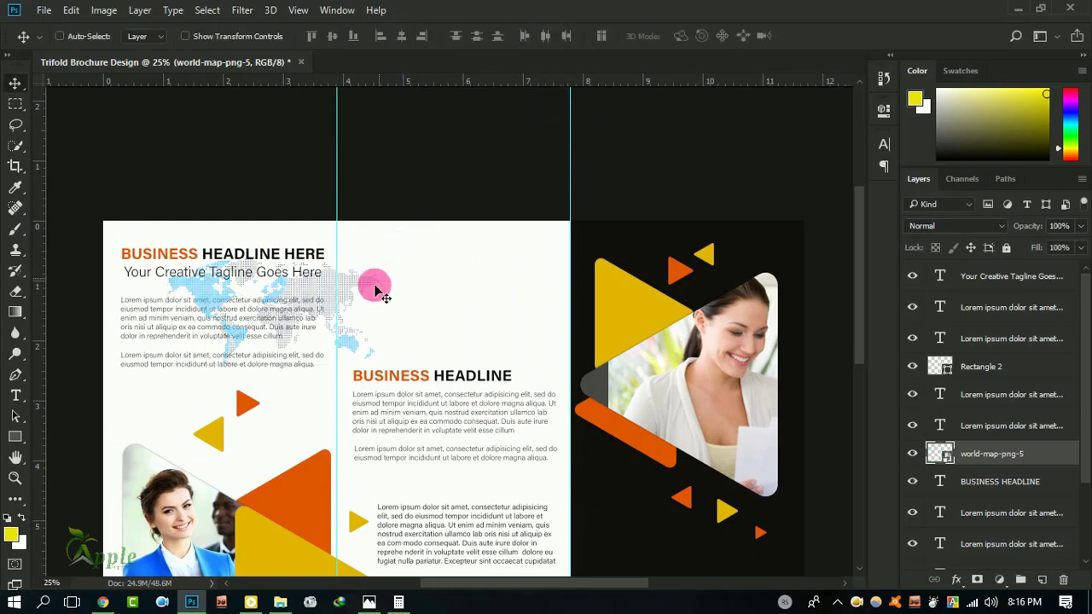
left_click_drag(365, 297, 539, 288)
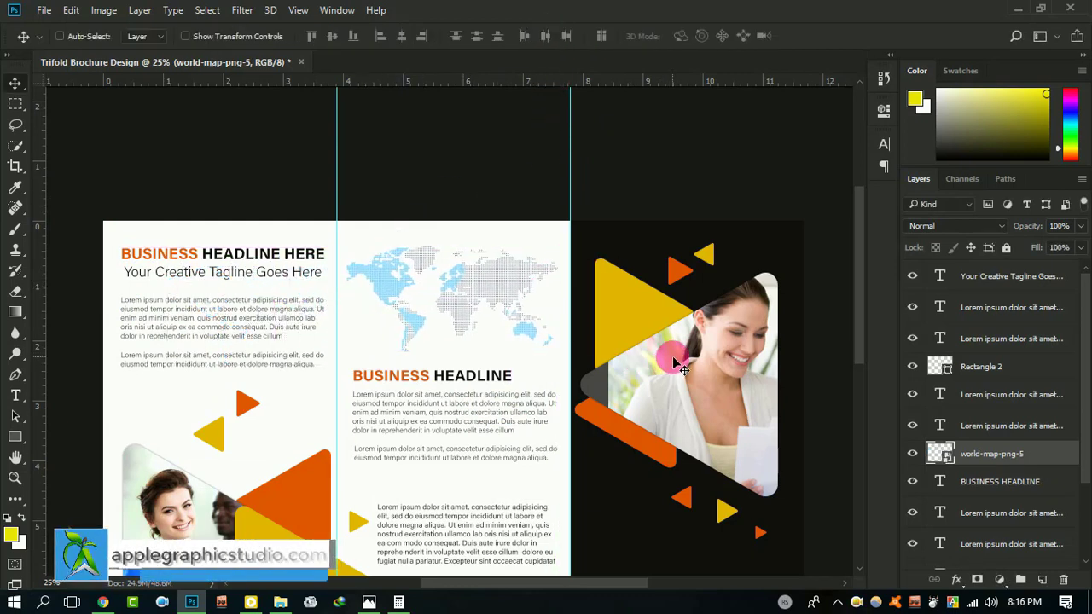
Step: Select the BUSINESS HEADLINE layer together with its paragraph layers
left_click_drag(673, 372, 616, 282)
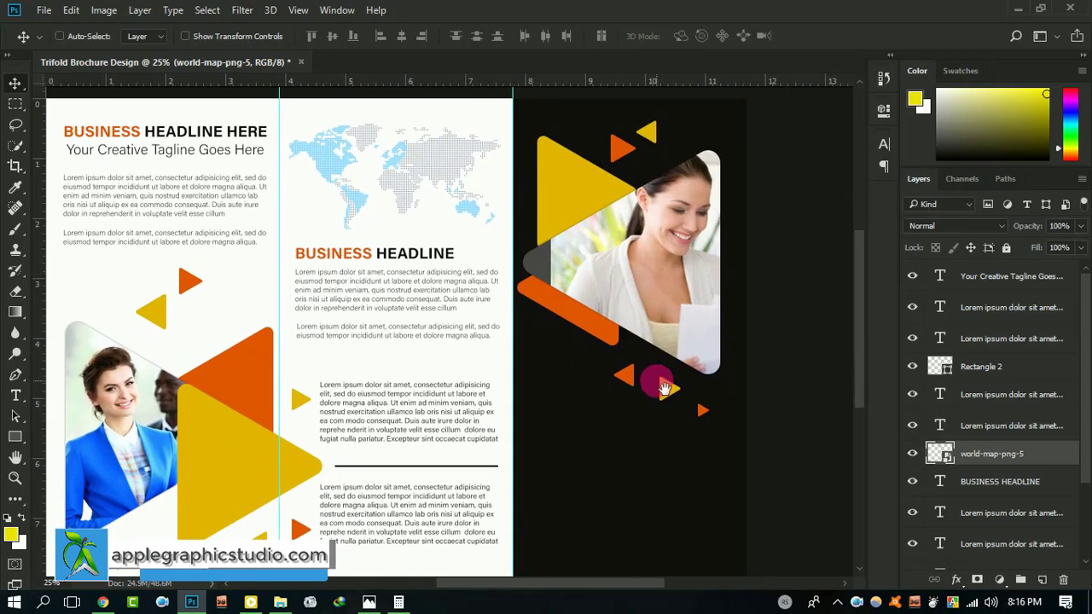
left_click_drag(653, 383, 648, 381)
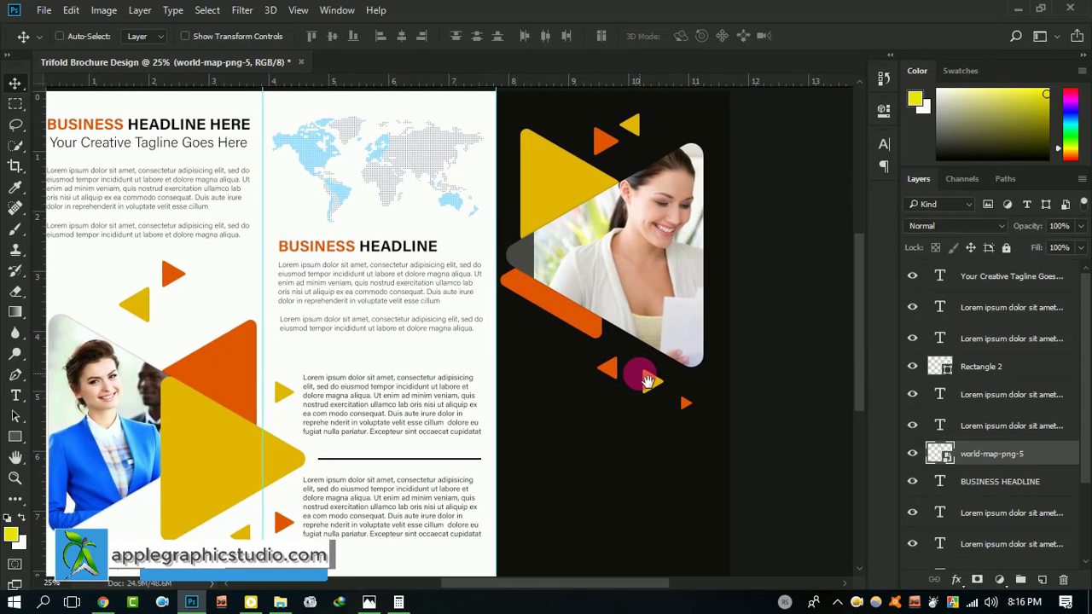
right_click(356, 250)
left_click(385, 256)
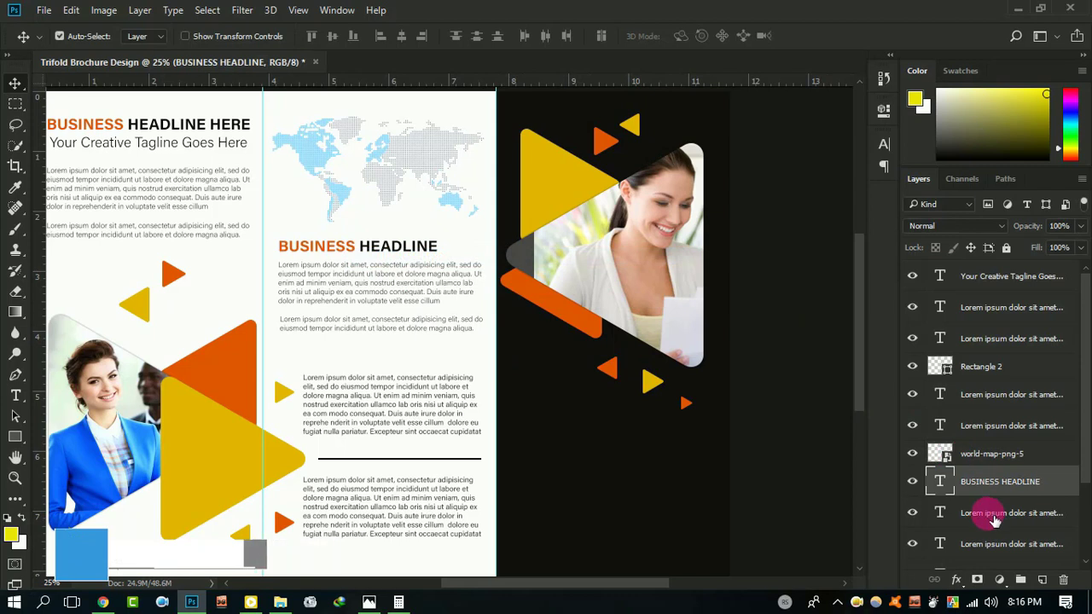
left_click(915, 512)
left_click(913, 512)
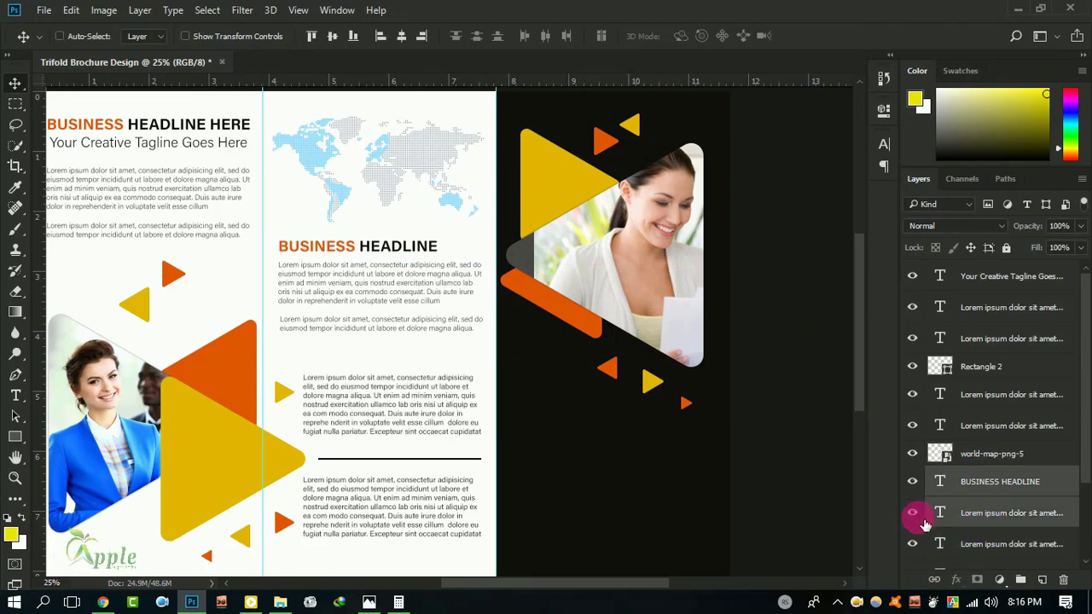
left_click(999, 480)
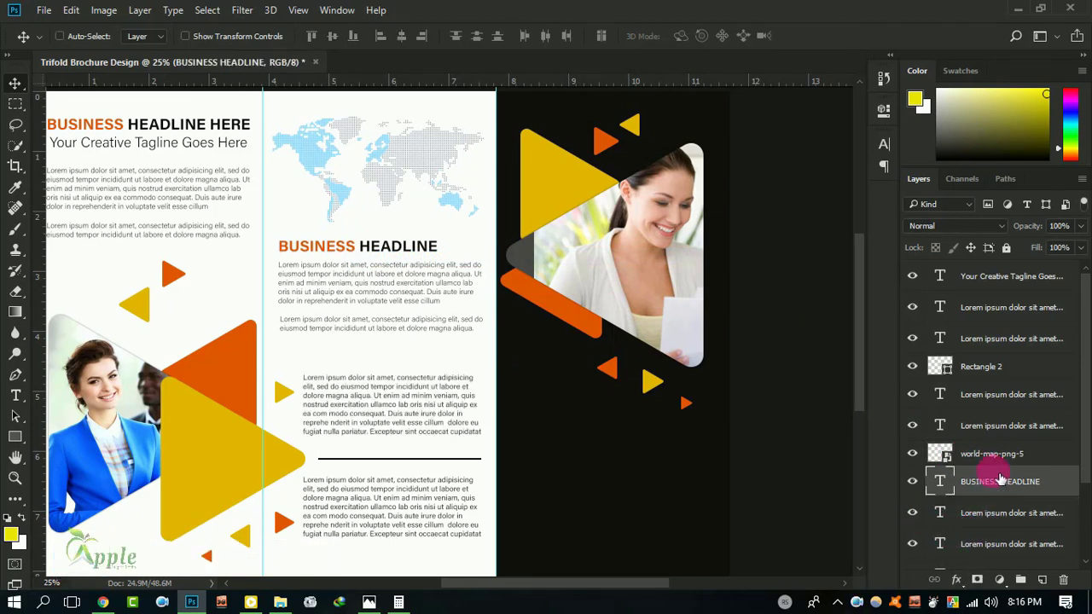
left_click(913, 426)
left_click(975, 403, "ctrl")
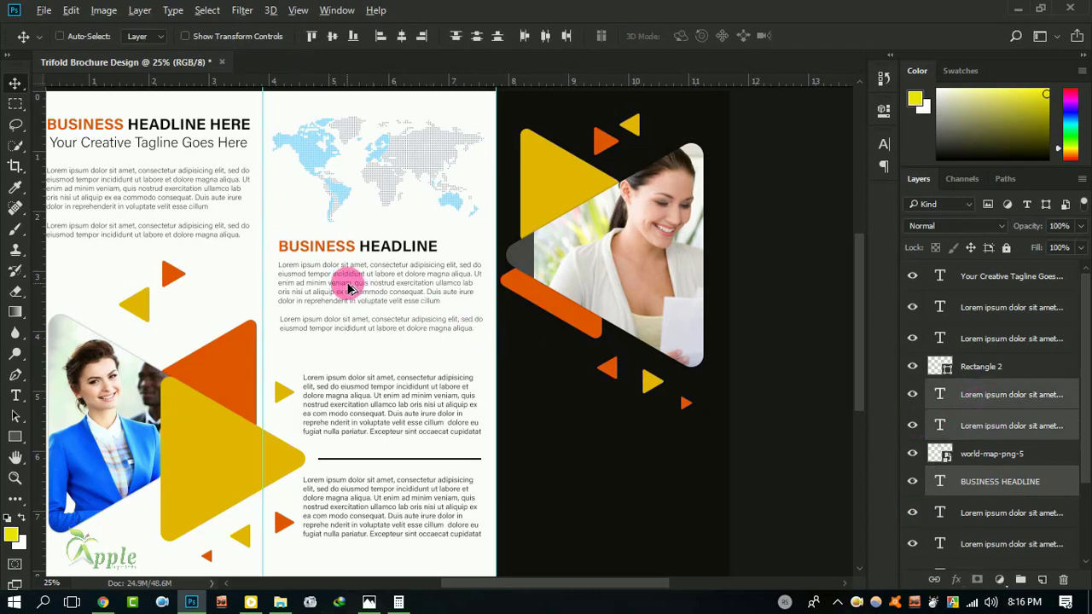
Step: Alt-drag a BUSINESS HEADLINE copy onto the dark right panel and make HEADLINE white
left_click_drag(348, 283, 627, 478)
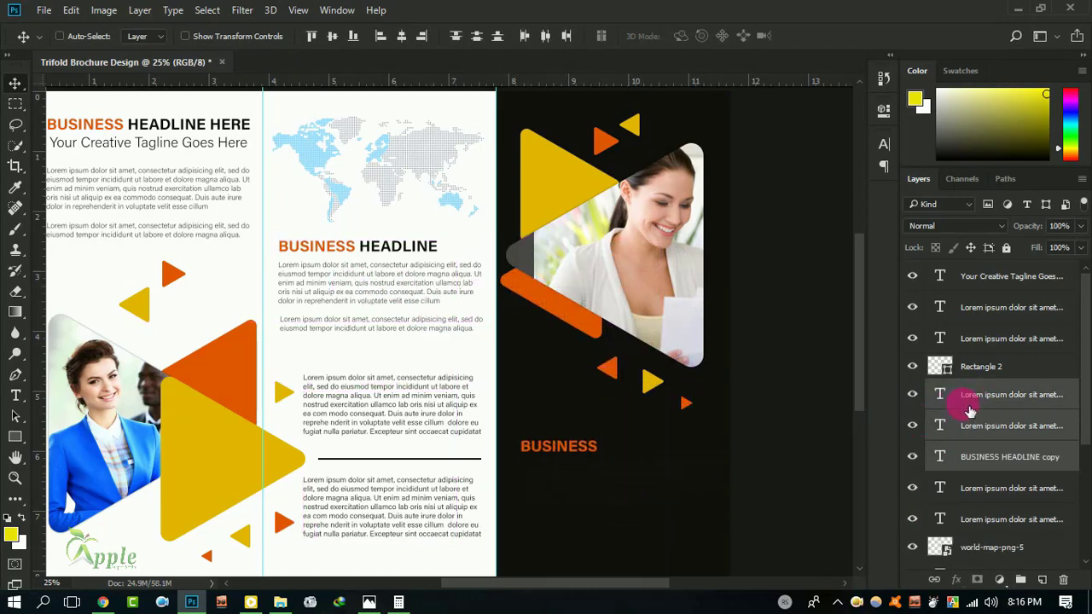
left_click(987, 458)
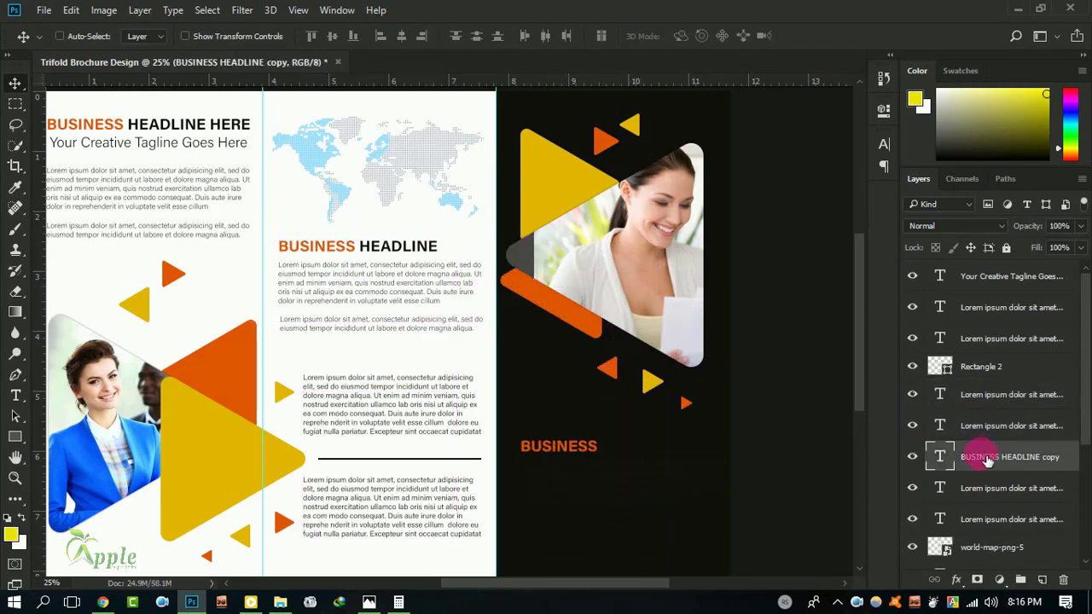
left_click(22, 402)
left_click(615, 446)
left_click_drag(600, 446, 780, 446)
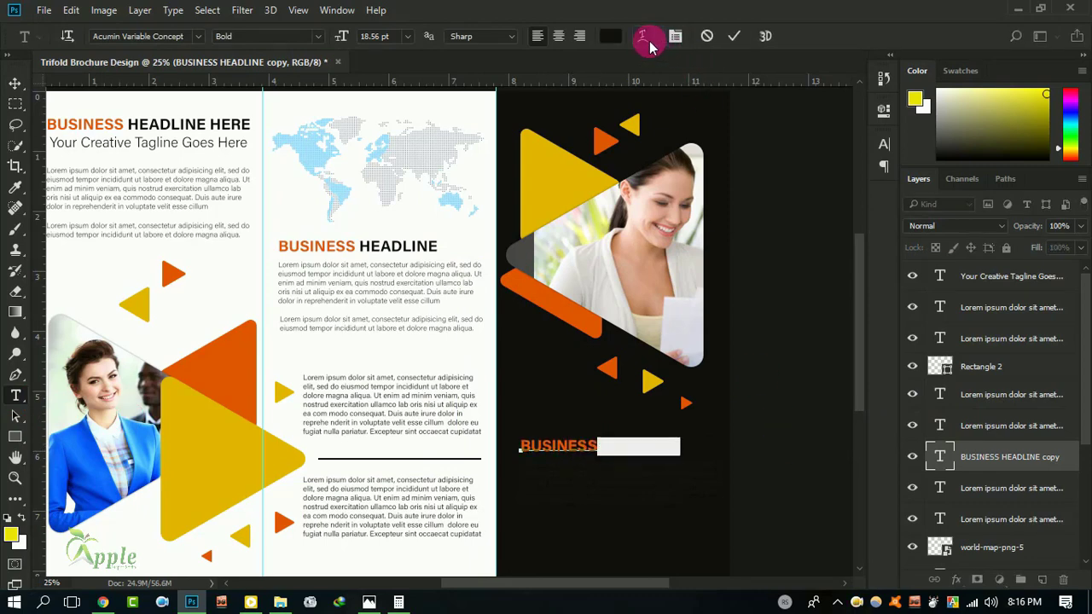
left_click(611, 36)
left_click(653, 176)
left_click(1006, 194)
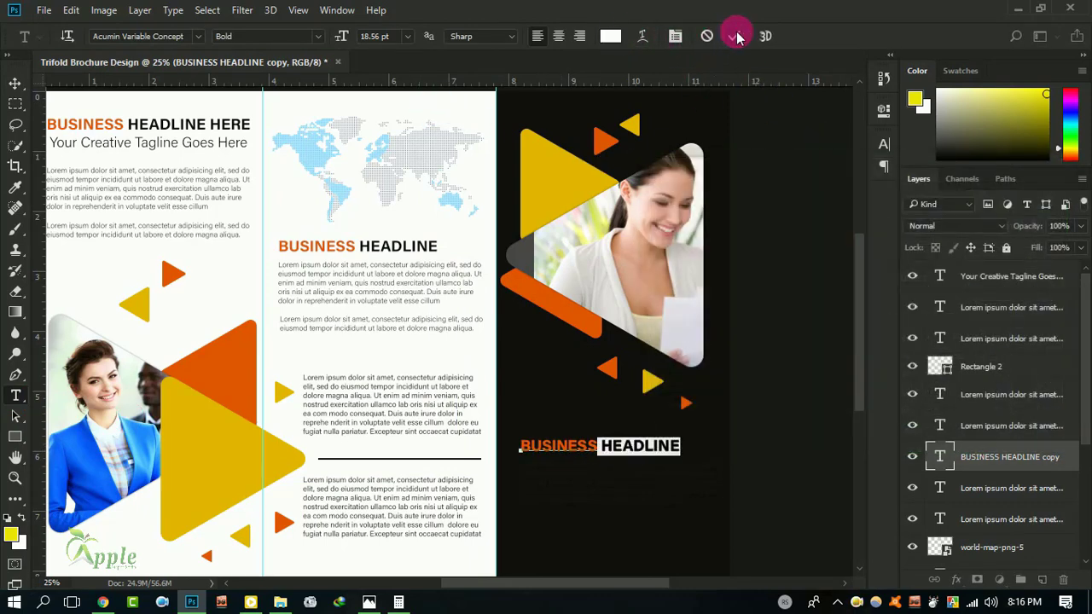
left_click(738, 36)
left_click(15, 83)
Step: Colour the dark panel's two body text layers white
left_click(942, 427)
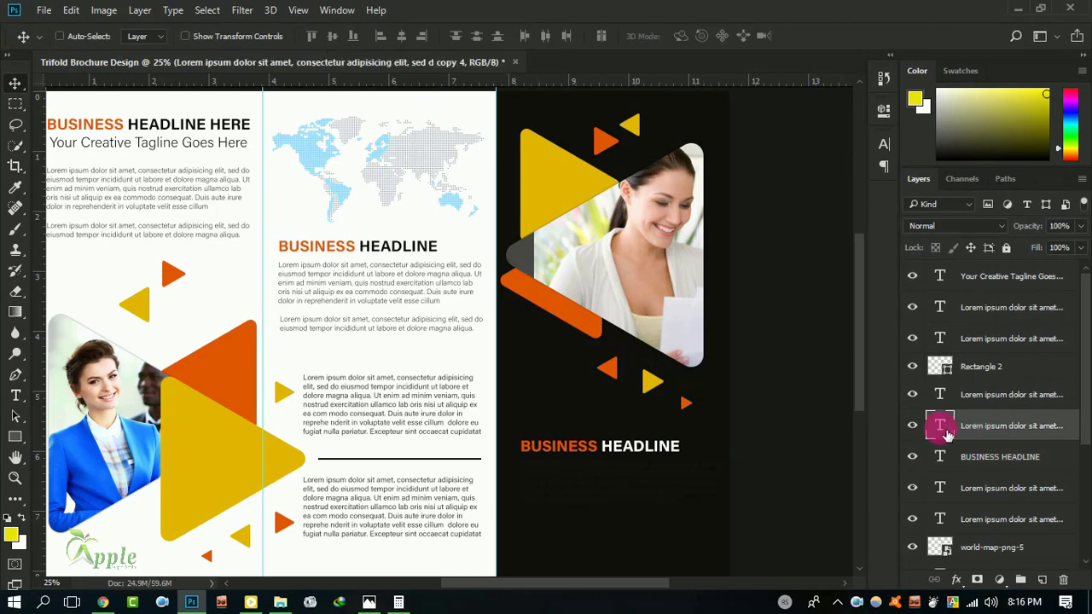
left_click(875, 149)
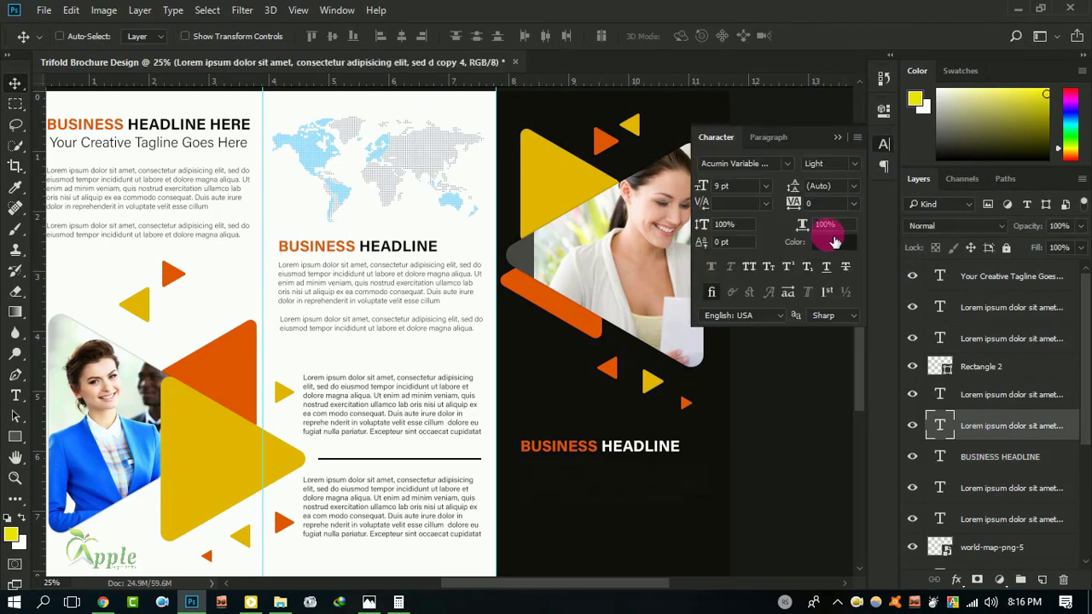
left_click(829, 238)
left_click(489, 218)
left_click(1024, 201)
left_click(966, 431)
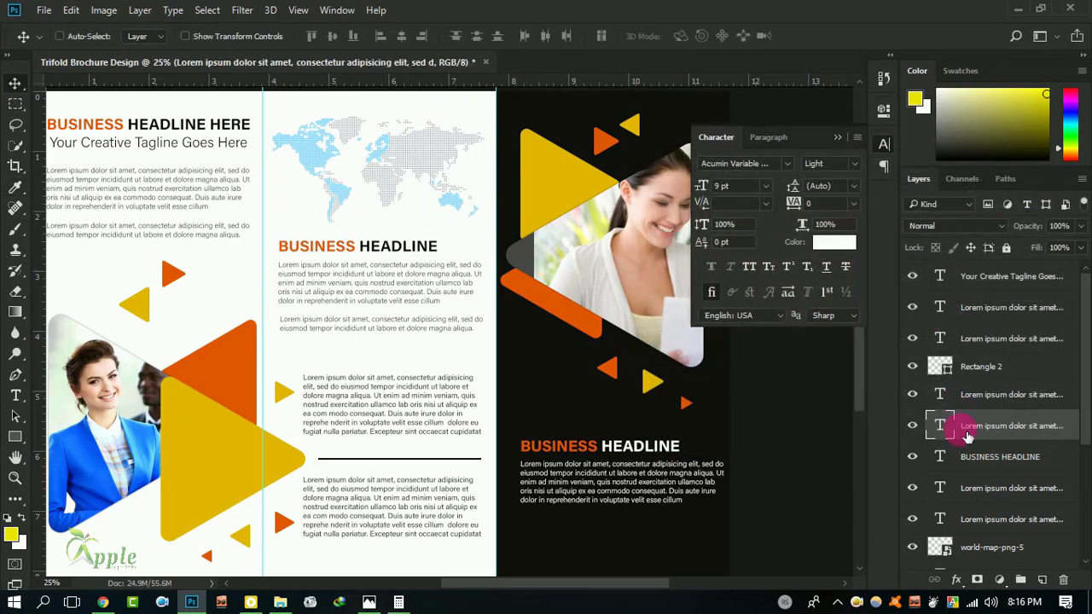
left_click(997, 399)
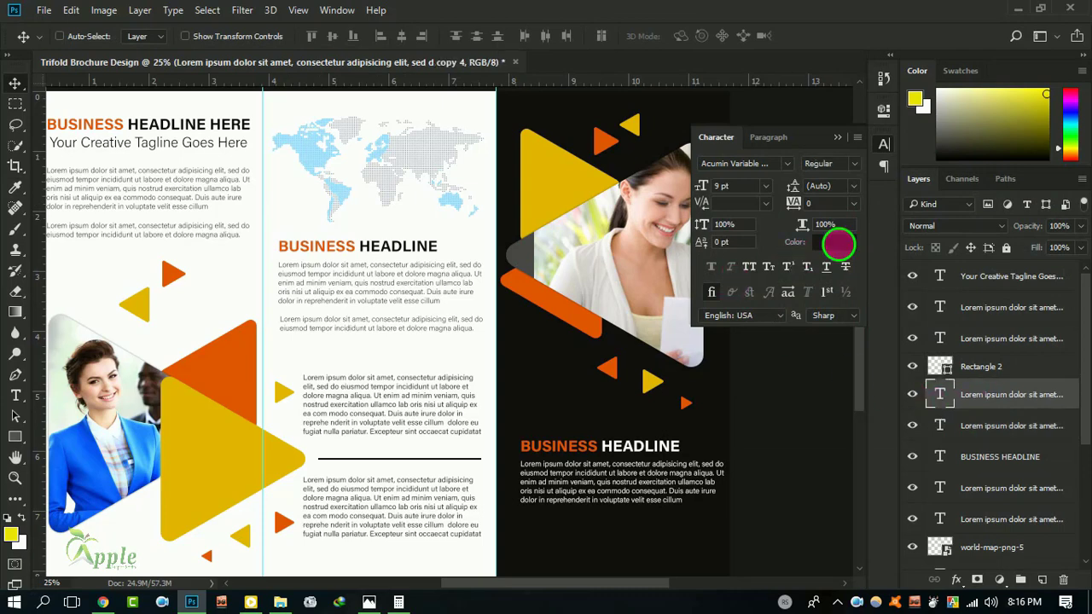
left_click(838, 245)
left_click(347, 232)
left_click(989, 198)
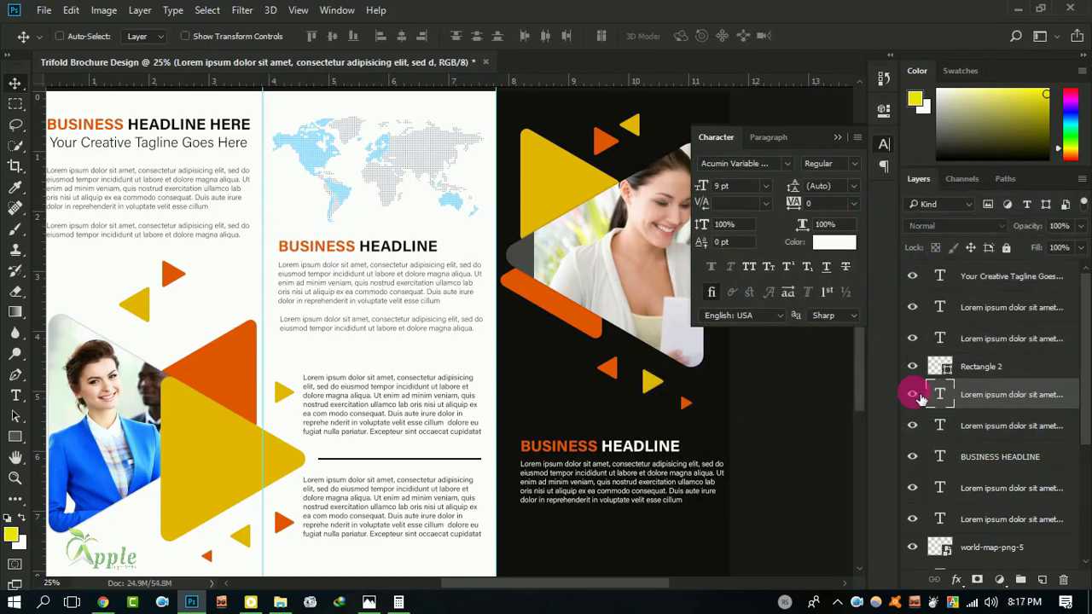
Step: Move the short middle-panel paragraph below the dark panel's body text, deleting the extra duplicate
left_click(920, 398)
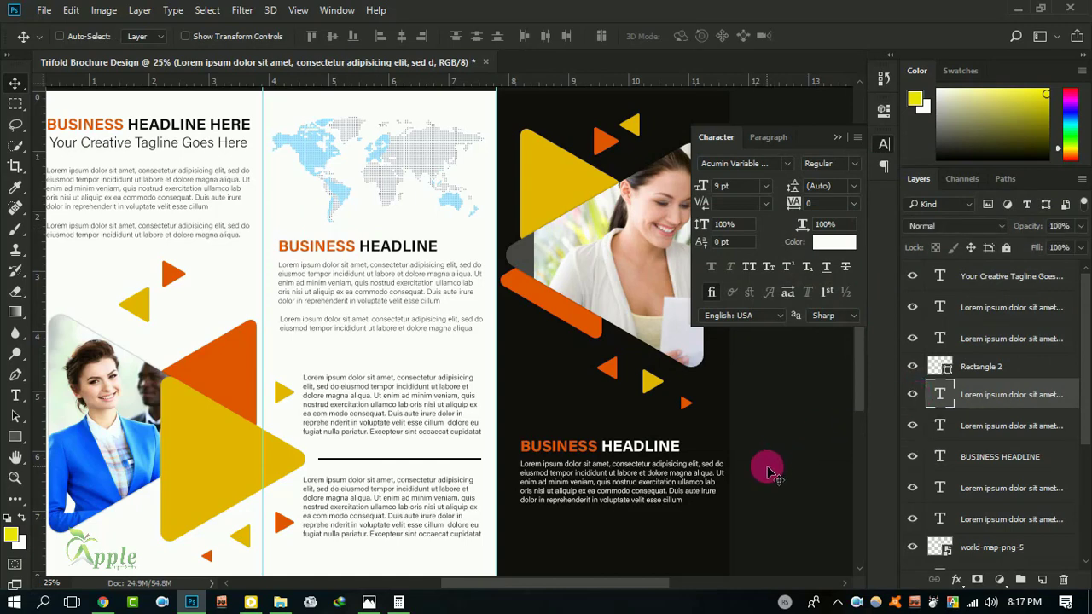
mouse_move(767, 472)
left_mouse_down()
mouse_move(658, 337)
mouse_move(561, 473)
mouse_move(824, 264)
mouse_move(499, 207)
mouse_move(548, 487)
mouse_move(655, 536)
mouse_move(564, 538)
left_mouse_up()
left_click_drag(1012, 400, 1072, 580)
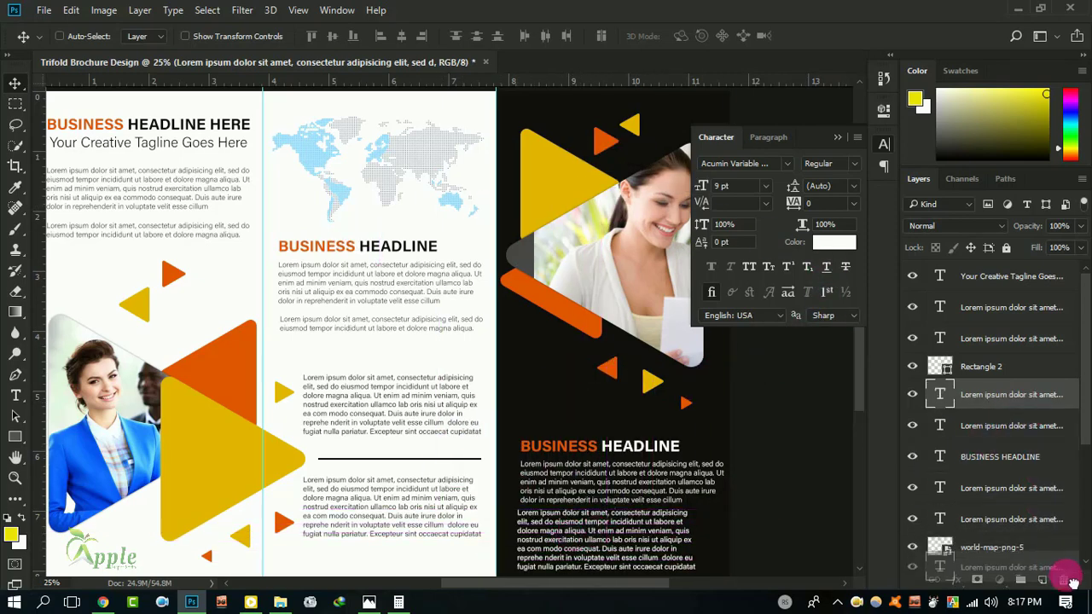
right_click(359, 327)
left_click(375, 335)
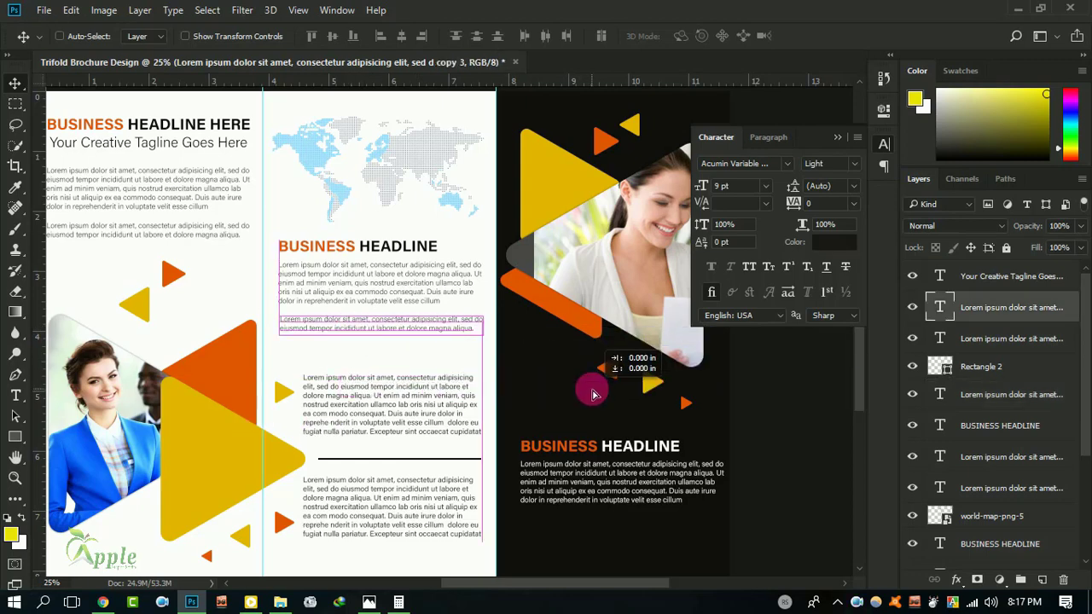
mouse_move(595, 394)
left_mouse_down()
mouse_move(675, 509)
mouse_move(605, 540)
left_mouse_up()
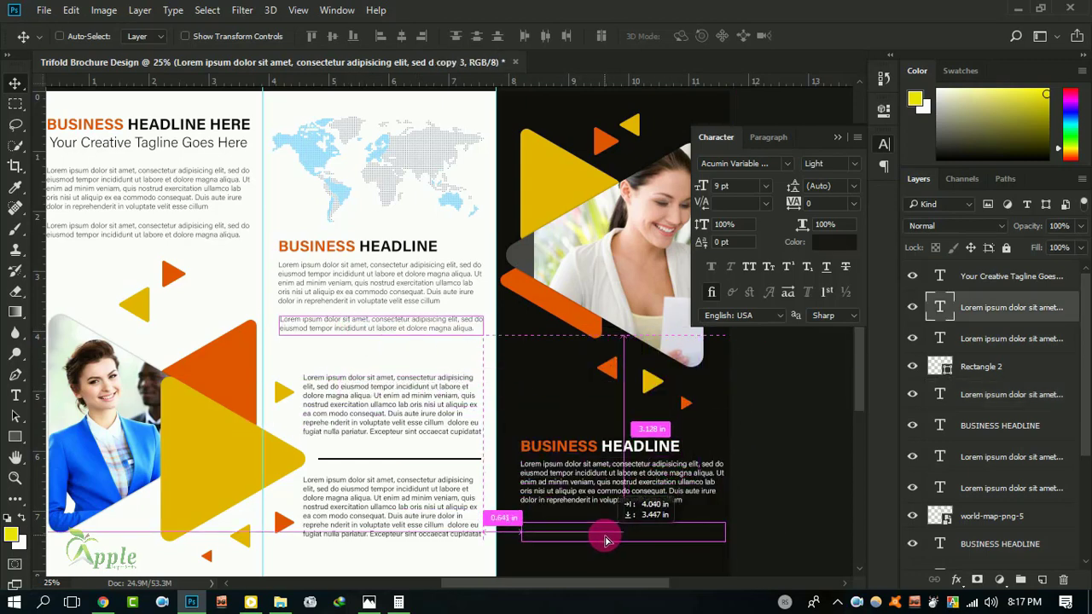
Step: Colour the moved short paragraph white
left_click(817, 241)
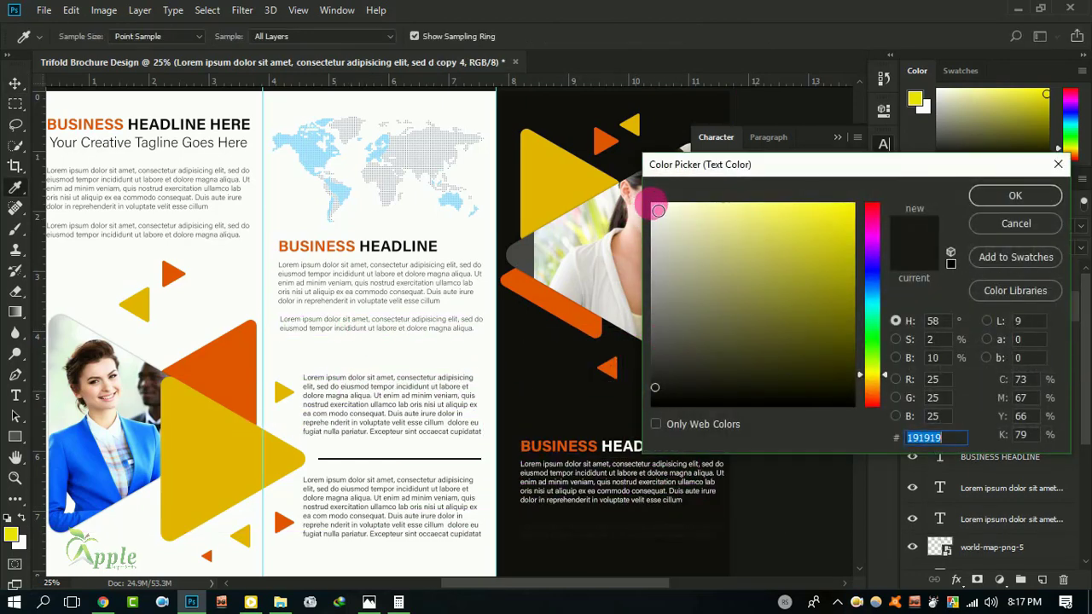
left_click(658, 210)
left_click(1014, 197)
left_click(696, 496)
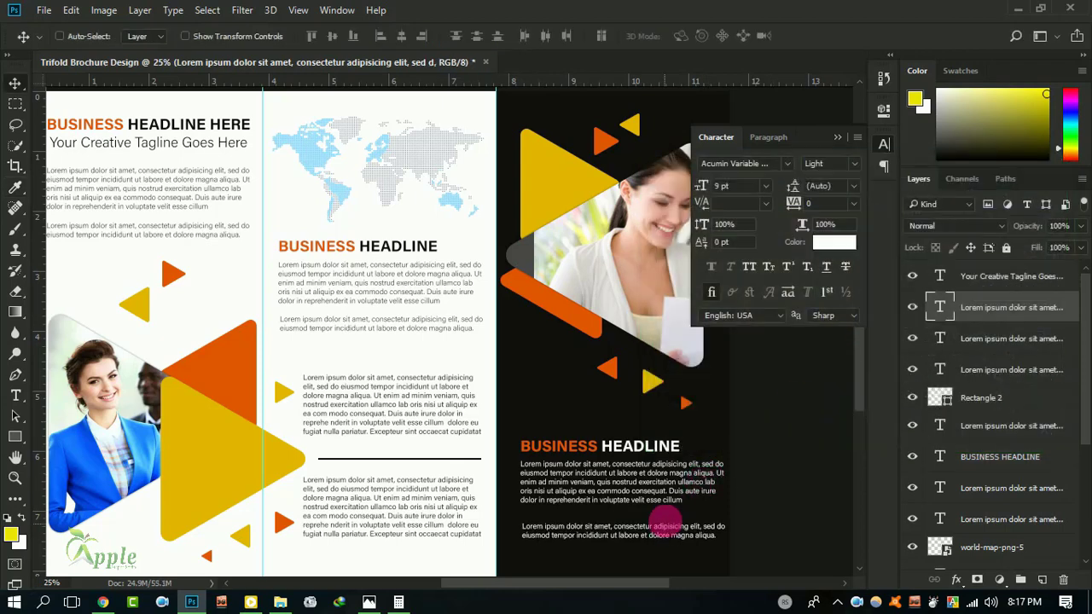
Step: Reposition the dark panel's headline and both text blocks together
left_click_drag(665, 518, 670, 514)
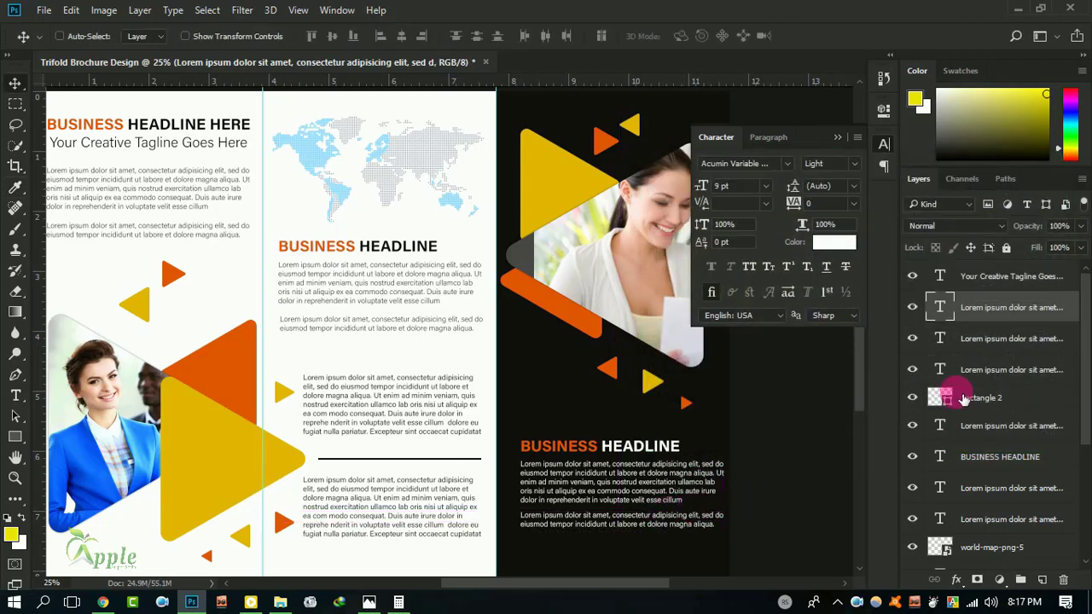
right_click(627, 449)
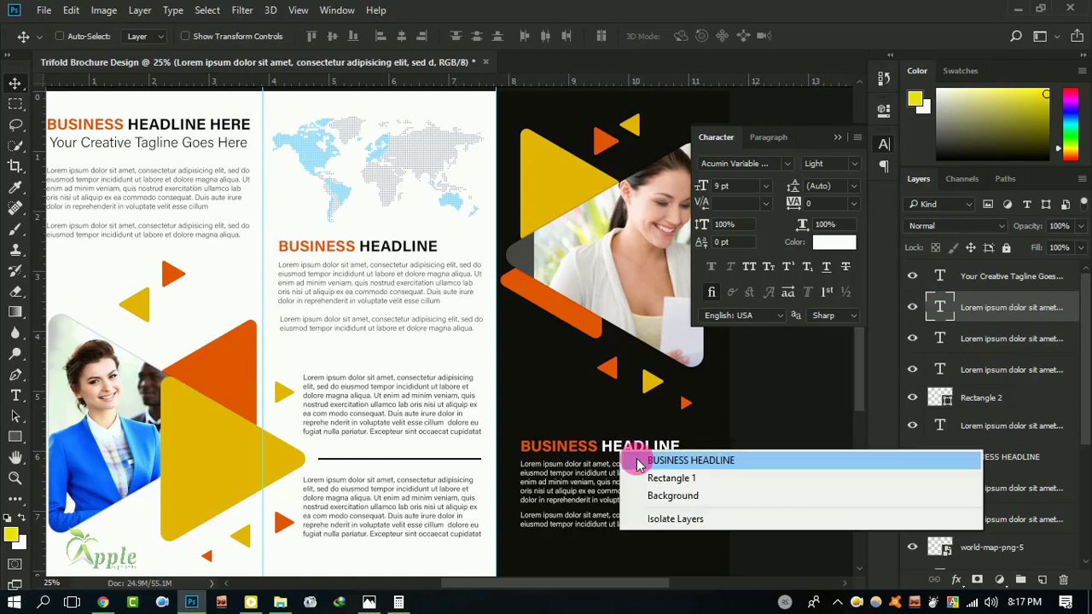
left_click(661, 453)
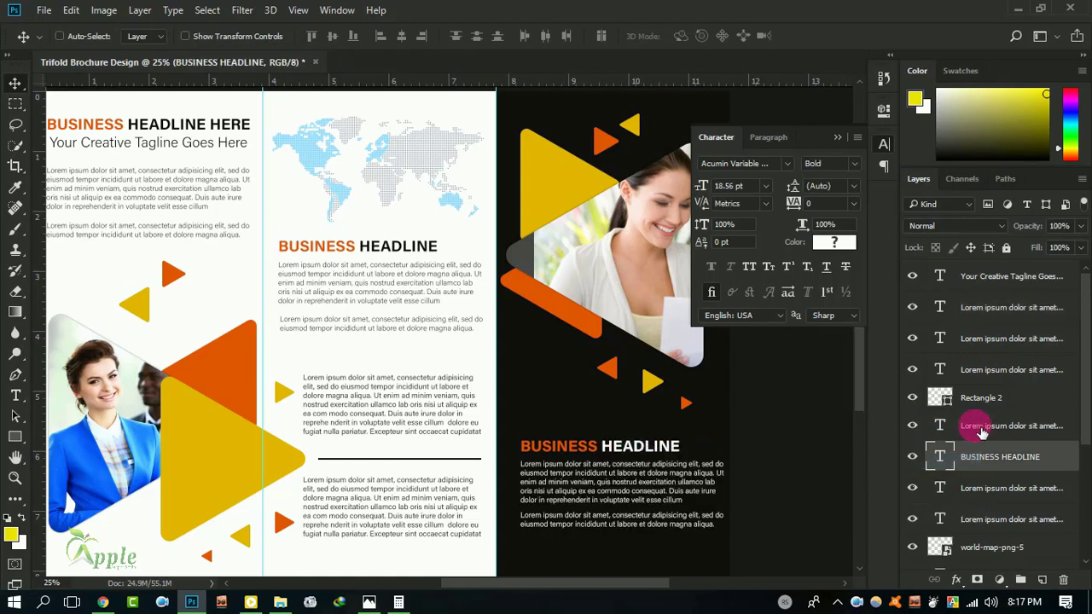
left_click(981, 426, "ctrl")
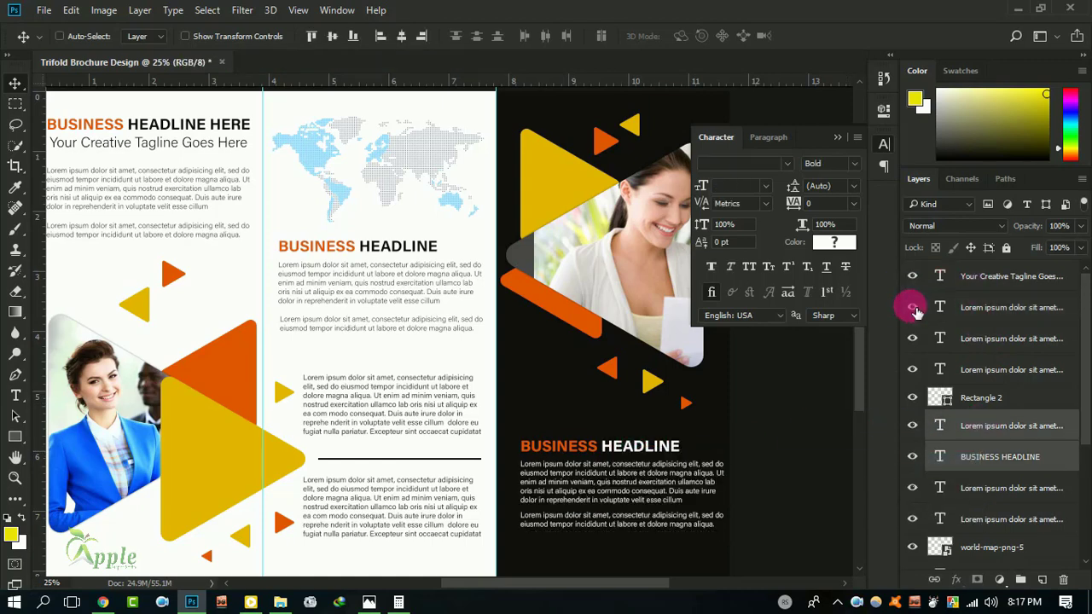
left_click(1003, 309, "ctrl")
left_click_drag(690, 477, 665, 497)
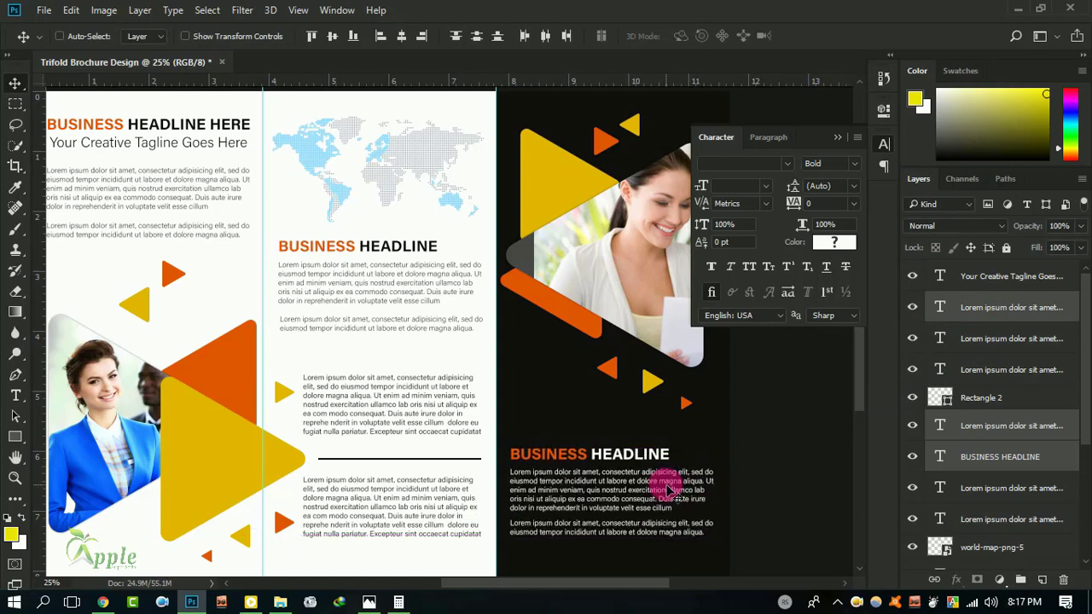
scroll(738, 378, "down", 3)
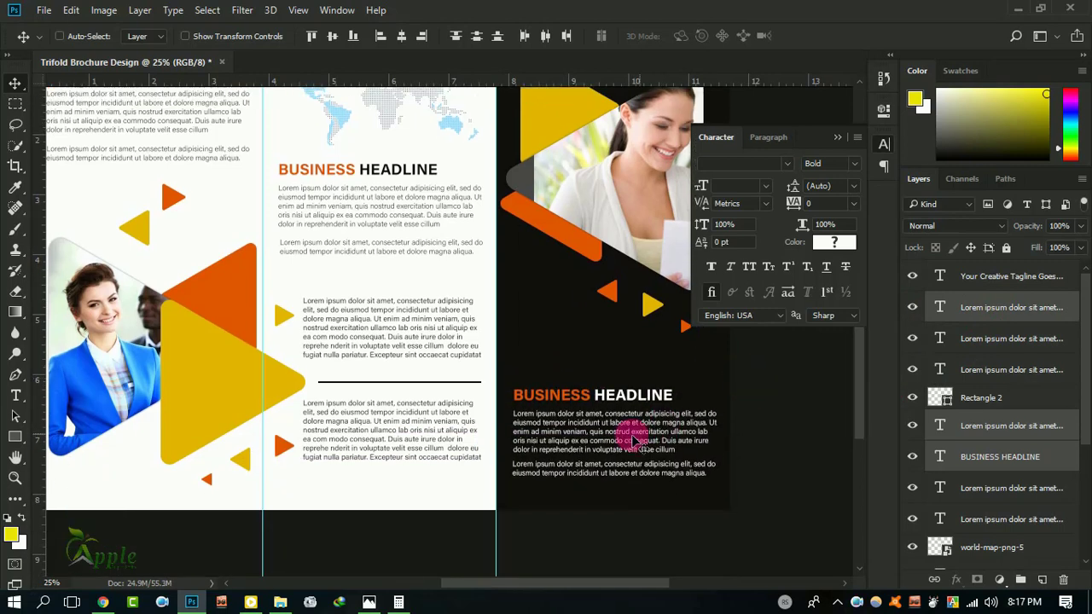
left_click_drag(666, 497, 620, 419)
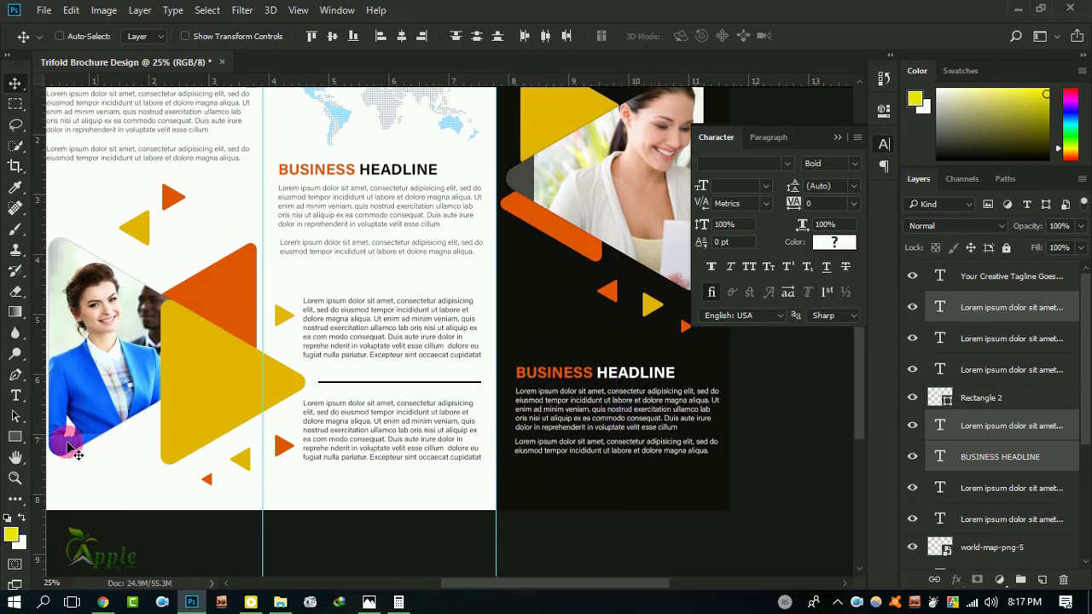
Step: Resize the dark panel body paragraph's text box
left_click(15, 397)
left_click_drag(726, 410, 576, 444)
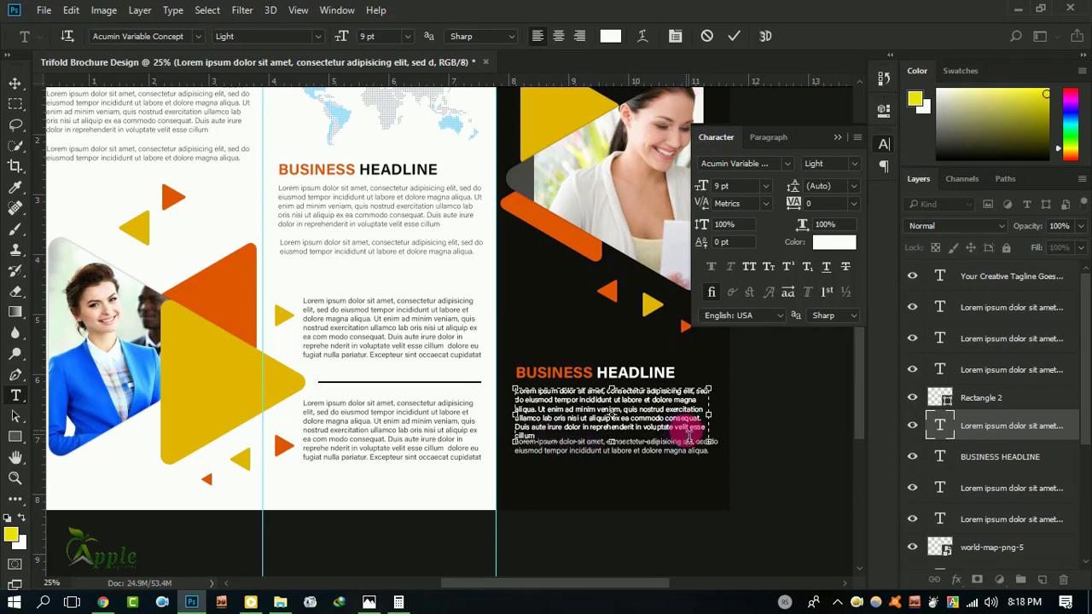
left_click_drag(711, 435, 757, 443)
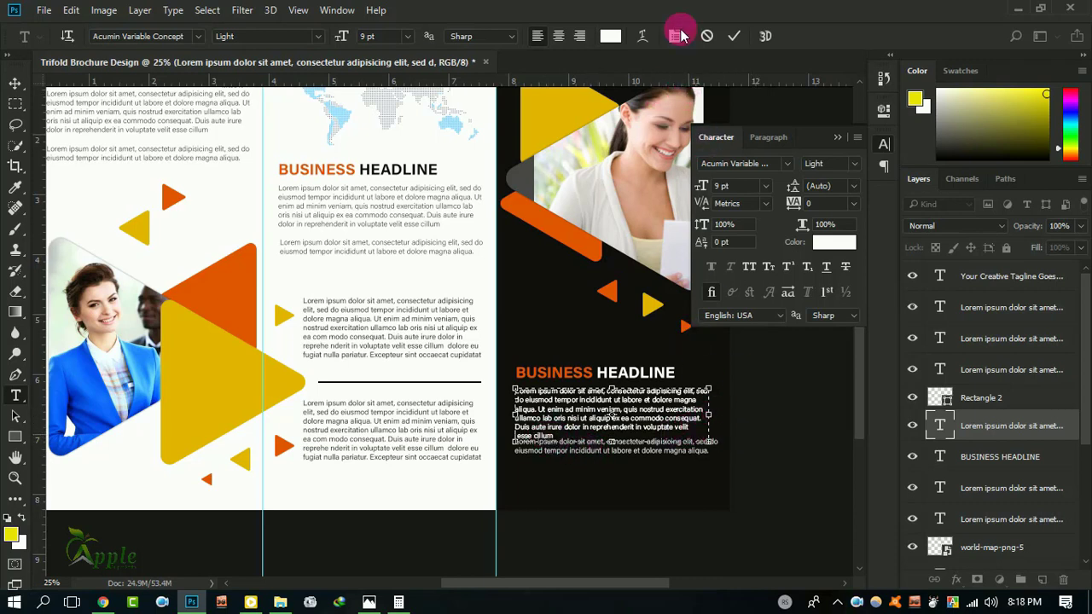
left_click(733, 36)
left_click(15, 83)
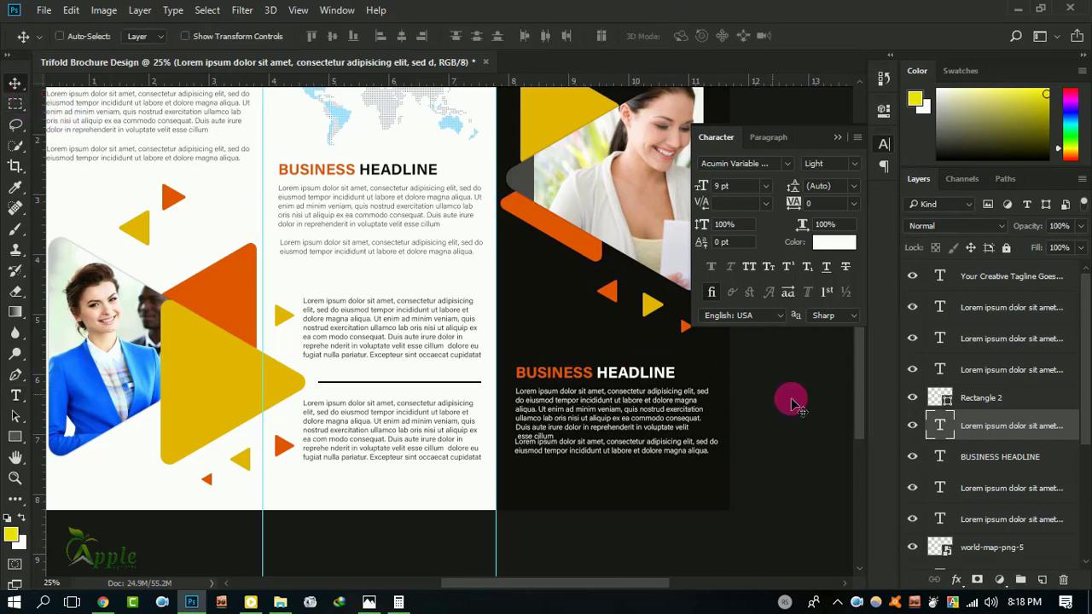
Step: Resize the lower short paragraph's text box and shift it slightly right
right_click(619, 458)
left_click(635, 461)
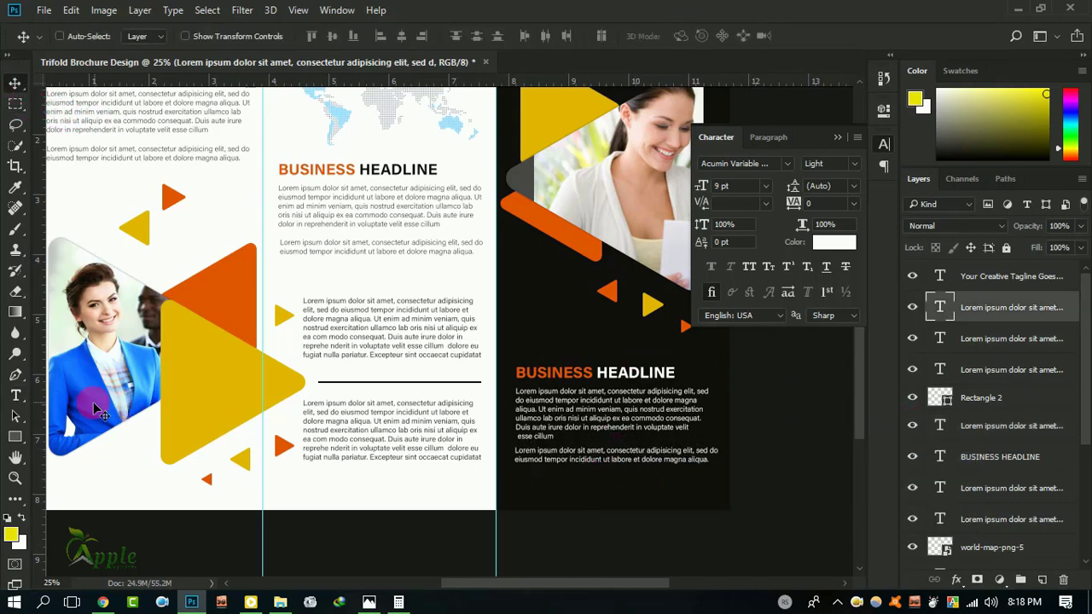
left_click(16, 395)
left_click(653, 453)
left_click_drag(695, 449, 708, 464)
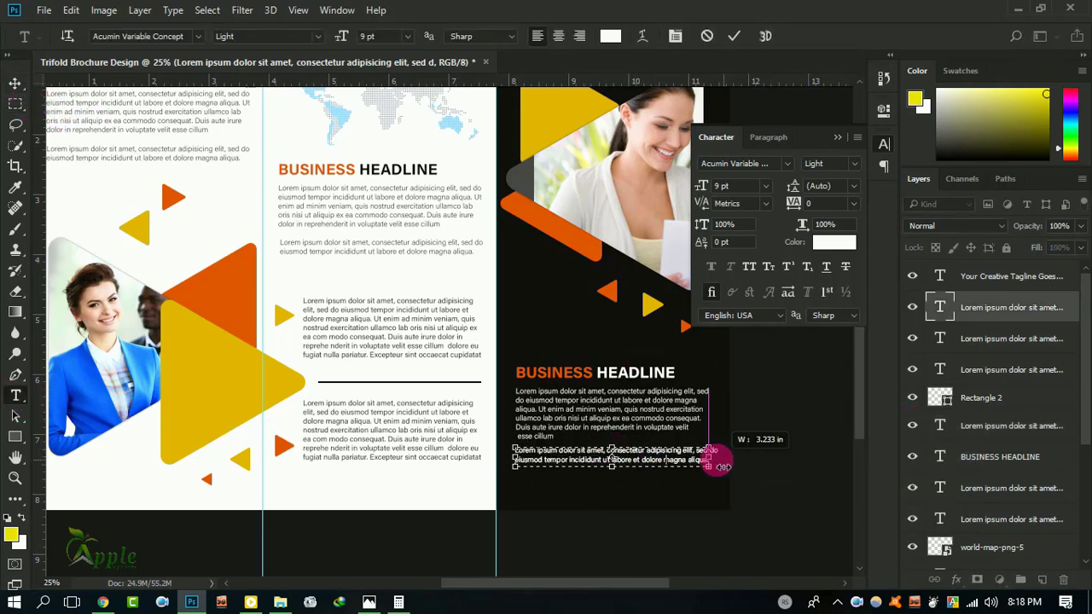
left_click(734, 36)
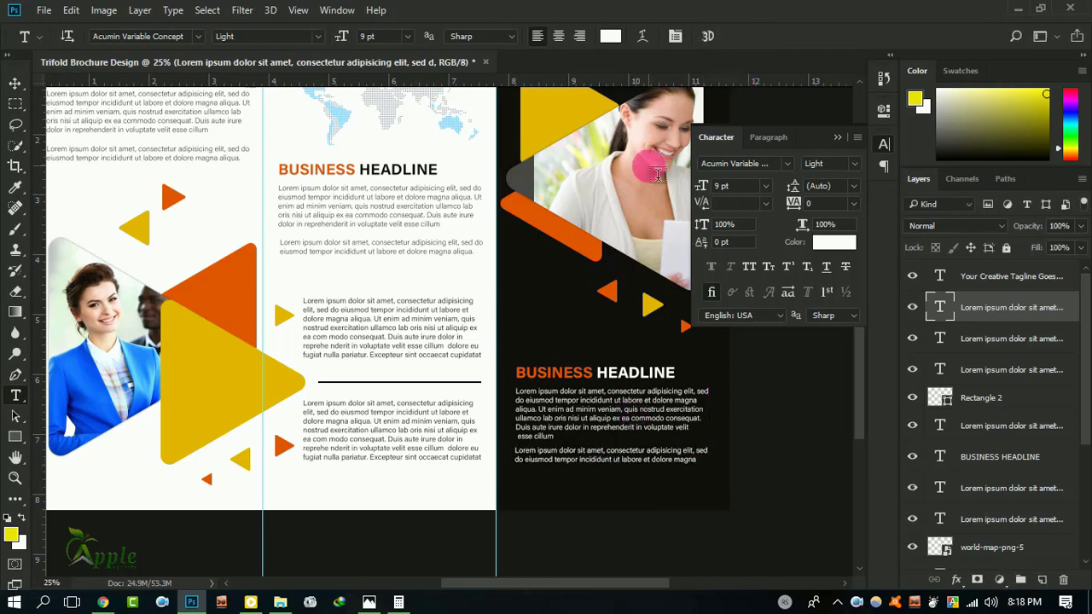
left_click(836, 137)
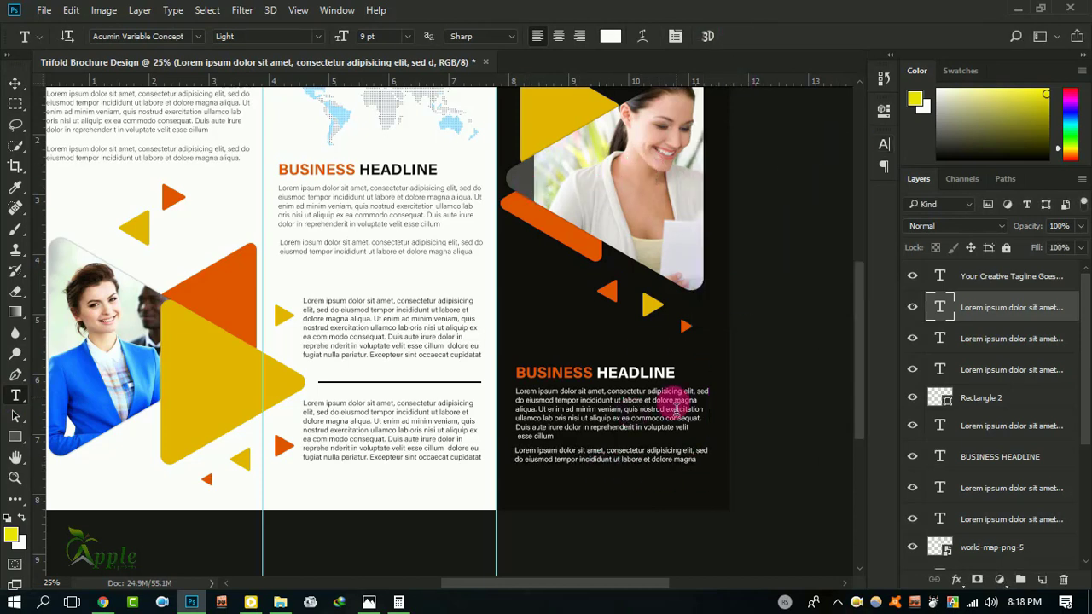
left_click(15, 83)
left_click_drag(559, 458, 685, 456)
Step: Select the upper body text layer and toggle nearby text layers' visibility to identify them
right_click(544, 419)
left_click(597, 428)
left_click(15, 395)
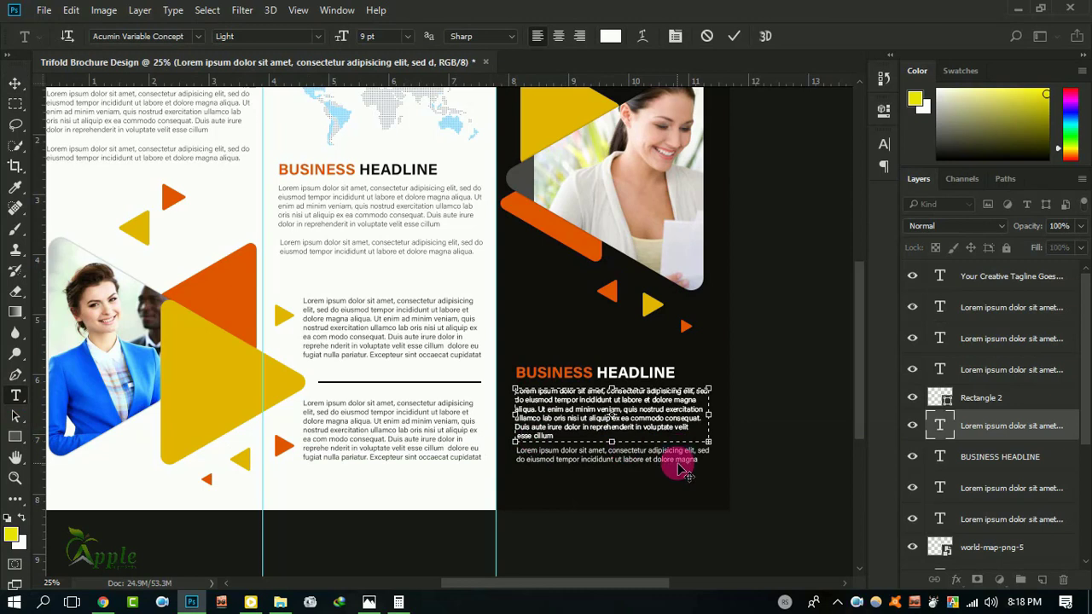
left_click(734, 36)
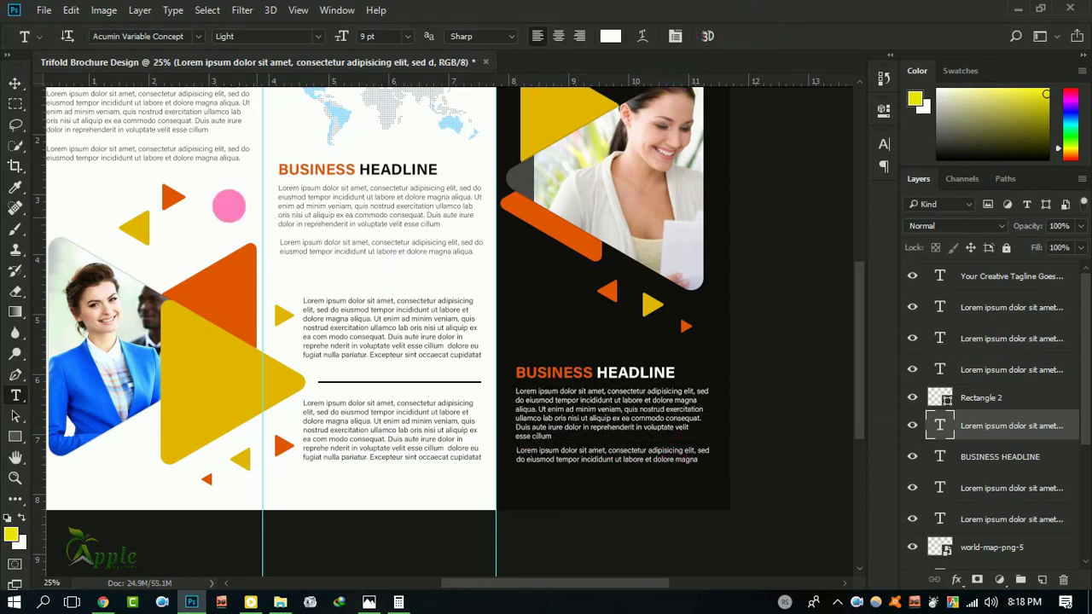
left_click(15, 83)
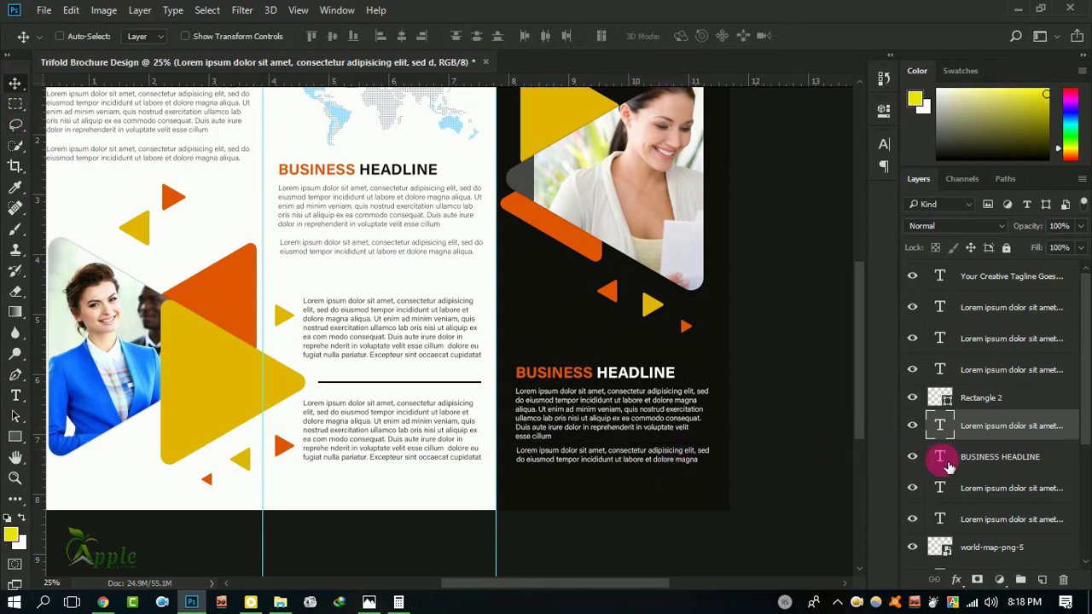
right_click(581, 416)
left_click(615, 426)
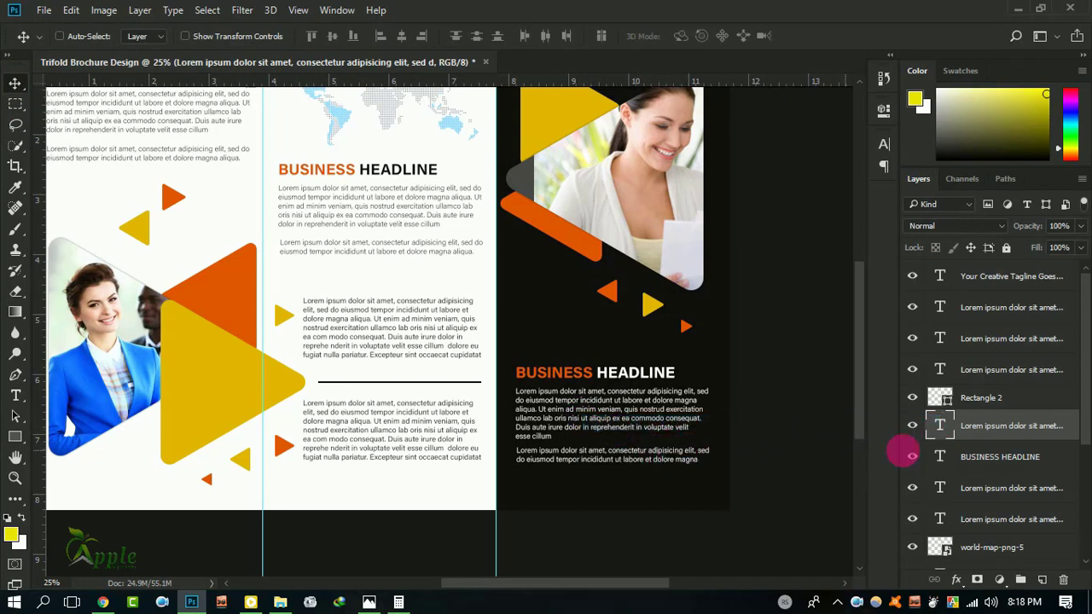
left_click(913, 369)
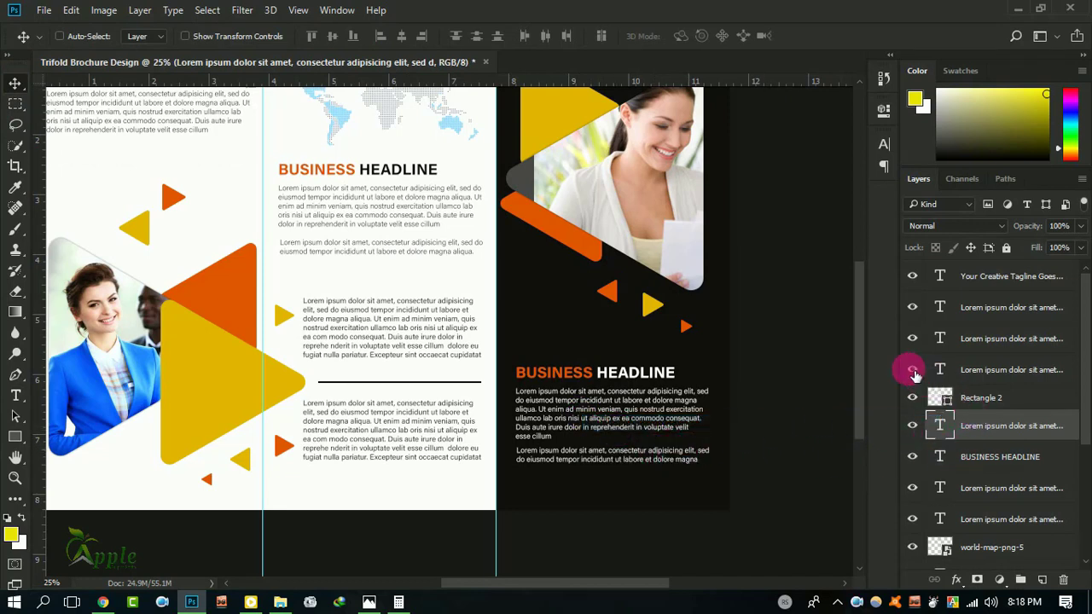
left_click(913, 488)
Step: Move the dark panel's two body text blocks slightly lower
right_click(658, 452)
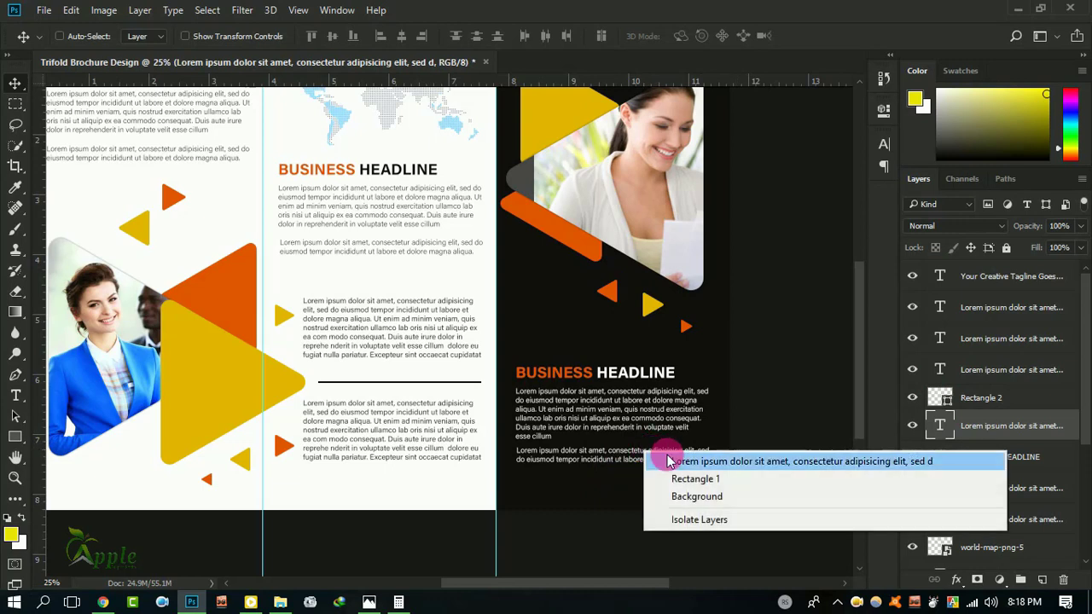
left_click(691, 462)
left_click(981, 426, "ctrl")
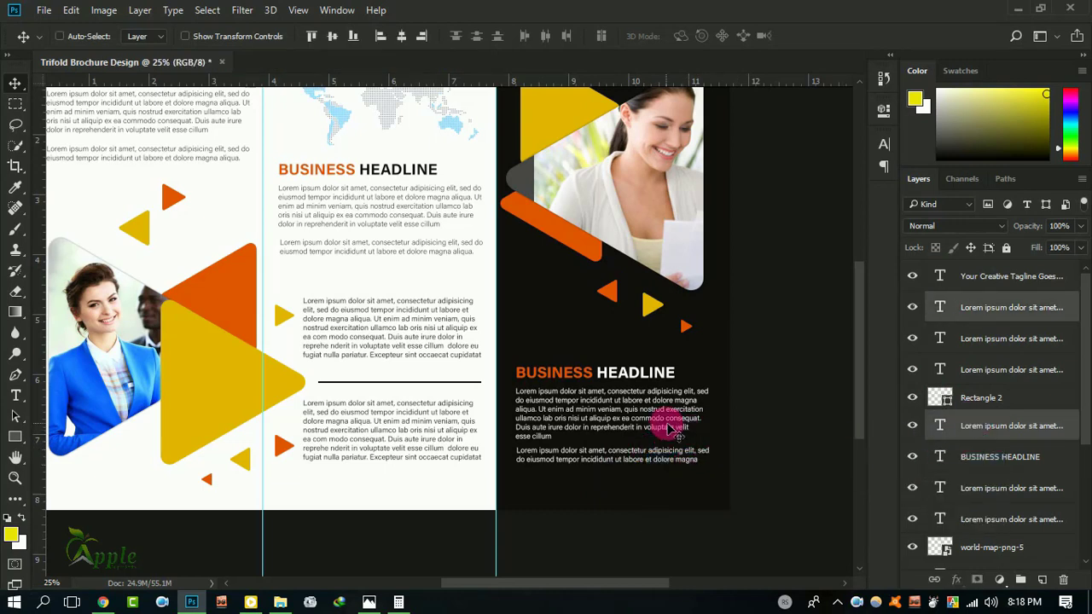
left_click_drag(663, 418, 689, 447)
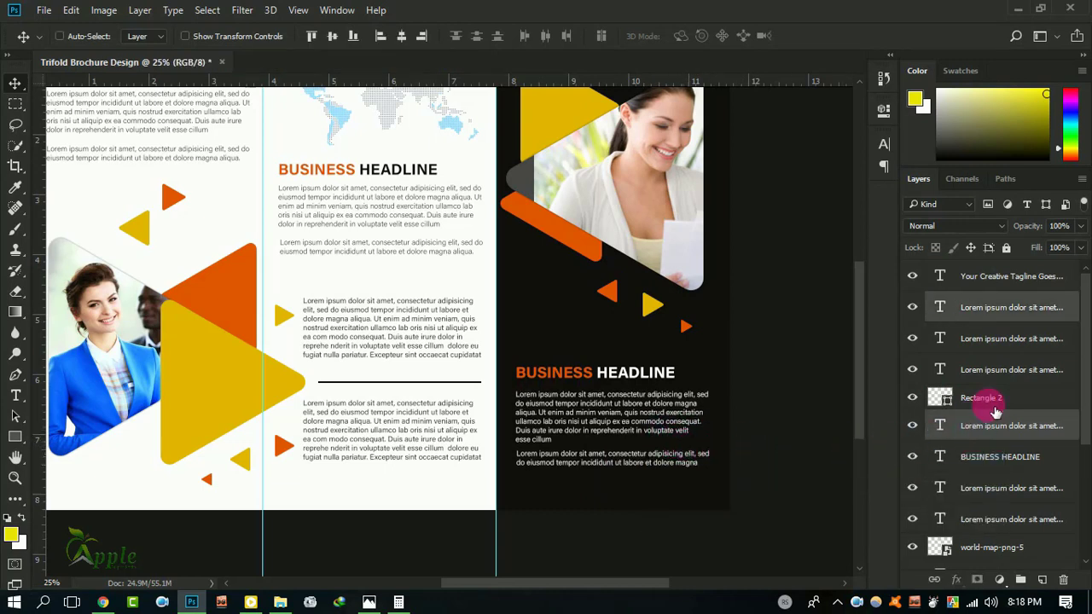
left_click(965, 308)
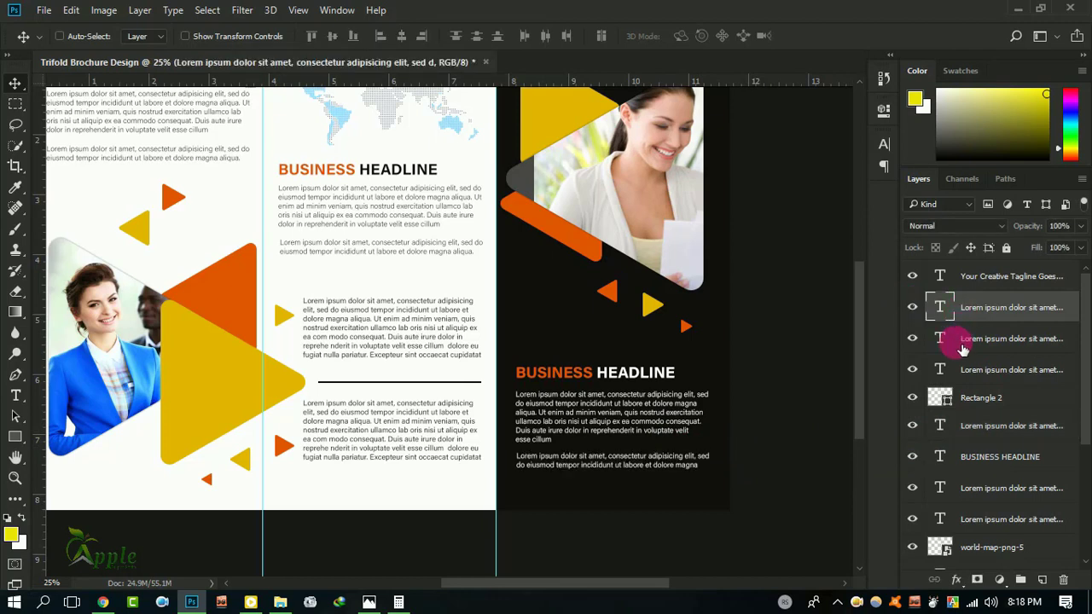
Step: Retype the dark panel headline from BUSINESS HEADLINE to Apple GRAPHIC
left_click(16, 395)
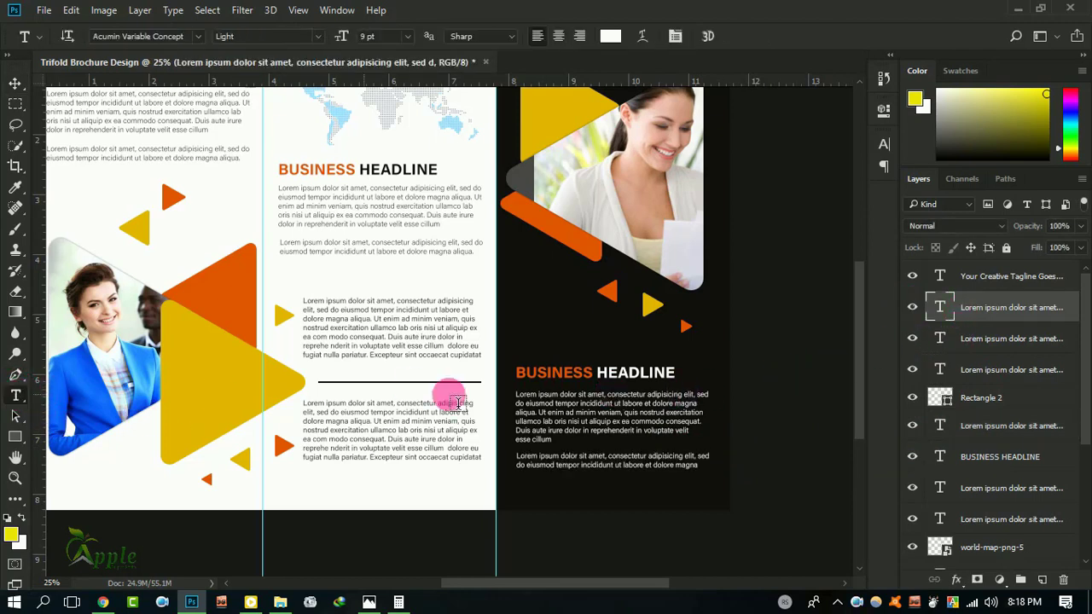
left_click(623, 380)
left_click_drag(596, 373, 477, 378)
type("Apple GRAPHIC")
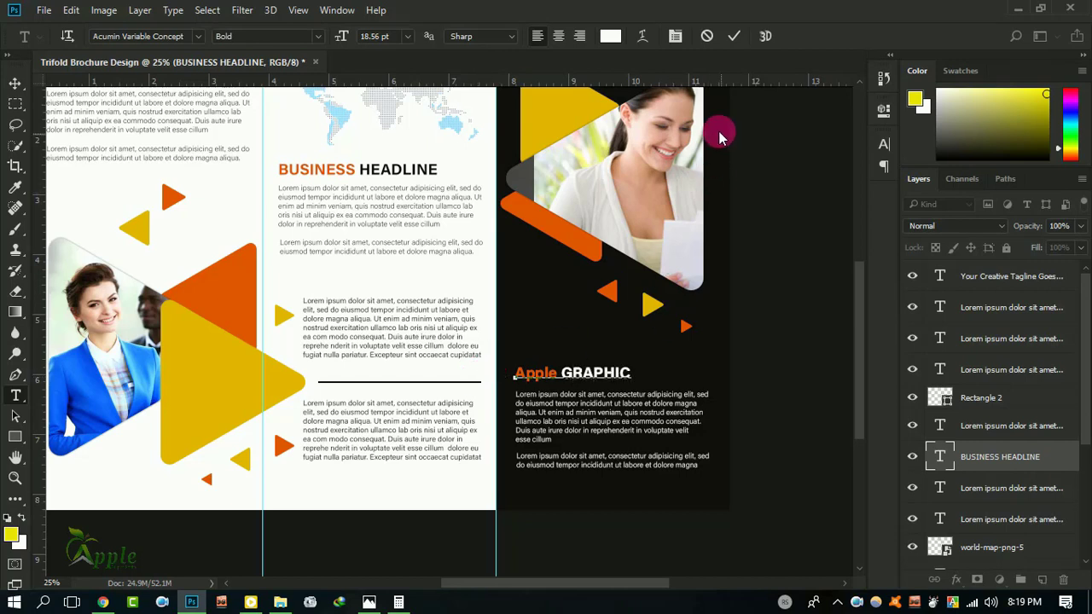
left_click(734, 36)
left_click(15, 83)
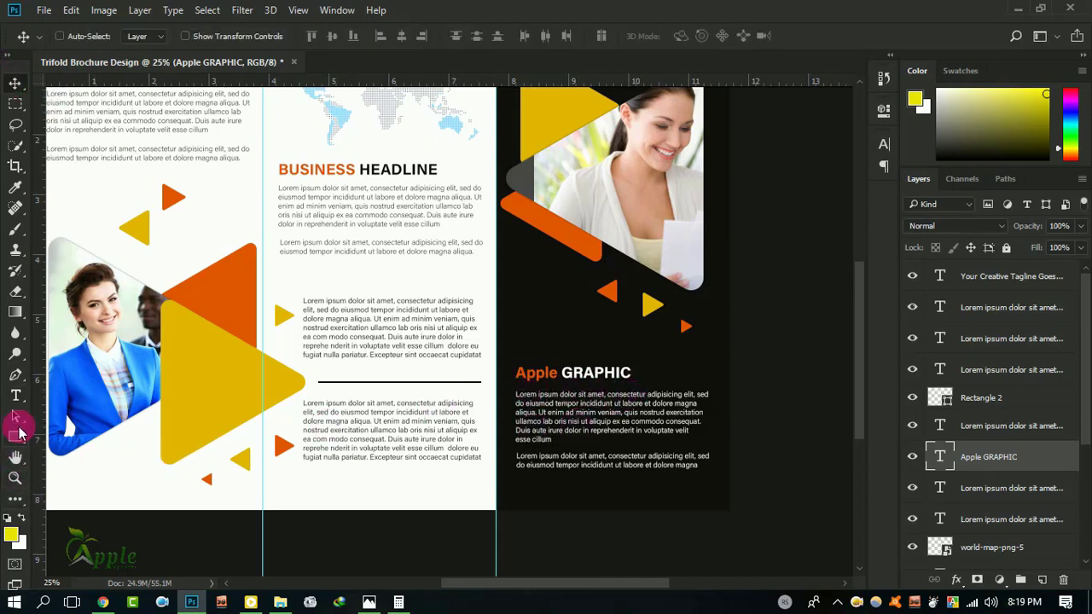
Step: Select the 'pple' letters of Apple in the heading and commit the edit
left_click(15, 395)
double_click(536, 375)
left_click_drag(537, 382, 547, 379)
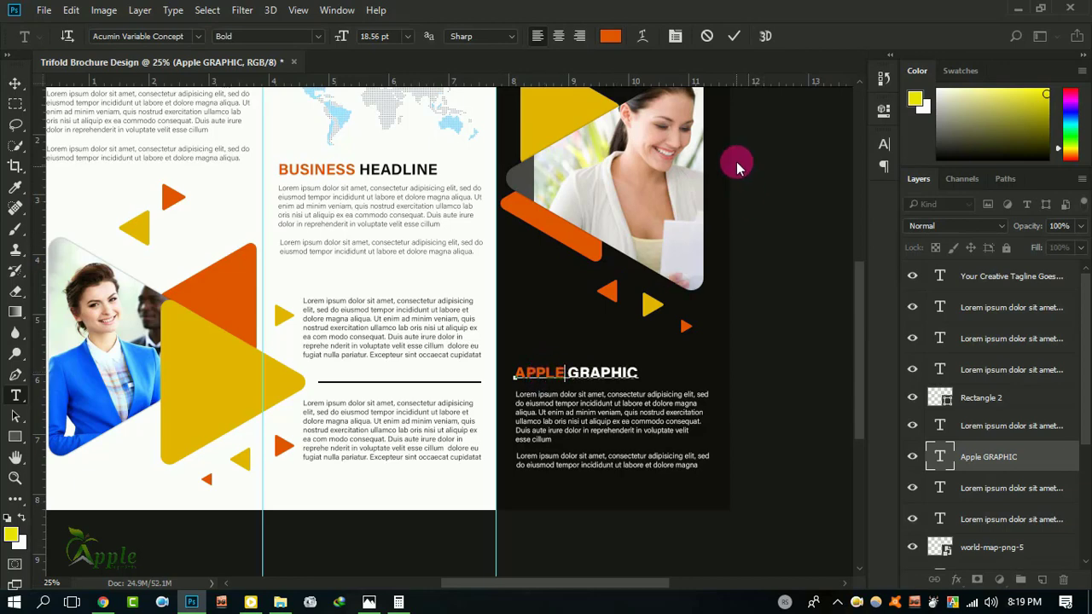
left_click(734, 35)
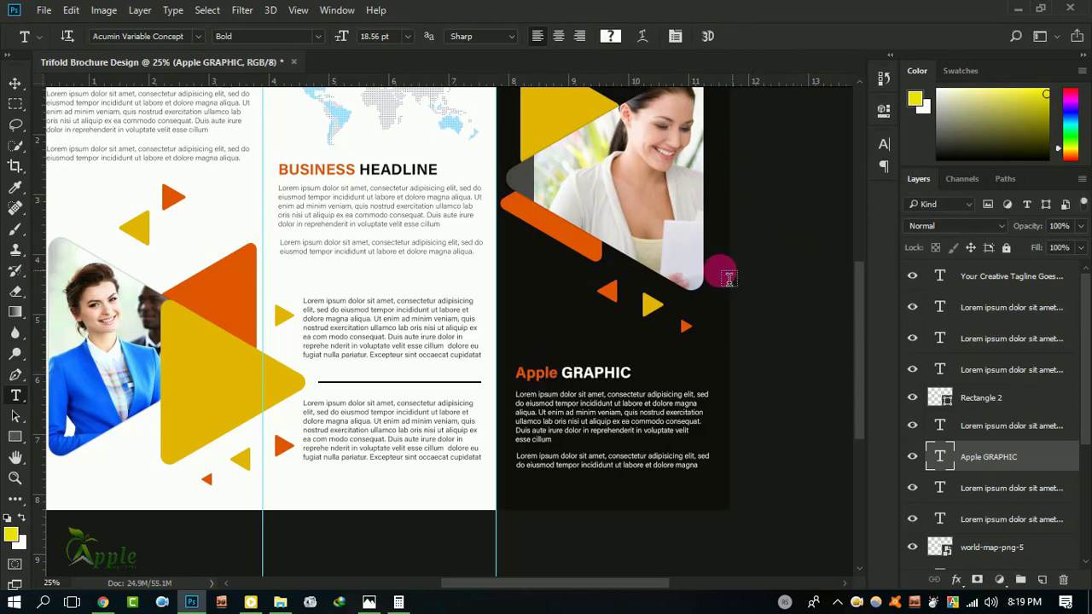
left_click(15, 83)
scroll(725, 409, "down", 3)
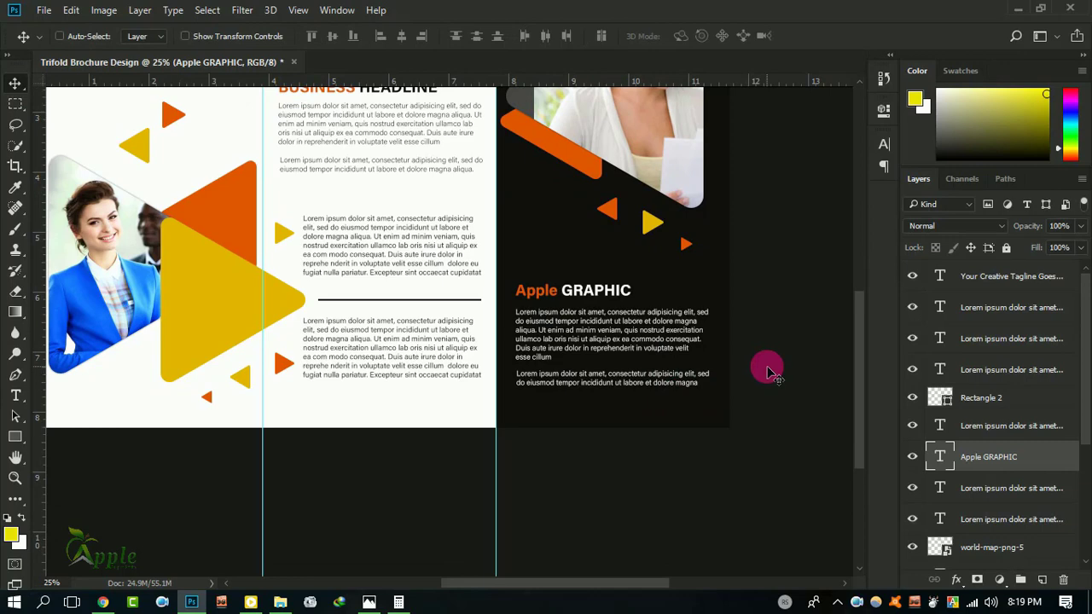
mouse_move(463, 426)
left_mouse_down()
mouse_move(628, 444)
mouse_move(477, 446)
left_mouse_up()
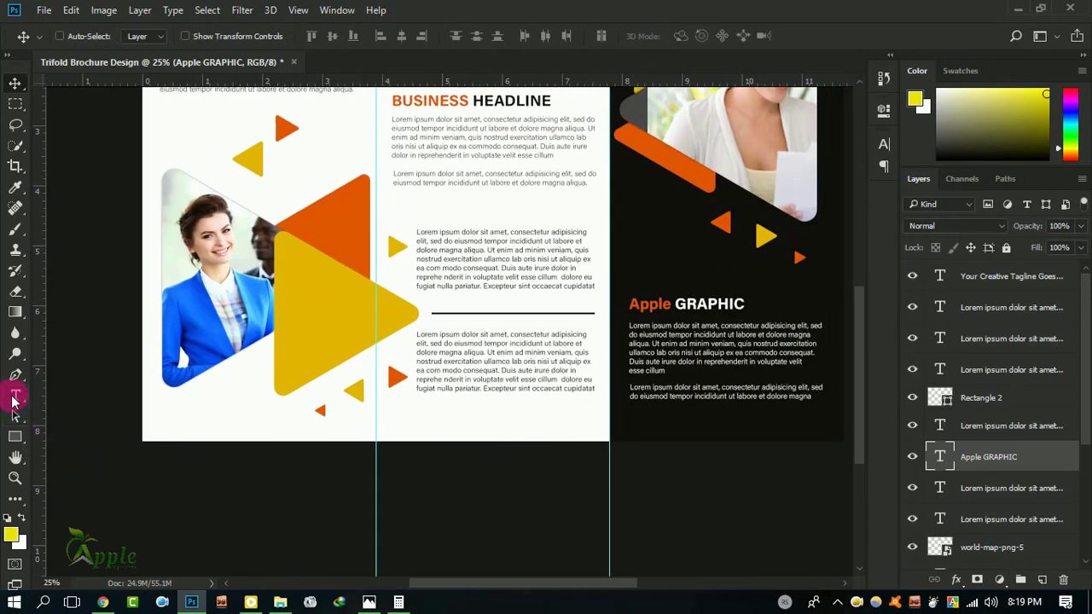
left_click(14, 396)
left_click(406, 421)
type("www.applegraphicstudio.coom")
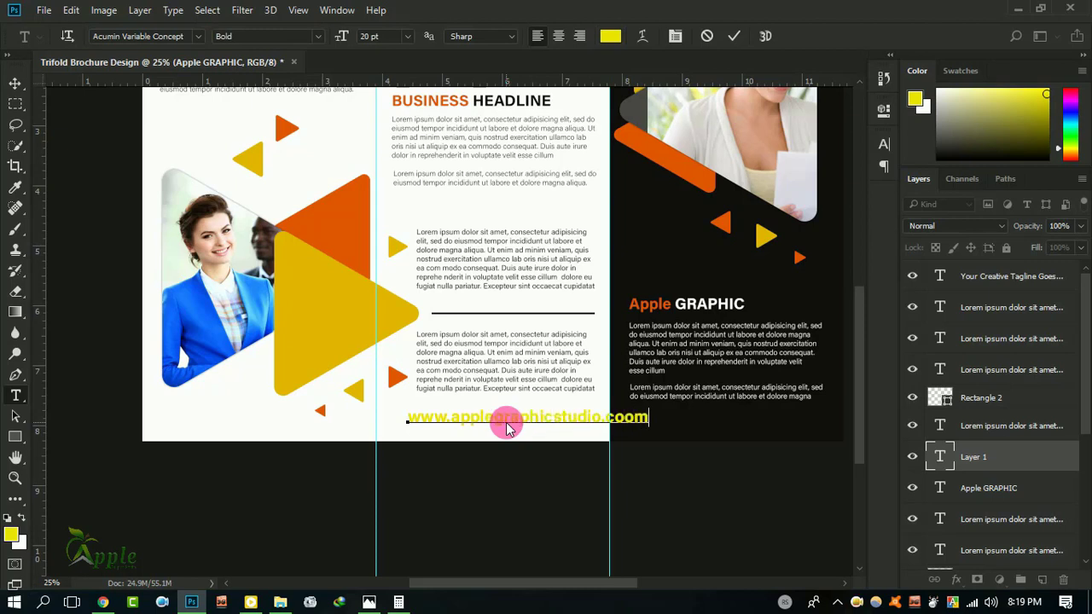
key("ctrl+a")
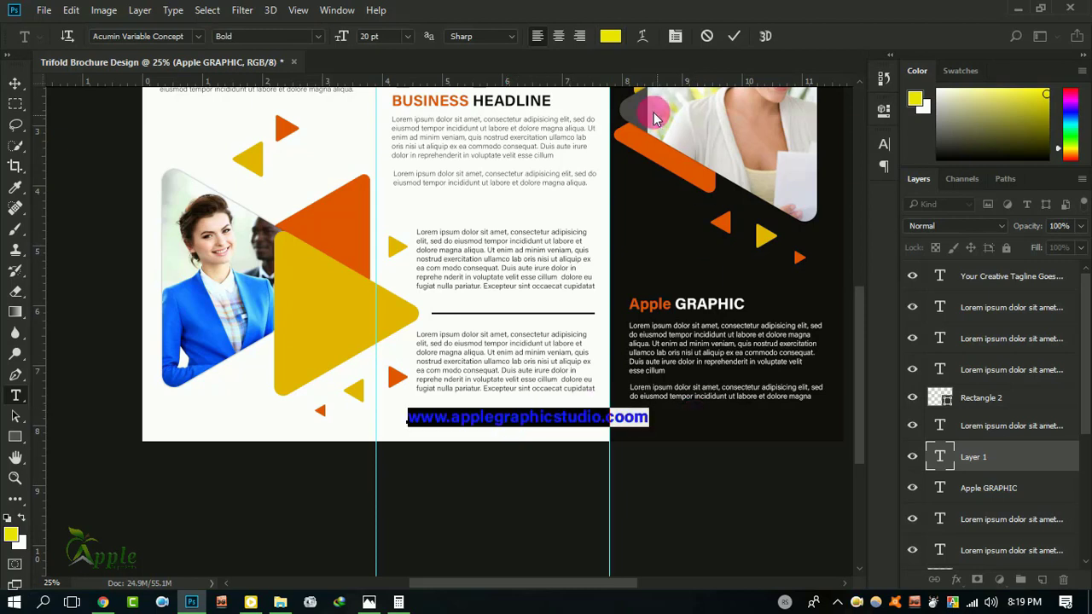
left_click(609, 36)
left_click(1014, 195)
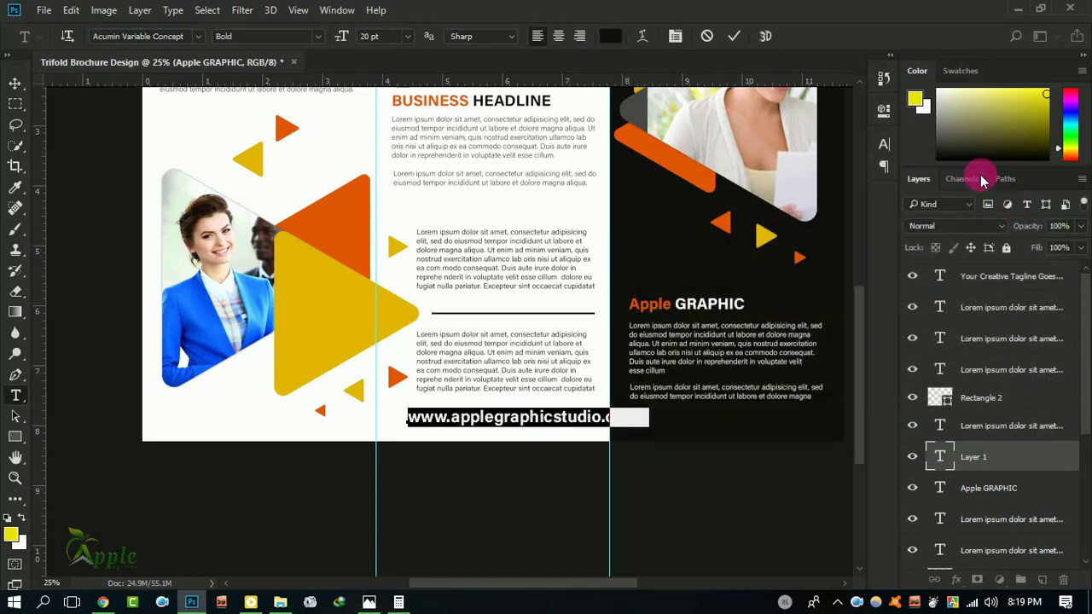
left_click(884, 145)
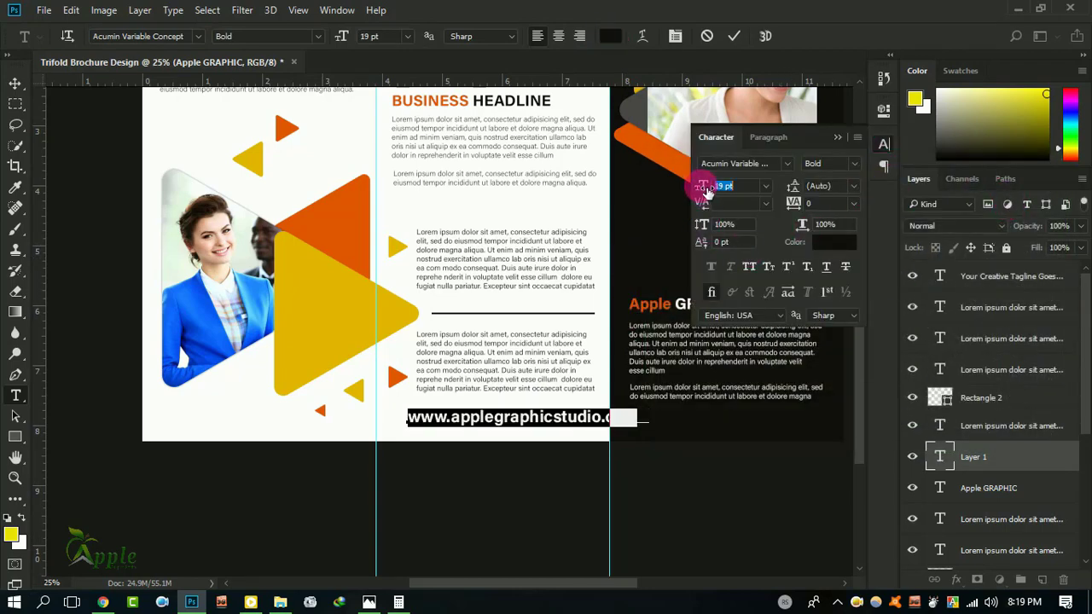
key("Down")
key("Down")
key("Down")
left_click(732, 36)
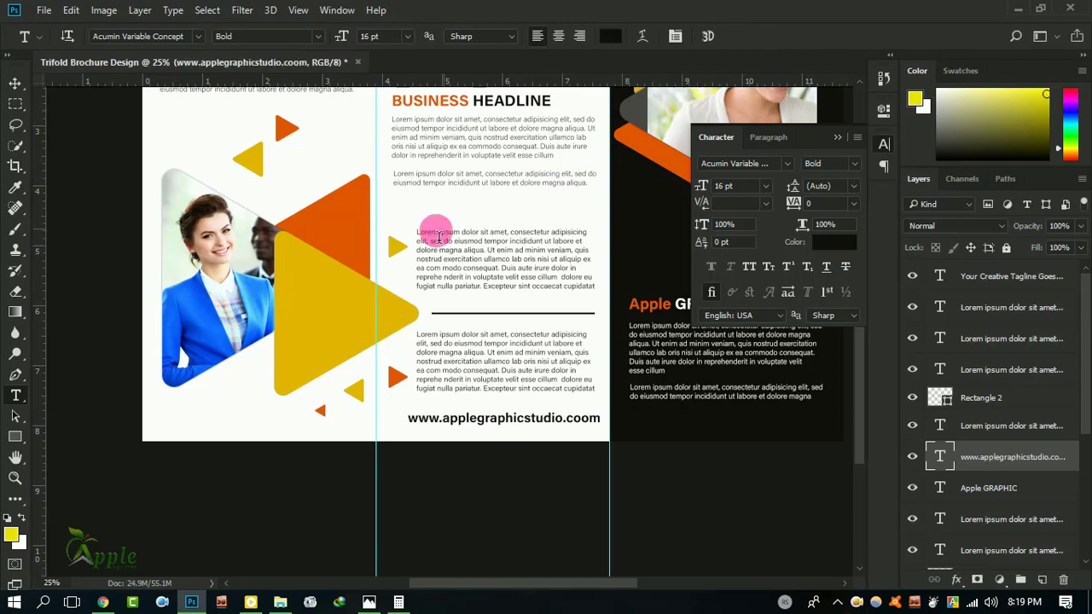
Step: Set the URL's font style to Regular and nudge it slightly left
left_click(15, 83)
left_click(853, 163)
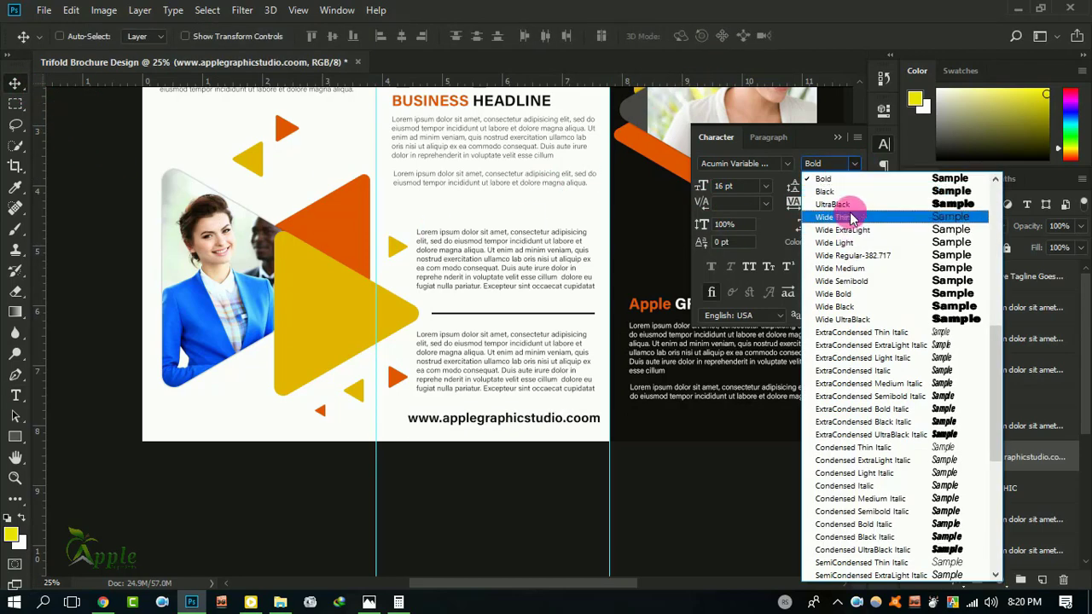
scroll(852, 220, "up", 5)
left_click(848, 290)
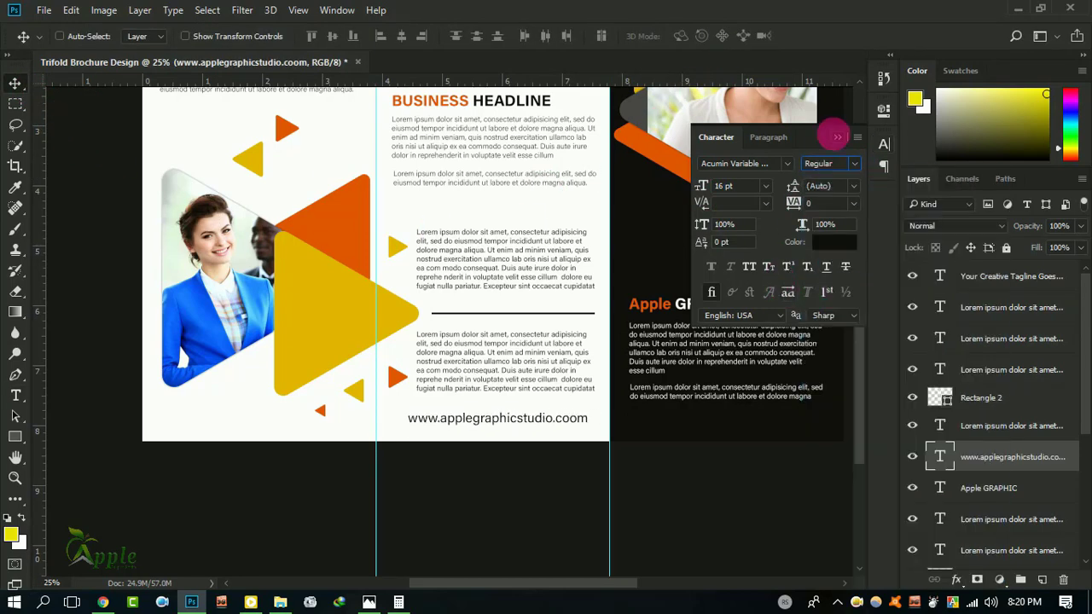
left_click(837, 137)
left_click_drag(546, 420, 536, 419)
left_click_drag(565, 263, 577, 390)
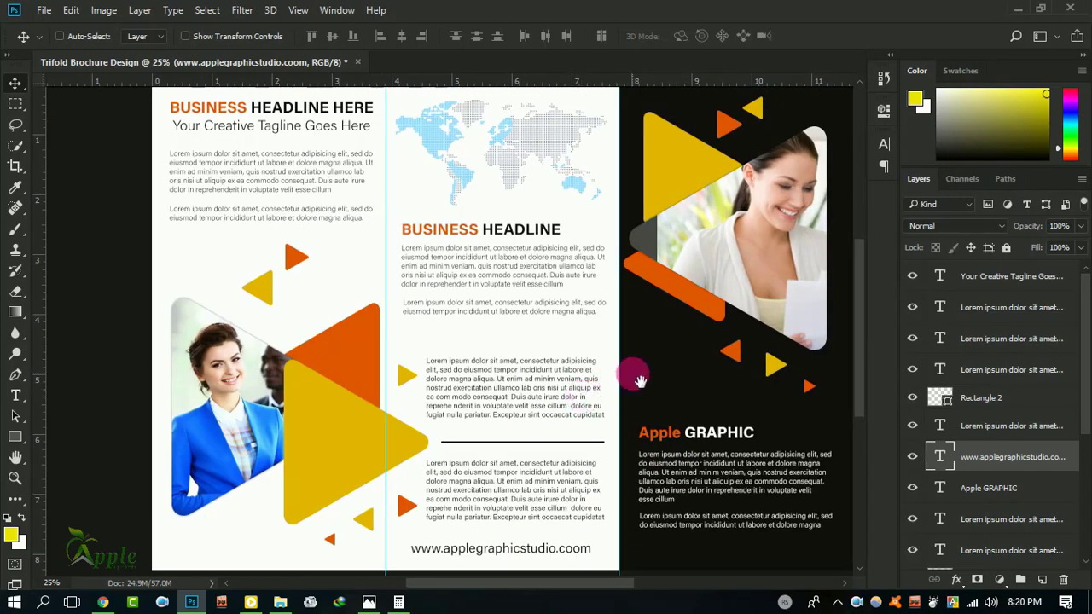
Step: Nudge the URL footer up, scale it to about 91%, and zoom out
key("shift+Up")
key("shift+Up")
key("shift+Up")
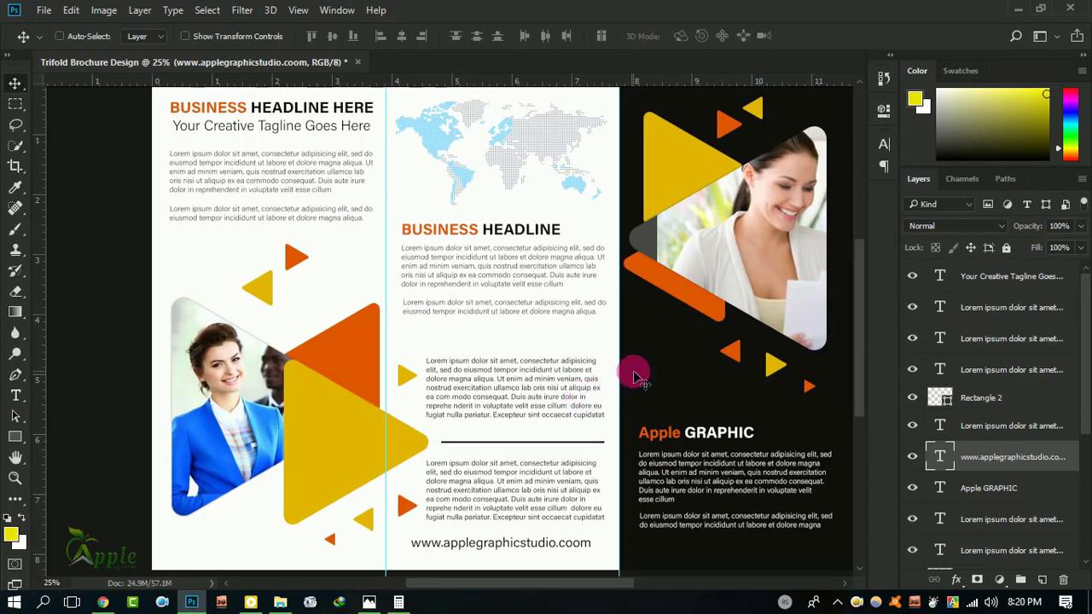
key("shift+Up")
key("ctrl+t")
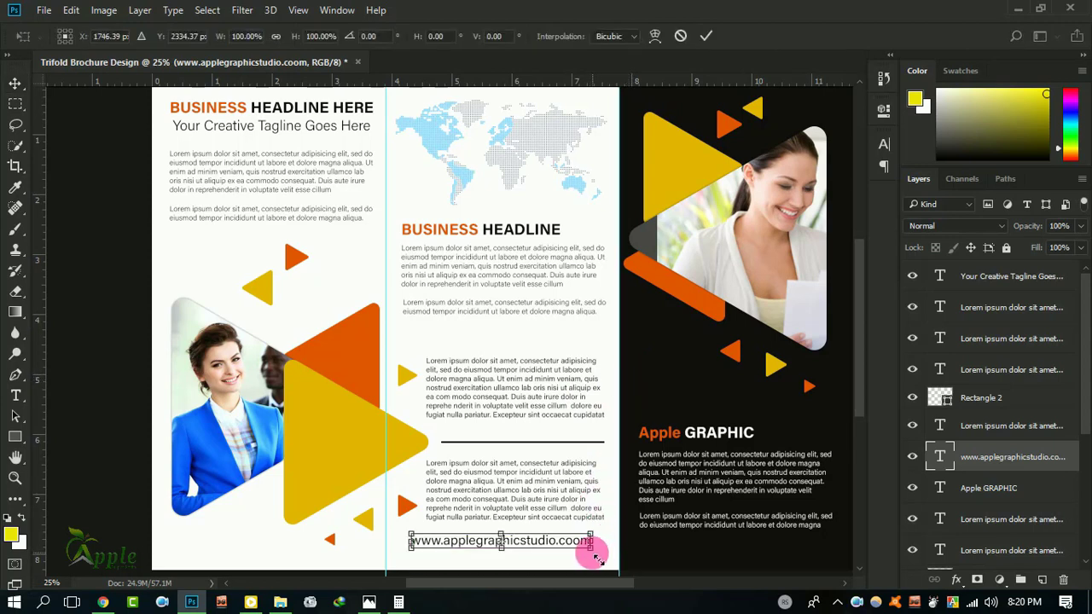
left_click_drag(592, 550, 587, 554)
left_click(706, 35)
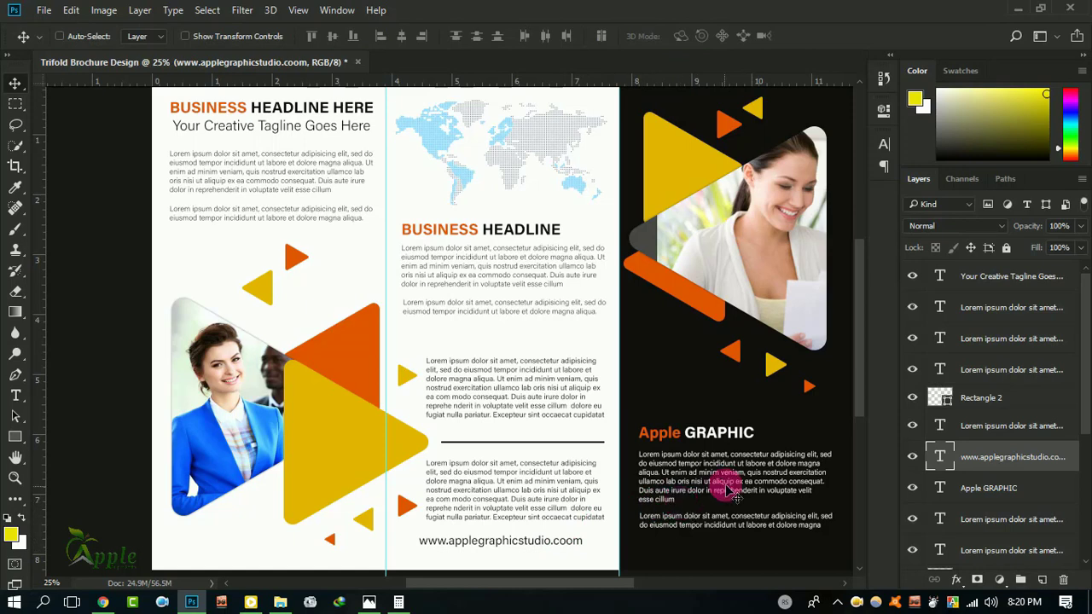
key("ctrl+minus")
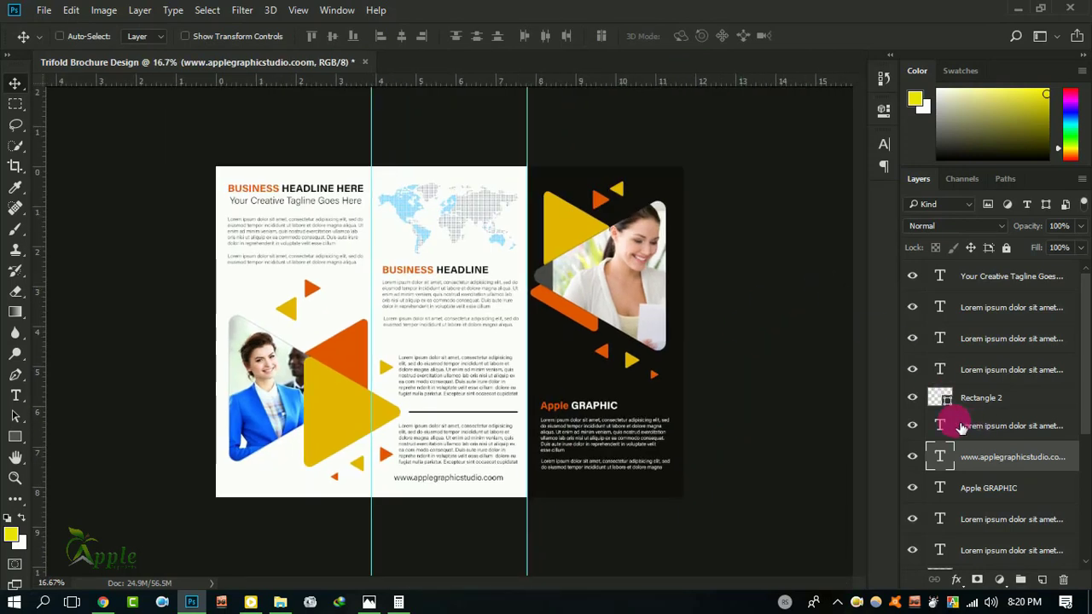
left_click(1006, 277)
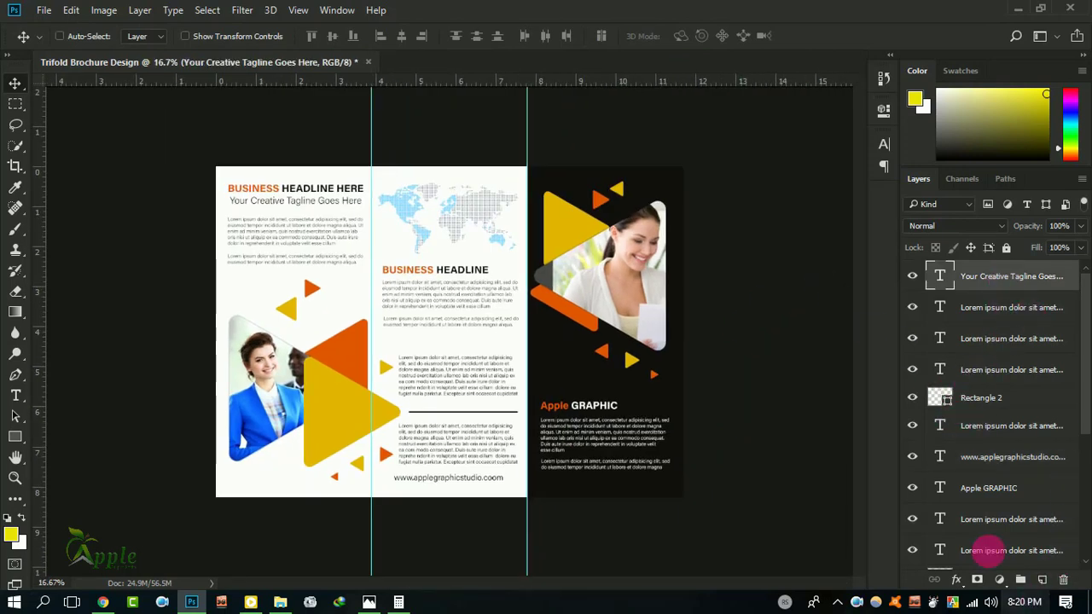
Step: Save As Trifold Brochure Design.psd in Photoshop format, accepting the format options
left_click(43, 10)
left_click(60, 182)
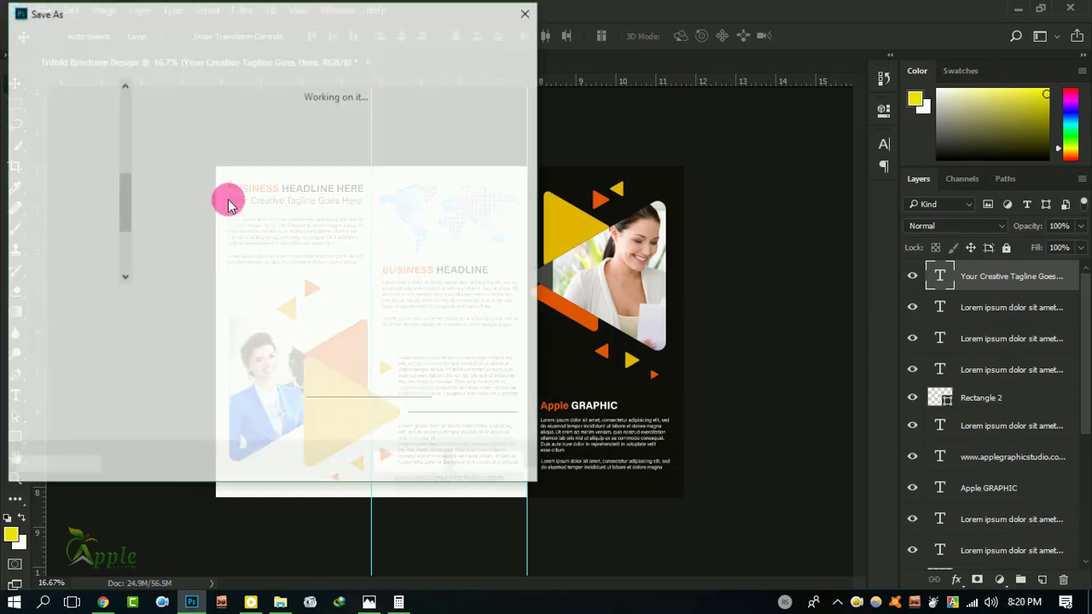
left_click(244, 298)
left_click(413, 459)
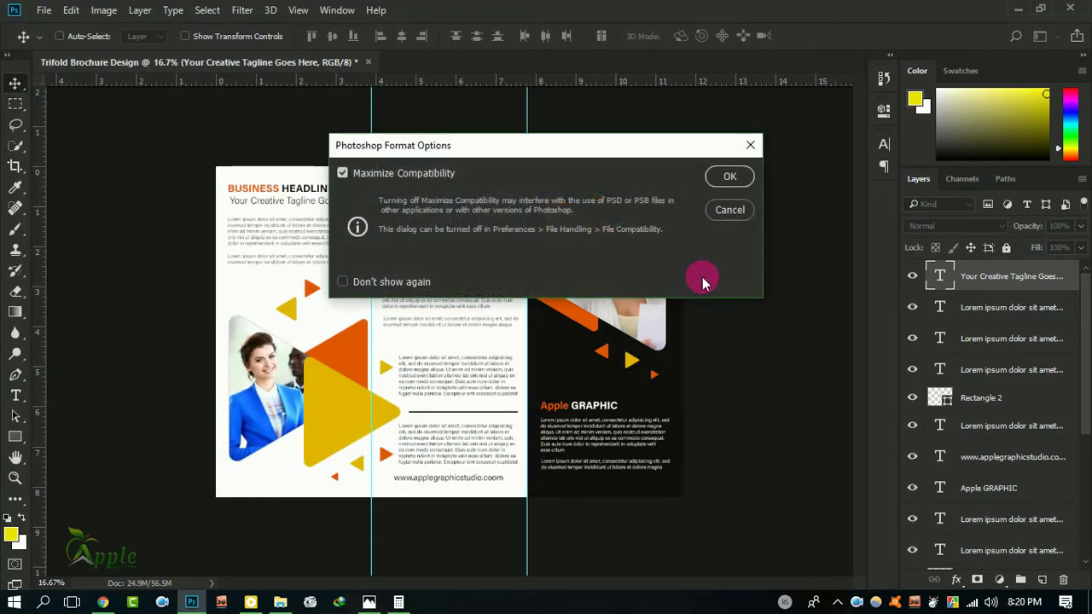
left_click(729, 176)
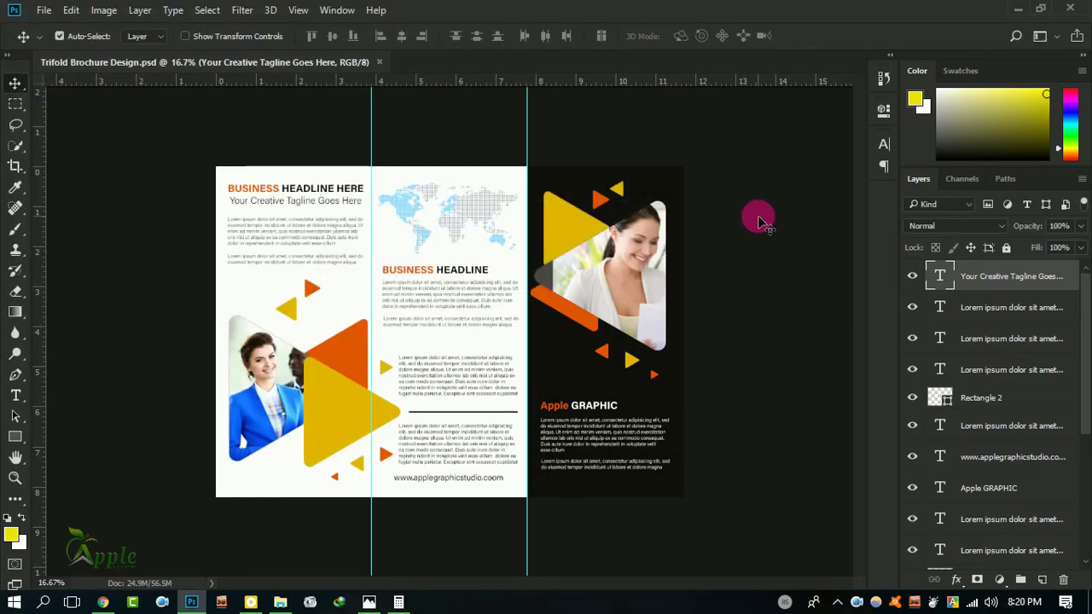